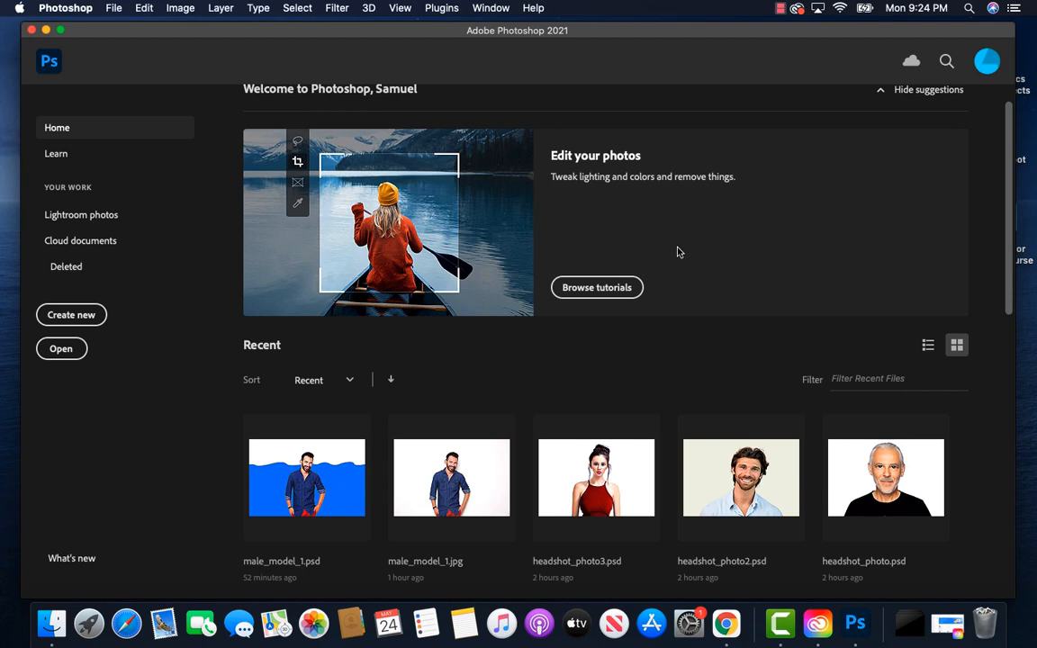
Step: Create a new document 1920 pixels wide and 1080 pixels high at a resolution of 72 pixels per inch
{"action": "left_click", "coordinate": [113, 9]}
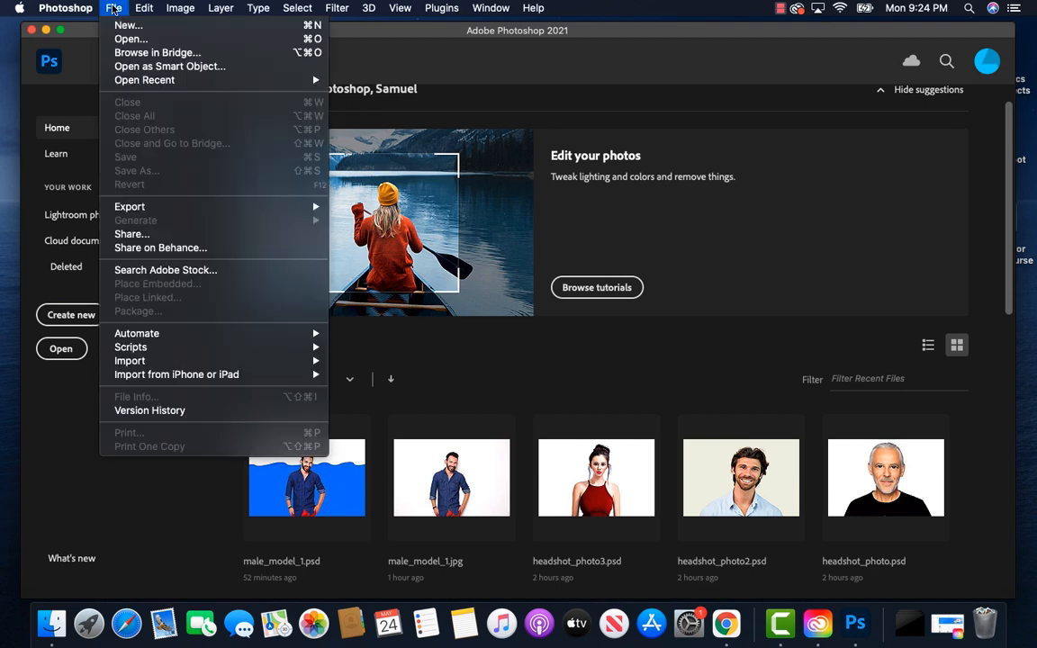
{"action": "left_click", "coordinate": [124, 29]}
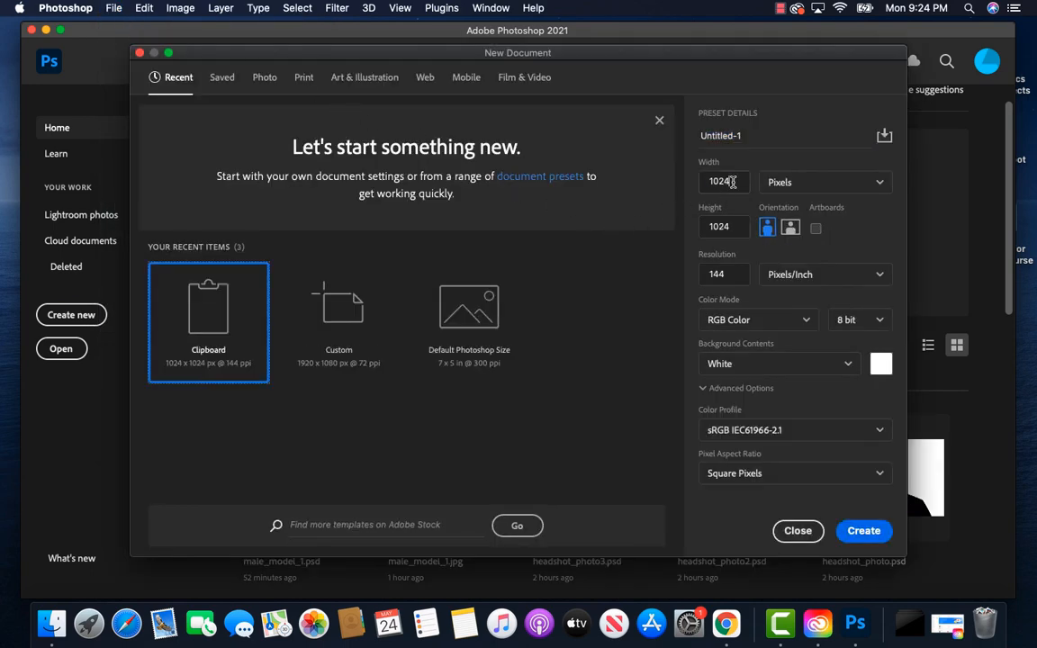
{"action": "left_click_drag", "start_coordinate": [733, 182], "coordinate": [705, 180]}
{"action": "type", "text": "1920"}
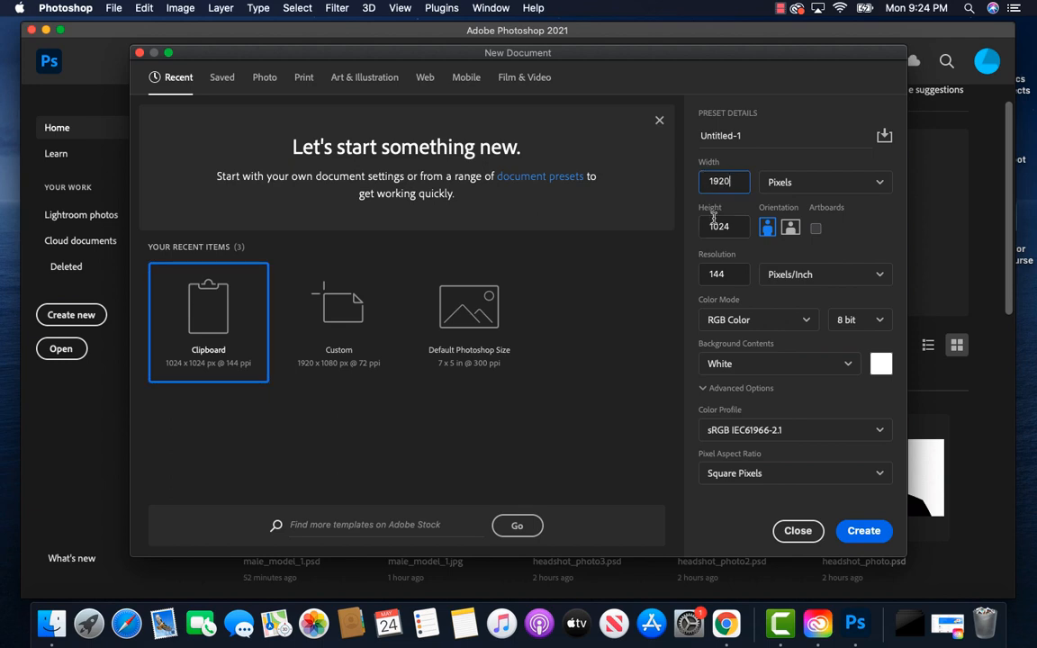
{"action": "left_click_drag", "start_coordinate": [732, 228], "coordinate": [707, 226]}
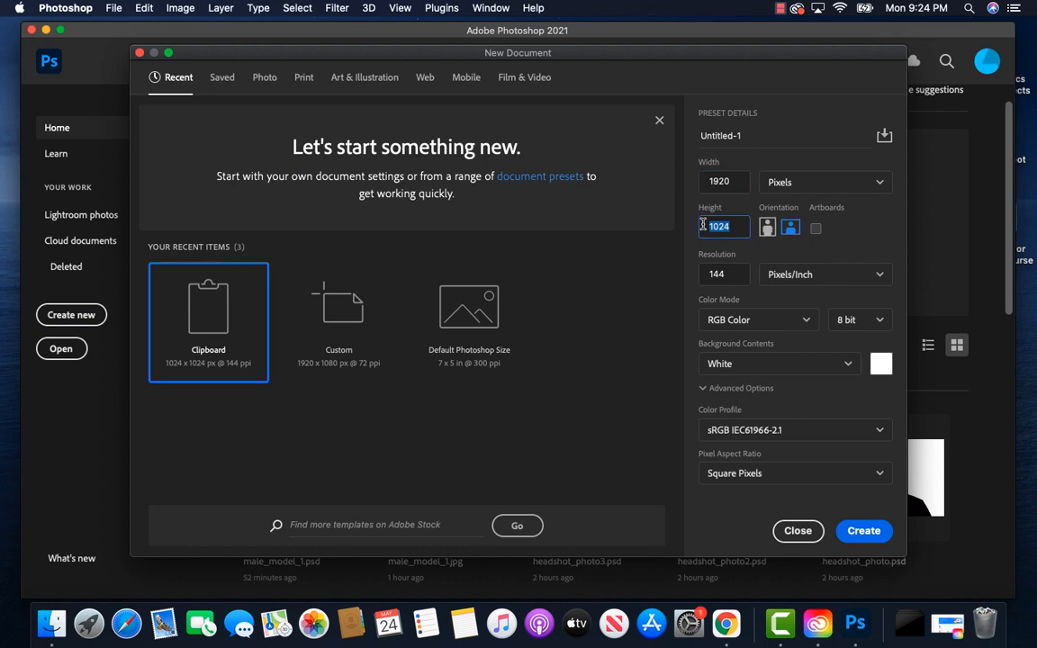
{"action": "type", "text": "1080"}
{"action": "left_click_drag", "start_coordinate": [728, 276], "coordinate": [707, 273]}
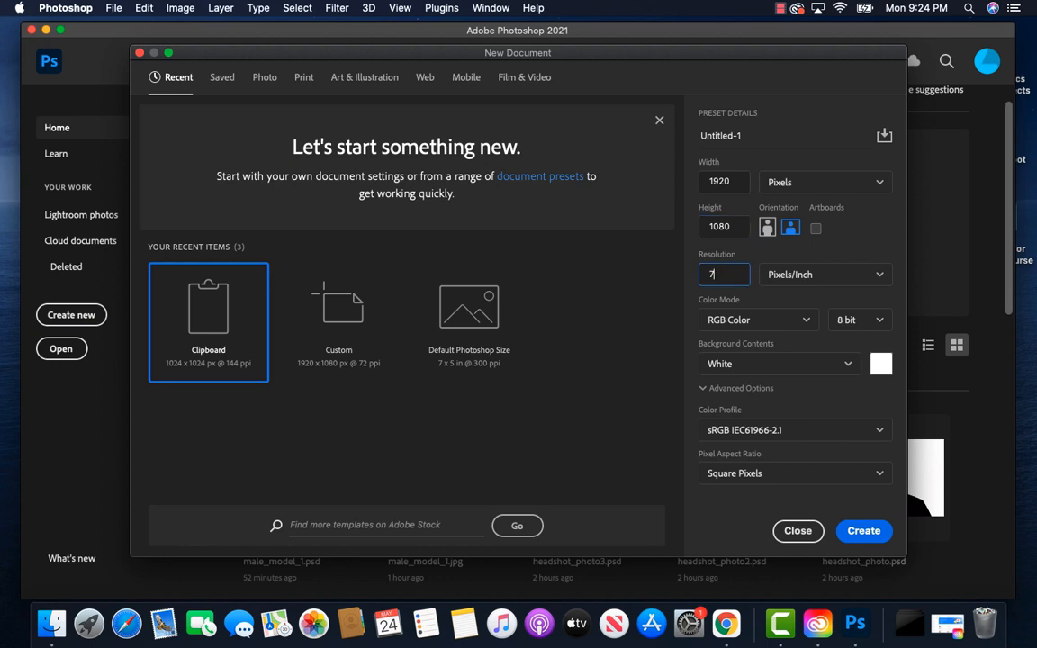
{"action": "type", "text": "72"}
{"action": "left_click", "coordinate": [861, 532]}
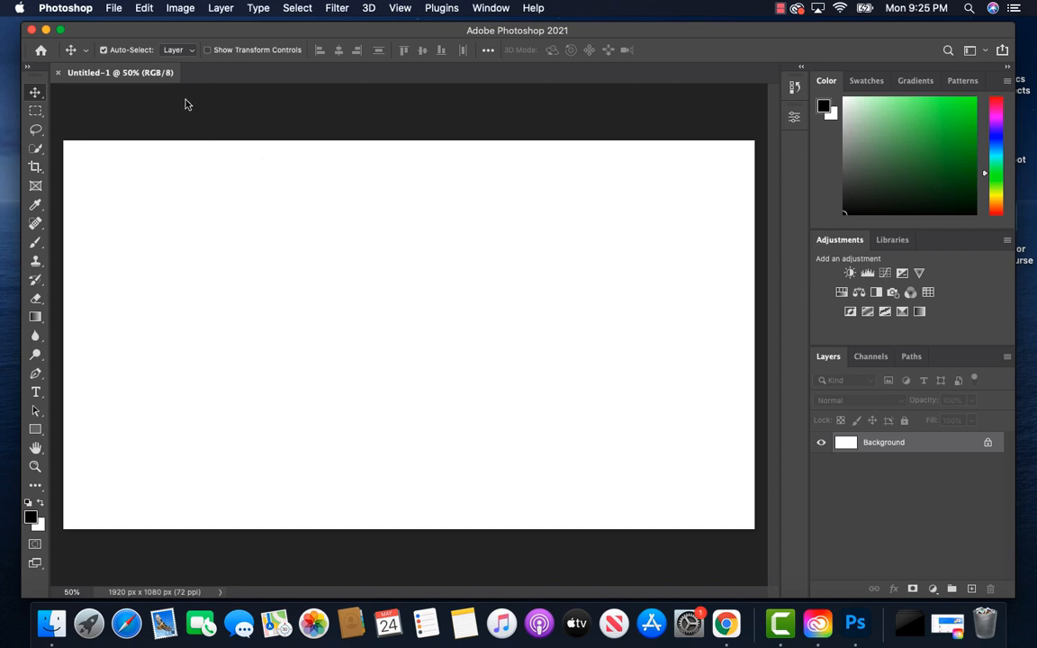
Step: Place male_model1.jpg as an embedded image and scale it up to about 130% so it fills the canvas height
{"action": "left_click", "coordinate": [114, 9]}
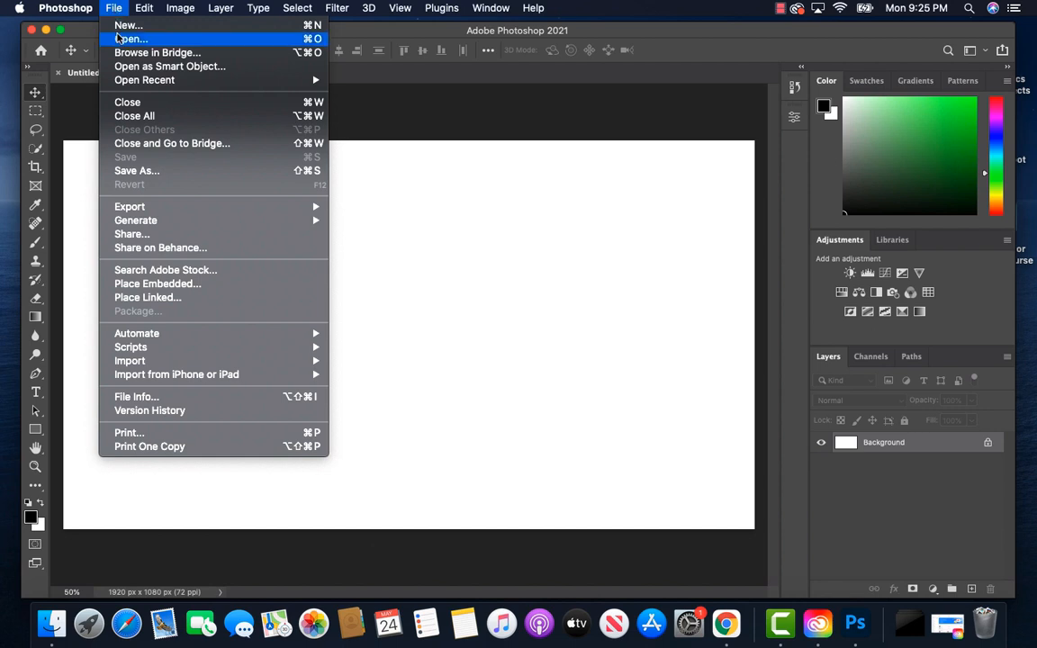
{"action": "left_click", "coordinate": [180, 284]}
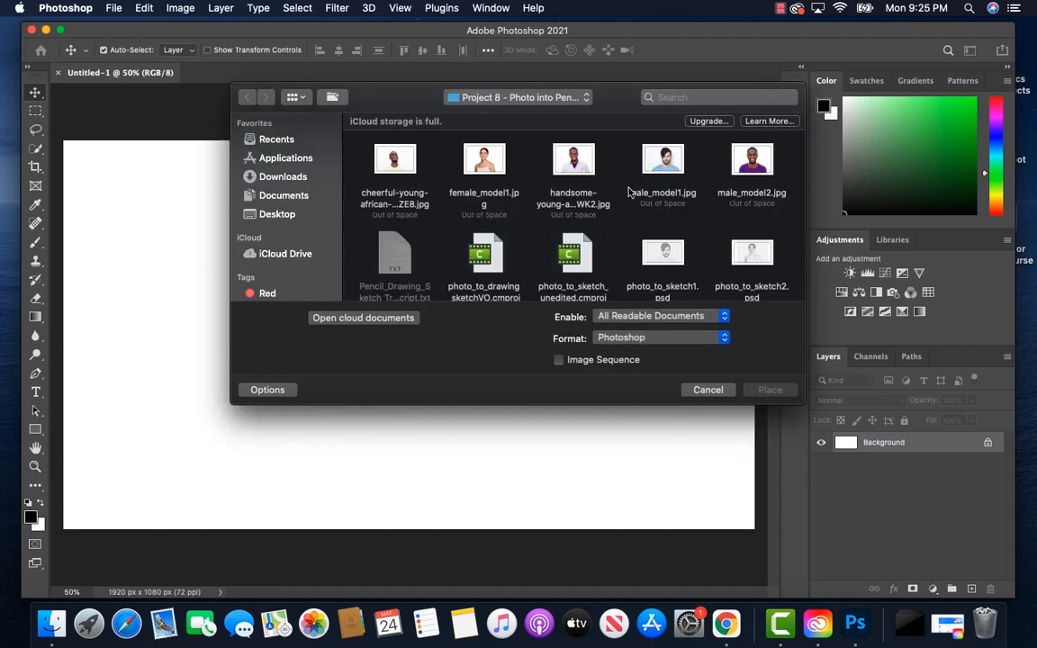
{"action": "left_click", "coordinate": [664, 163]}
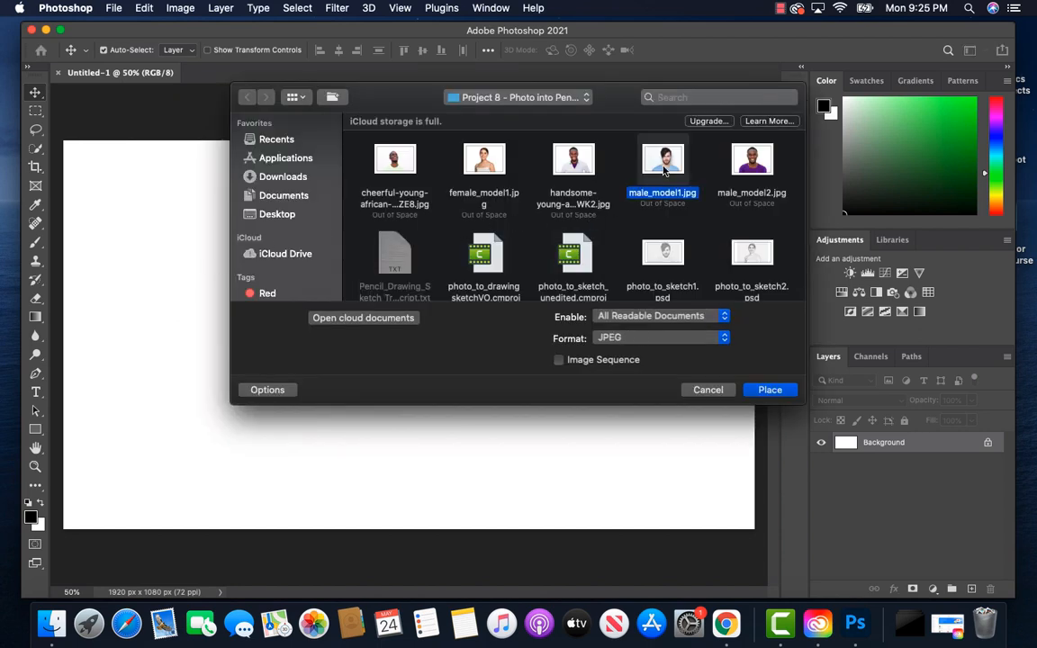
{"action": "left_click", "coordinate": [770, 390]}
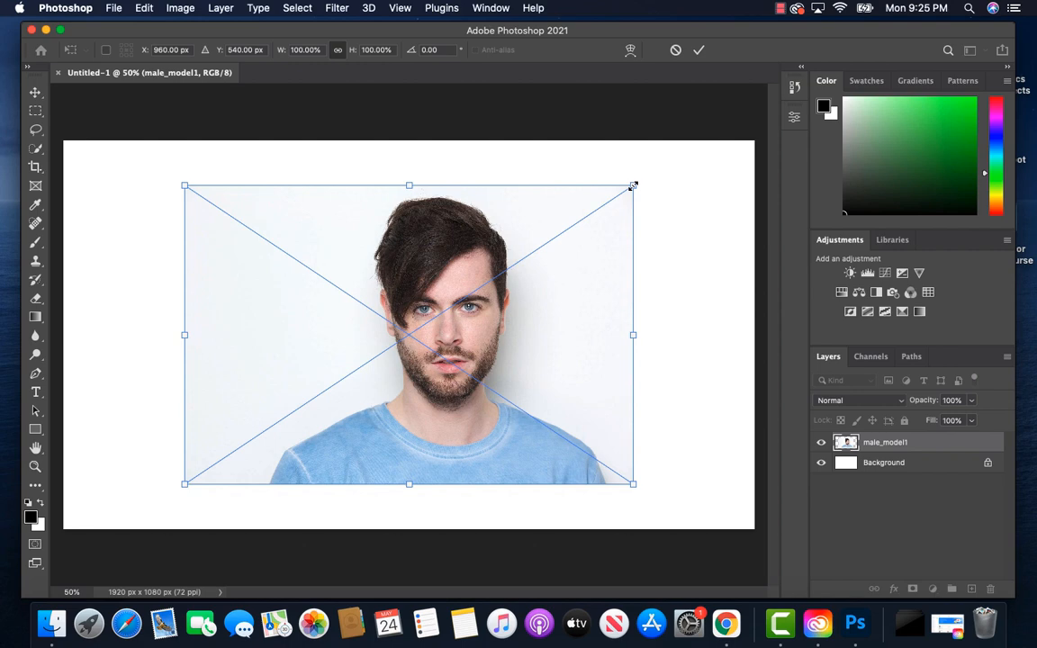
{"action": "left_click_drag", "start_coordinate": [634, 185], "coordinate": [693, 129]}
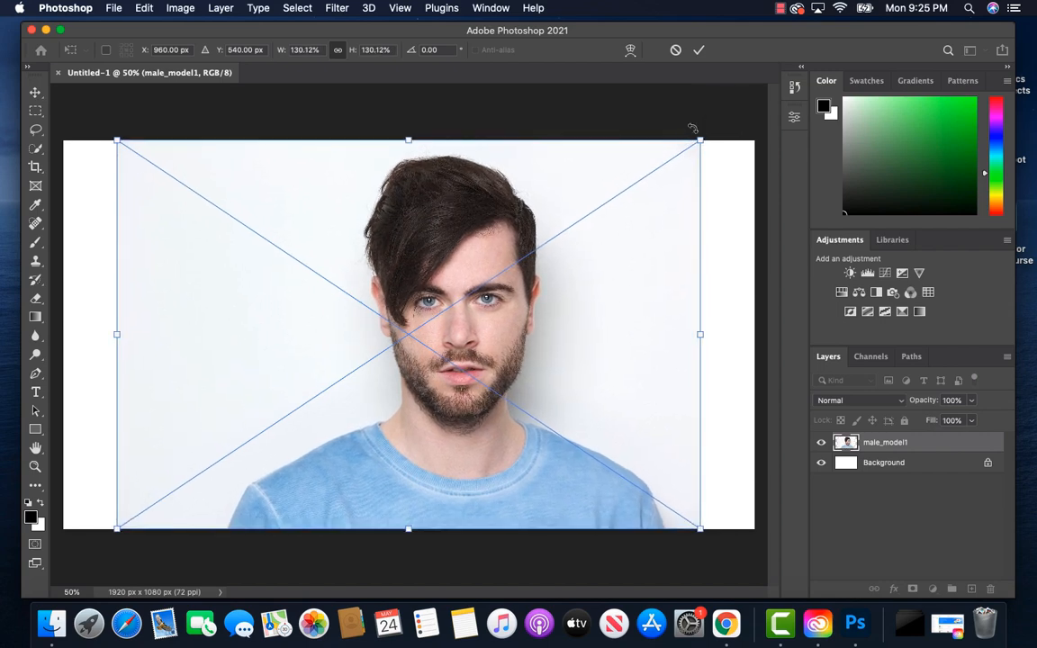
{"action": "left_click", "coordinate": [700, 52]}
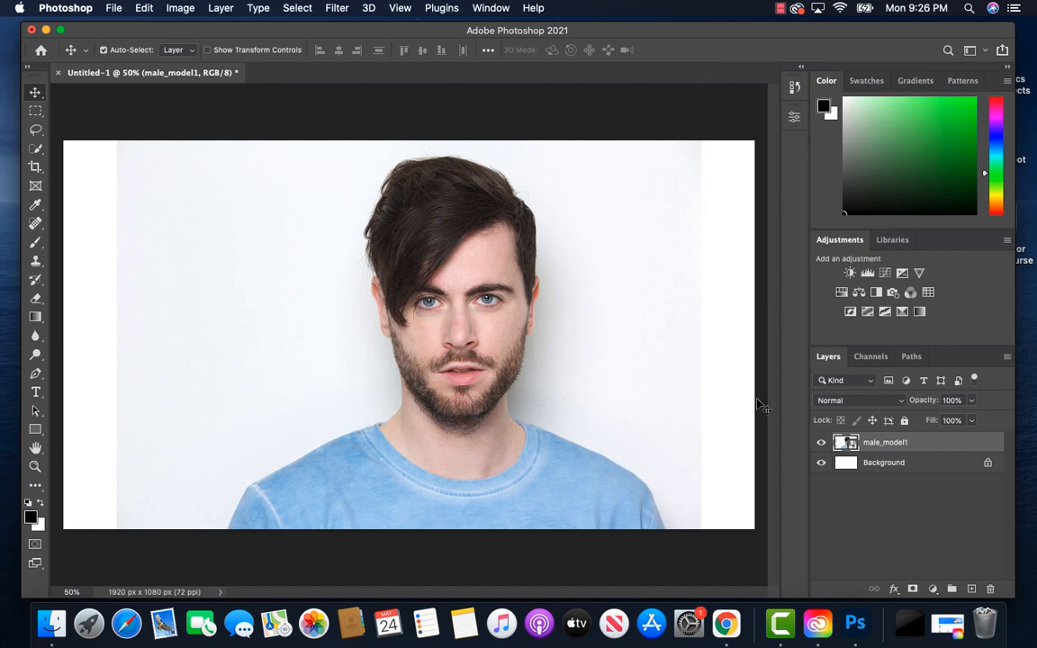
Step: Convert the placed photo layer to a smart object and rename the layer "model"
{"action": "right_click", "coordinate": [907, 444]}
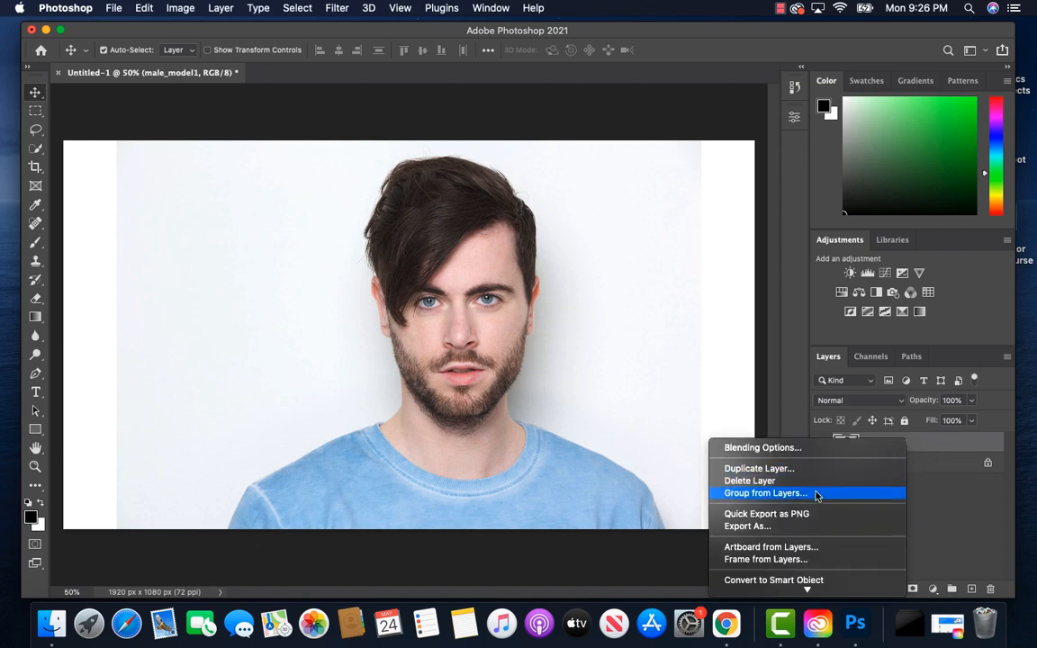
{"action": "scroll", "coordinate": [813, 500], "scroll_direction": "down", "scroll_amount": 3}
{"action": "scroll", "coordinate": [810, 519], "scroll_direction": "down", "scroll_amount": 1}
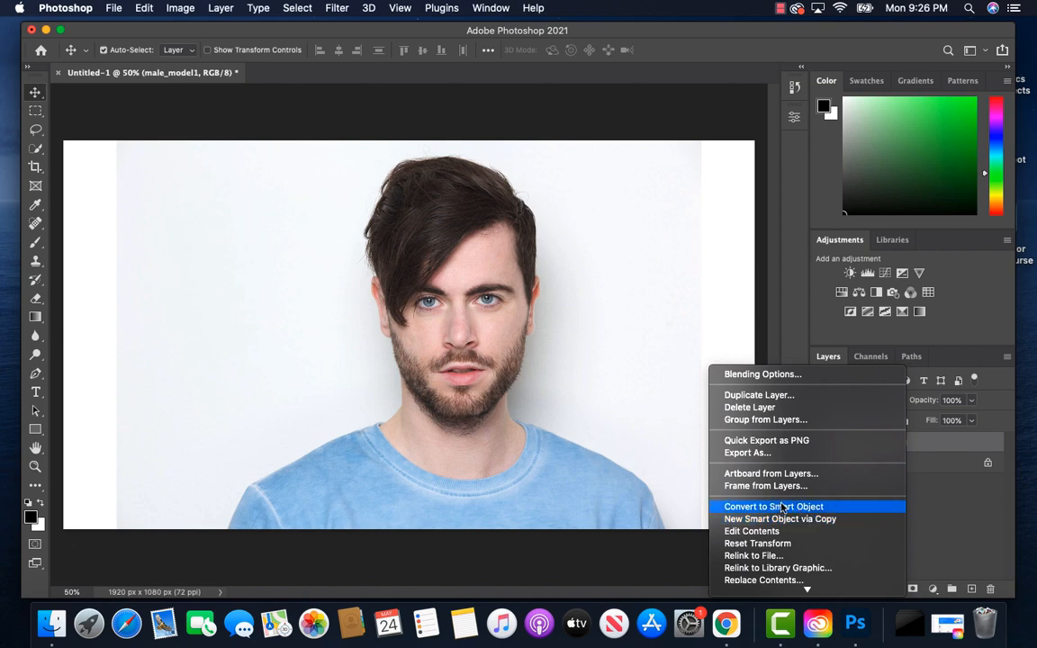
{"action": "left_click", "coordinate": [782, 507]}
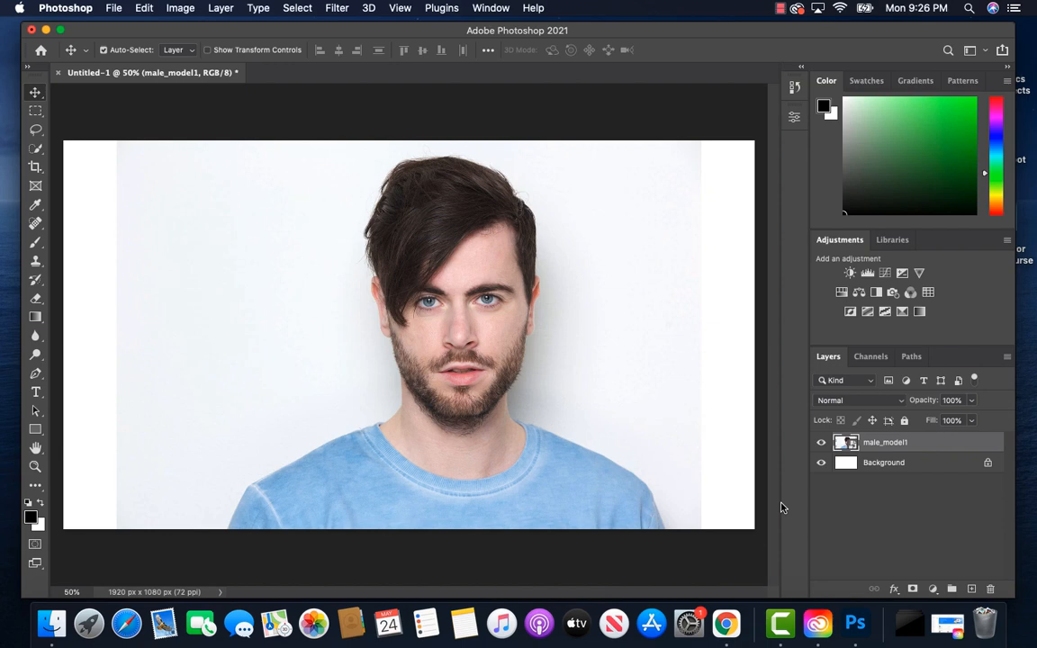
{"action": "double_click", "coordinate": [887, 443]}
{"action": "type", "text": "model"}
{"action": "key", "text": "Return"}
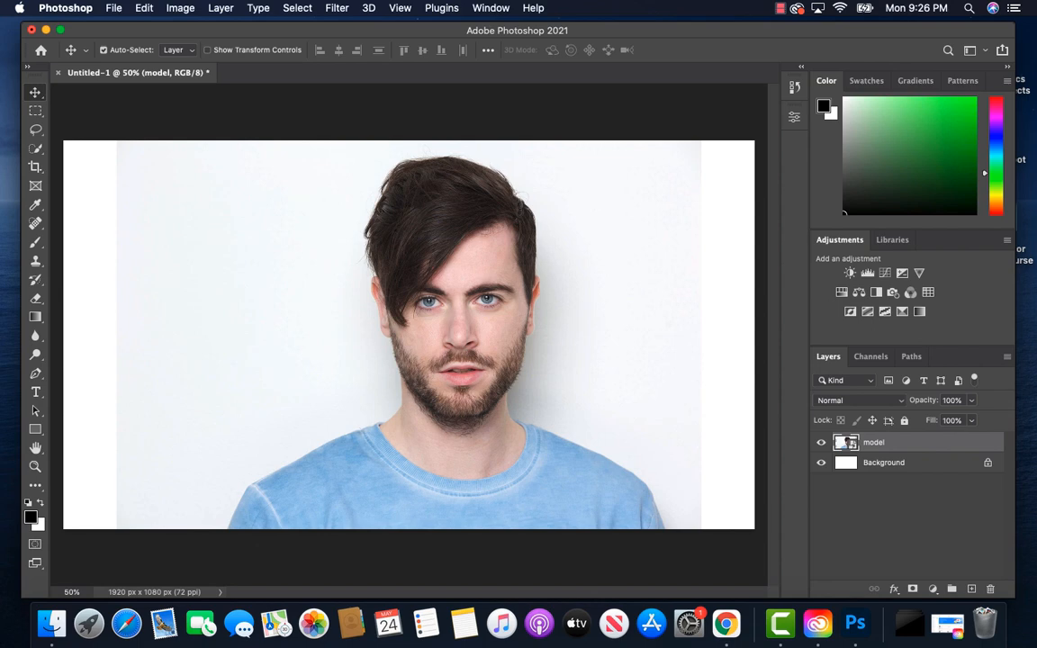
Step: Delete the white Background layer beneath the photo
{"action": "left_click", "coordinate": [928, 469]}
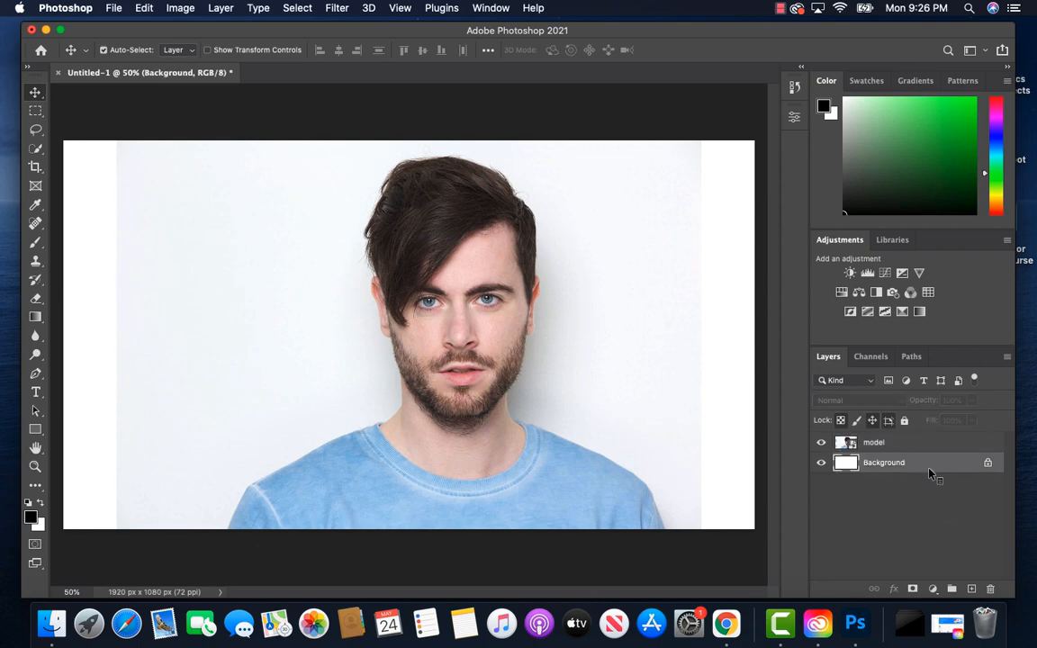
{"action": "right_click", "coordinate": [931, 473]}
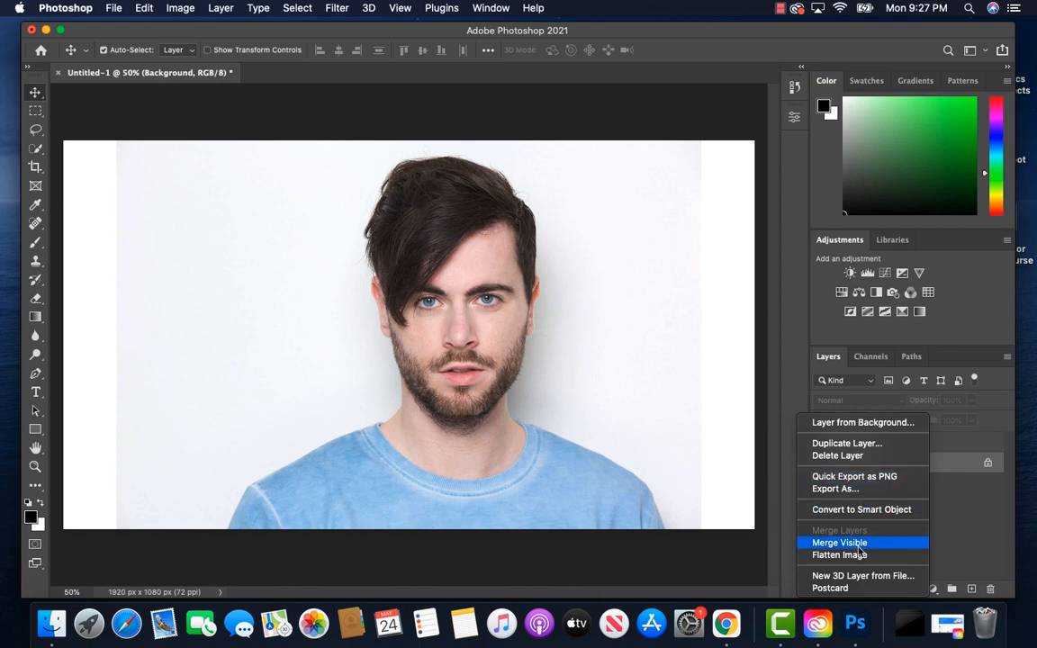
{"action": "left_click", "coordinate": [834, 457]}
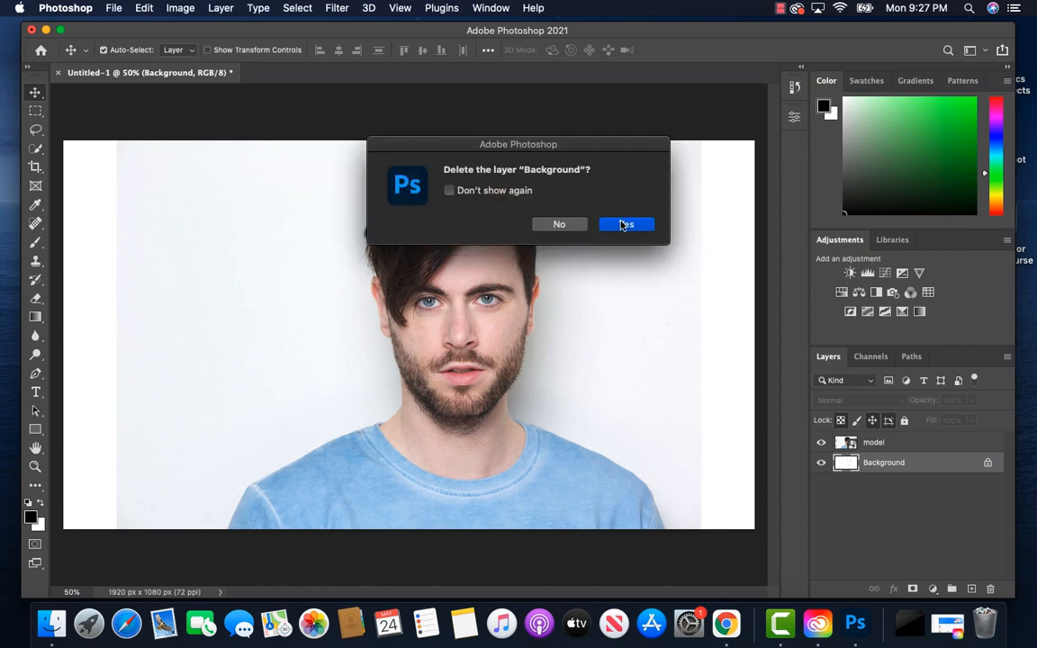
{"action": "left_click", "coordinate": [623, 225]}
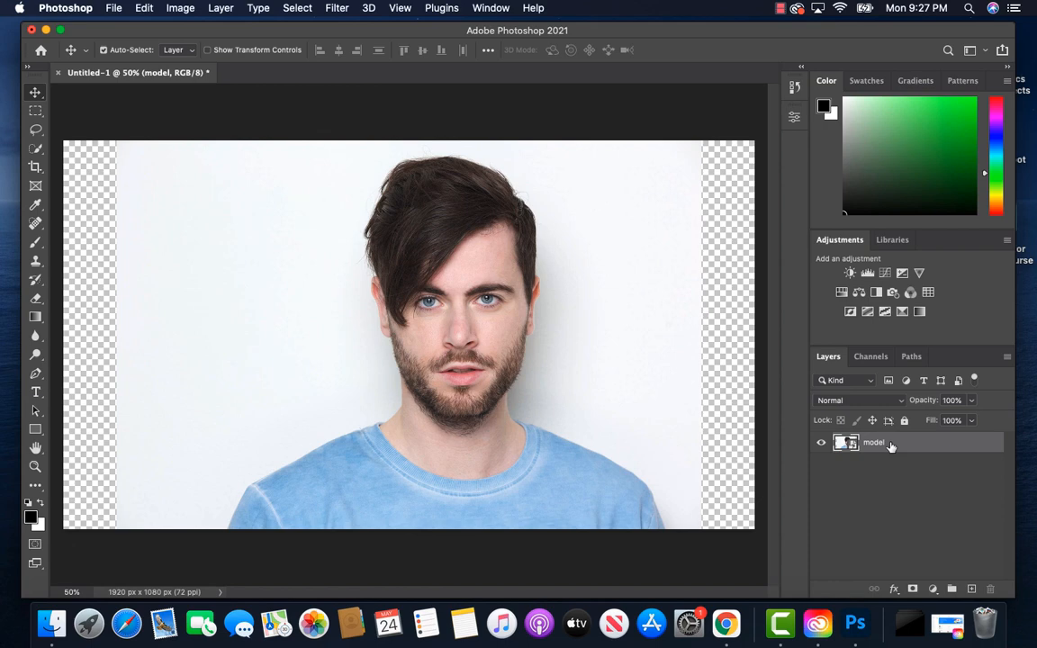
Step: Duplicate the model layer and set the duplicate's blend mode to Color Dodge
{"action": "key", "text": "super+j"}
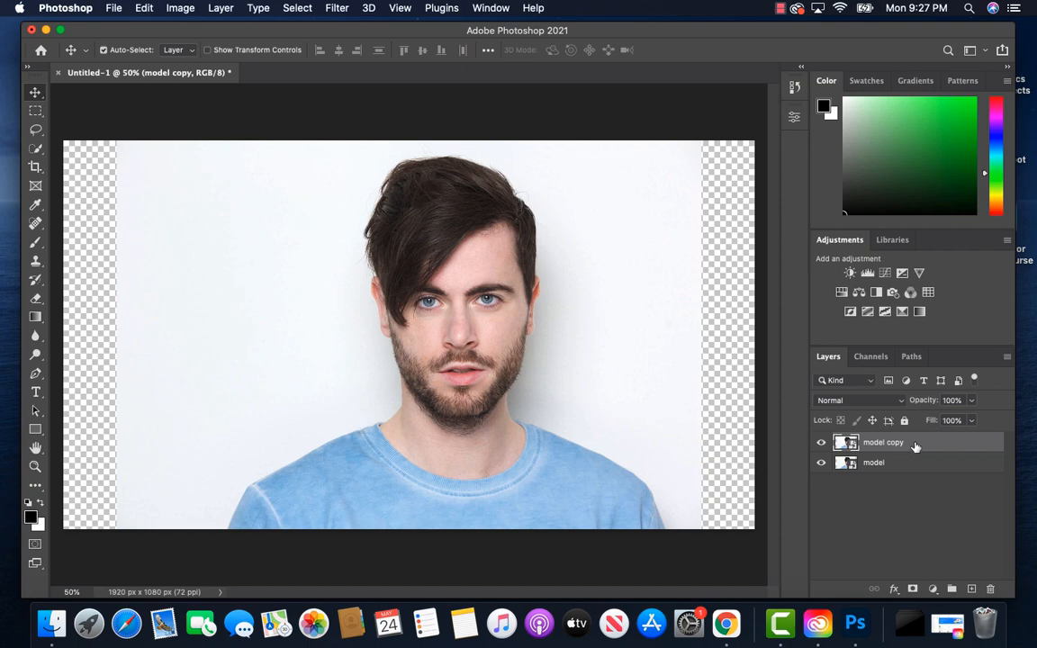
{"action": "left_click", "coordinate": [891, 402]}
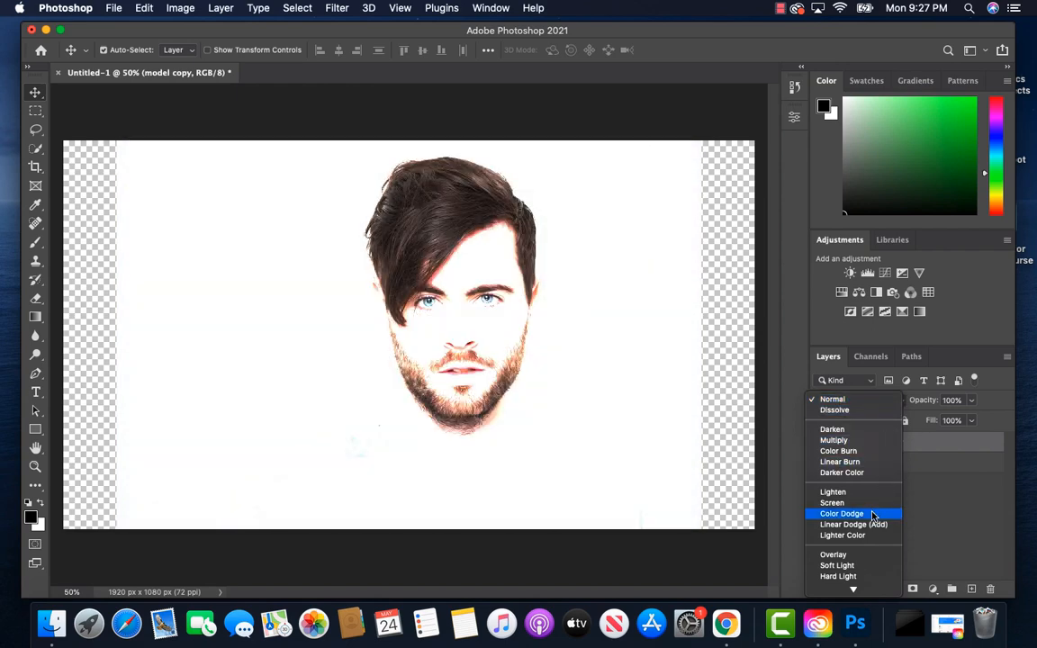
{"action": "left_click", "coordinate": [873, 515]}
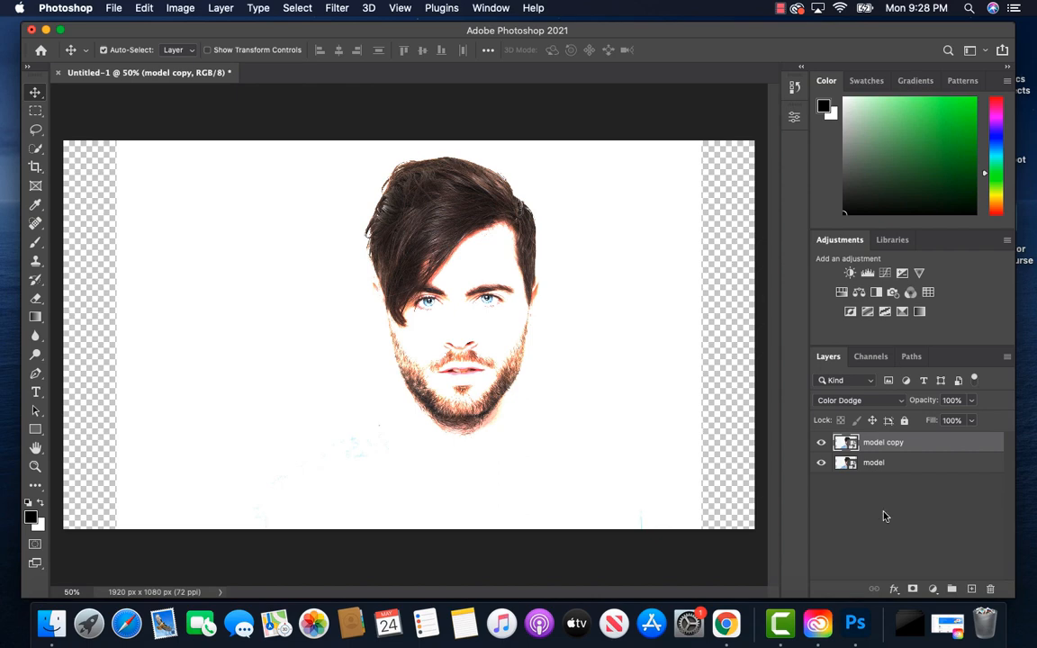
Step: Add an Invert adjustment layer above the duplicated photo and clip it to that layer
{"action": "left_click", "coordinate": [933, 590]}
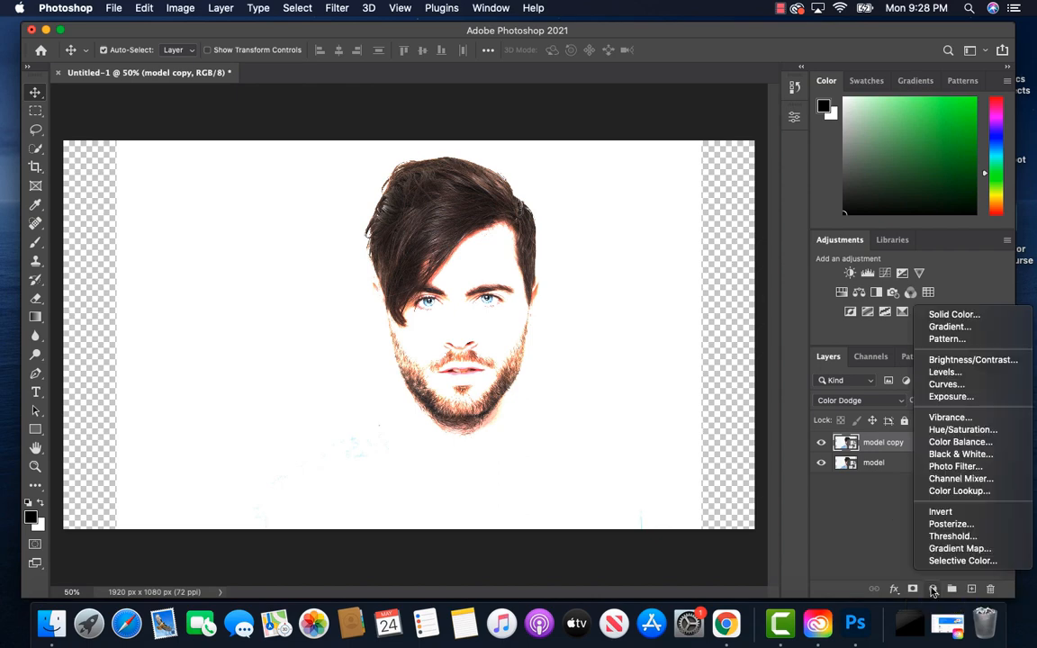
{"action": "left_click", "coordinate": [941, 512]}
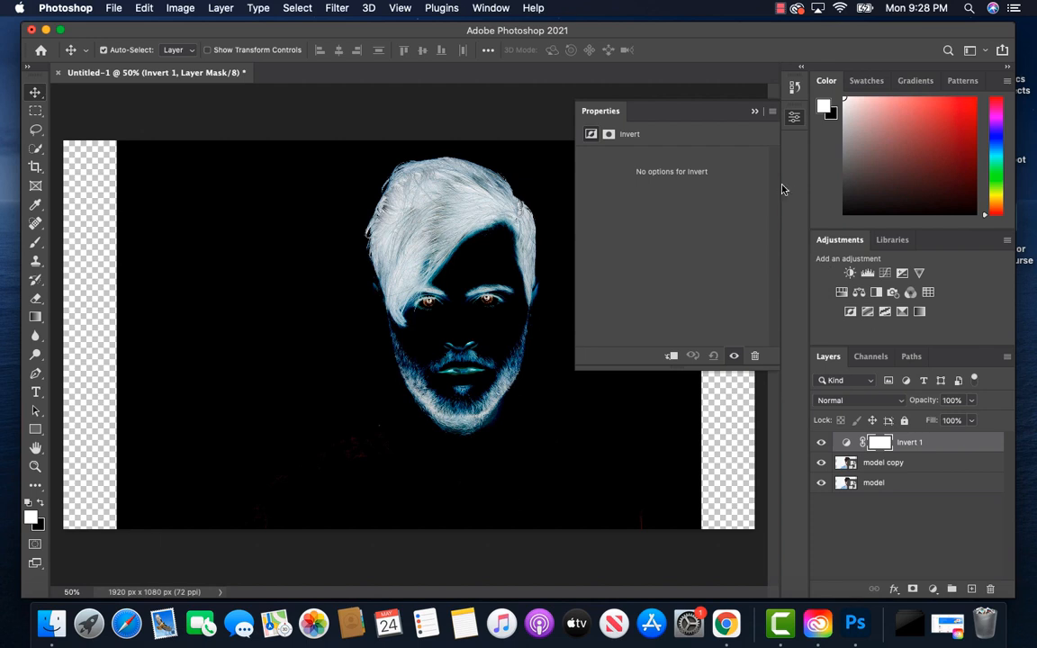
{"action": "left_click", "coordinate": [755, 111]}
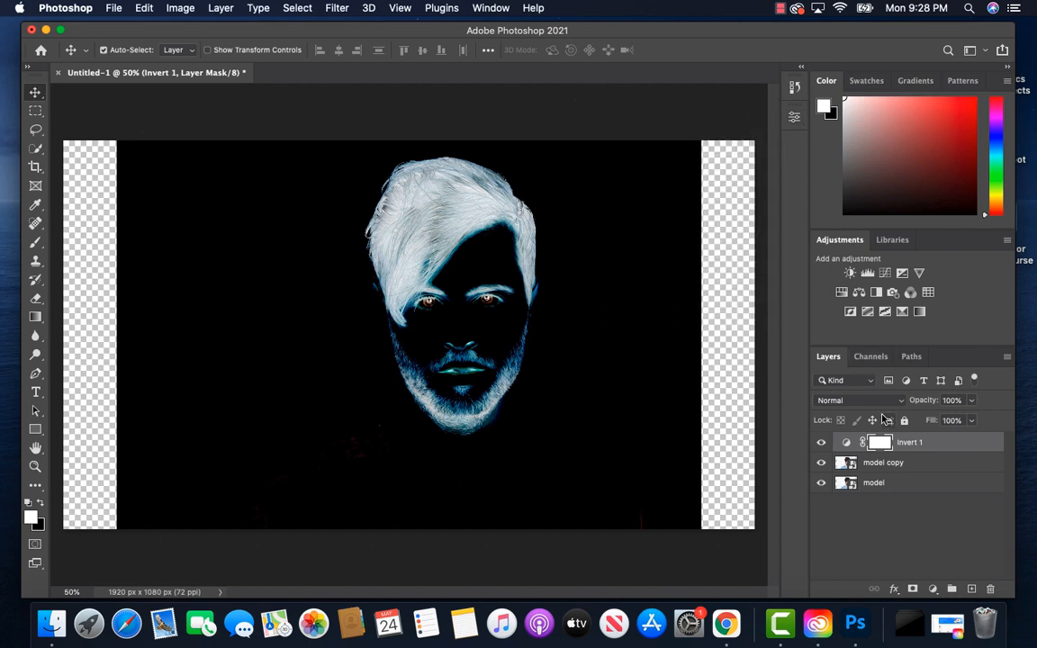
{"action": "right_click", "coordinate": [928, 448]}
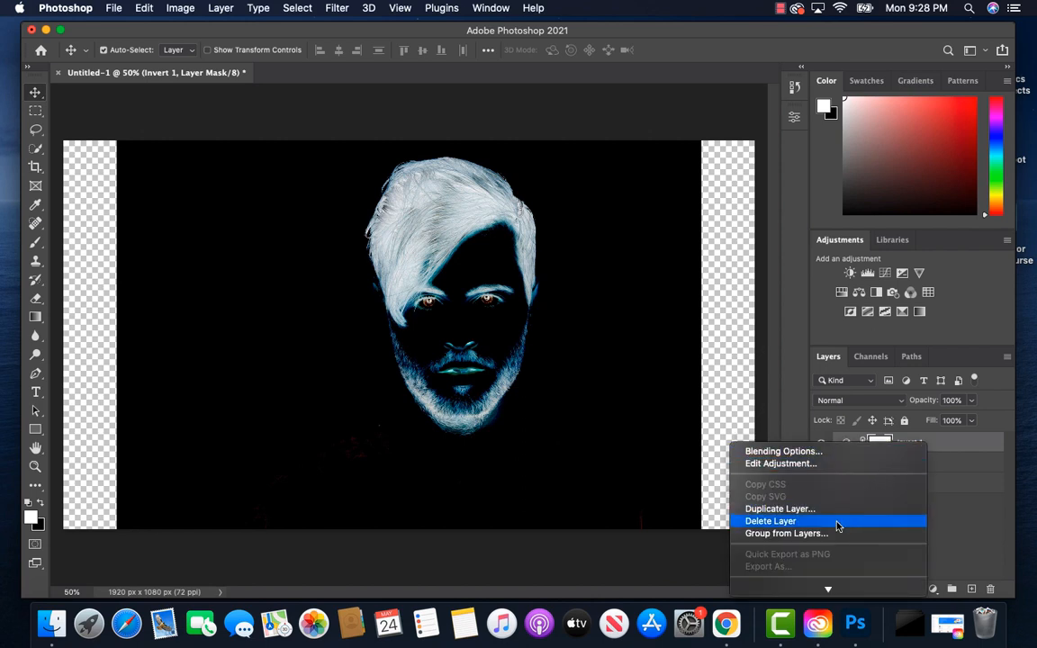
{"action": "scroll", "coordinate": [837, 526], "scroll_direction": "down", "scroll_amount": 10}
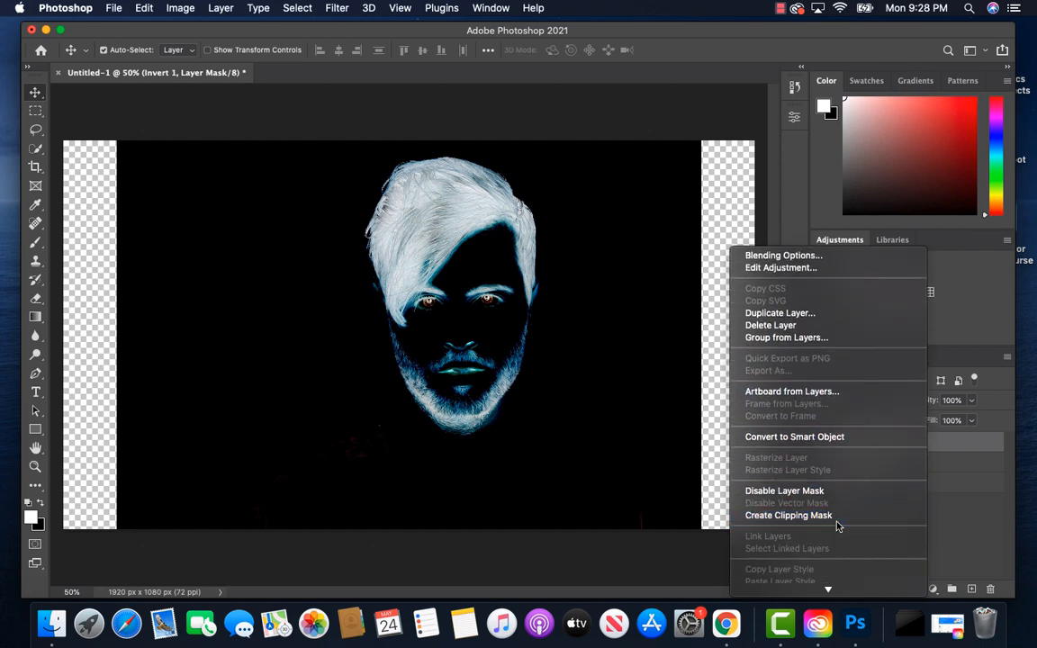
{"action": "scroll", "coordinate": [838, 527], "scroll_direction": "down", "scroll_amount": 2}
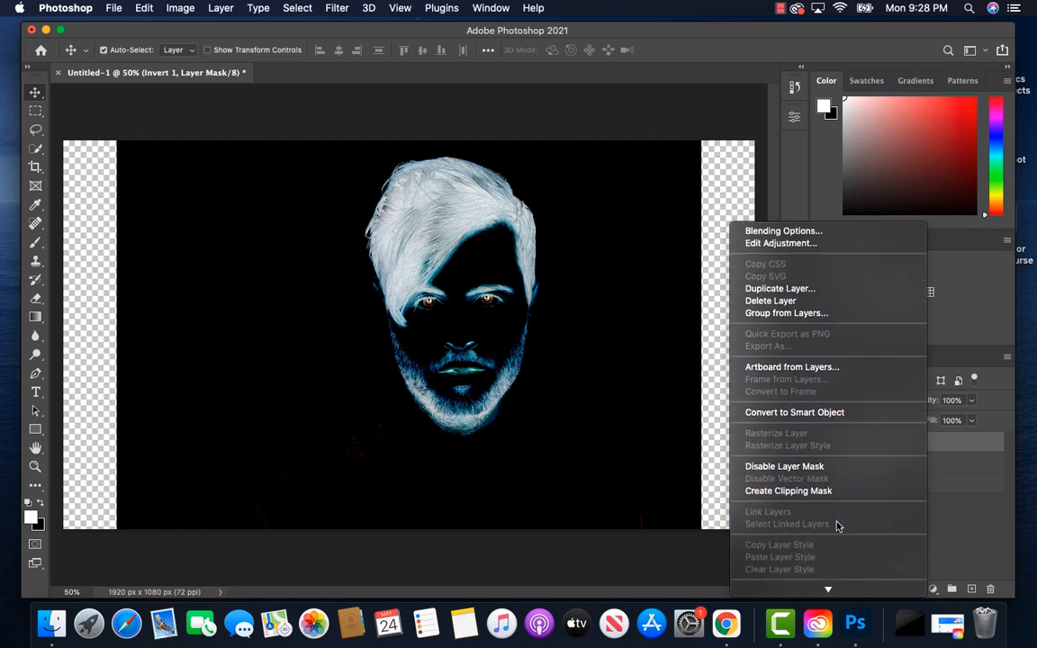
{"action": "left_click", "coordinate": [781, 494]}
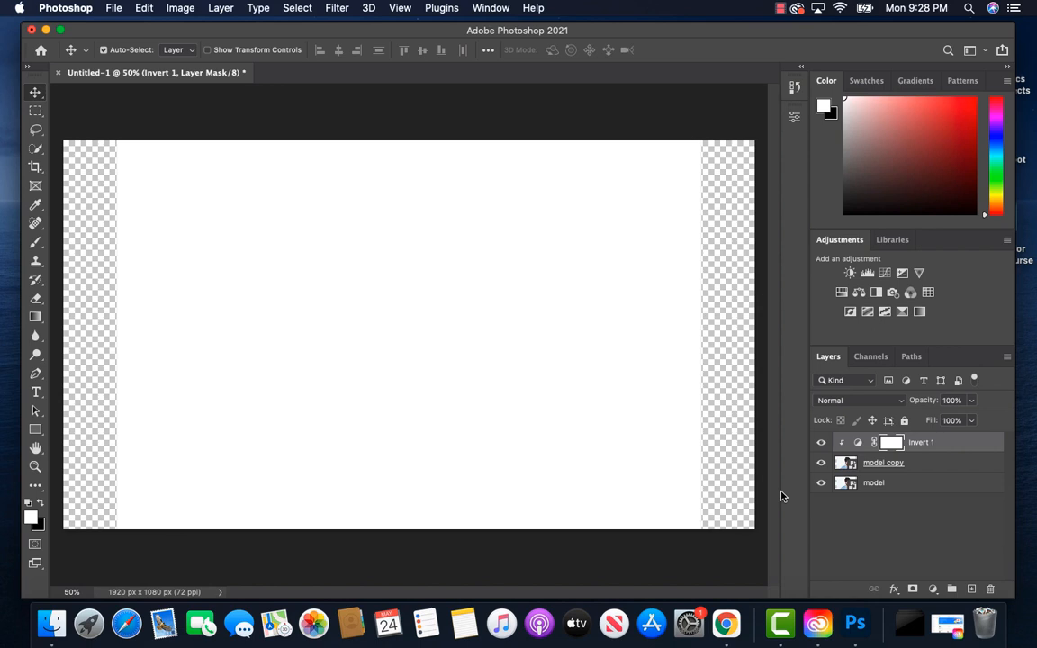
Step: Apply a Gaussian Blur with a radius of 8.0 pixels to the model copy layer
{"action": "left_click", "coordinate": [919, 468]}
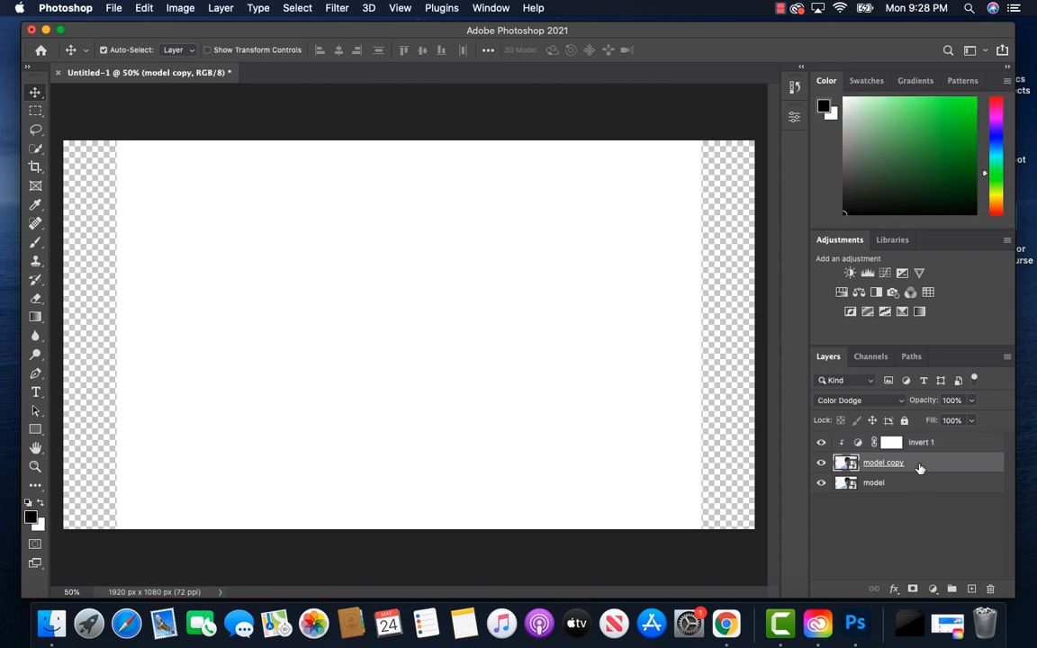
{"action": "left_click", "coordinate": [339, 9]}
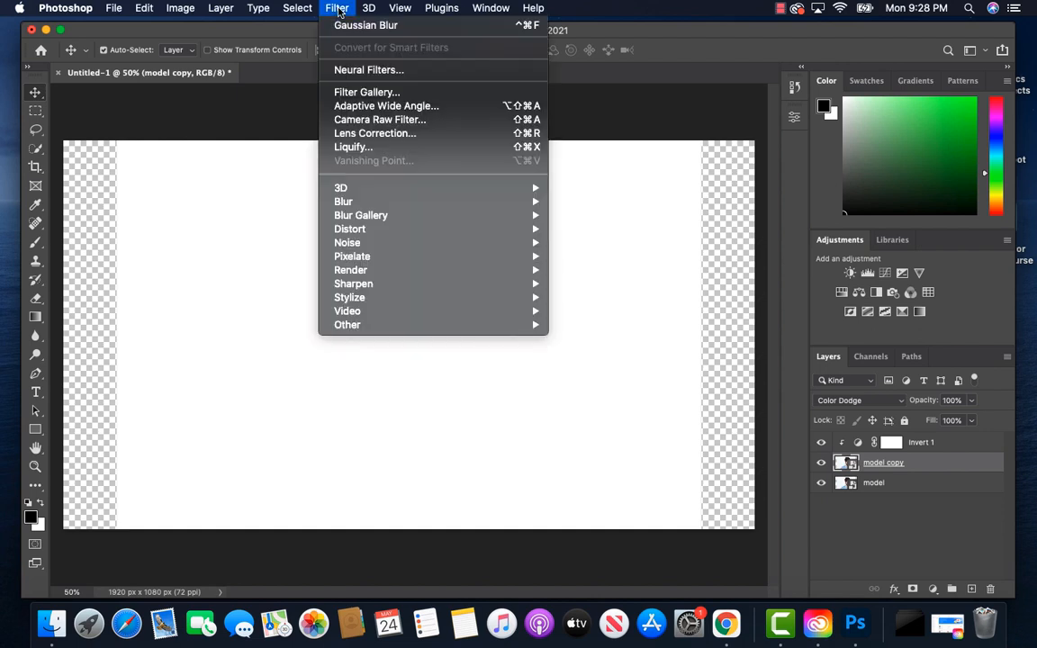
{"action": "mouse_move", "coordinate": [383, 207]}
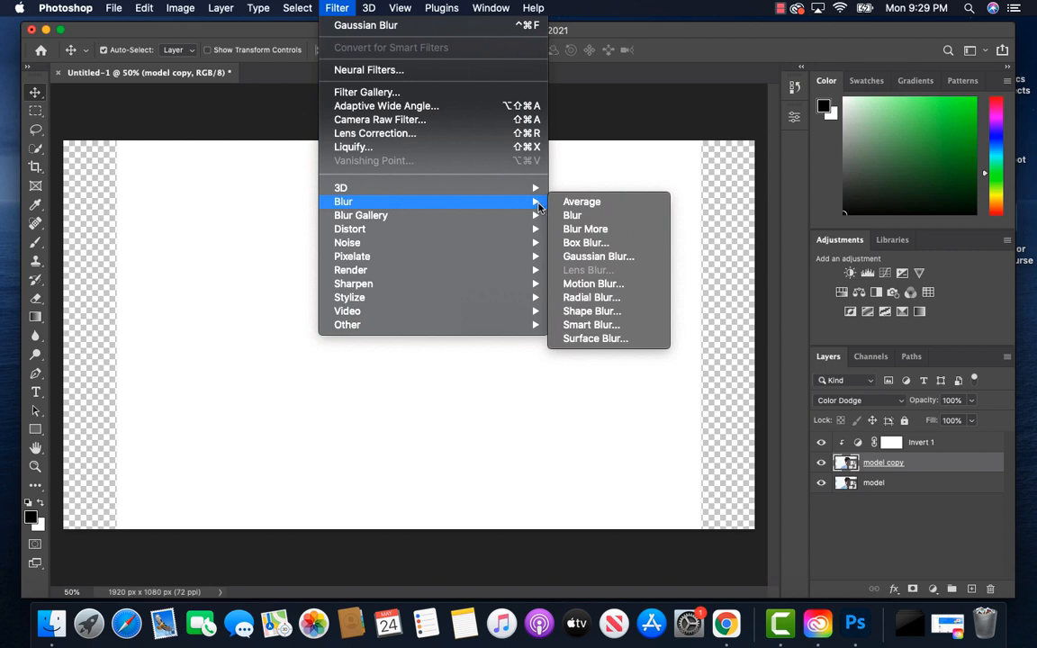
{"action": "left_click", "coordinate": [587, 257]}
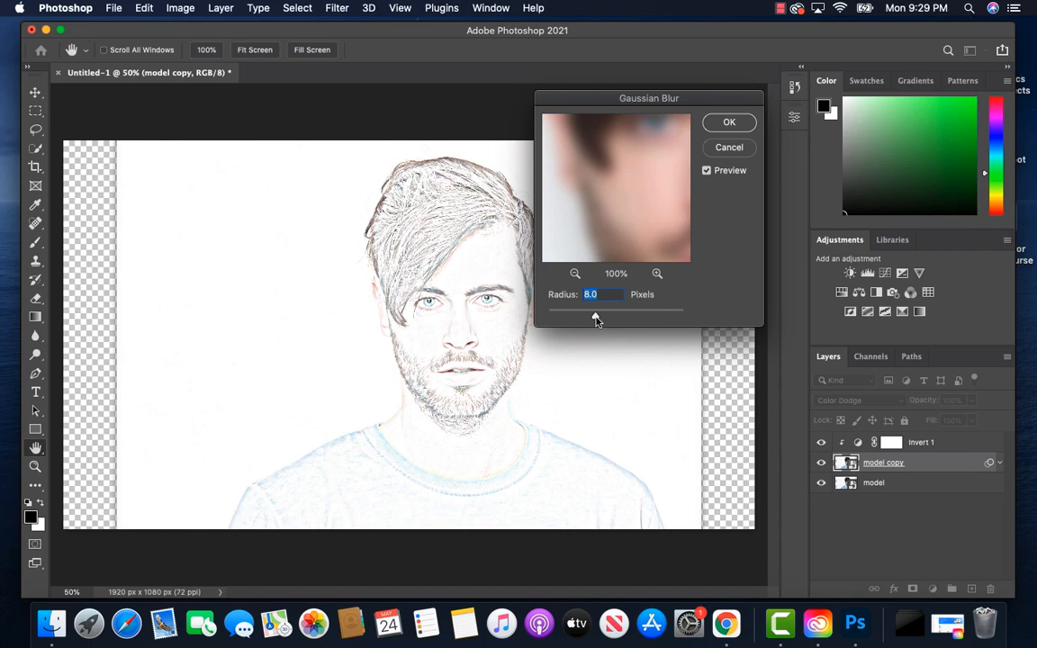
{"action": "mouse_move", "coordinate": [594, 320]}
{"action": "left_mouse_down"}
{"action": "mouse_move", "coordinate": [609, 318]}
{"action": "mouse_move", "coordinate": [573, 317]}
{"action": "mouse_move", "coordinate": [594, 316]}
{"action": "left_mouse_up"}
{"action": "left_click", "coordinate": [729, 123]}
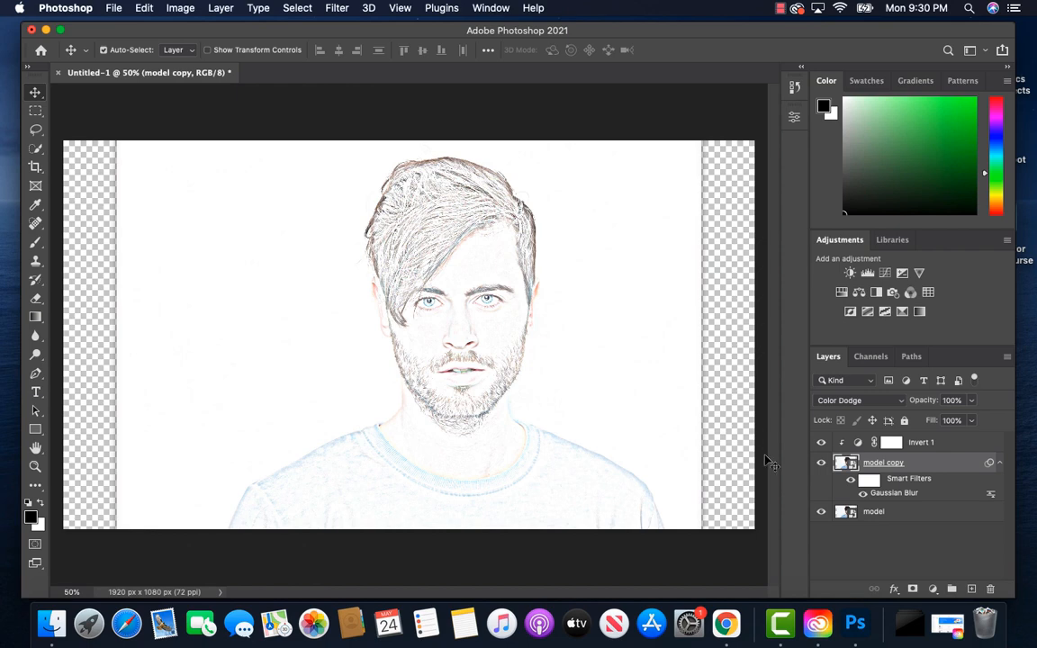
Step: Add a Black & White adjustment layer with the default preset above the Invert 1 layer
{"action": "left_click", "coordinate": [944, 446]}
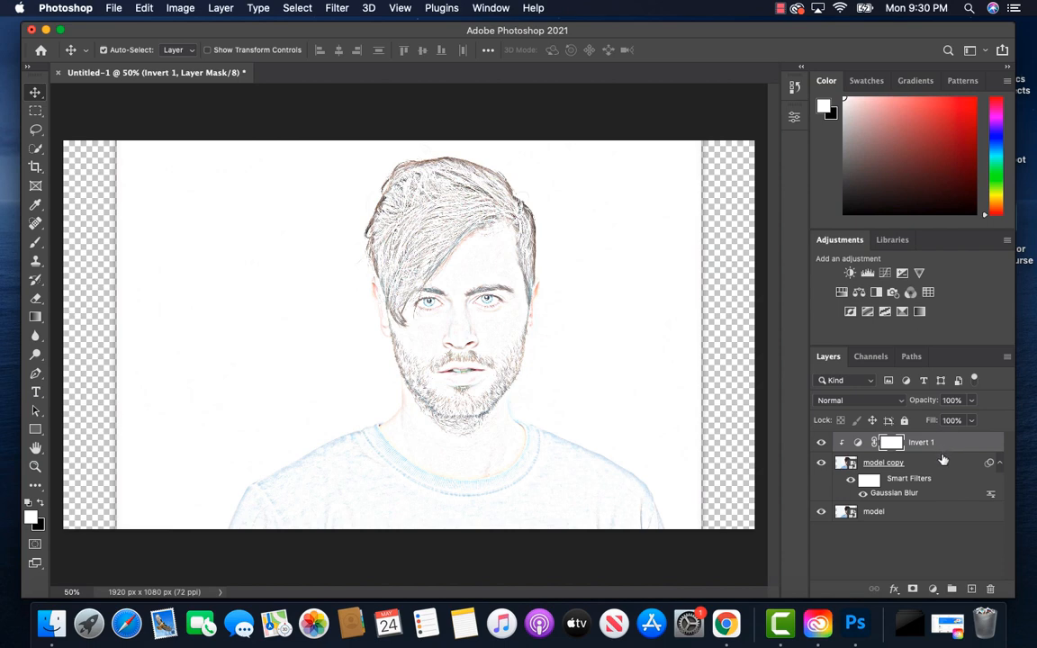
{"action": "left_click", "coordinate": [934, 589]}
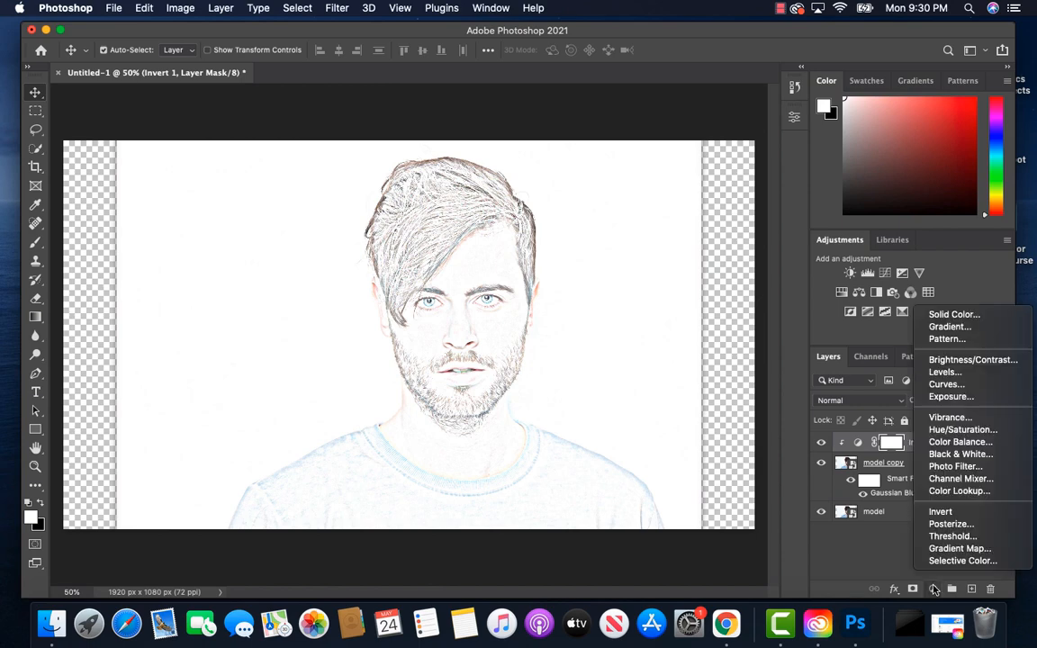
{"action": "left_click", "coordinate": [955, 455]}
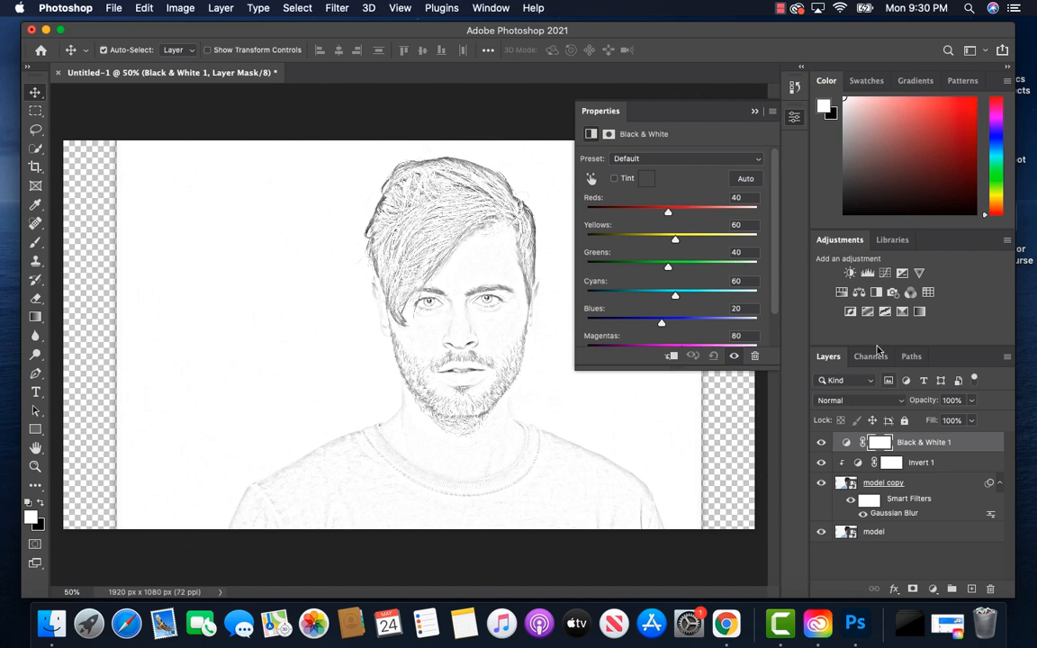
{"action": "left_click", "coordinate": [756, 112]}
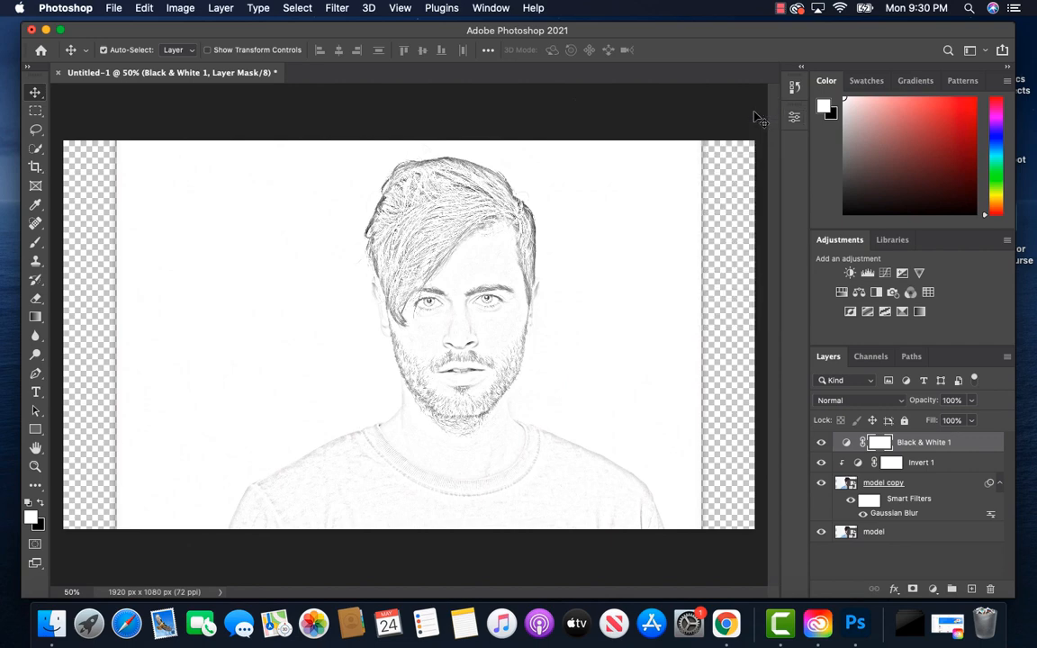
Step: Add a Levels adjustment layer directly above the model copy layer, clipped to it, keeping the default levels
{"action": "left_click", "coordinate": [918, 486]}
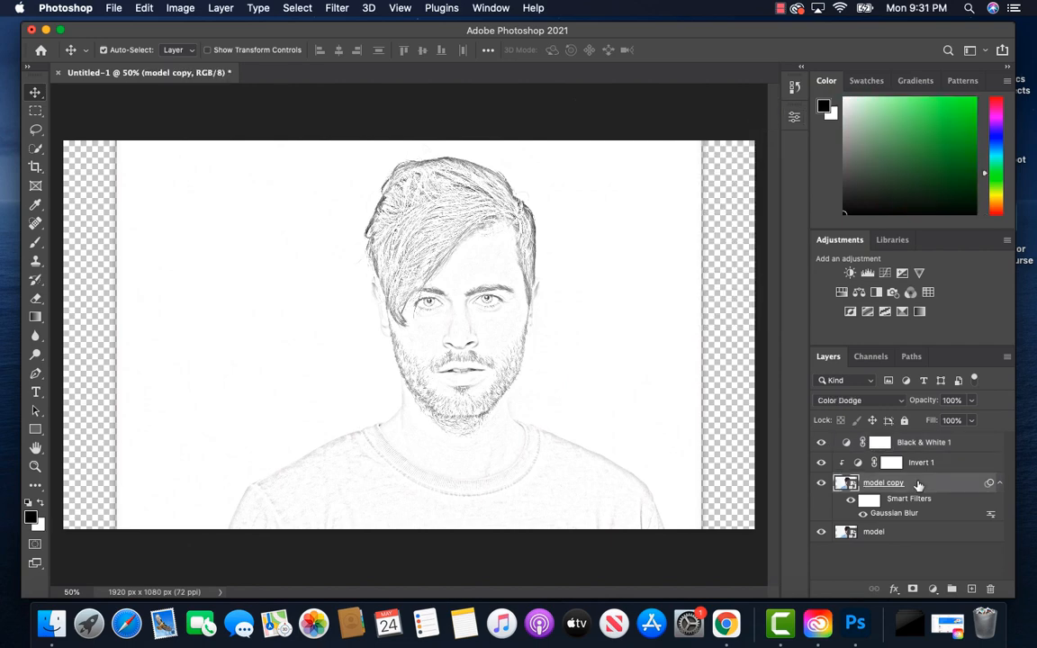
{"action": "left_click", "coordinate": [933, 590]}
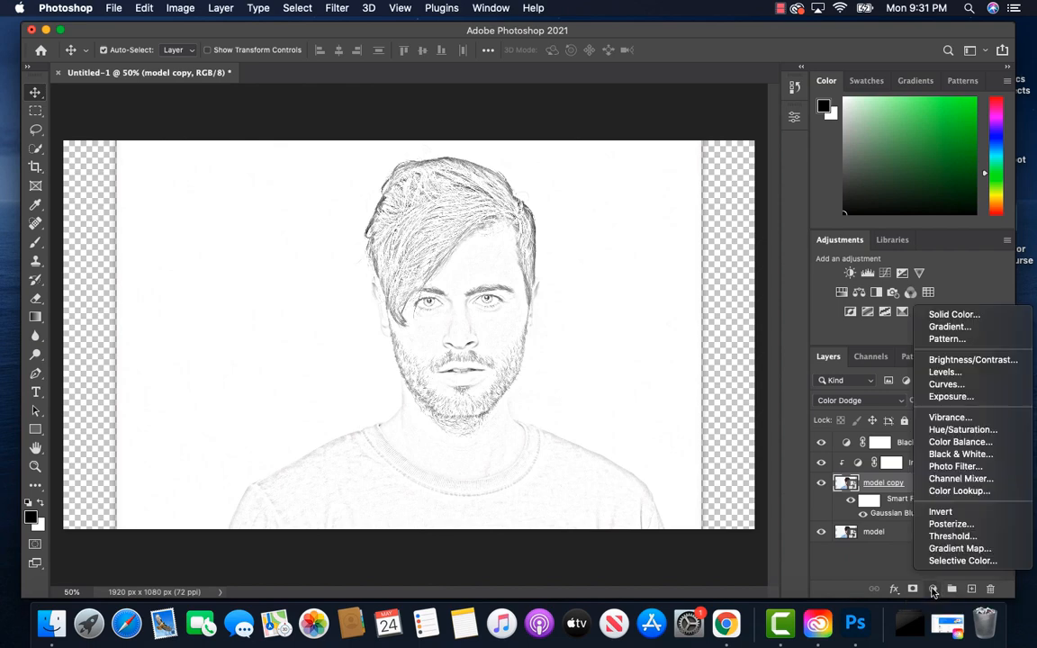
{"action": "left_click", "coordinate": [945, 373]}
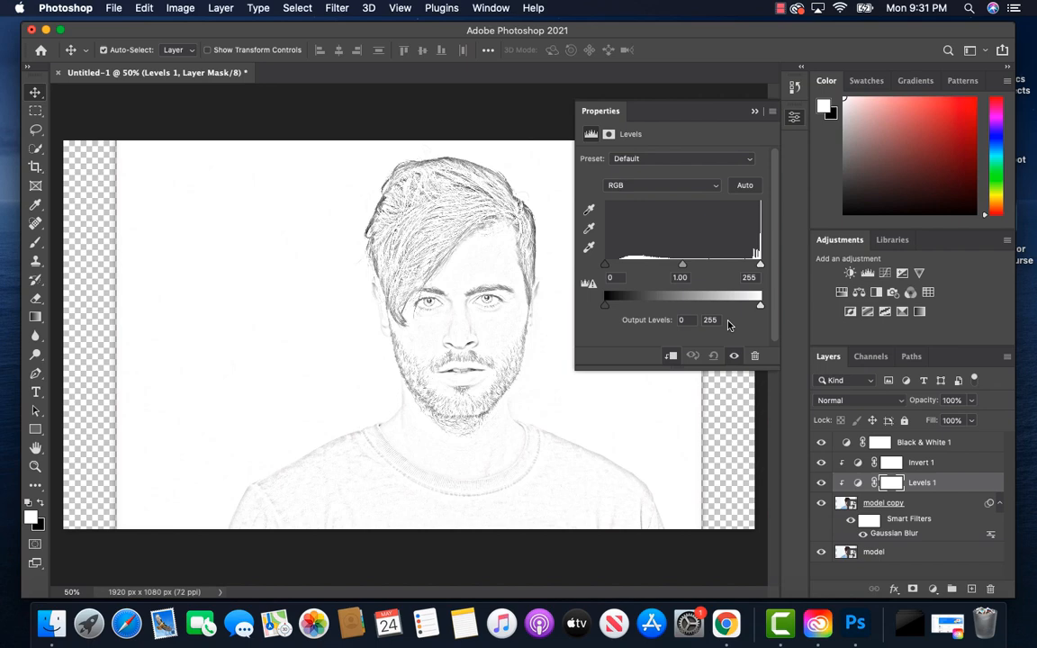
{"action": "left_click", "coordinate": [754, 114]}
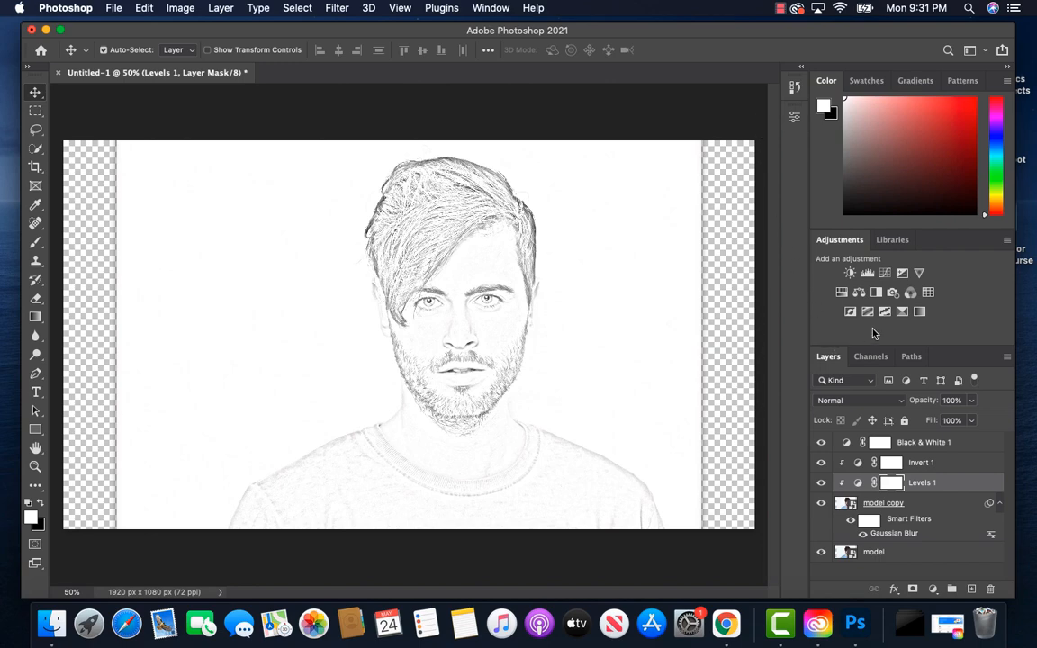
Step: Rename the Levels adjustment layer as Skin Details
{"action": "double_click", "coordinate": [924, 483]}
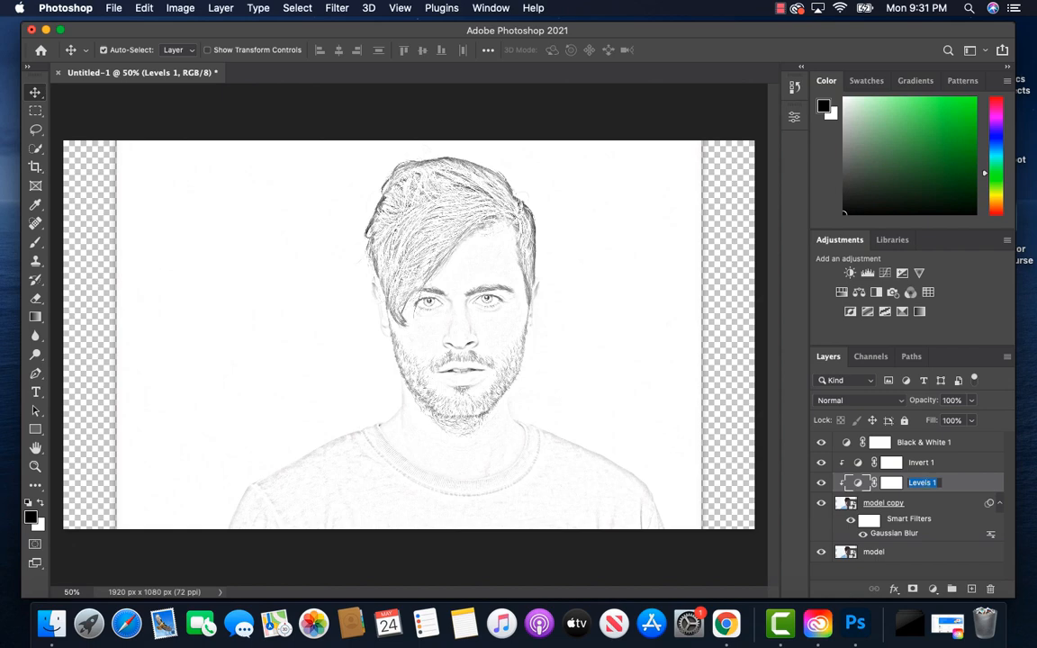
{"action": "type", "text": "Skin Details"}
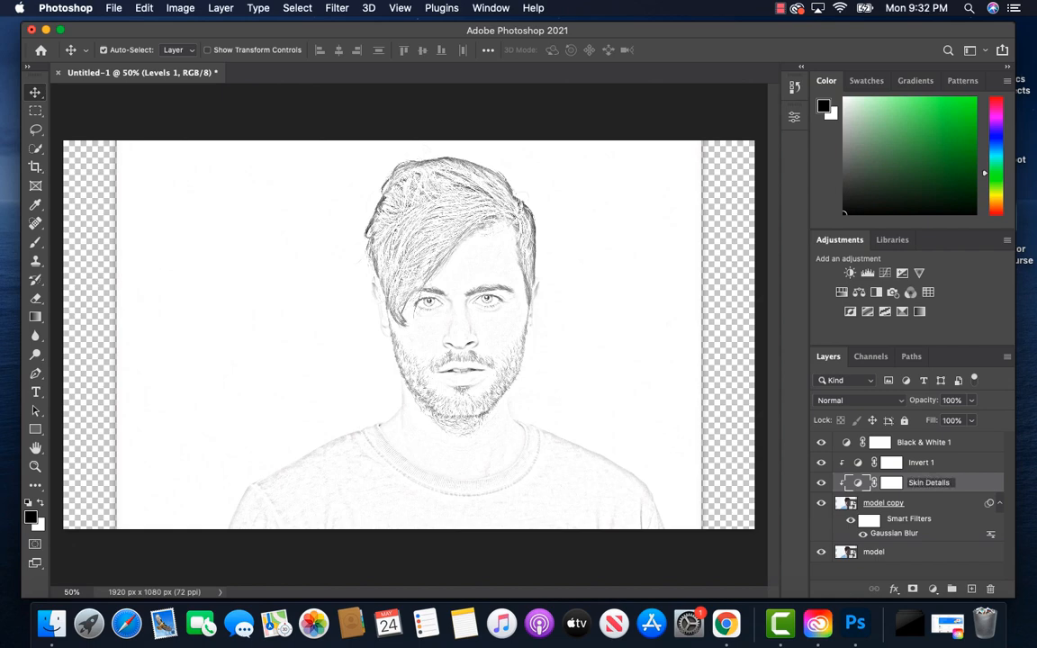
{"action": "key", "text": "Return"}
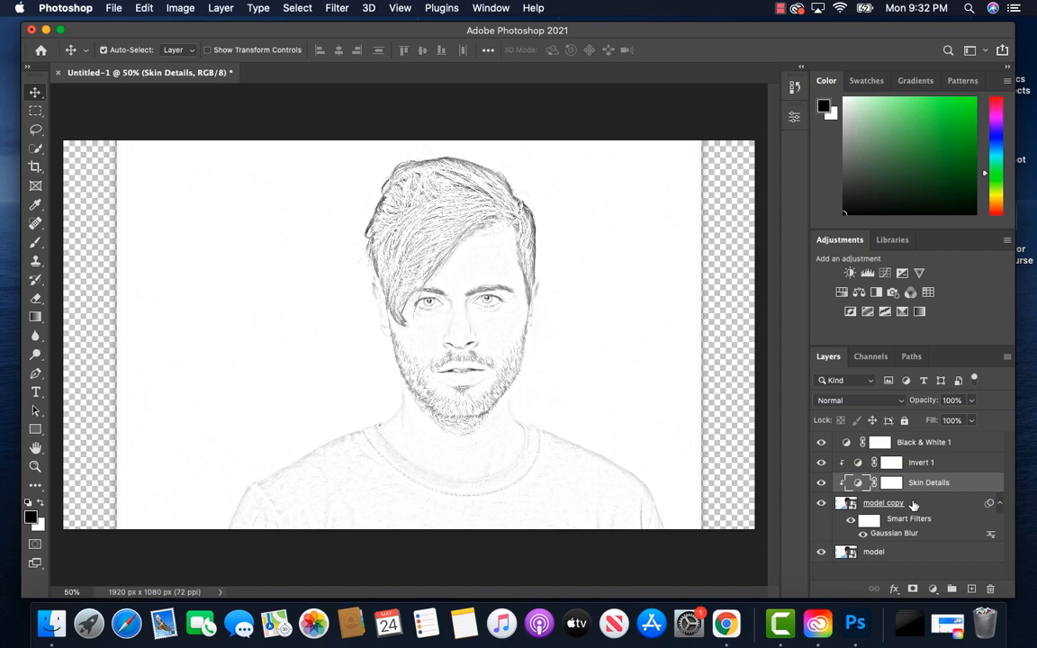
Step: Duplicate the original model layer and move the duplicate to the top of the layer stack
{"action": "left_click", "coordinate": [895, 555]}
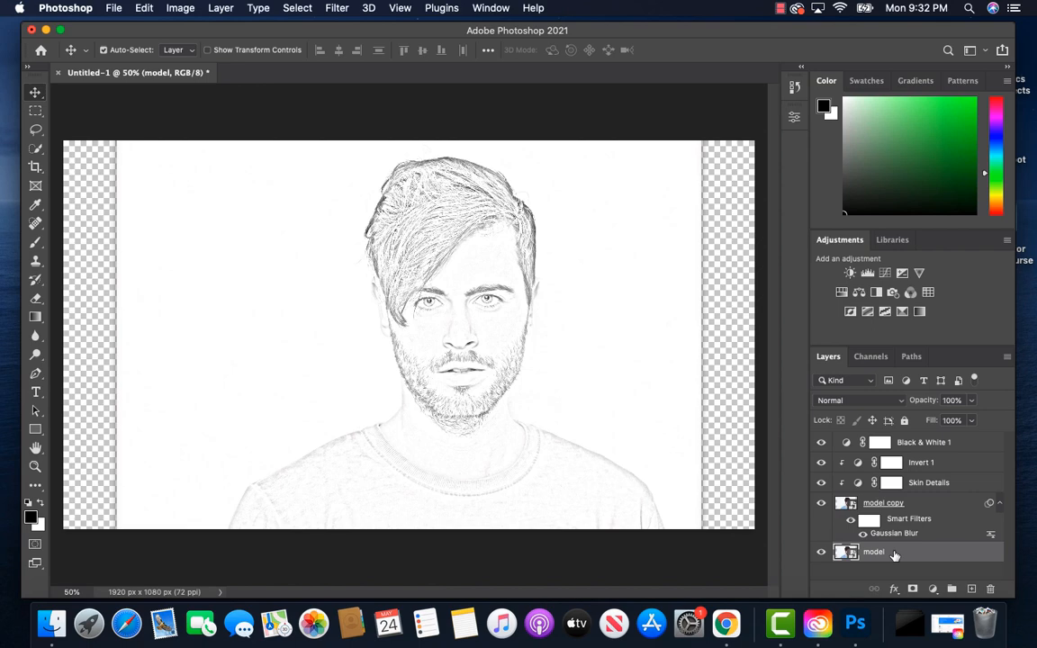
{"action": "key", "text": "super+j"}
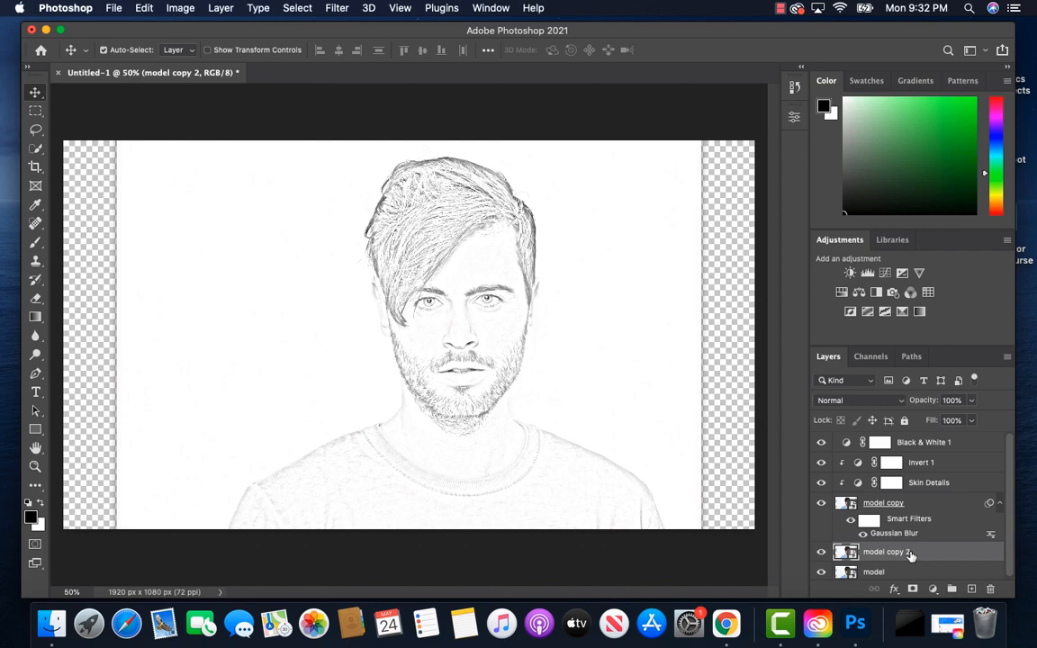
{"action": "left_click_drag", "start_coordinate": [911, 556], "coordinate": [910, 441]}
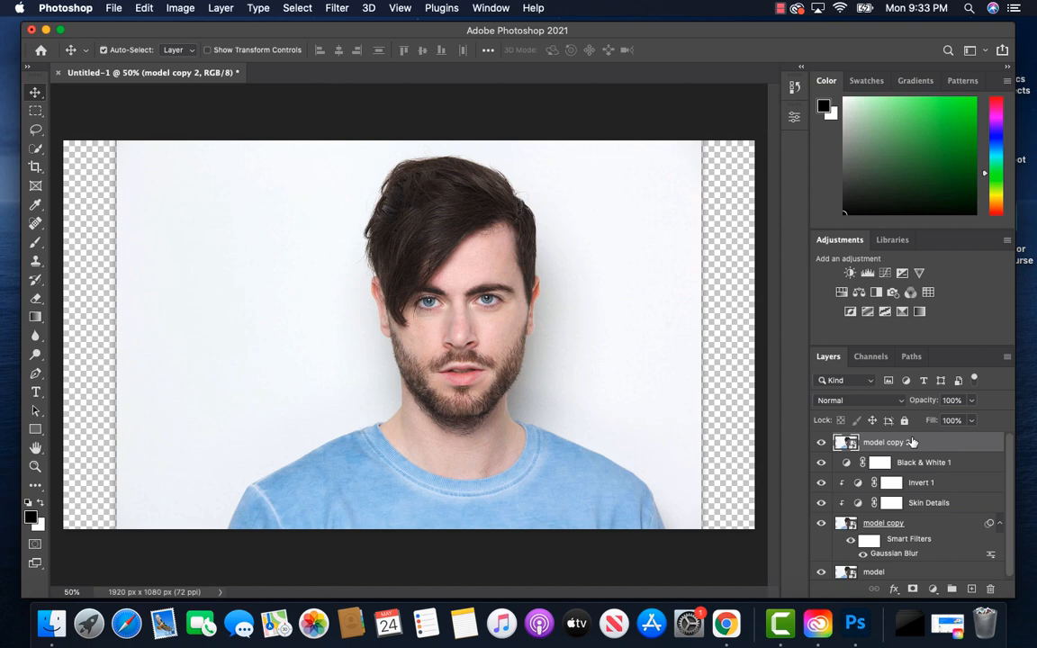
Step: Duplicate the topmost photo layer three more times and hide model copy 4, model copy 3 and model copy 2
{"action": "key", "text": "super+j"}
{"action": "key", "text": "super+j"}
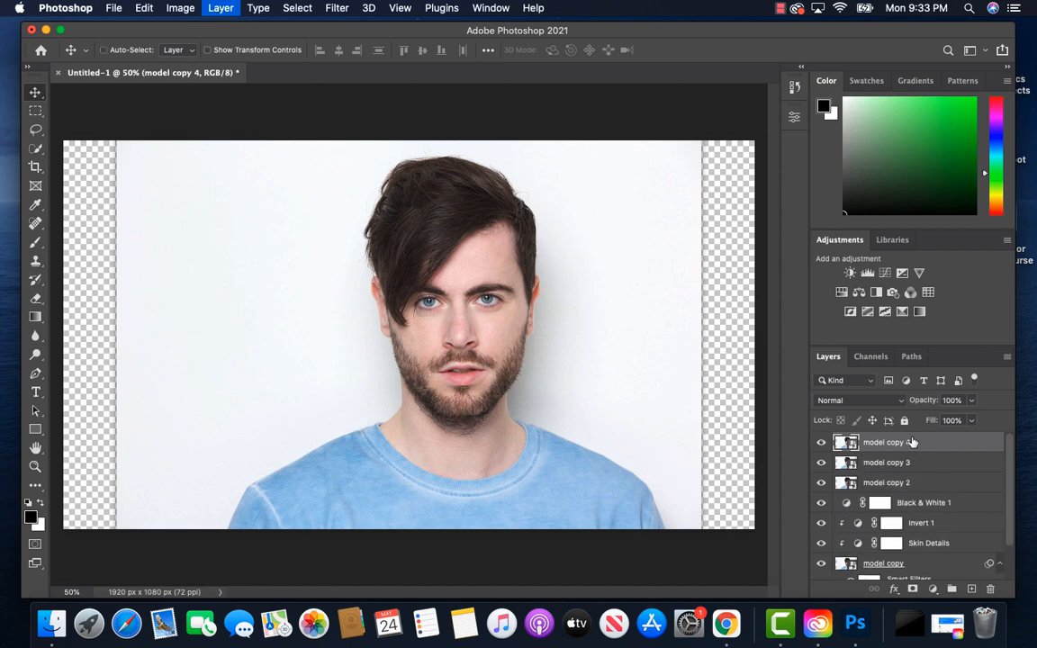
{"action": "key", "text": "super+j"}
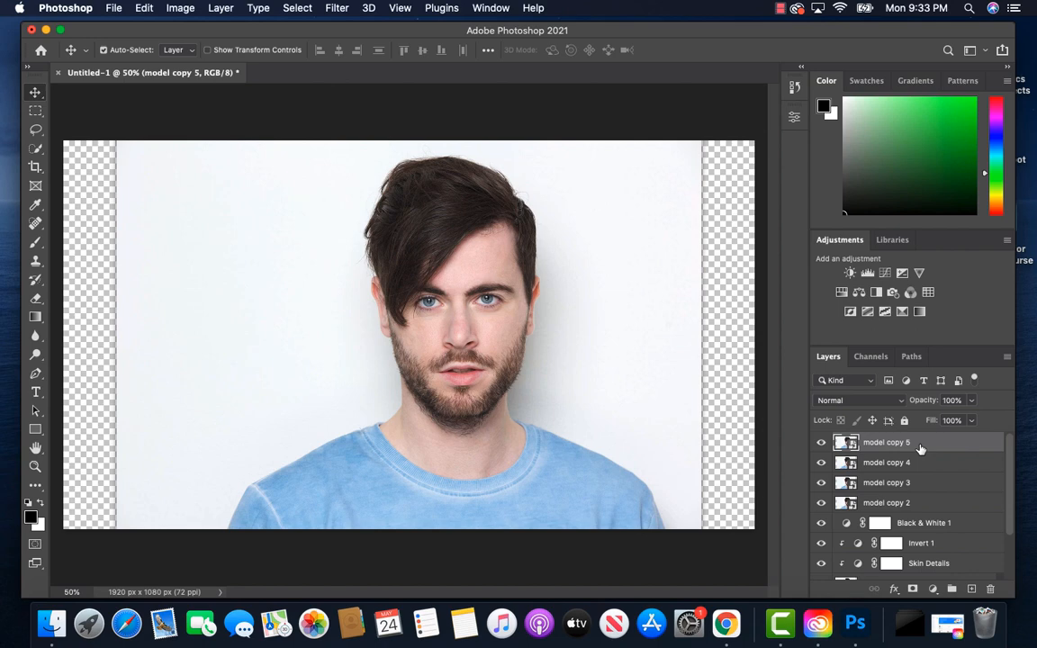
{"action": "left_click", "coordinate": [822, 462]}
{"action": "left_click", "coordinate": [821, 483]}
{"action": "left_click", "coordinate": [821, 503]}
Step: Apply the Filter Gallery's Graphic Pen sketch filter to model copy 5 with the stroke direction set to Right Diagonal
{"action": "left_click", "coordinate": [338, 9]}
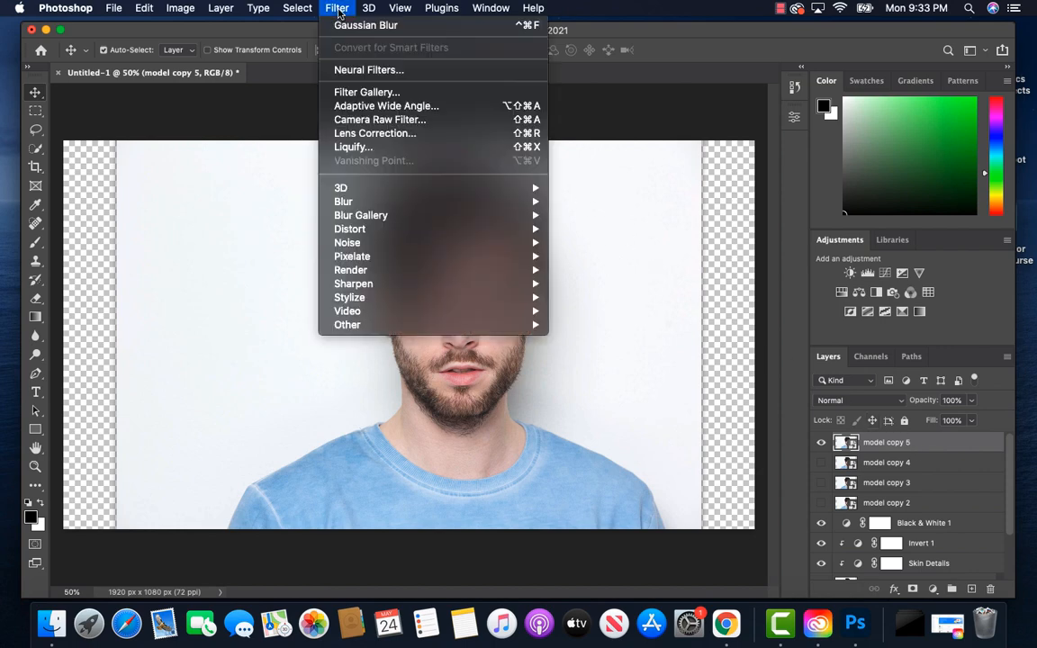
{"action": "left_click", "coordinate": [369, 93]}
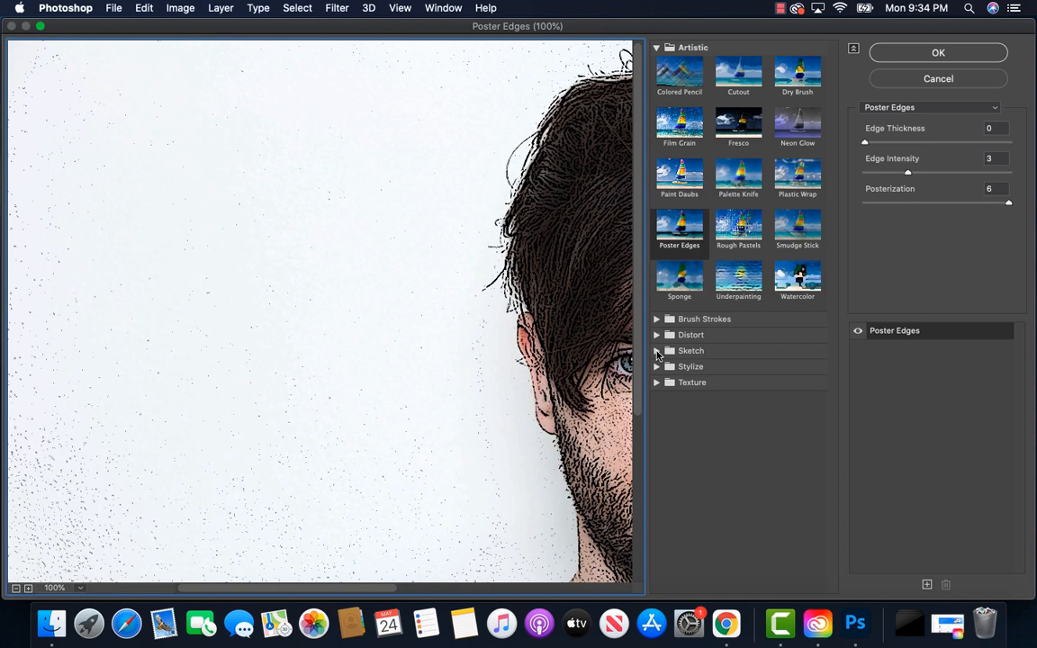
{"action": "left_click", "coordinate": [657, 351]}
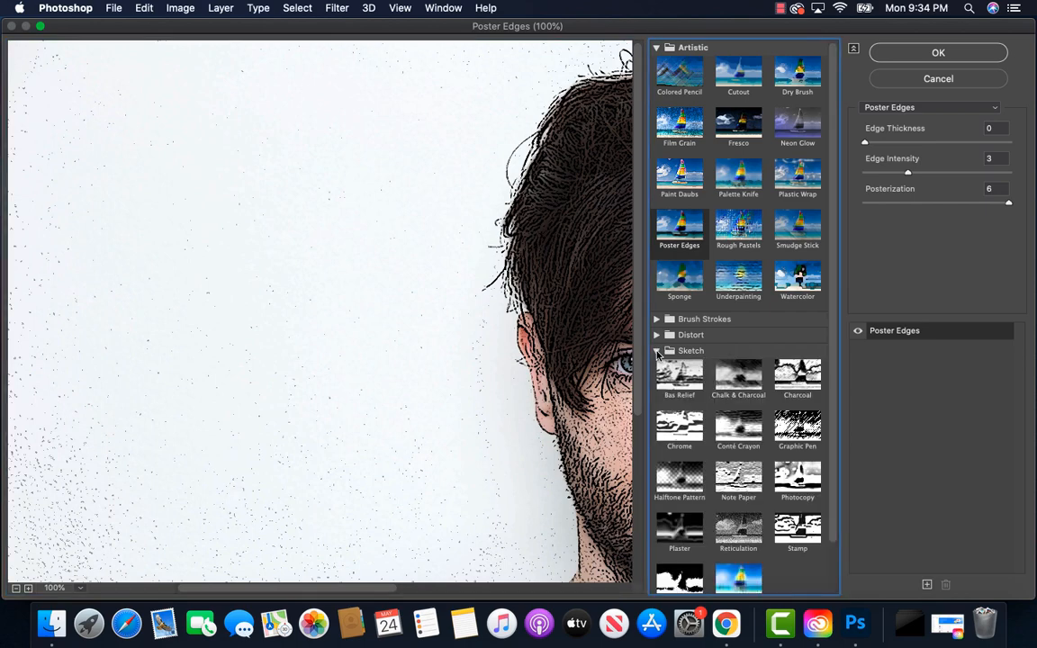
{"action": "left_click", "coordinate": [798, 430]}
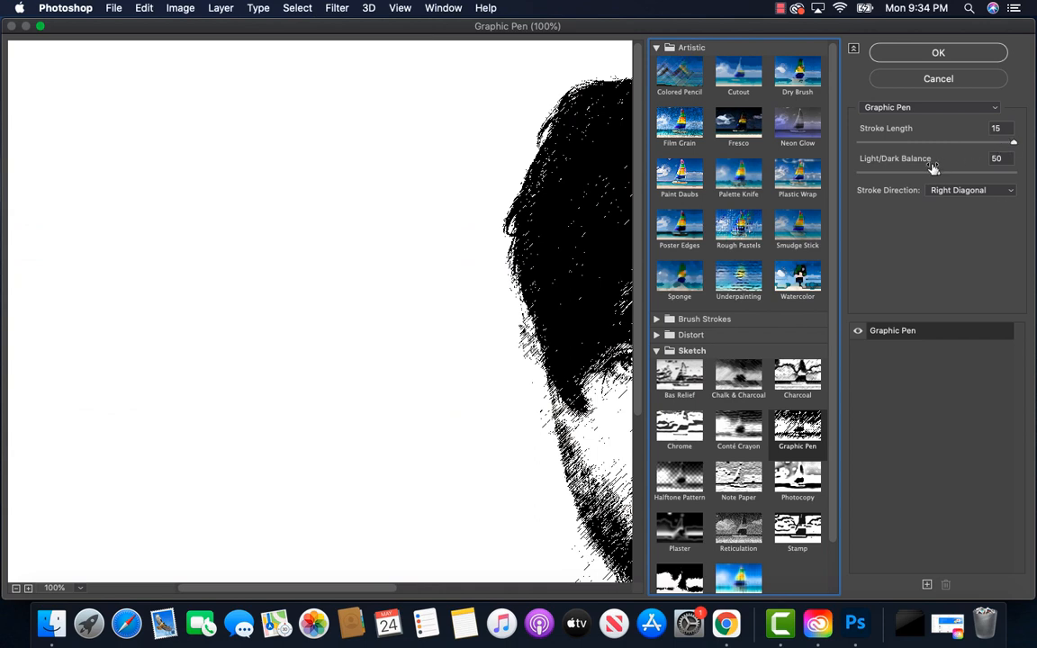
{"action": "left_click", "coordinate": [999, 191]}
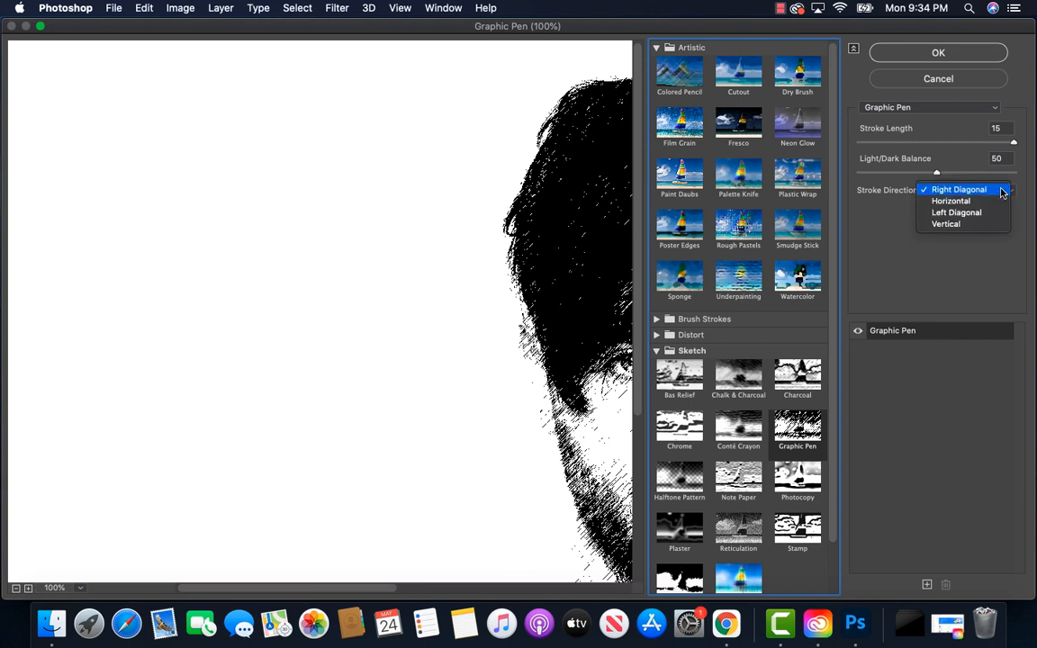
{"action": "left_click", "coordinate": [1001, 192]}
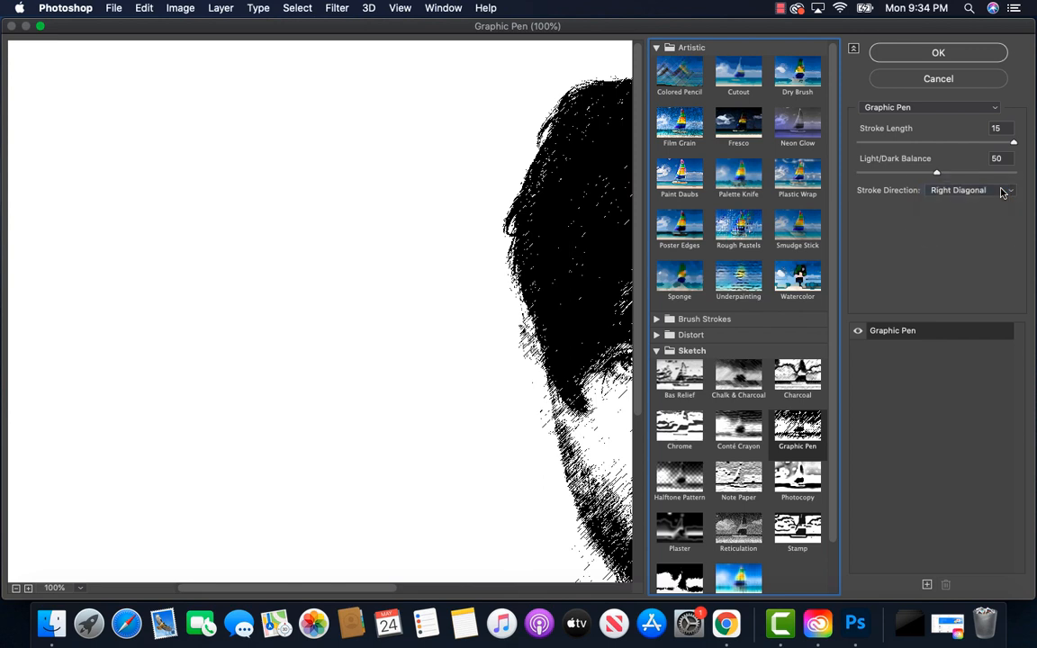
{"action": "left_click", "coordinate": [938, 54]}
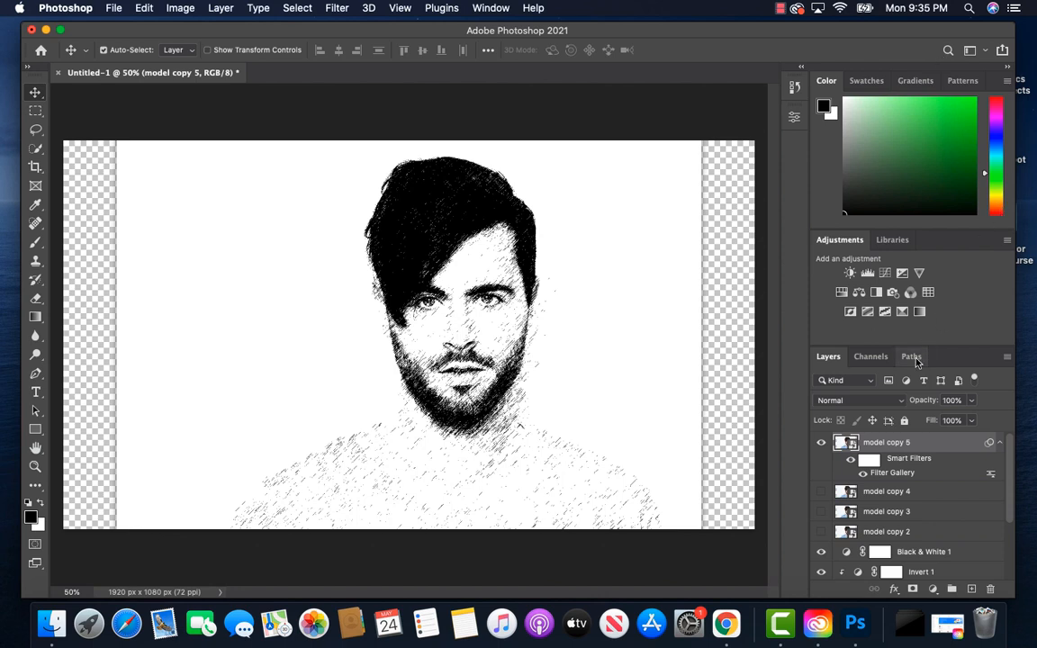
Step: Set model copy 5's blend mode to Multiply and its opacity to 10%
{"action": "left_click", "coordinate": [899, 400]}
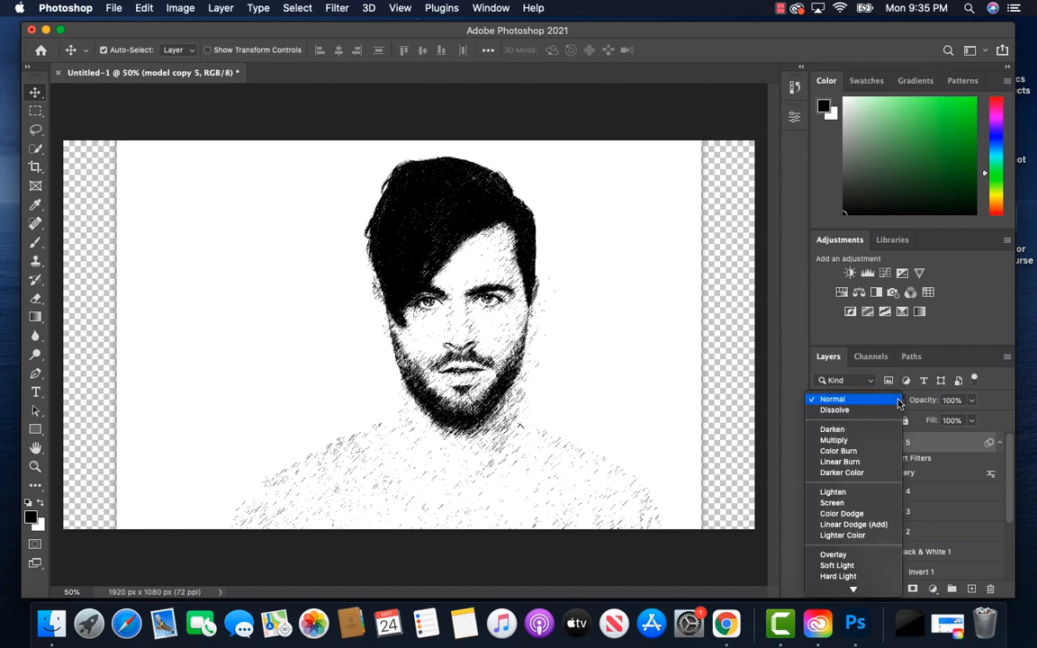
{"action": "left_click", "coordinate": [879, 445]}
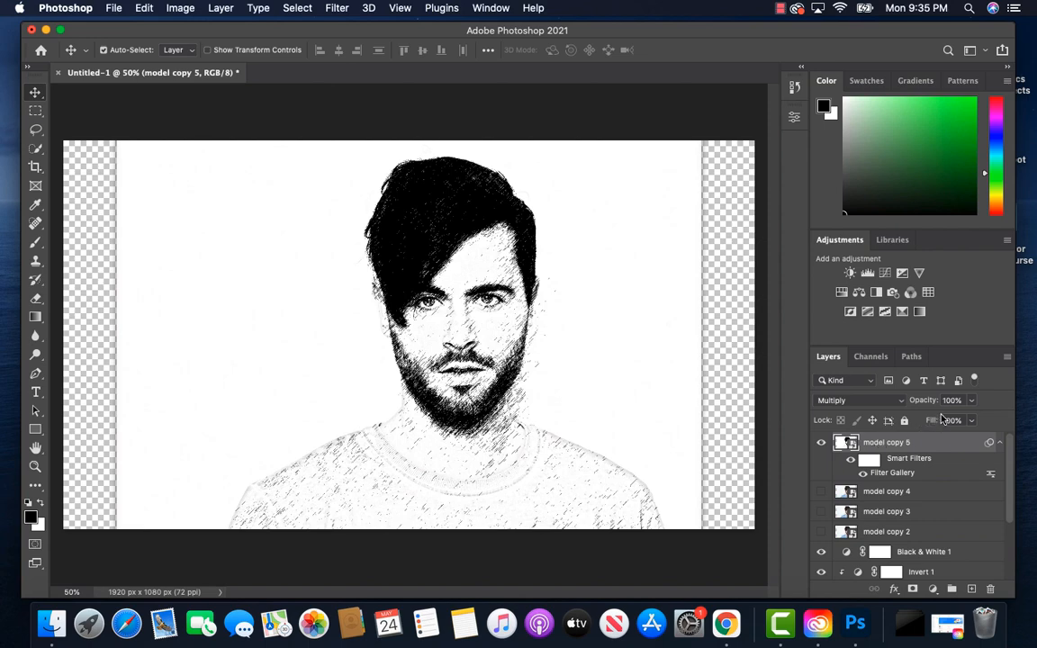
{"action": "left_click", "coordinate": [972, 400]}
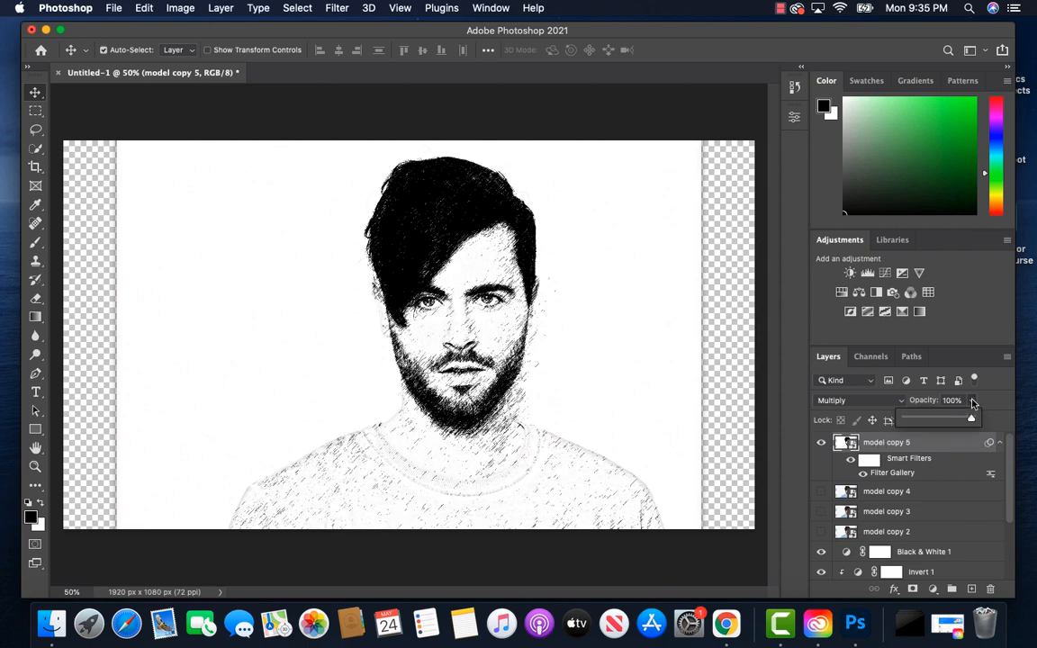
{"action": "left_click_drag", "start_coordinate": [971, 419], "coordinate": [912, 426]}
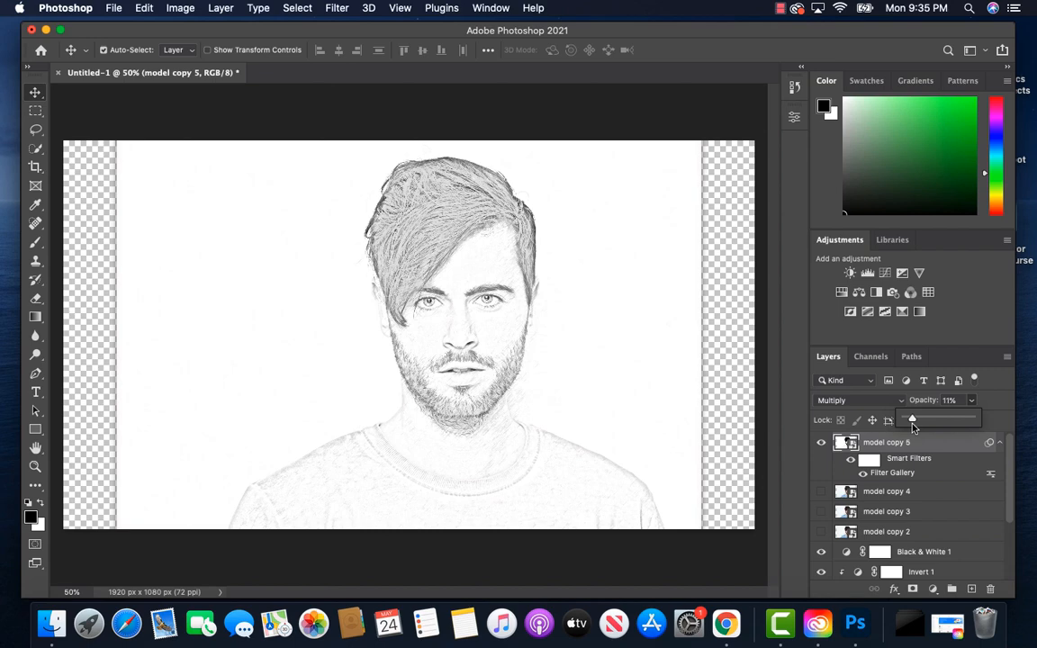
{"action": "left_click", "coordinate": [997, 408]}
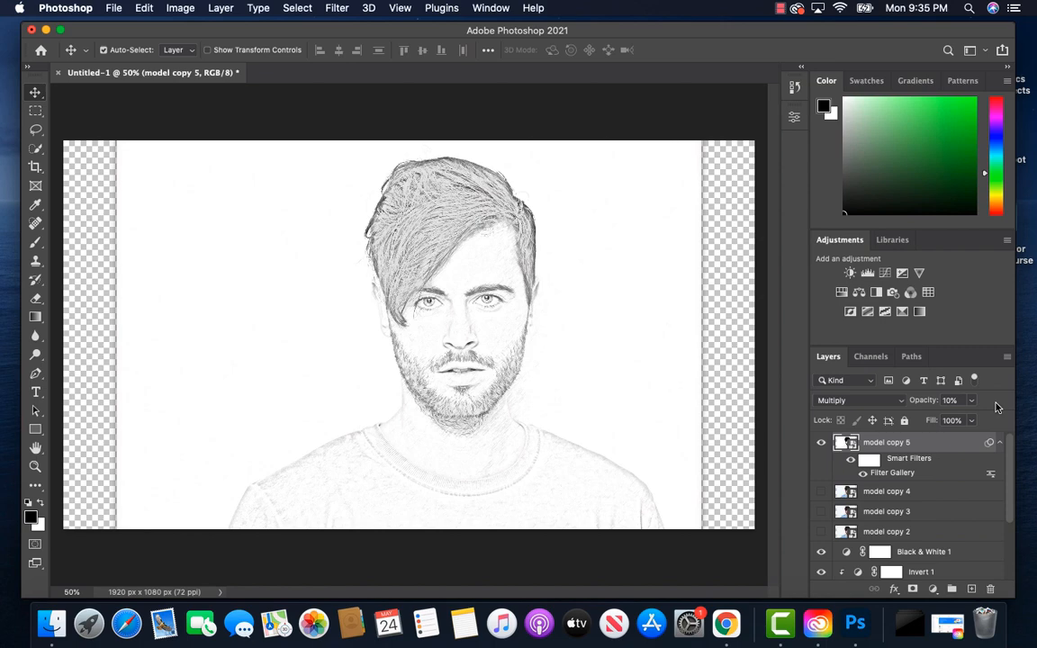
Step: Show model copy 4 and apply the Filter Gallery's Charcoal sketch filter with charcoal thickness 5 and light/dark balance 85
{"action": "left_click", "coordinate": [875, 495]}
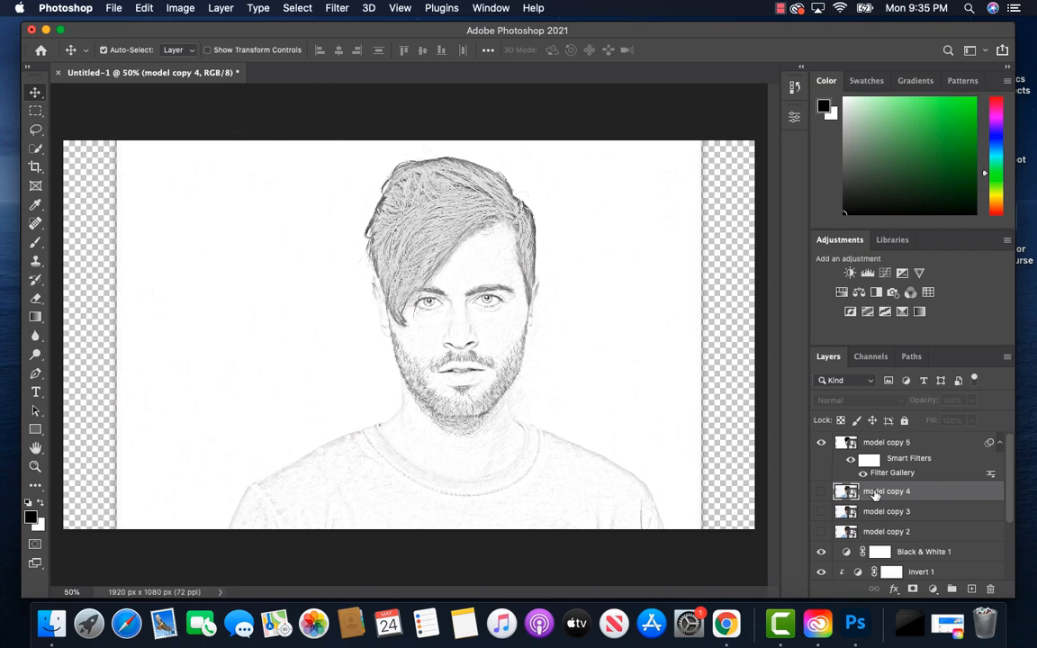
{"action": "left_click", "coordinate": [821, 493]}
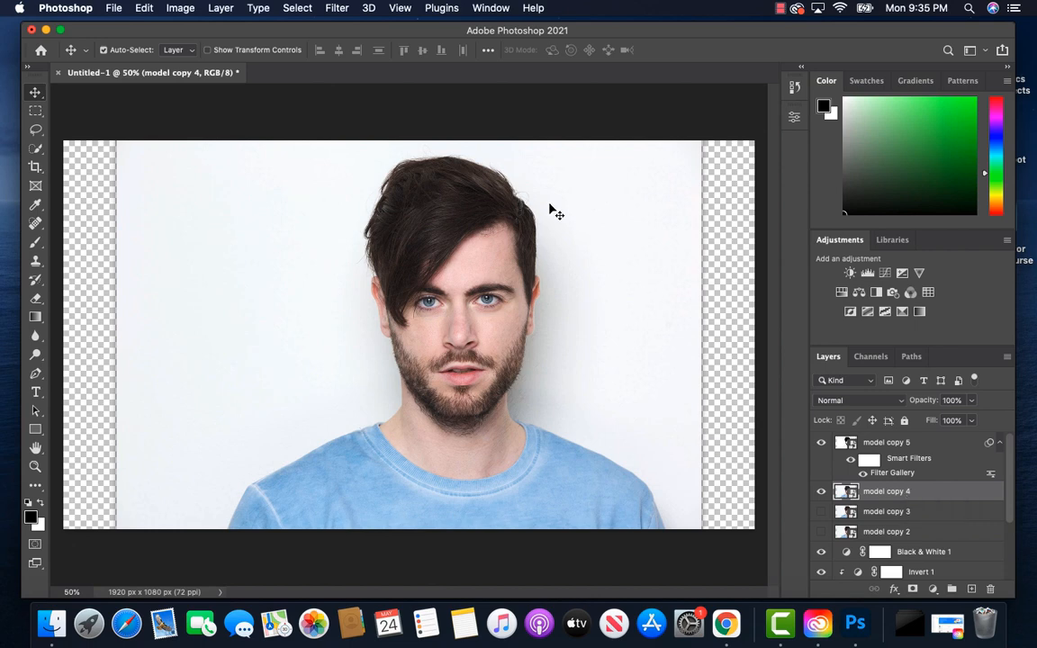
{"action": "left_click", "coordinate": [340, 8]}
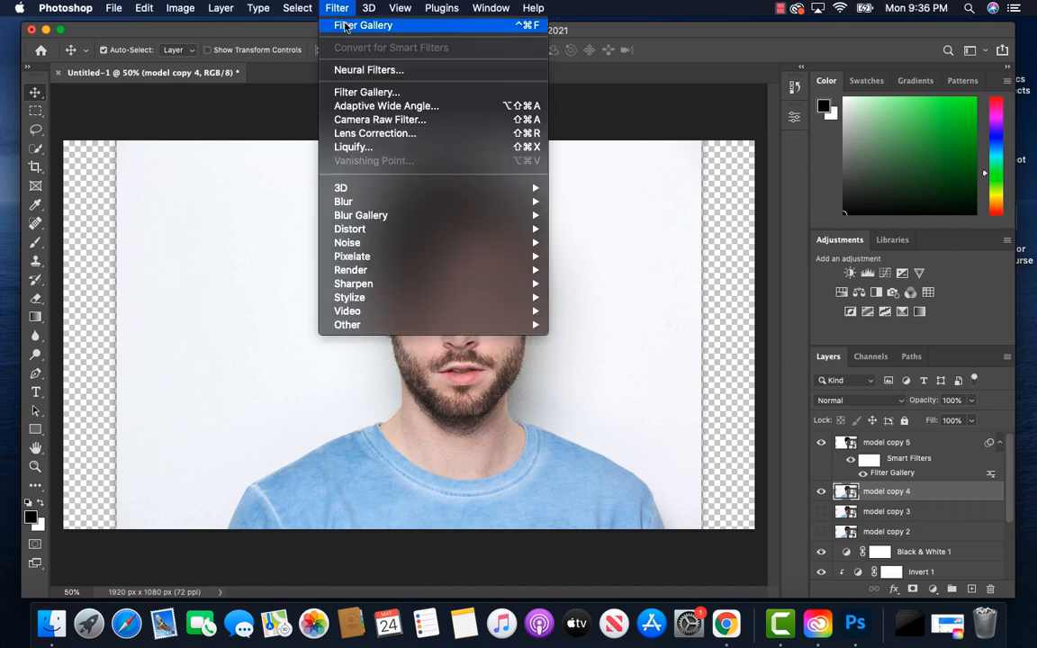
{"action": "left_click", "coordinate": [364, 96]}
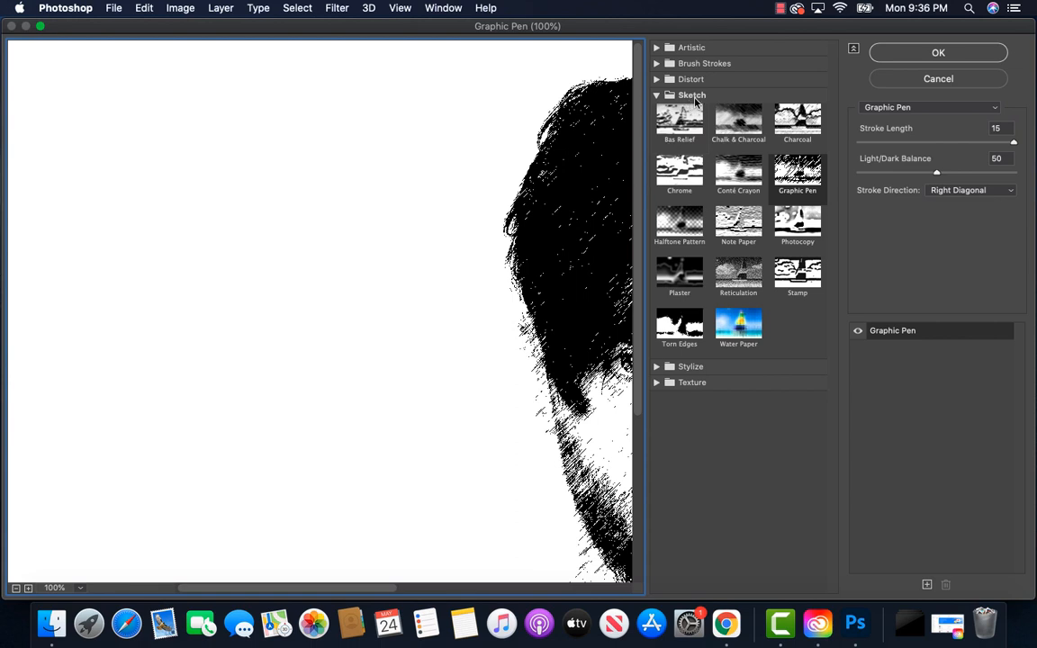
{"action": "left_click", "coordinate": [799, 124]}
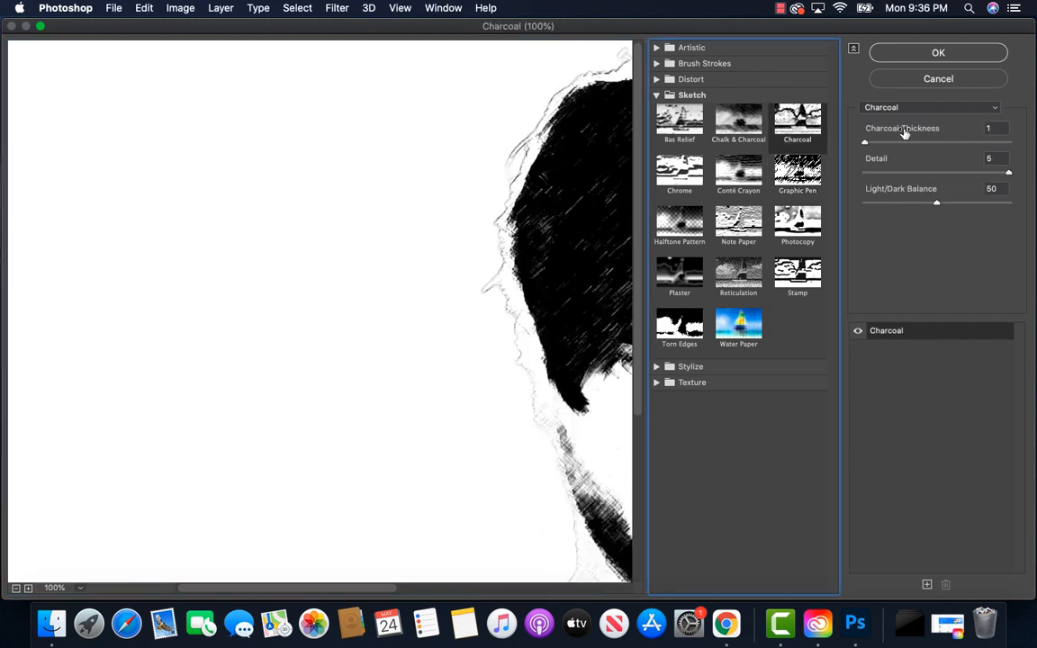
{"action": "left_click", "coordinate": [865, 145]}
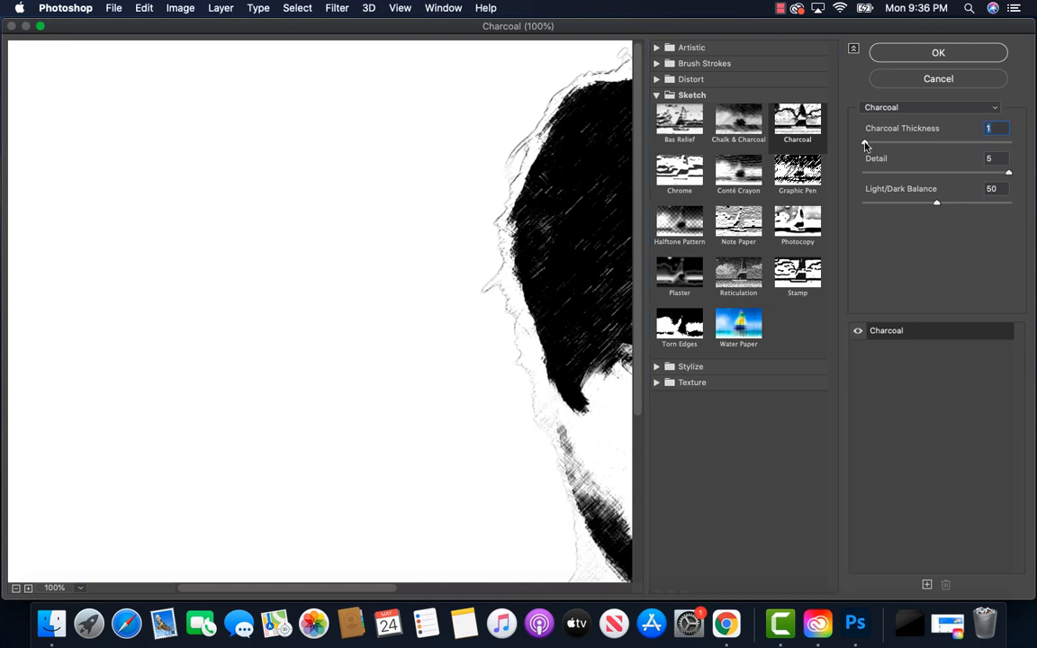
{"action": "left_click_drag", "start_coordinate": [866, 144], "coordinate": [953, 147]}
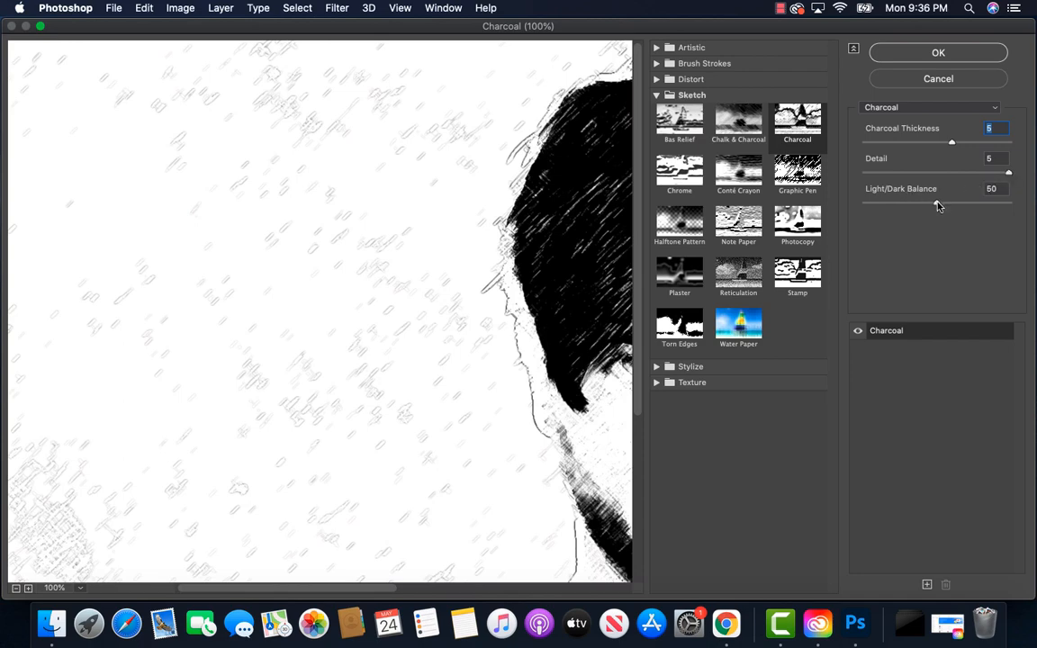
{"action": "left_click_drag", "start_coordinate": [936, 206], "coordinate": [989, 210]}
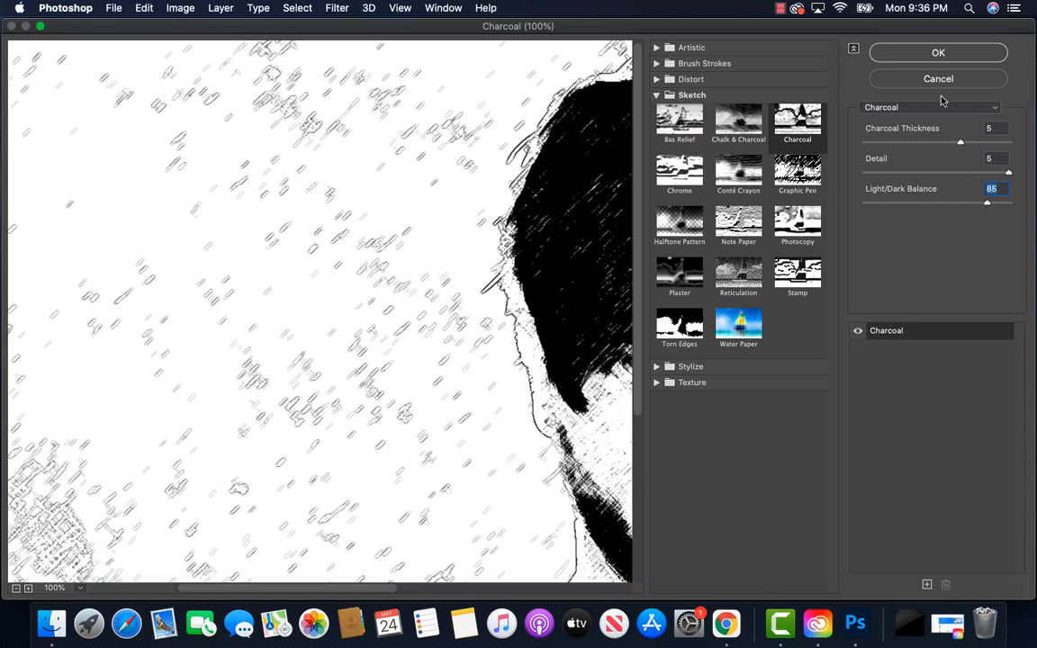
{"action": "left_click", "coordinate": [940, 53]}
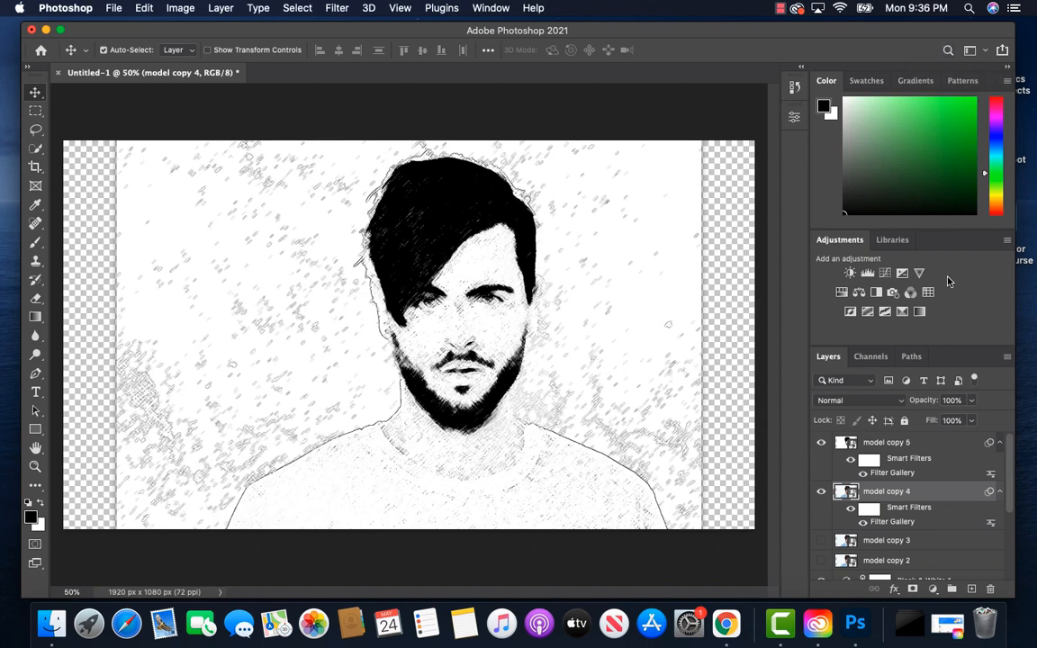
Step: Set model copy 4's blend mode to Multiply and its opacity to 10%
{"action": "left_click", "coordinate": [899, 403]}
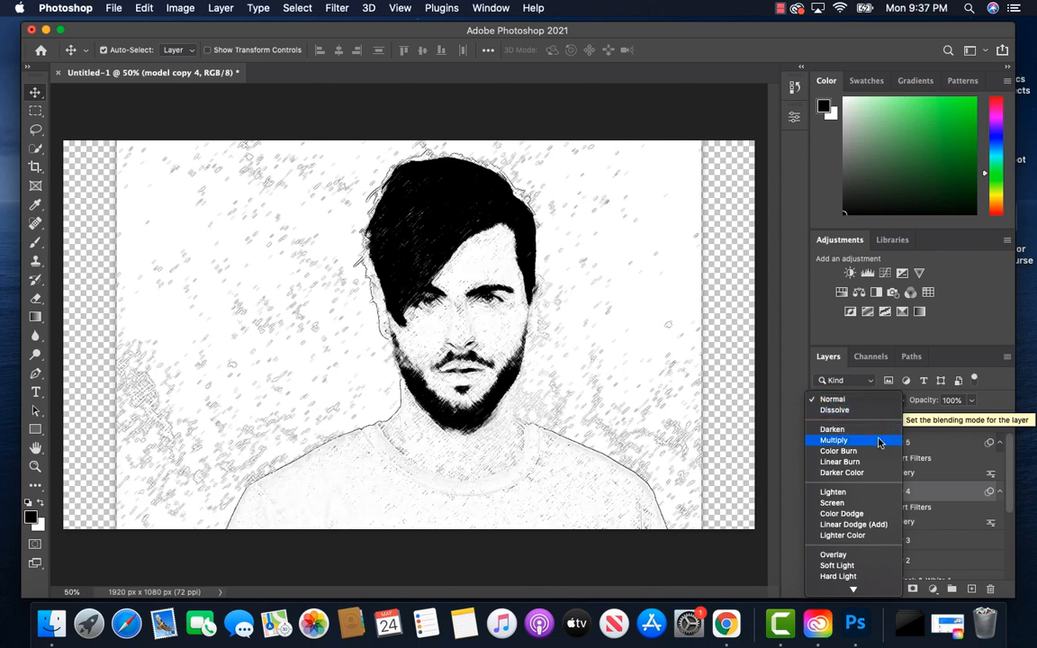
{"action": "key", "text": "Escape"}
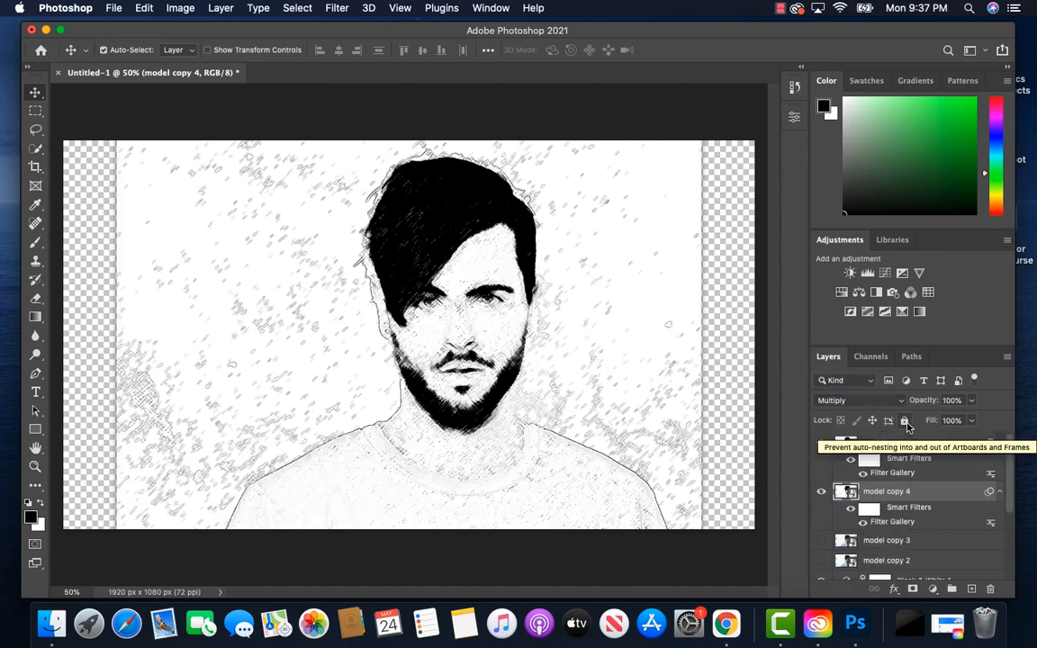
{"action": "key", "text": "alt+shift+m"}
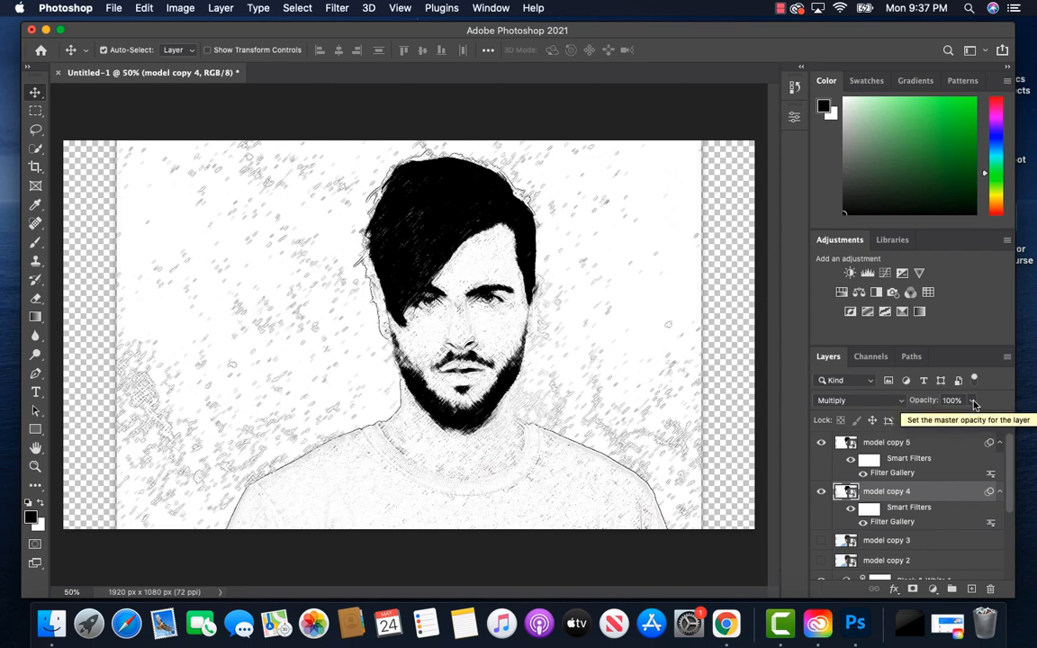
{"action": "left_click", "coordinate": [972, 402]}
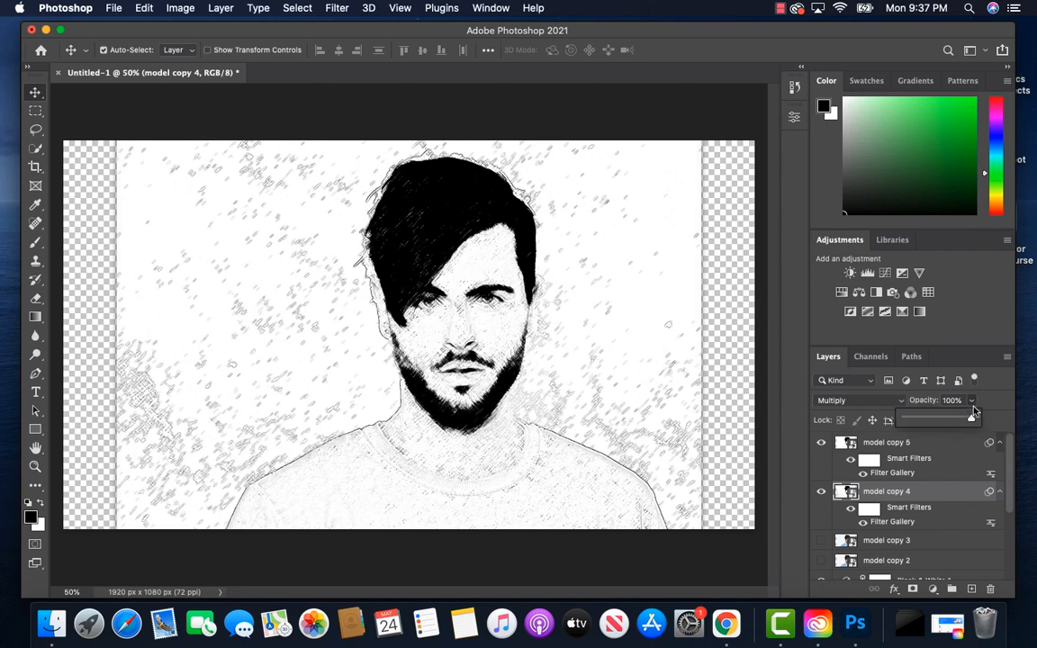
{"action": "left_click_drag", "start_coordinate": [971, 419], "coordinate": [912, 421]}
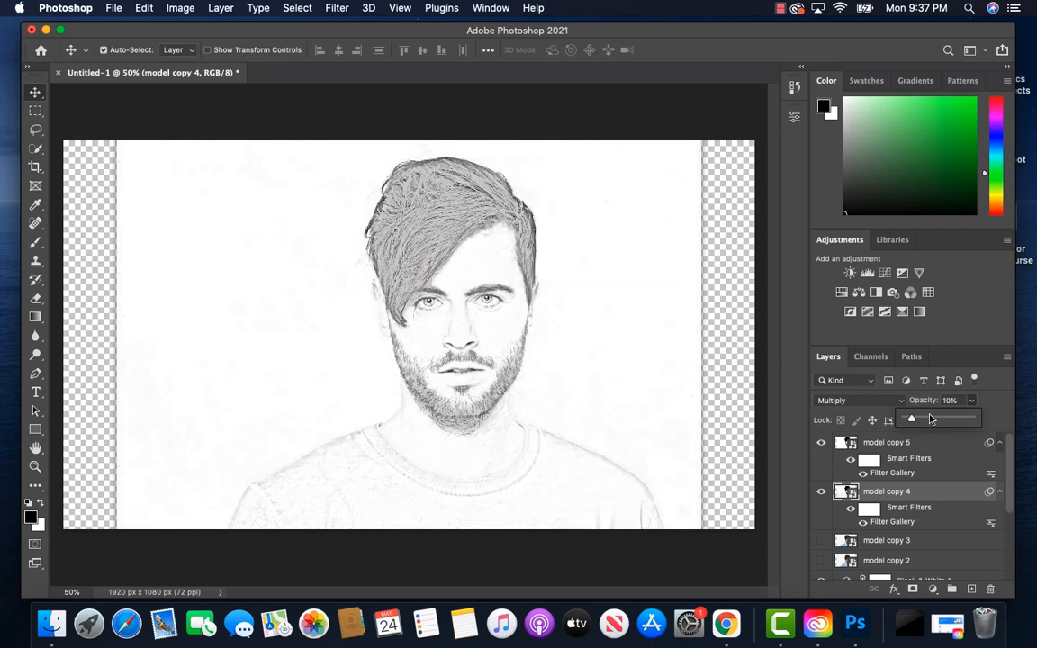
{"action": "left_click", "coordinate": [1002, 408]}
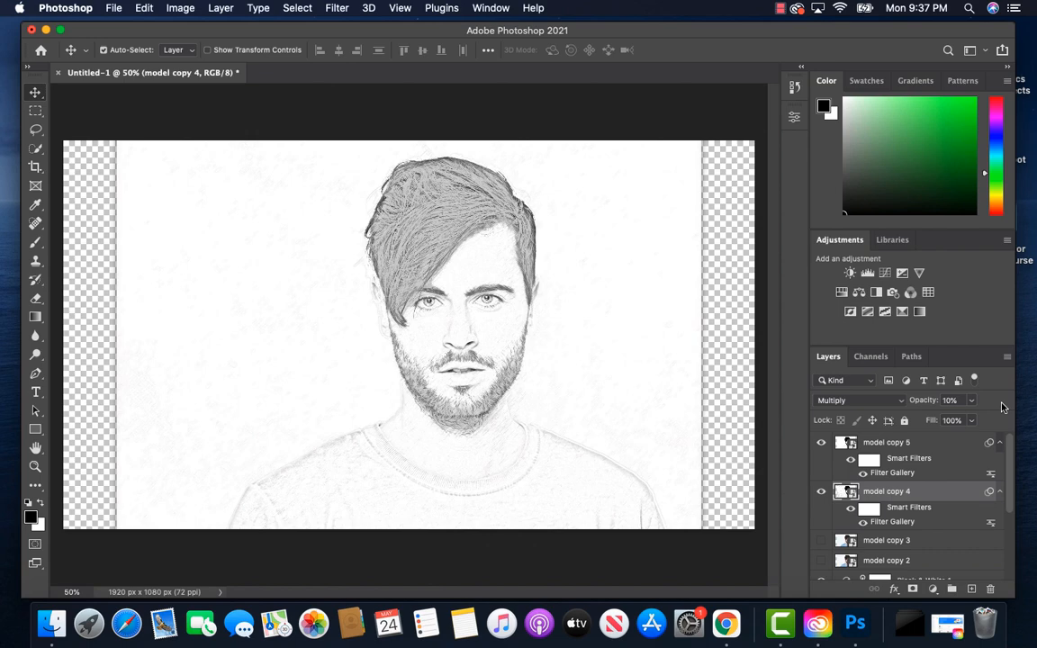
Step: Show model copy 3 and apply the Filter Gallery's artistic Colored Pencil filter to it
{"action": "left_click", "coordinate": [898, 541]}
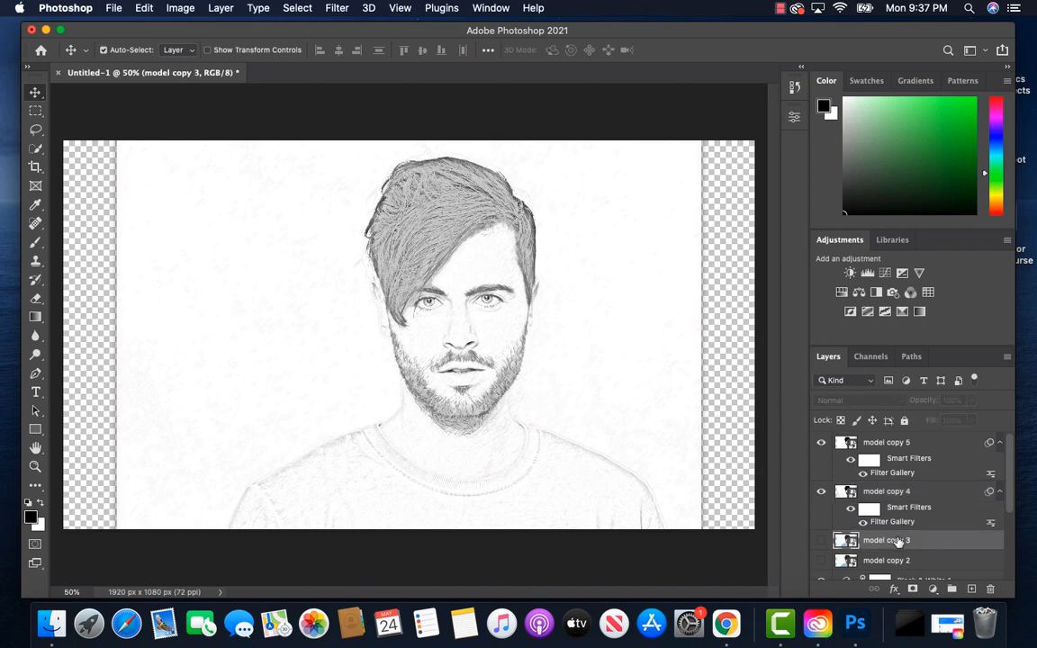
{"action": "left_click", "coordinate": [821, 541]}
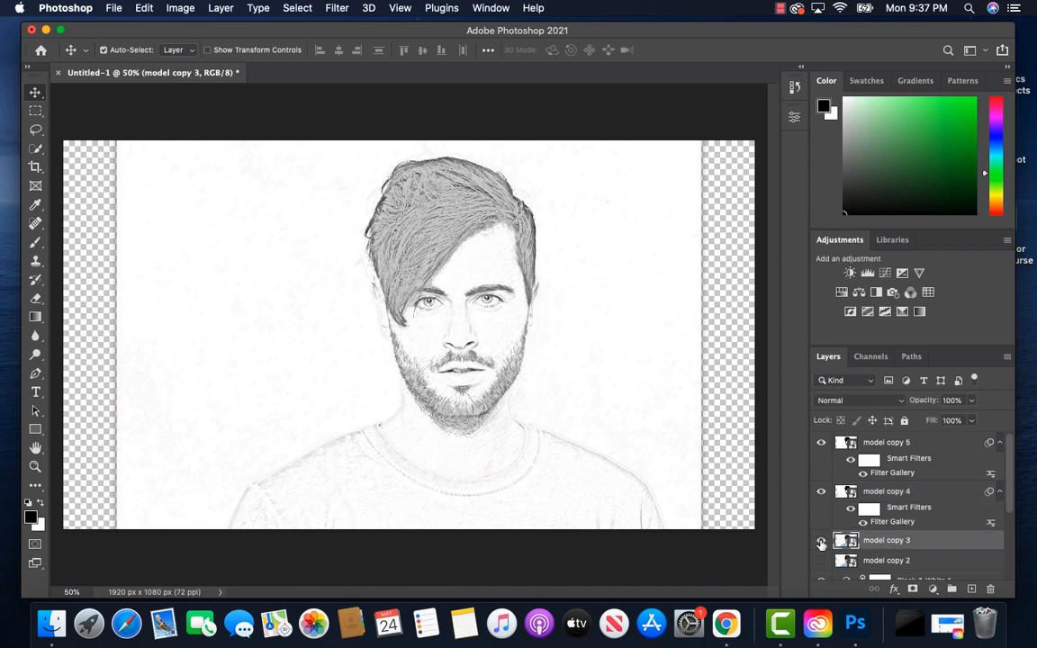
{"action": "scroll", "coordinate": [905, 515], "scroll_direction": "down", "scroll_amount": 2}
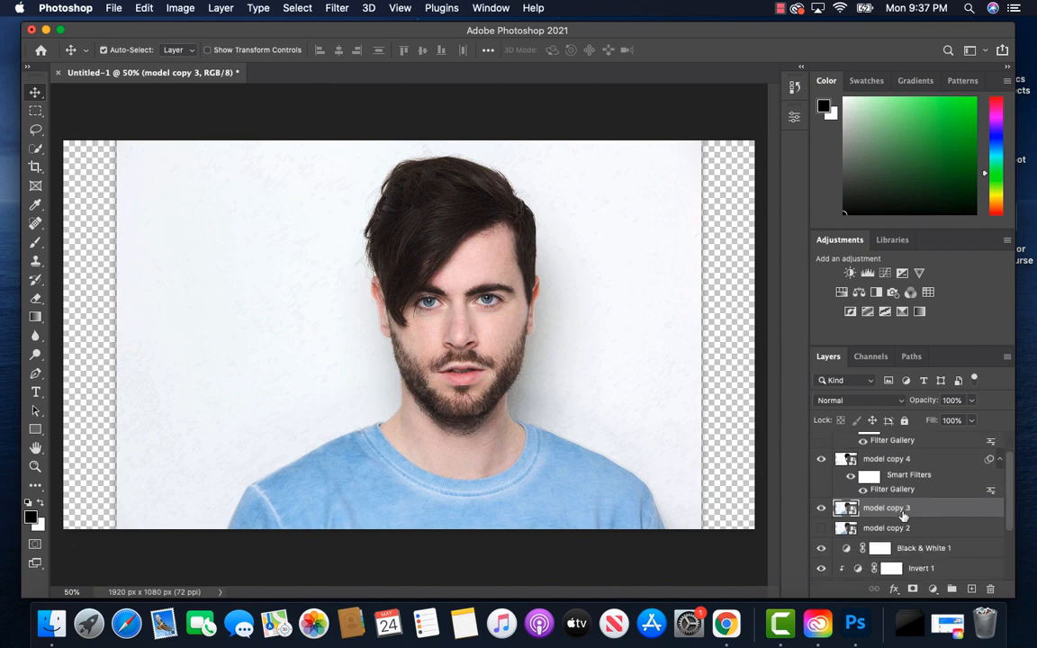
{"action": "left_click", "coordinate": [338, 9]}
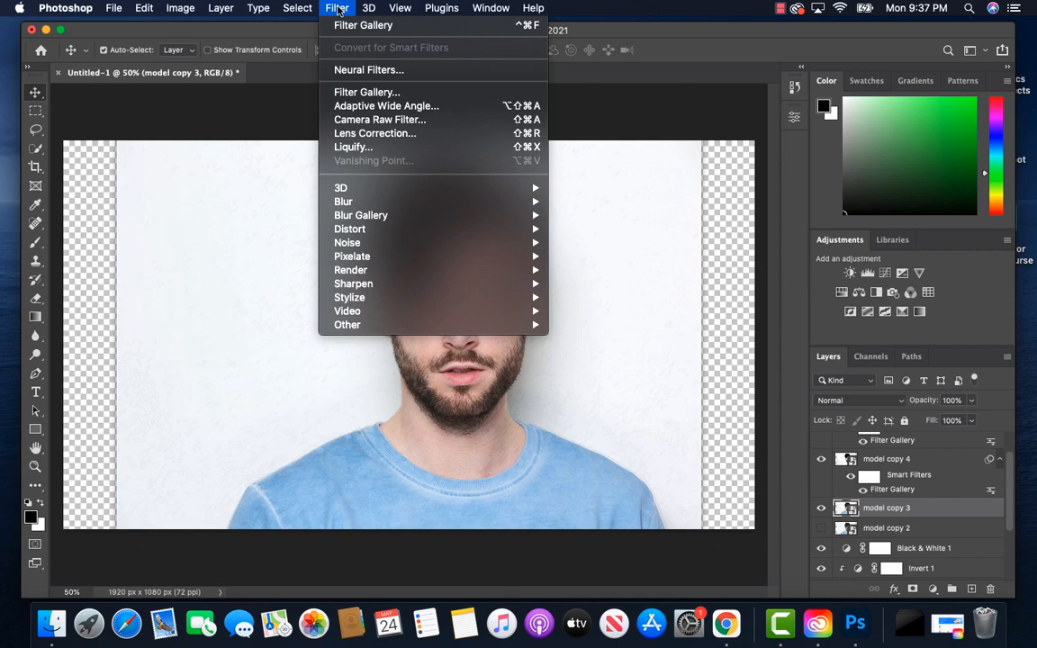
{"action": "left_click", "coordinate": [362, 94]}
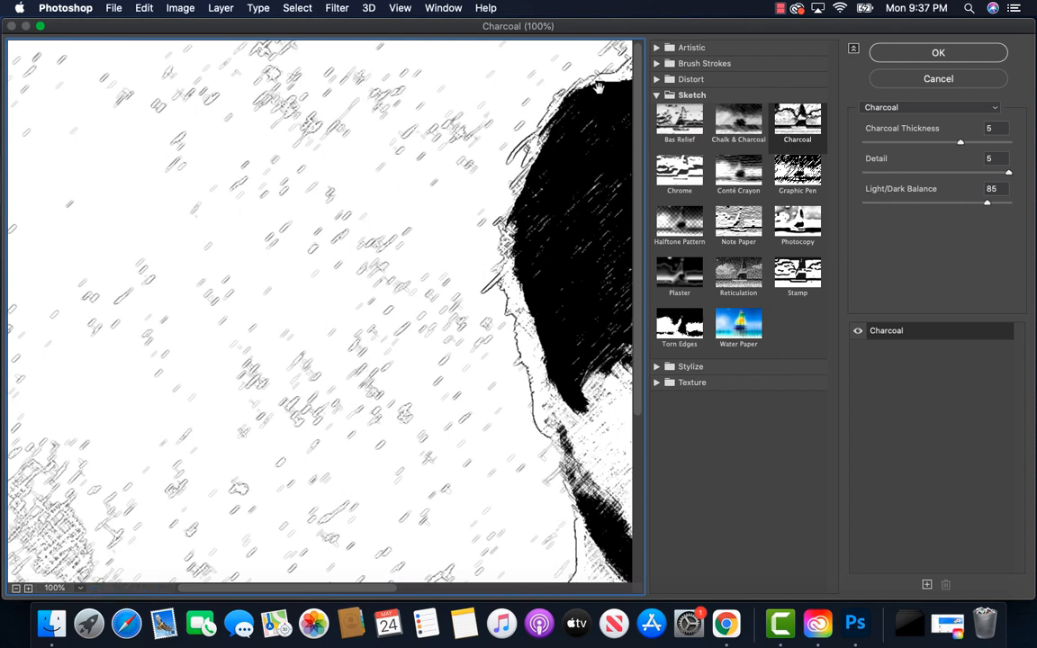
{"action": "left_click", "coordinate": [657, 48]}
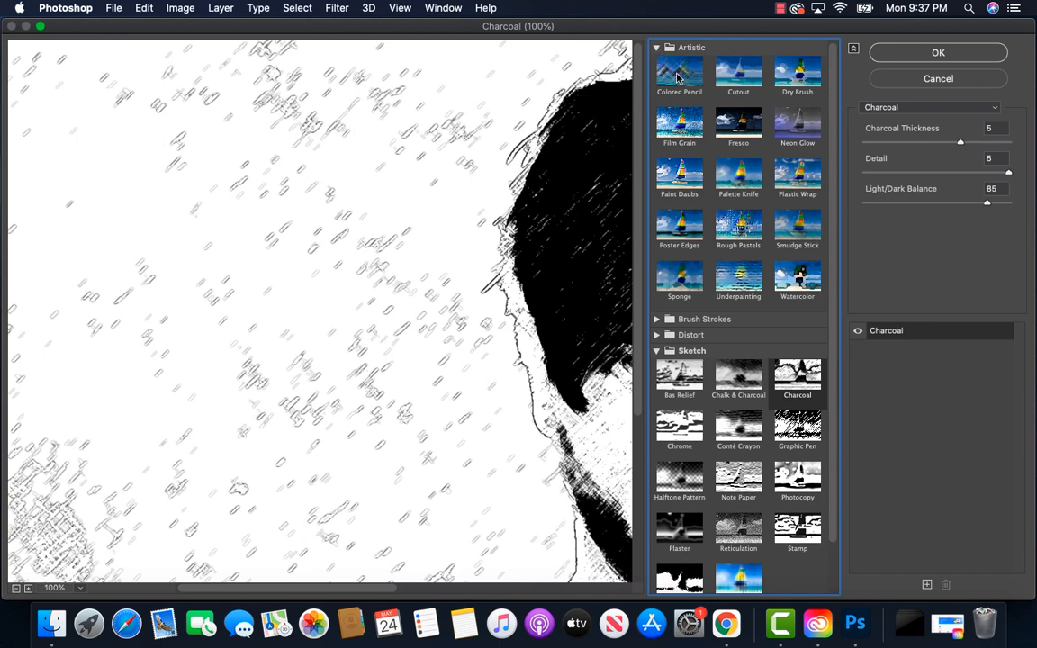
{"action": "left_click", "coordinate": [677, 78]}
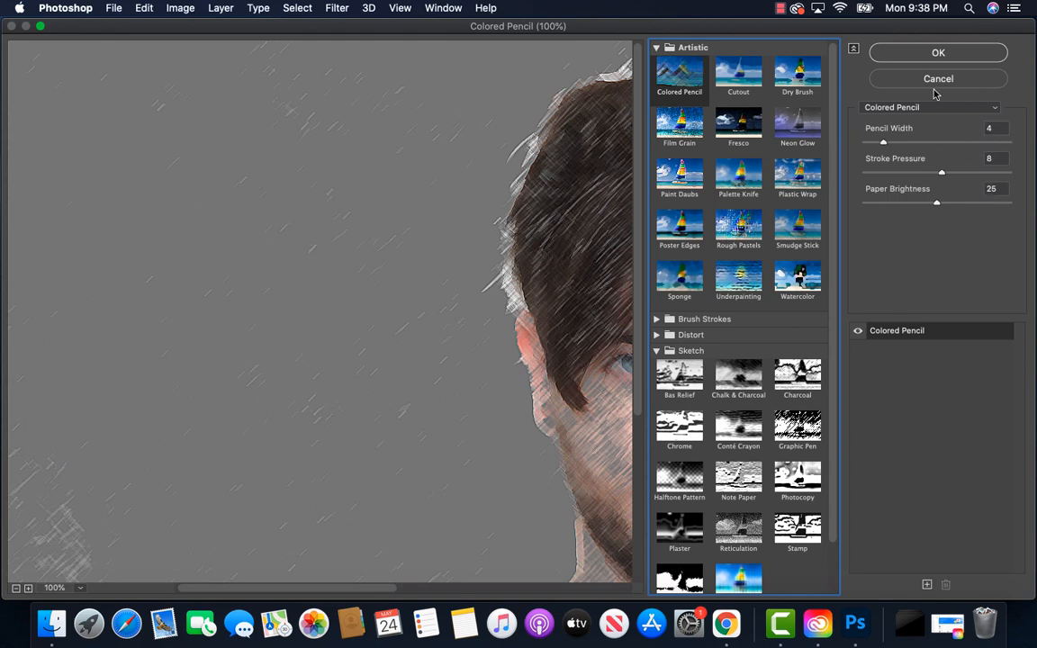
{"action": "left_click", "coordinate": [938, 54]}
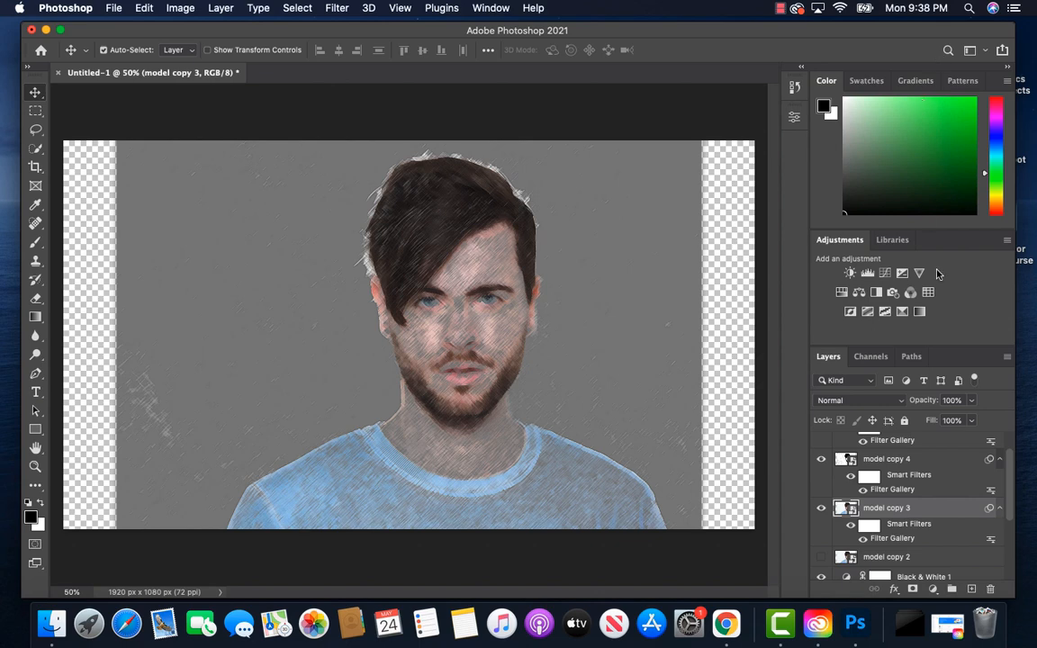
Step: Set model copy 3's blend mode to Multiply and its opacity to 10%
{"action": "left_click", "coordinate": [898, 402]}
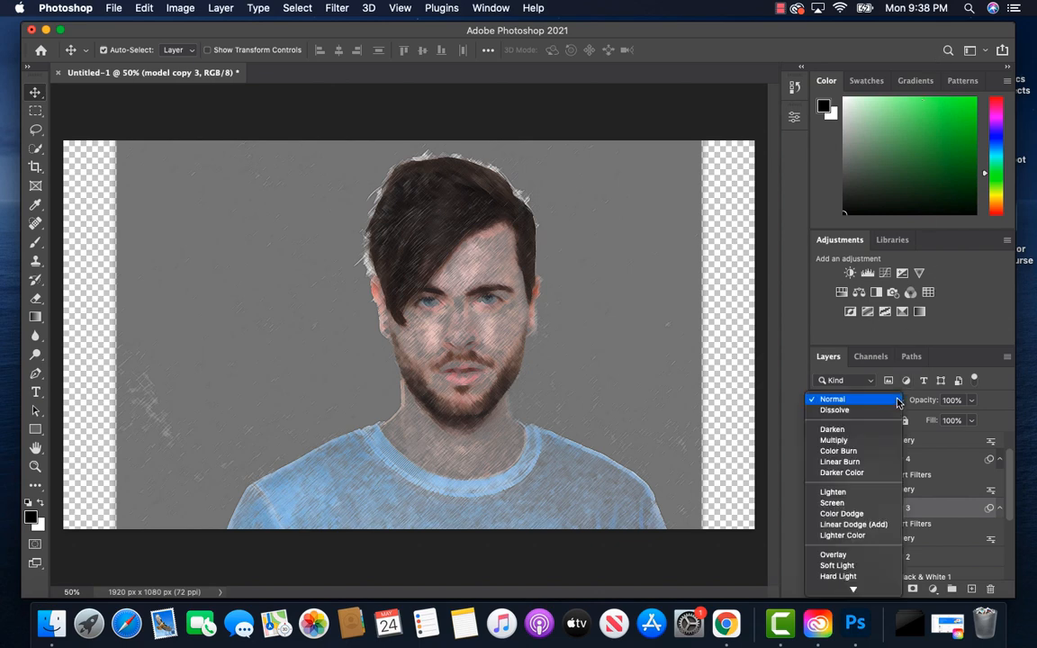
{"action": "left_click", "coordinate": [878, 441]}
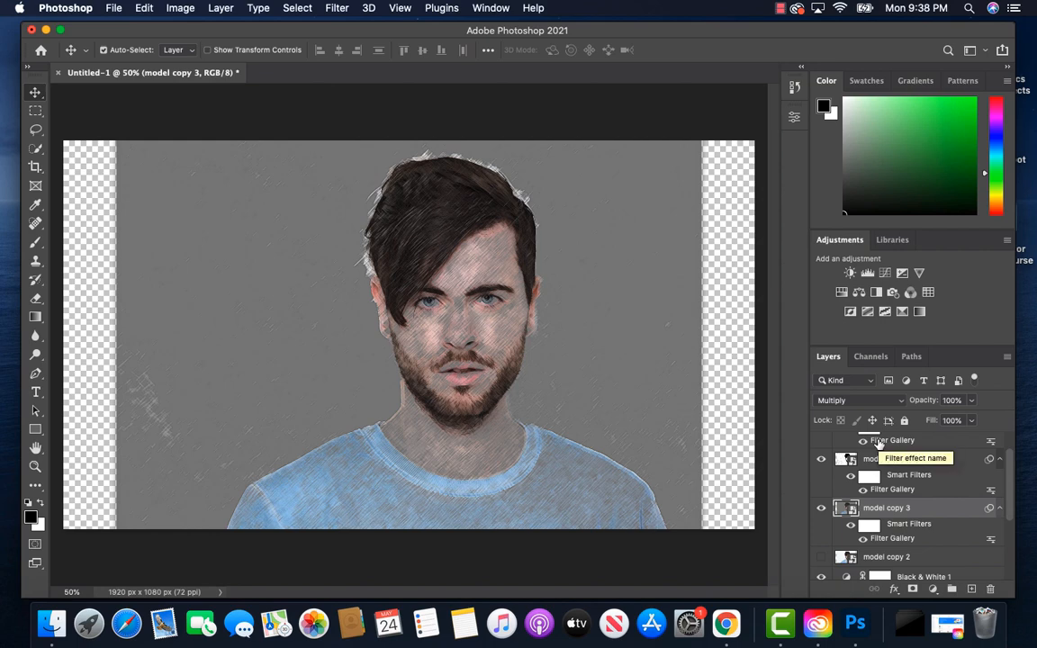
{"action": "left_click", "coordinate": [970, 401]}
{"action": "left_click_drag", "start_coordinate": [972, 418], "coordinate": [913, 421]}
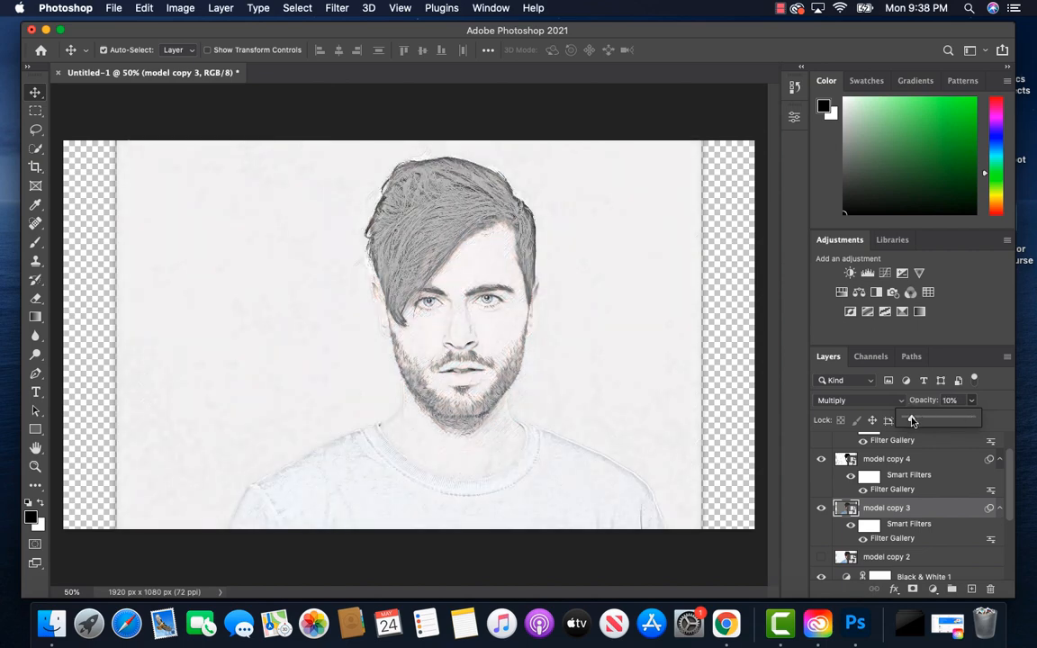
{"action": "left_click", "coordinate": [997, 404]}
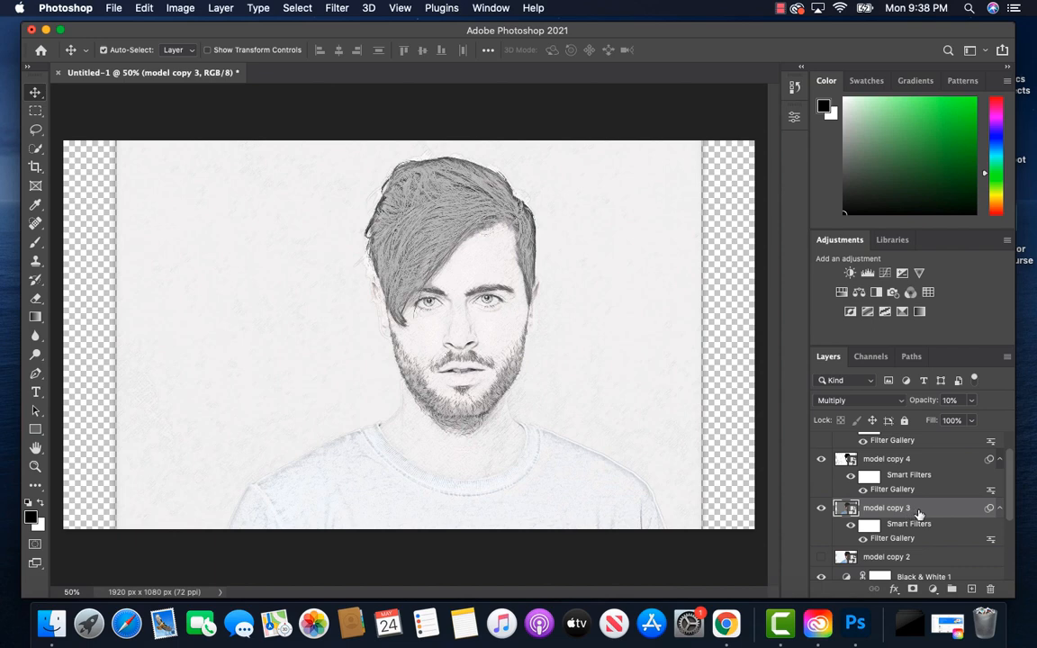
Step: Move model copy 3 above model copy 5 and place the Black & White 1 adjustment layer at the top of the layer stack
{"action": "left_click_drag", "start_coordinate": [918, 513], "coordinate": [916, 440]}
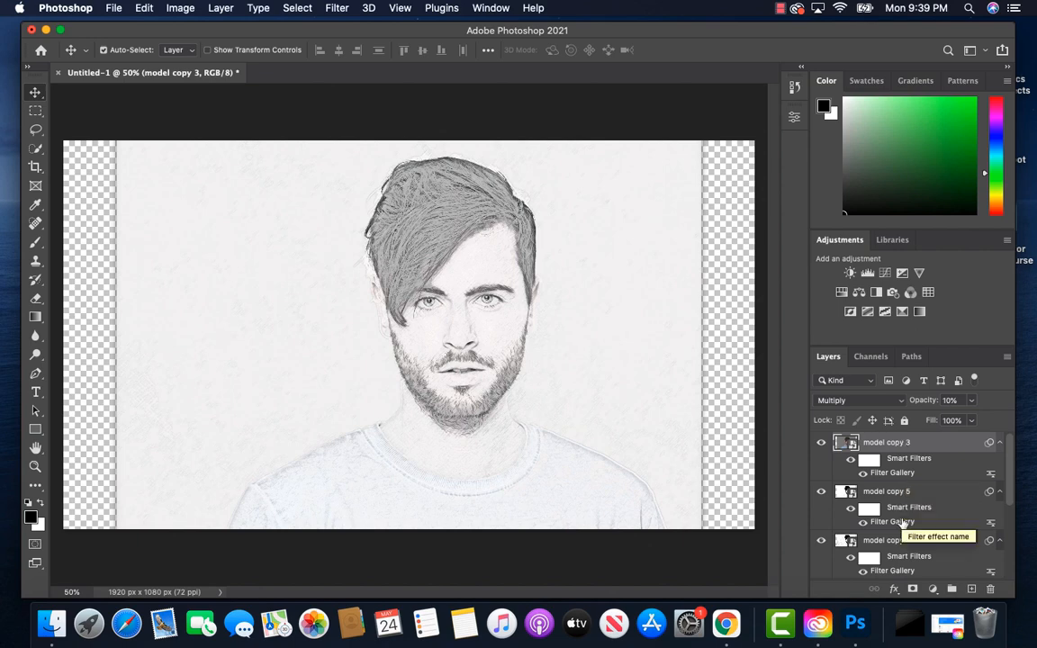
{"action": "scroll", "coordinate": [903, 524], "scroll_direction": "down", "scroll_amount": 3}
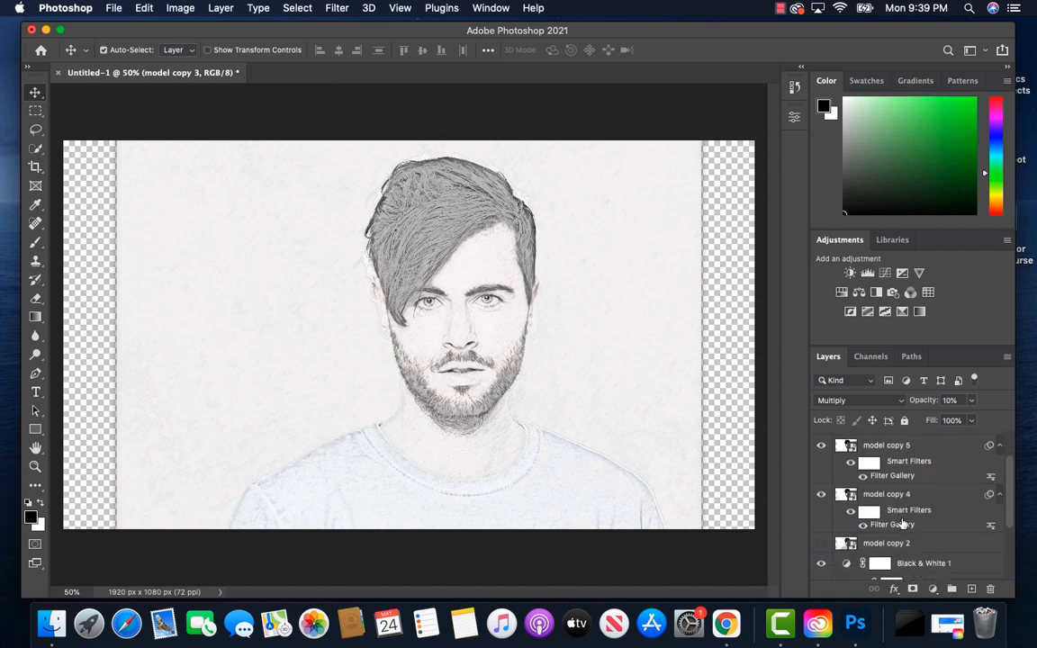
{"action": "left_click", "coordinate": [907, 564]}
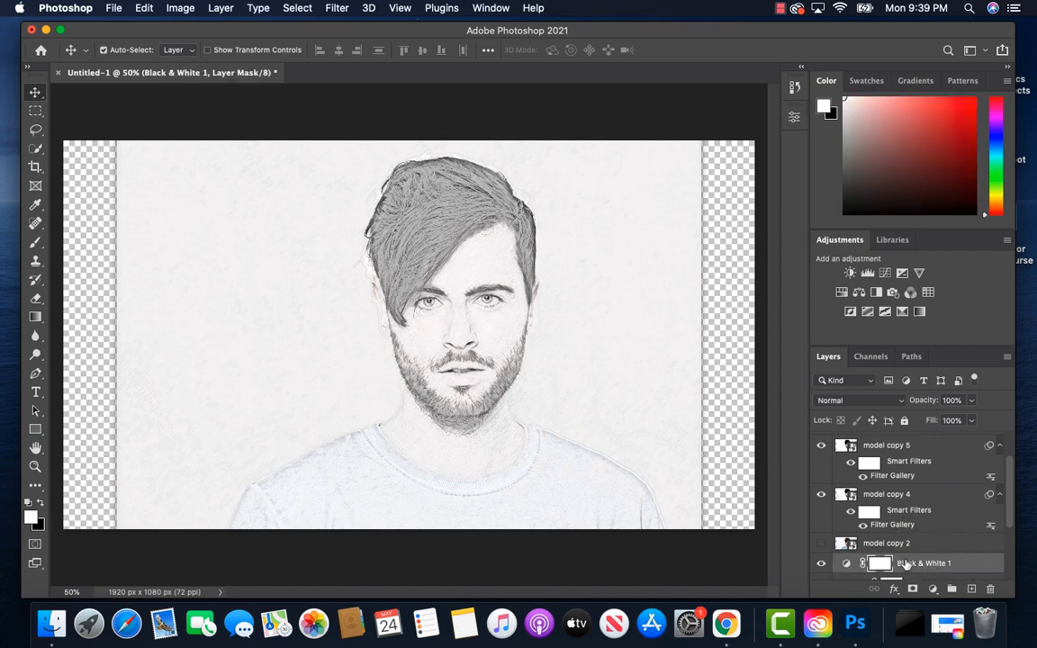
{"action": "left_click_drag", "start_coordinate": [907, 563], "coordinate": [904, 440]}
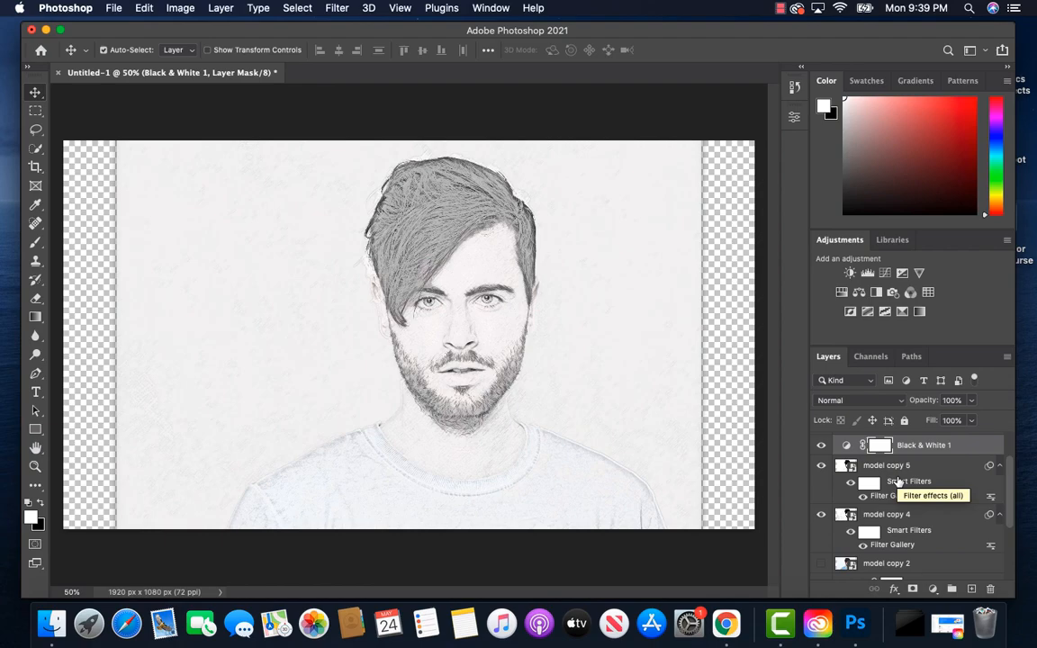
{"action": "scroll", "coordinate": [901, 489], "scroll_direction": "up", "scroll_amount": 1}
{"action": "left_click_drag", "start_coordinate": [903, 494], "coordinate": [904, 428]}
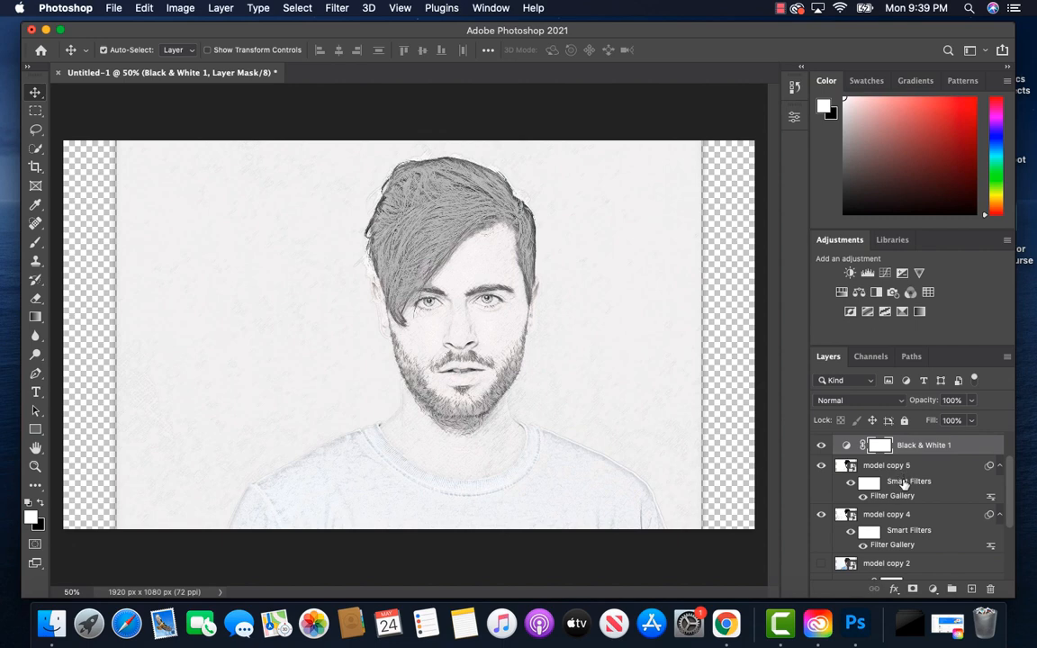
Step: Show model copy 2 and choose the Filter Gallery's Glowing Edges filter from the Stylize category for it
{"action": "scroll", "coordinate": [904, 530], "scroll_direction": "down", "scroll_amount": 1}
{"action": "left_click", "coordinate": [901, 549]}
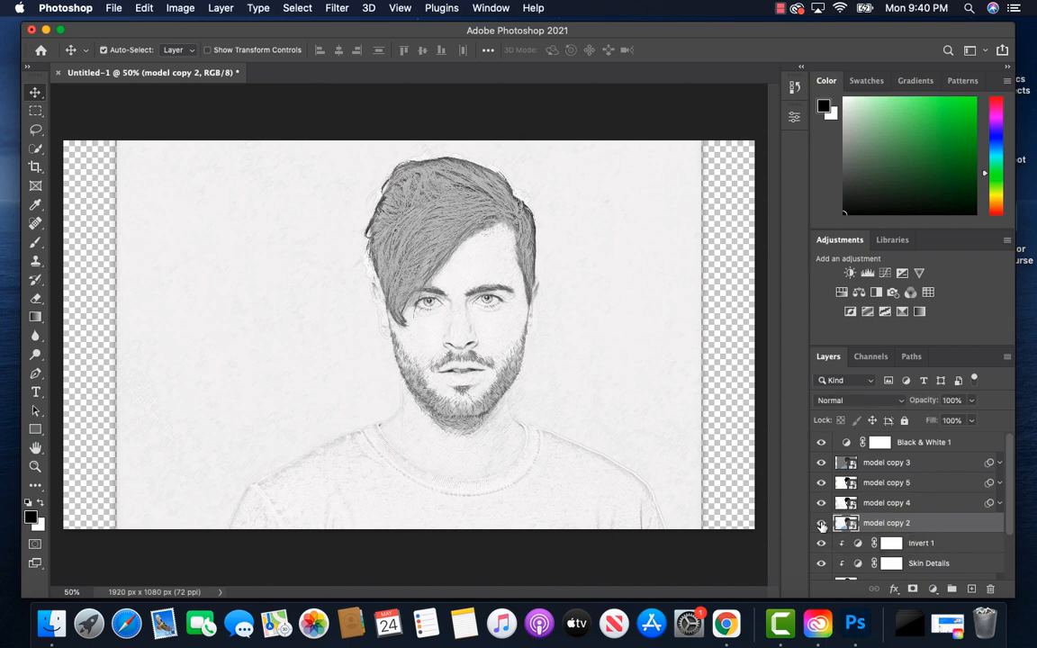
{"action": "left_click", "coordinate": [821, 524]}
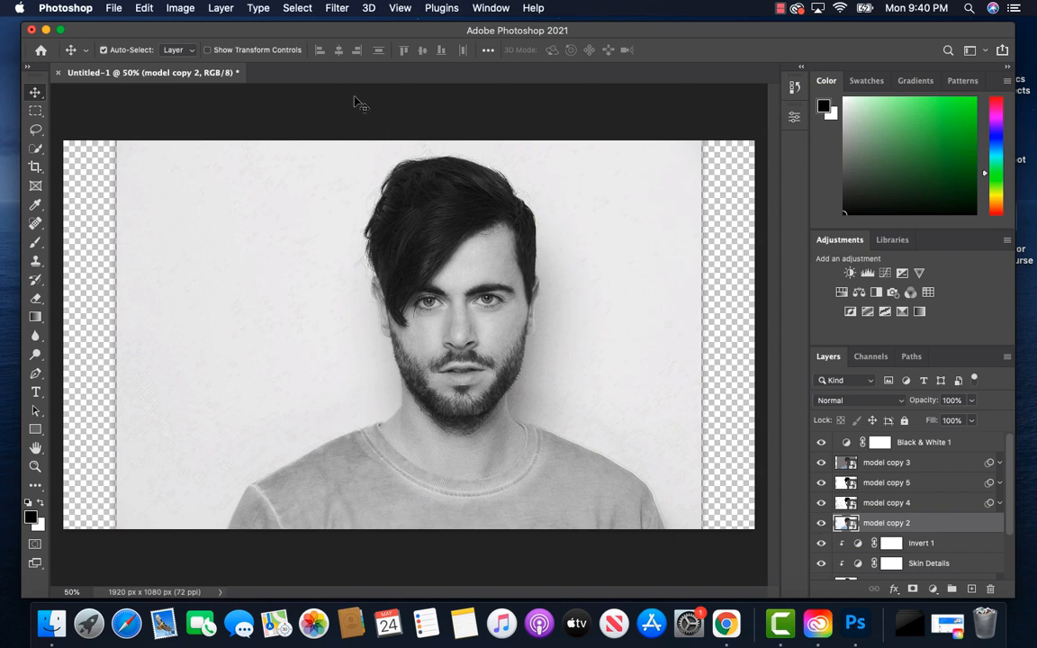
{"action": "left_click", "coordinate": [335, 9]}
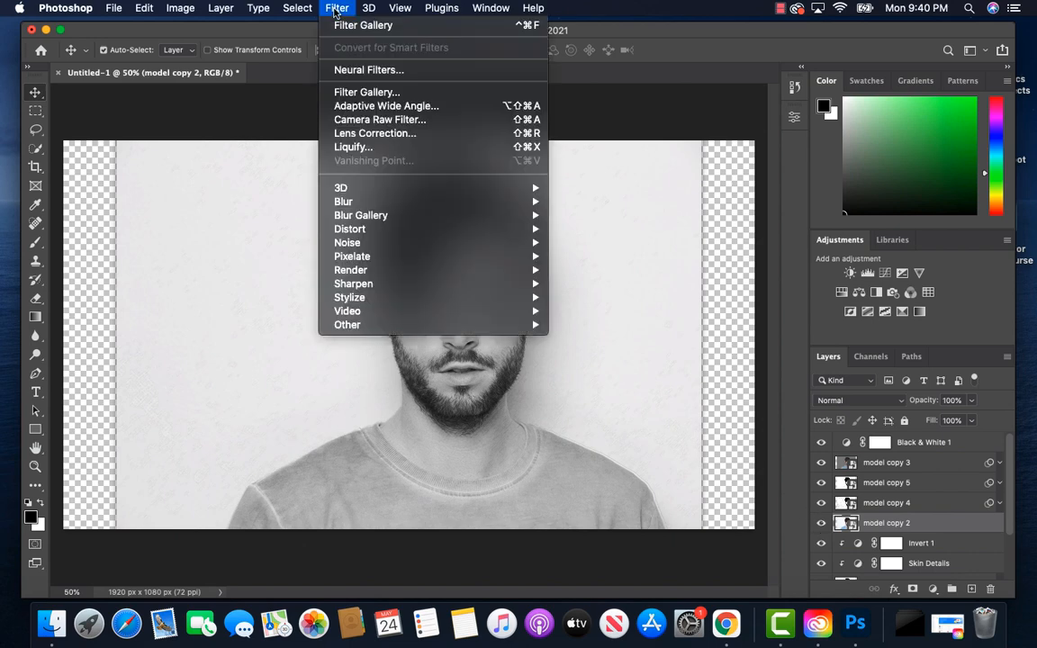
{"action": "left_click", "coordinate": [366, 92]}
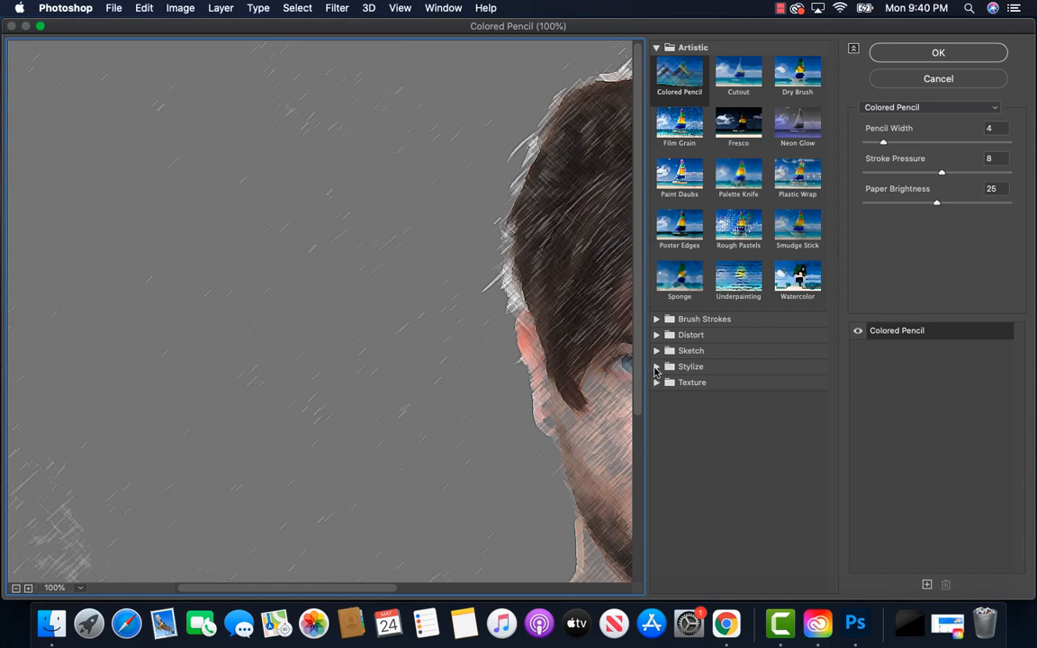
{"action": "left_click", "coordinate": [657, 367]}
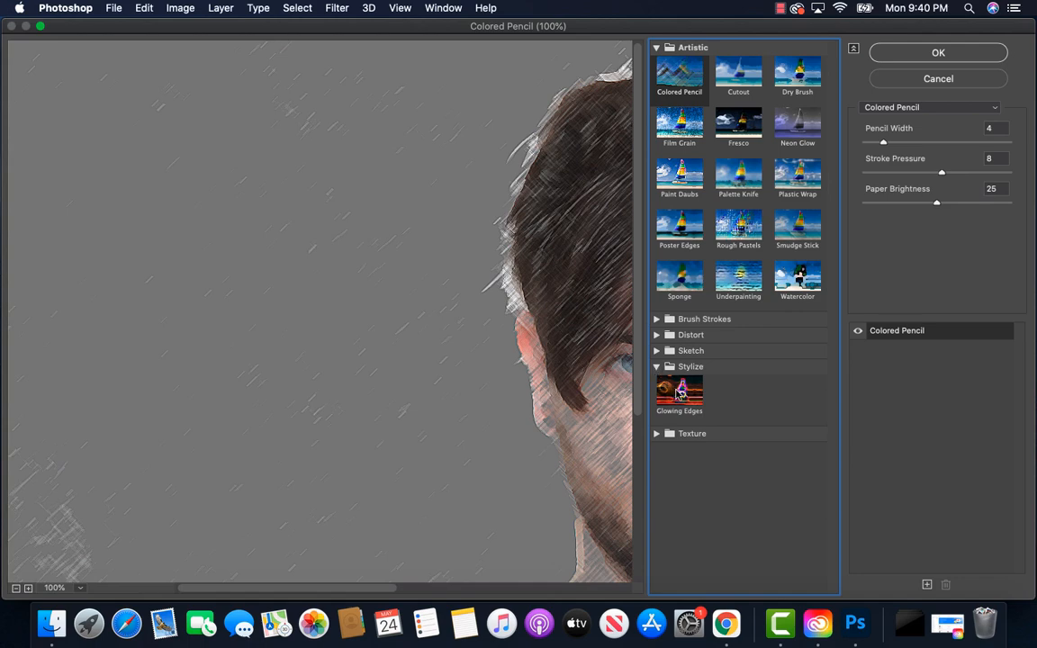
{"action": "left_click", "coordinate": [680, 392]}
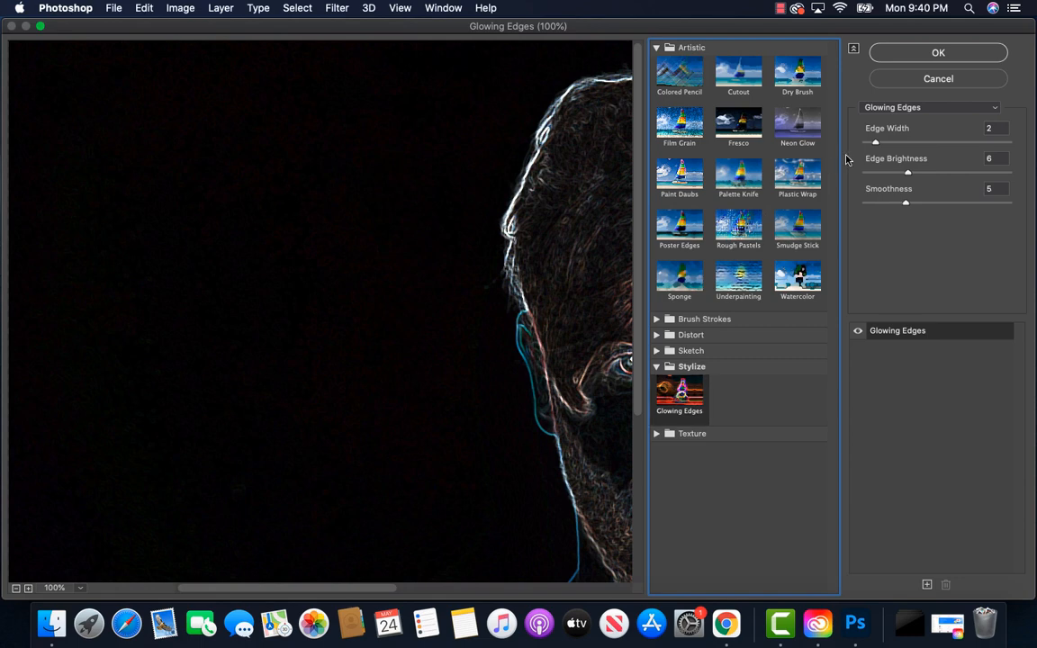
Step: Apply Glowing Edges with Edge Width 1, Edge Brightness 14 and Smoothness 7
{"action": "left_click_drag", "start_coordinate": [876, 144], "coordinate": [862, 144]}
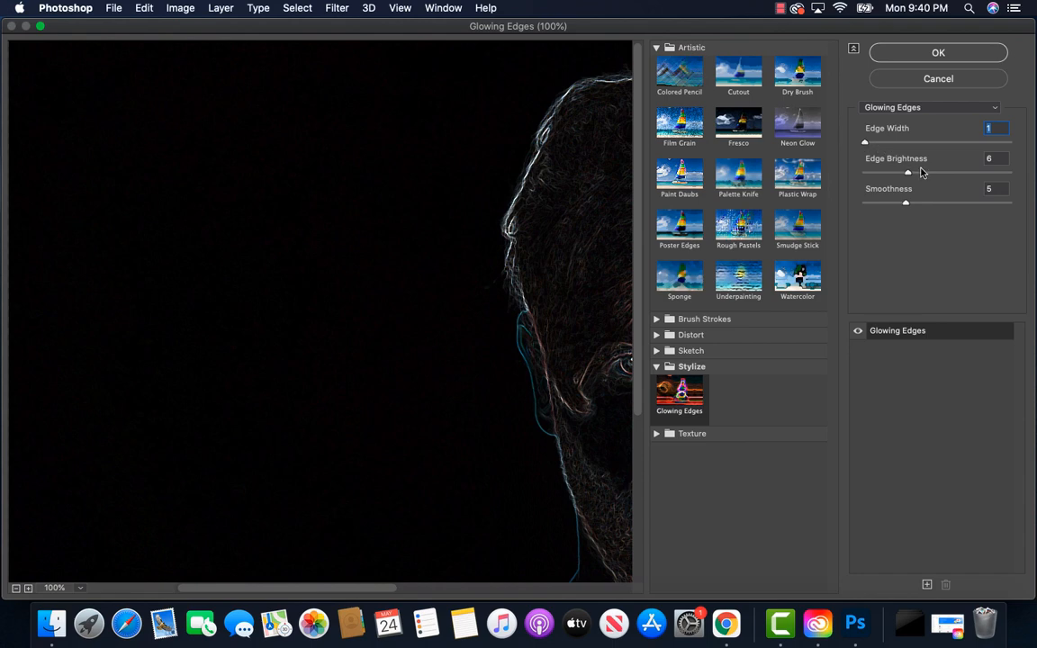
{"action": "left_click_drag", "start_coordinate": [909, 174], "coordinate": [962, 180]}
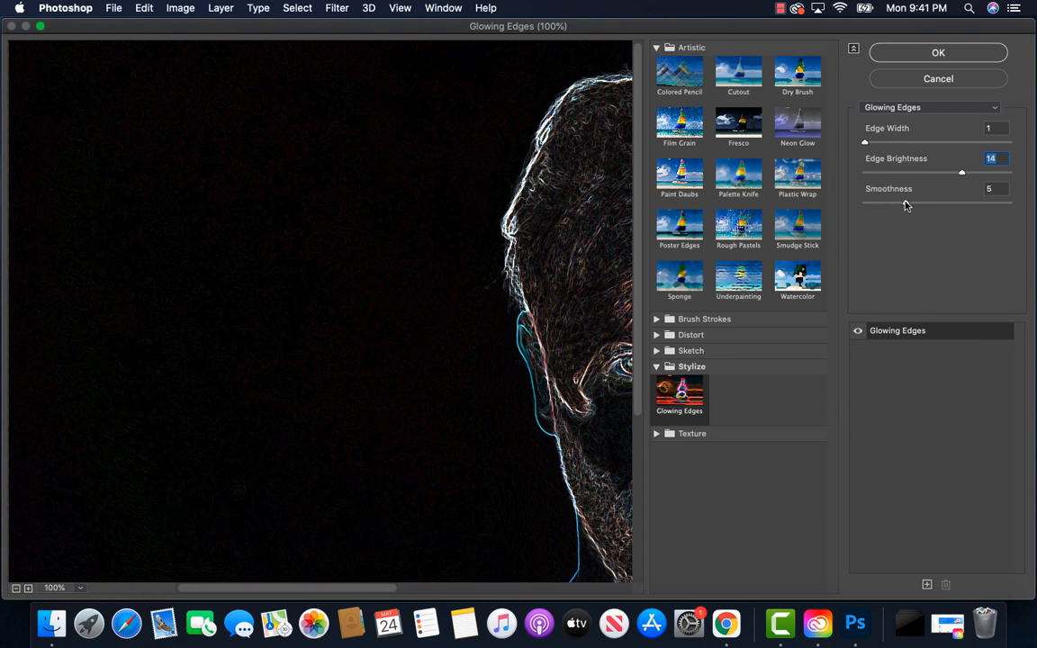
{"action": "left_click_drag", "start_coordinate": [905, 204], "coordinate": [921, 207]}
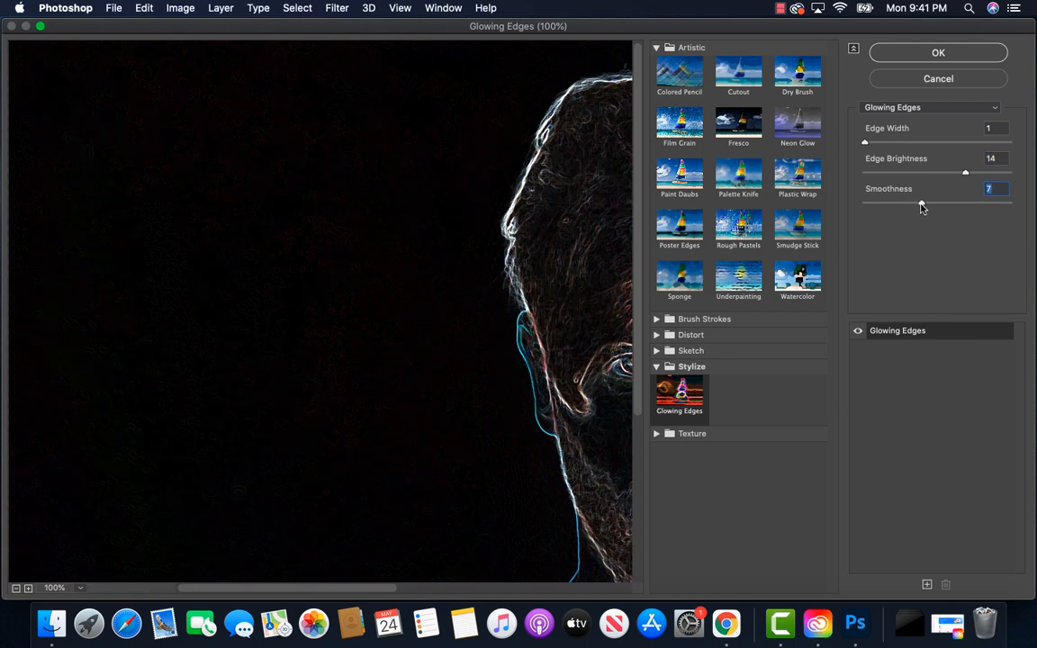
{"action": "left_click", "coordinate": [934, 55]}
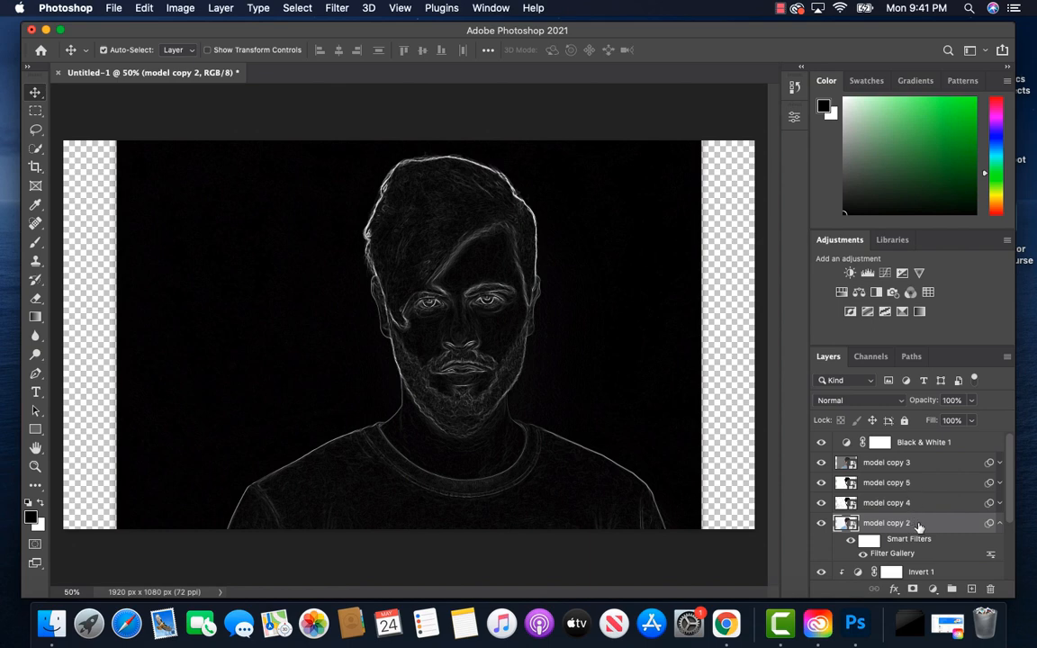
Step: Add an Invert adjustment layer above model copy 2 and clip it to that layer
{"action": "left_click", "coordinate": [934, 589]}
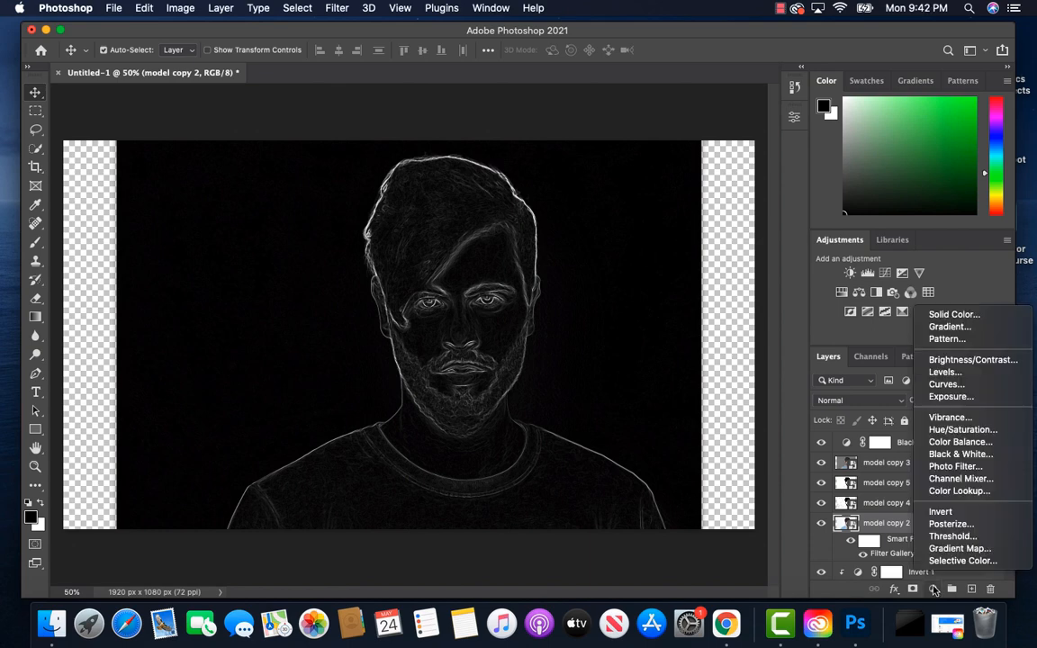
{"action": "left_click", "coordinate": [943, 513]}
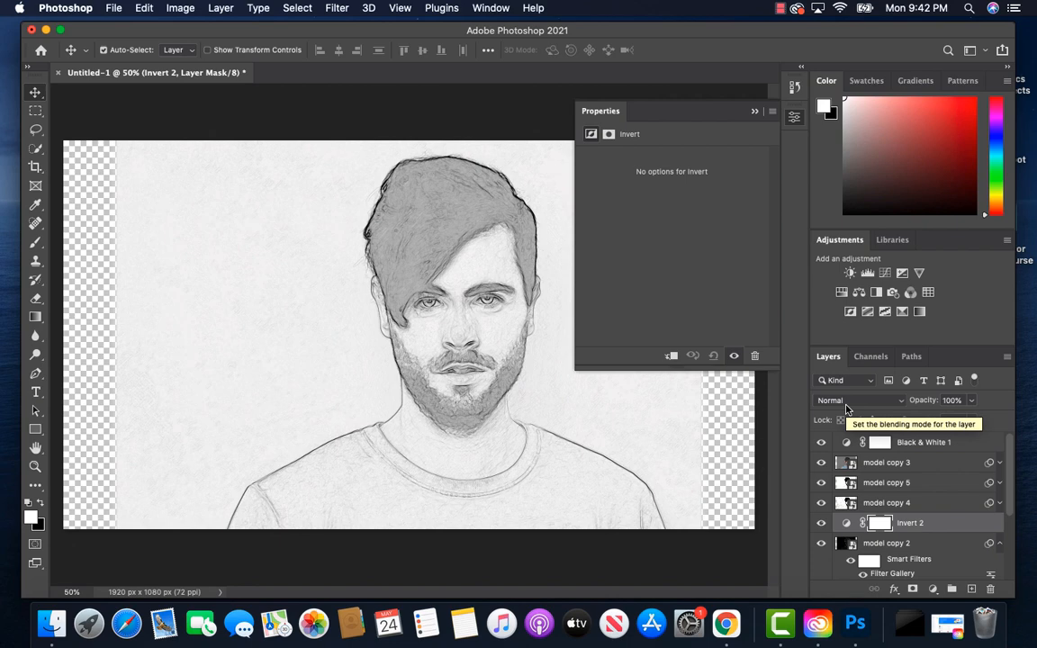
{"action": "left_click", "coordinate": [671, 356]}
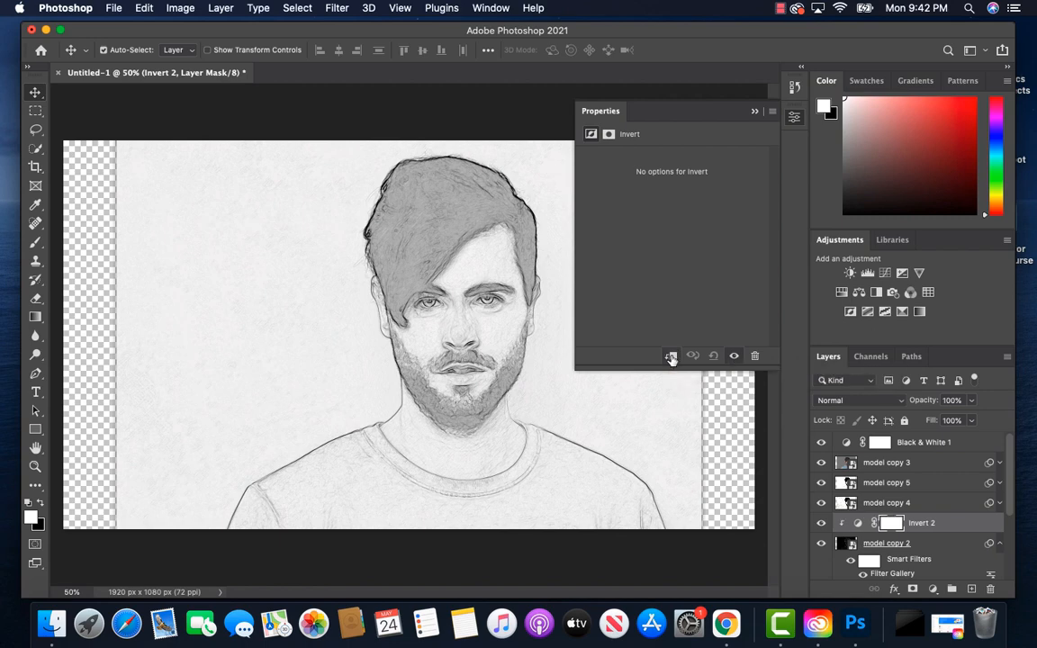
Step: Set model copy 2's blend mode to Multiply and its opacity to 50%
{"action": "left_click", "coordinate": [919, 545]}
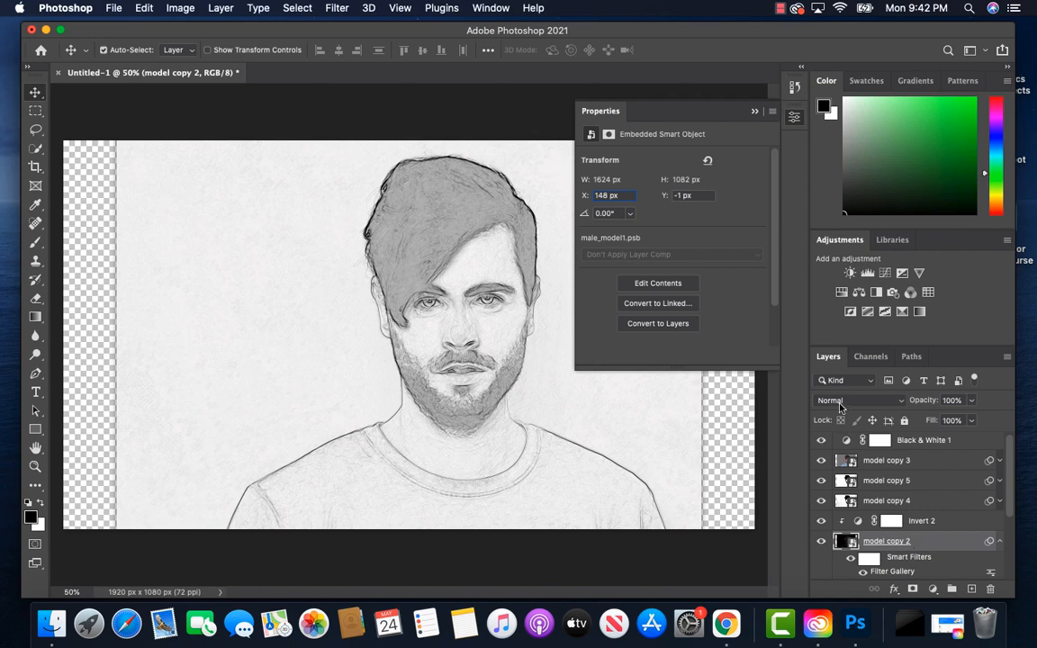
{"action": "left_click", "coordinate": [860, 401]}
{"action": "left_click", "coordinate": [870, 408]}
{"action": "left_click", "coordinate": [873, 406]}
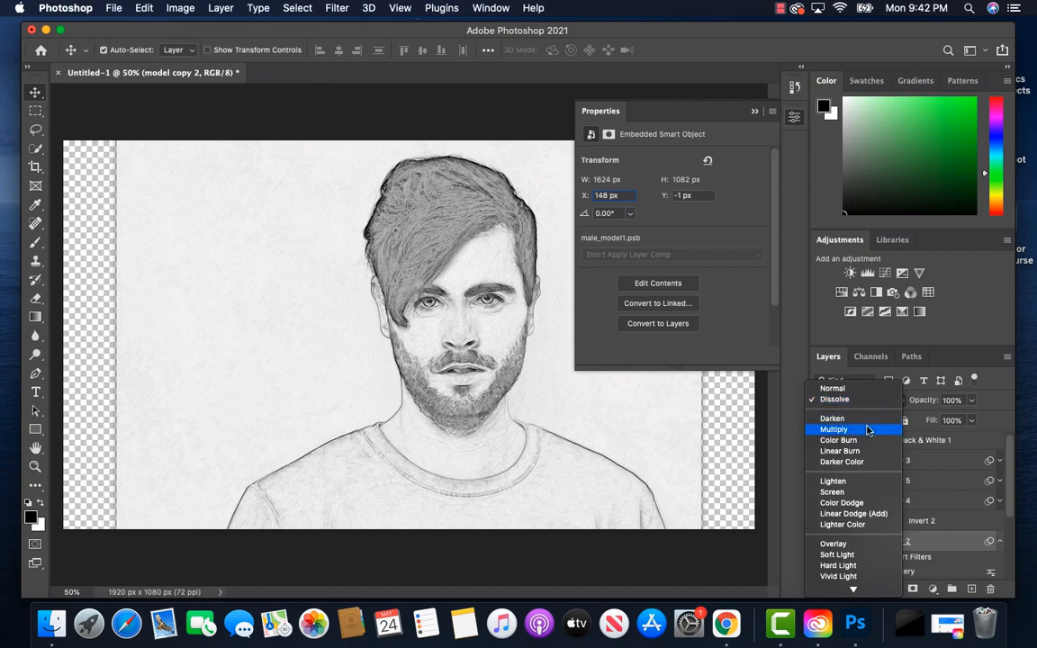
{"action": "left_click", "coordinate": [867, 430]}
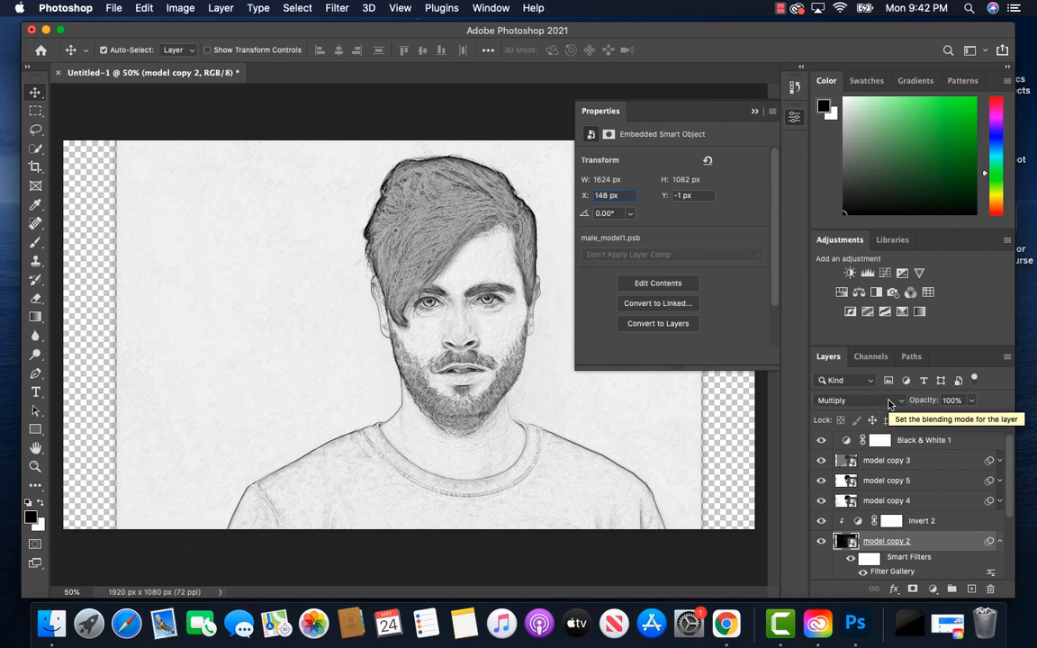
{"action": "left_click", "coordinate": [973, 403]}
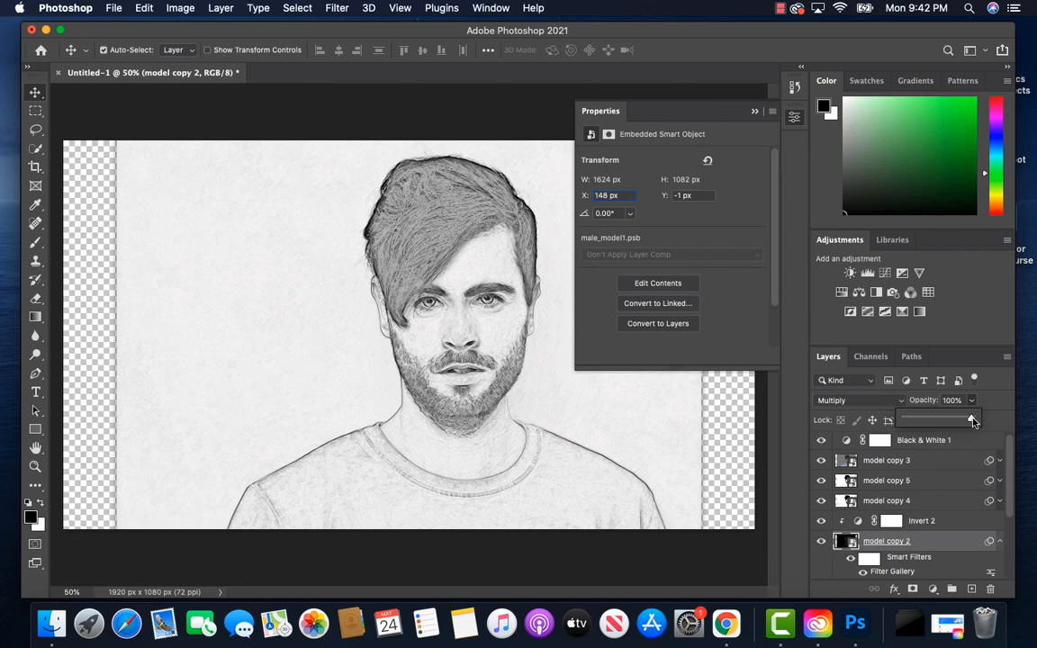
{"action": "left_click_drag", "start_coordinate": [972, 419], "coordinate": [939, 423]}
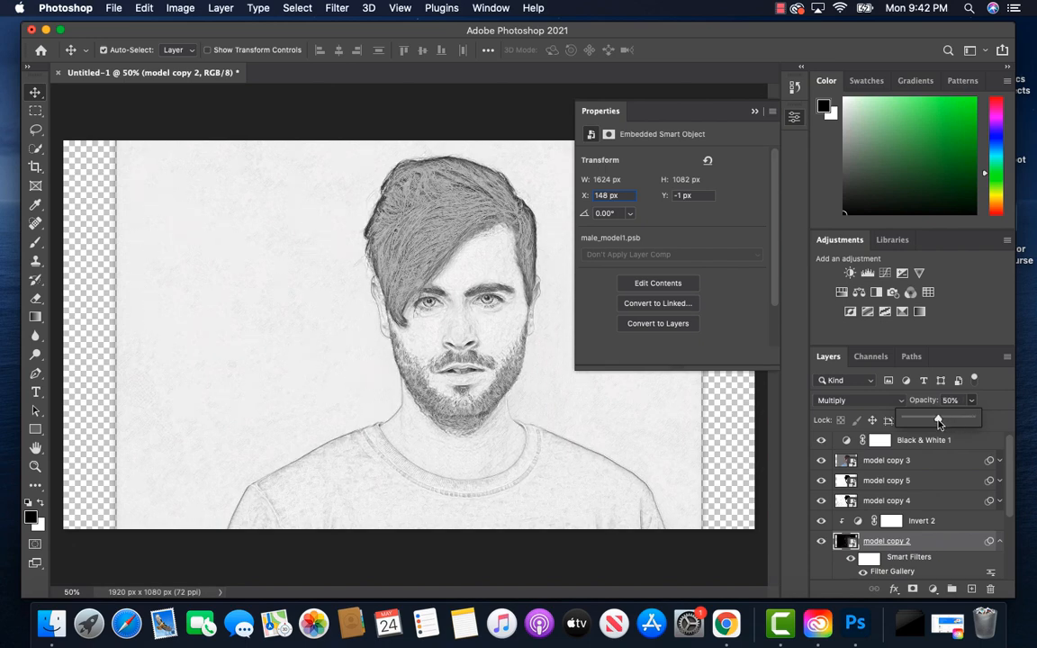
{"action": "left_click", "coordinate": [987, 410]}
Step: Group the layers from model copy 3 down to model copy 2 into a group named Details
{"action": "scroll", "coordinate": [935, 490], "scroll_direction": "up", "scroll_amount": 1}
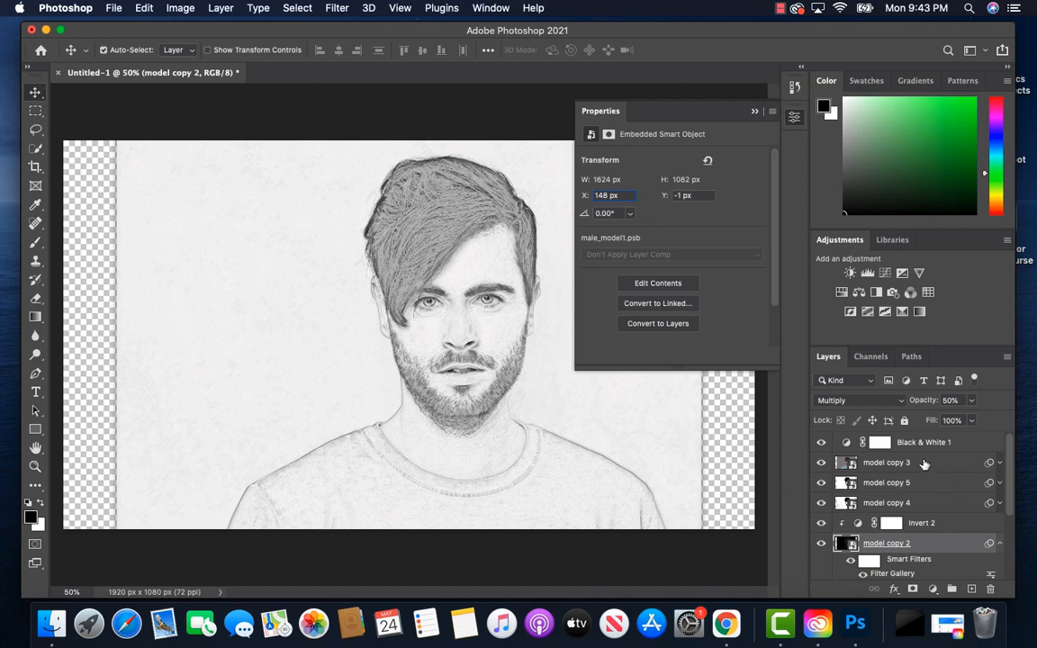
{"action": "left_click", "coordinate": [924, 463]}
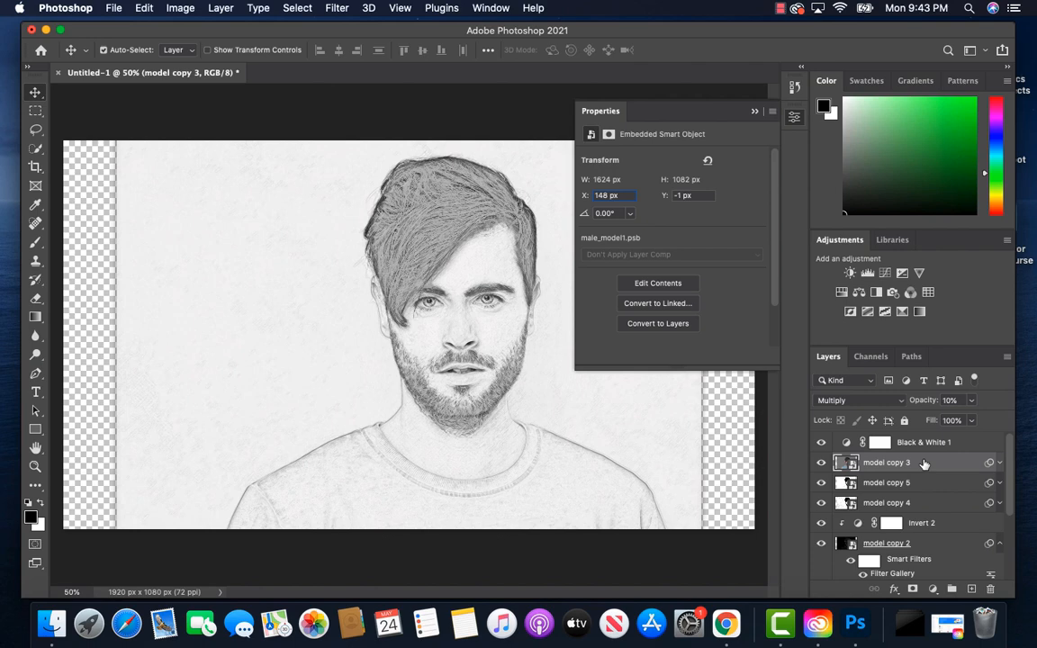
{"action": "left_click", "coordinate": [919, 544], "text": "shift"}
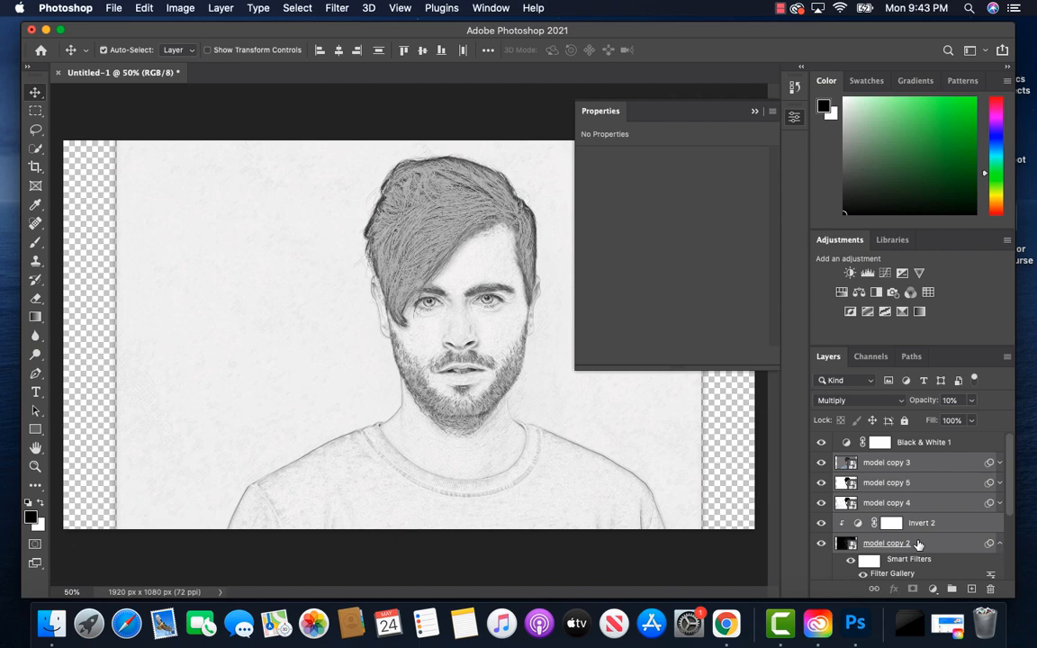
{"action": "right_click", "coordinate": [931, 510]}
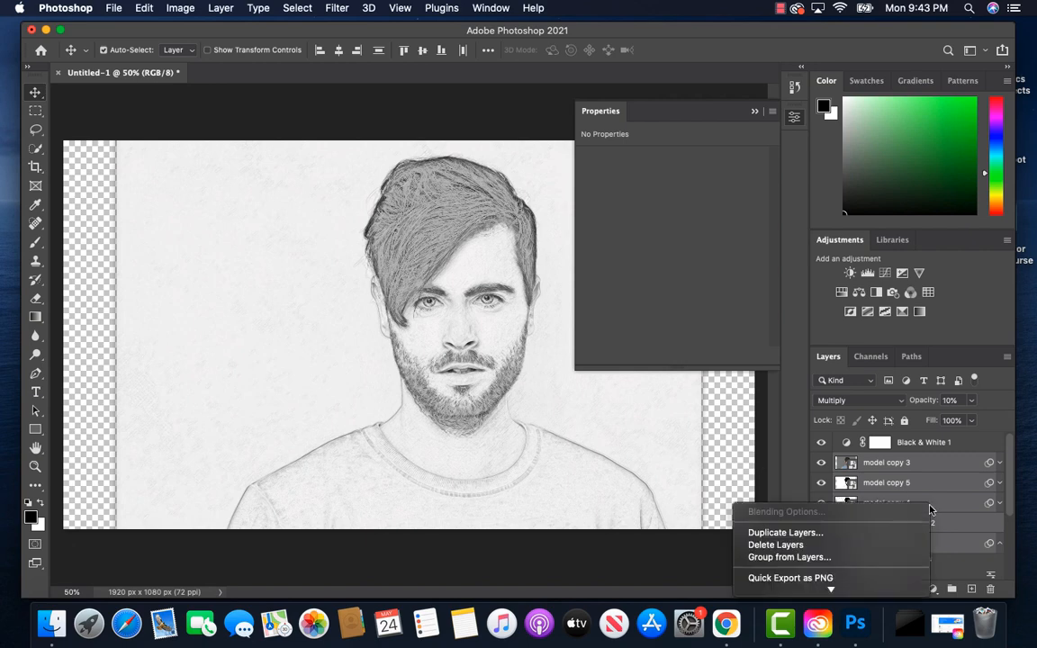
{"action": "left_click", "coordinate": [816, 558]}
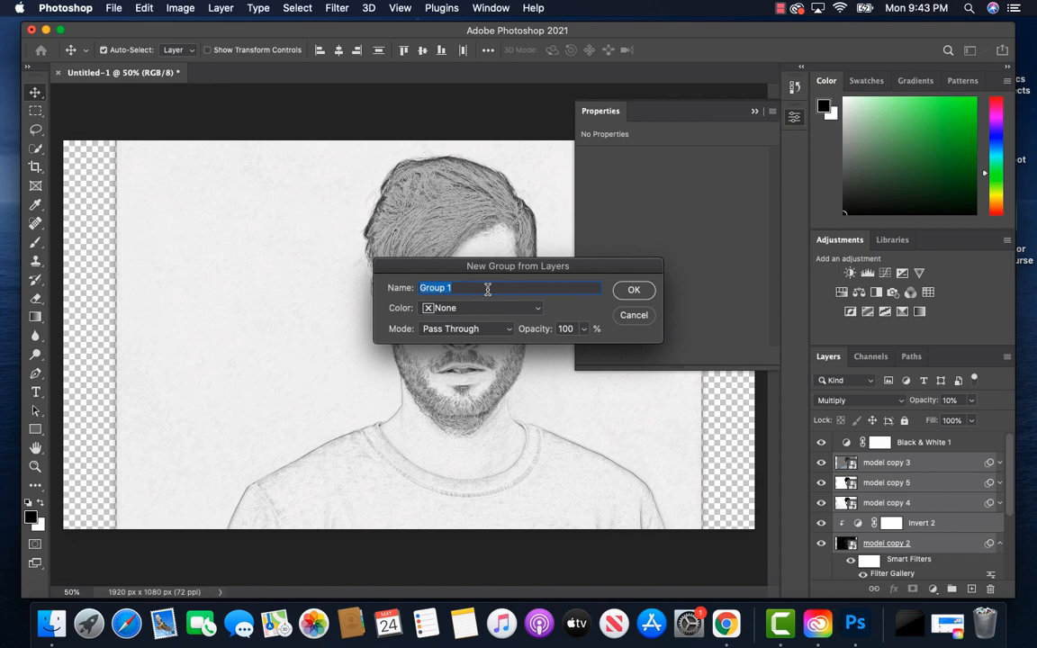
{"action": "type", "text": "Details"}
{"action": "left_click", "coordinate": [632, 289]}
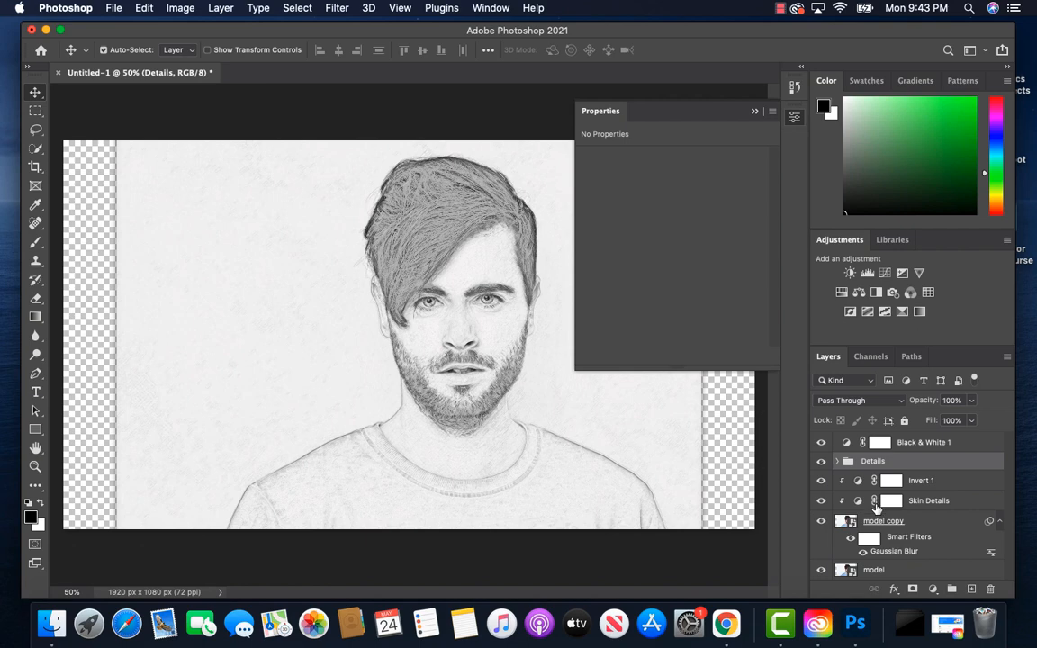
Step: Rename the bottom model layer to Original and give it an orange color label
{"action": "double_click", "coordinate": [876, 571]}
{"action": "type", "text": "Origin"}
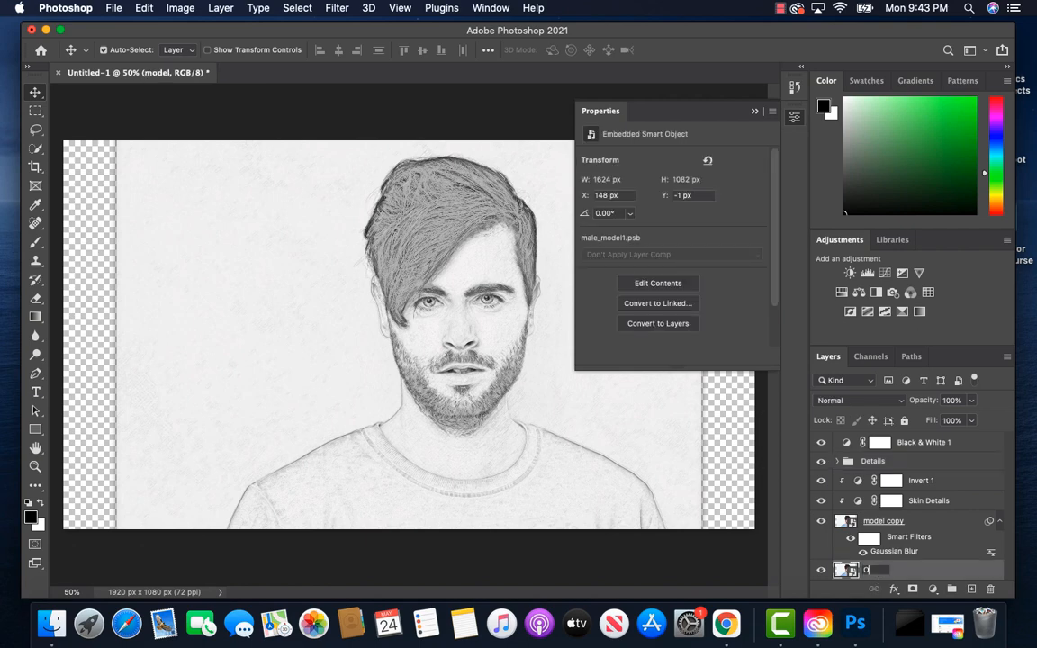
{"action": "type", "text": "al"}
{"action": "key", "text": "Return"}
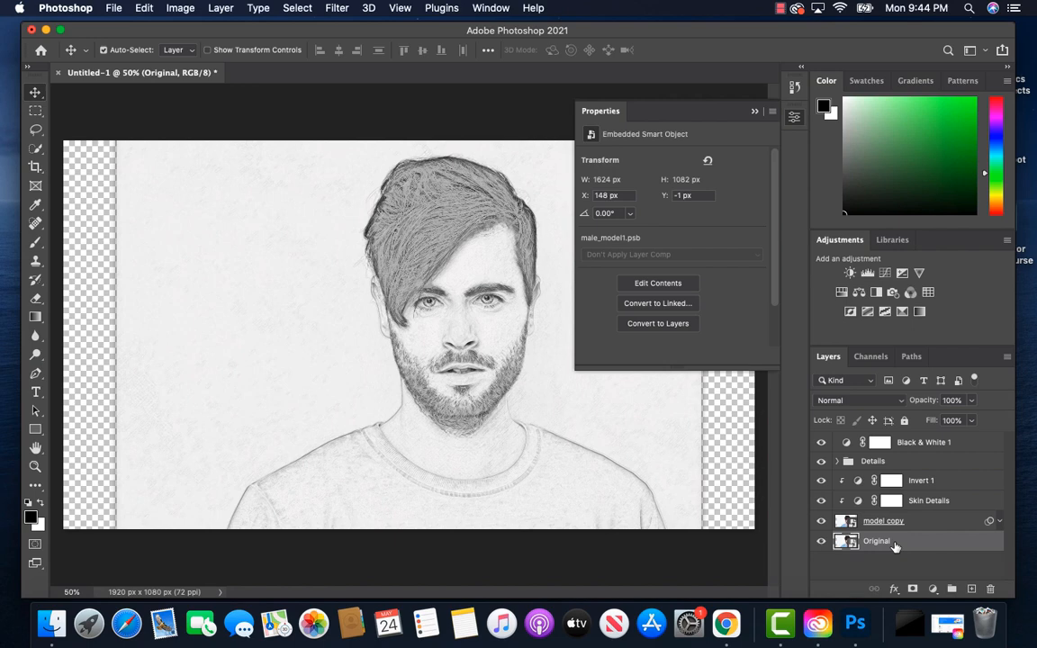
{"action": "right_click", "coordinate": [820, 544]}
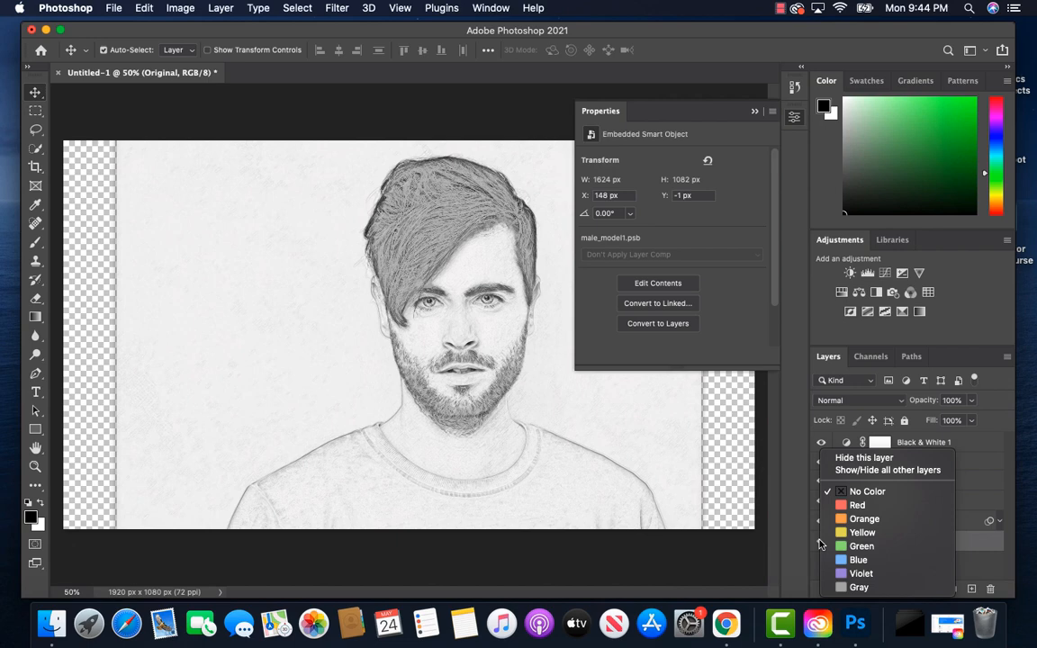
{"action": "left_click", "coordinate": [860, 522]}
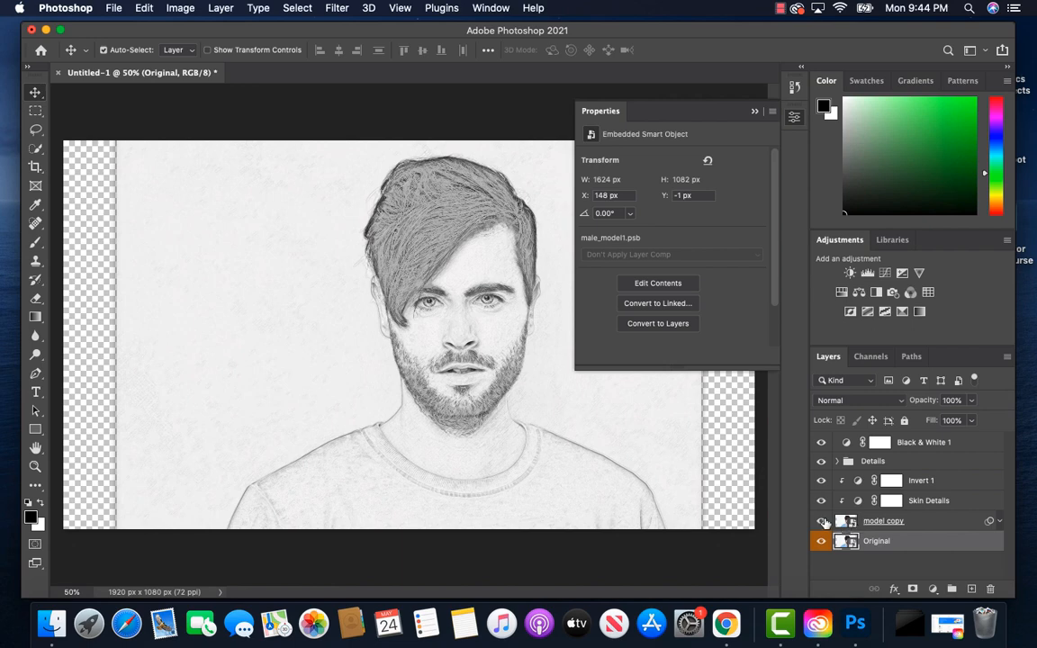
Step: Color-label model copy, Skin Details and Invert 1 red, and the Black & White 1 layer blue
{"action": "right_click", "coordinate": [821, 522]}
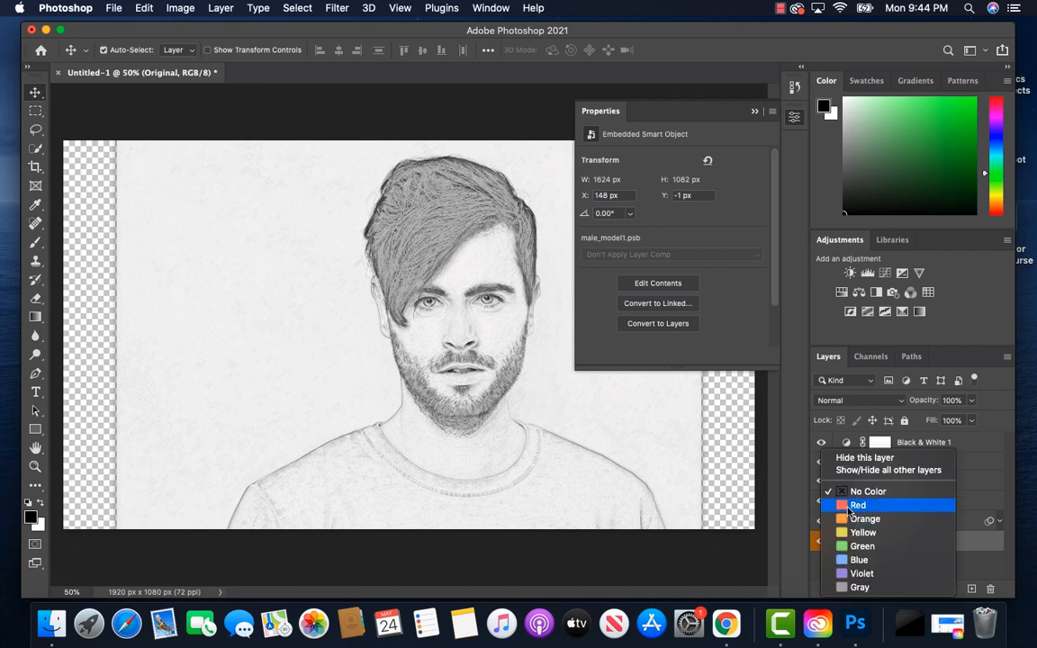
{"action": "left_click", "coordinate": [826, 507]}
{"action": "right_click", "coordinate": [823, 503]}
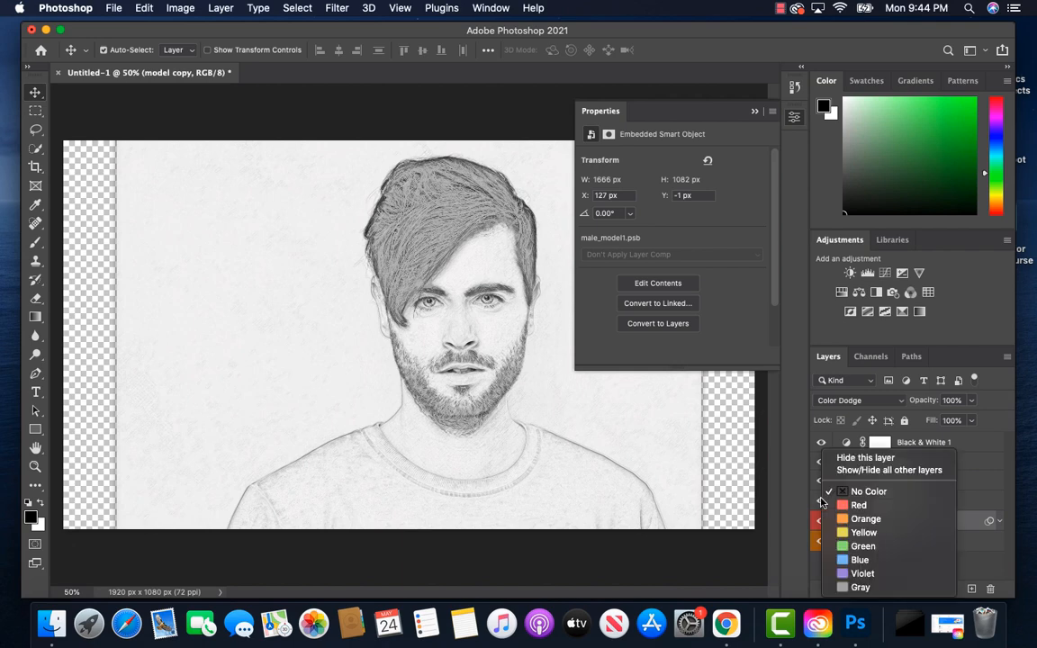
{"action": "left_click", "coordinate": [857, 505]}
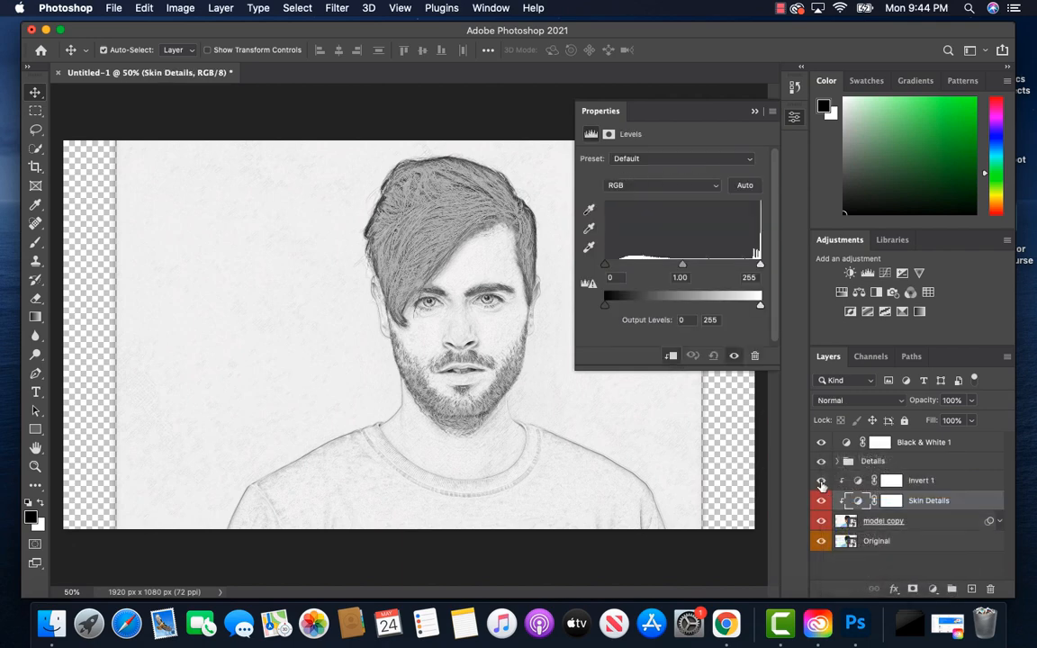
{"action": "right_click", "coordinate": [822, 483]}
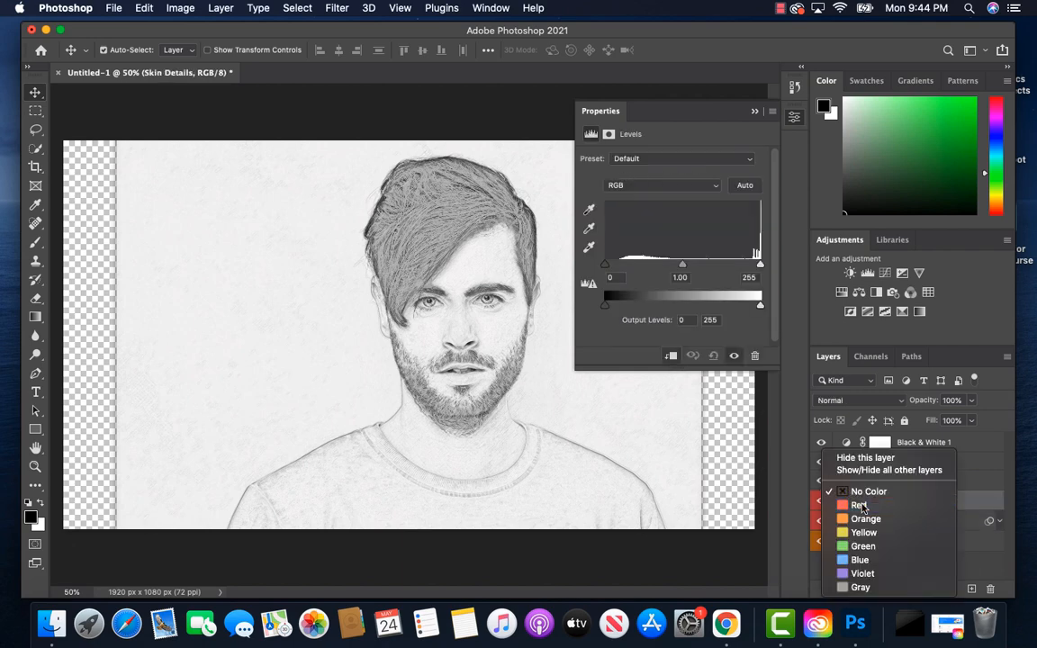
{"action": "left_click", "coordinate": [860, 505]}
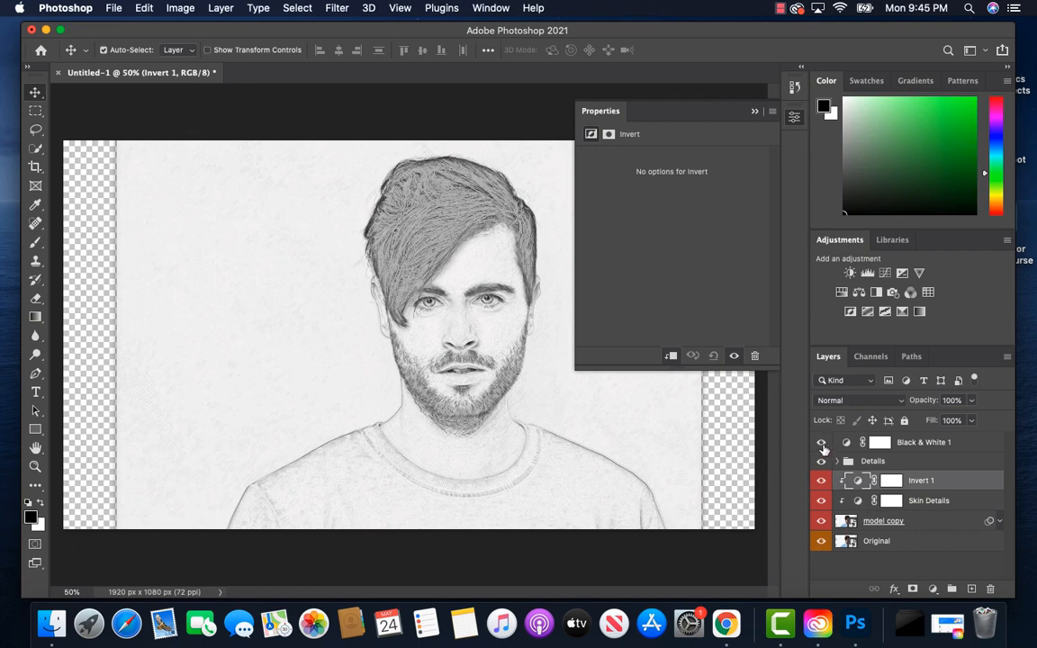
{"action": "right_click", "coordinate": [821, 444]}
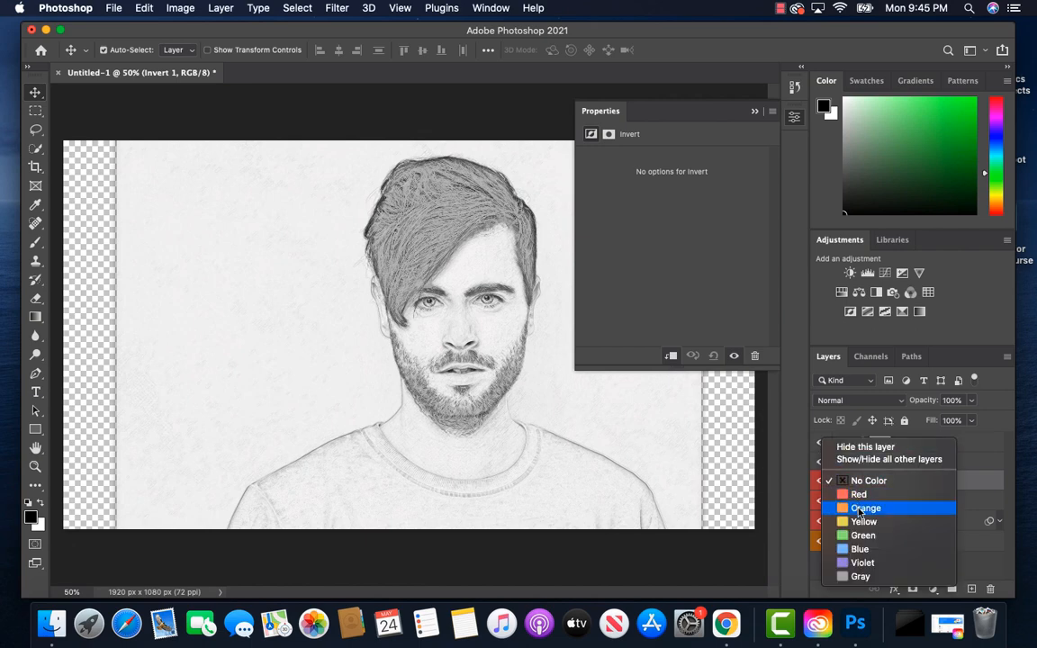
{"action": "left_click", "coordinate": [864, 549]}
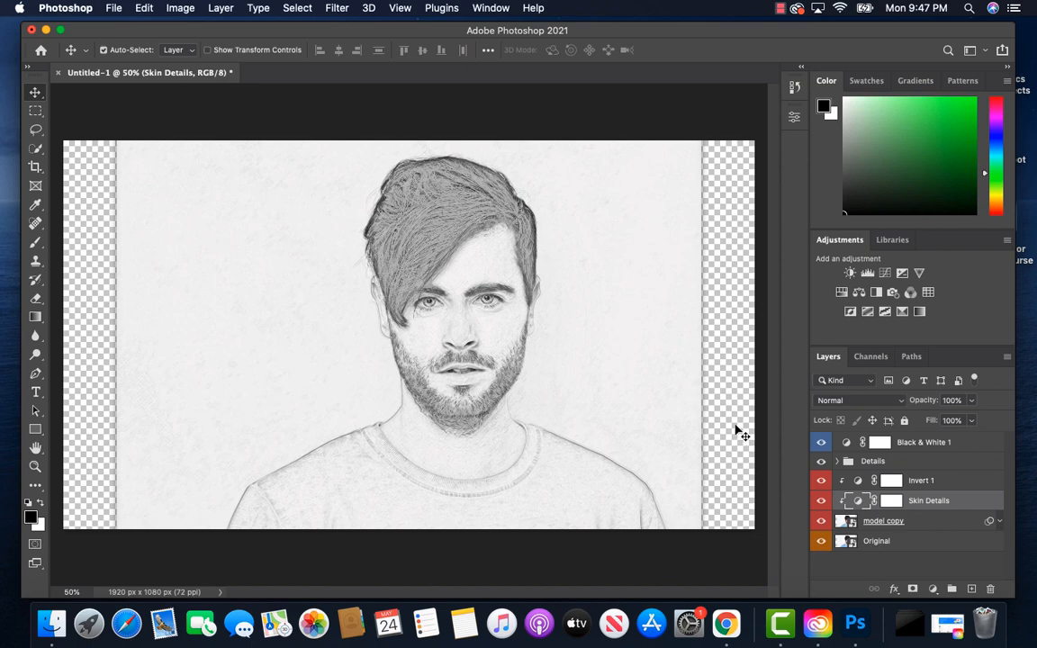
Step: Open the Original layer's smart object and place female_model1.jpg in it, scaled to 128.91% to fill the canvas height
{"action": "double_click", "coordinate": [852, 542]}
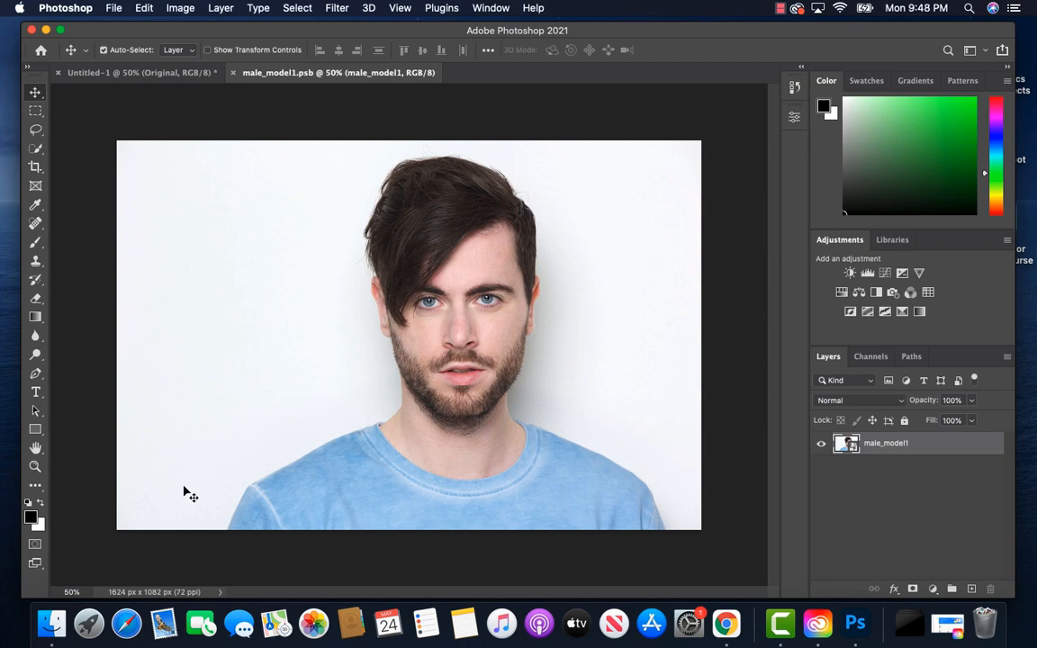
{"action": "left_click", "coordinate": [52, 627]}
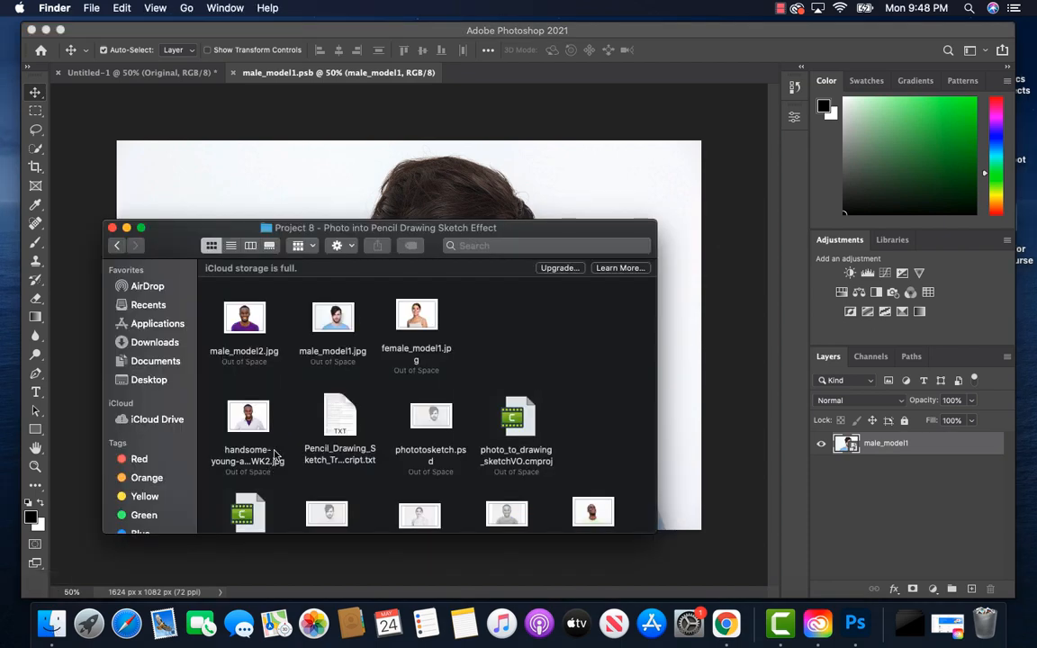
{"action": "left_click", "coordinate": [420, 322]}
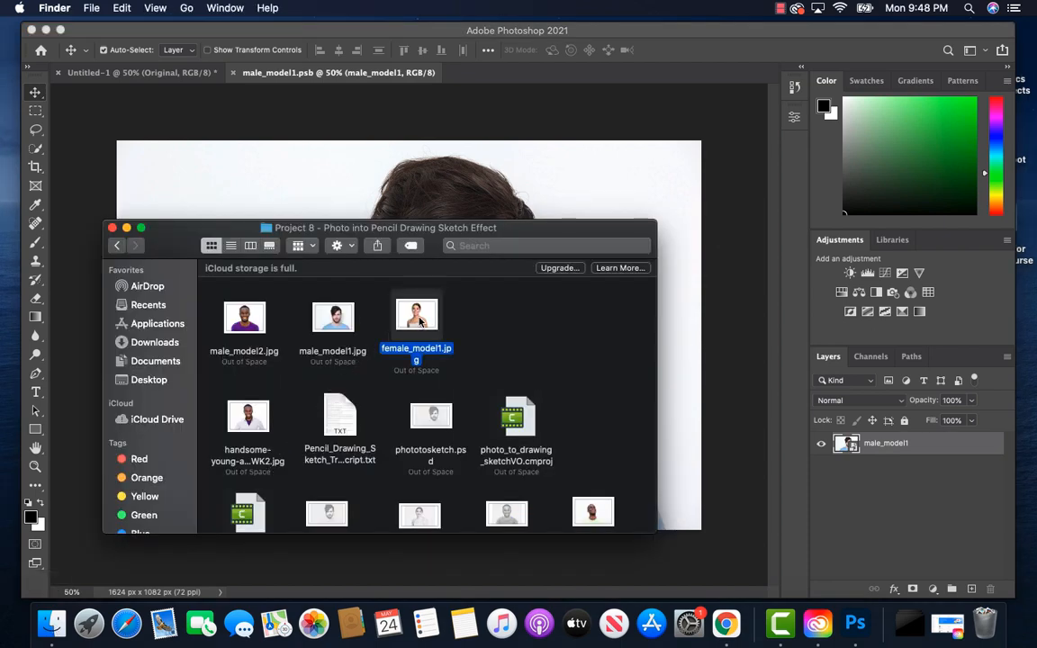
{"action": "left_click_drag", "start_coordinate": [420, 321], "coordinate": [531, 160]}
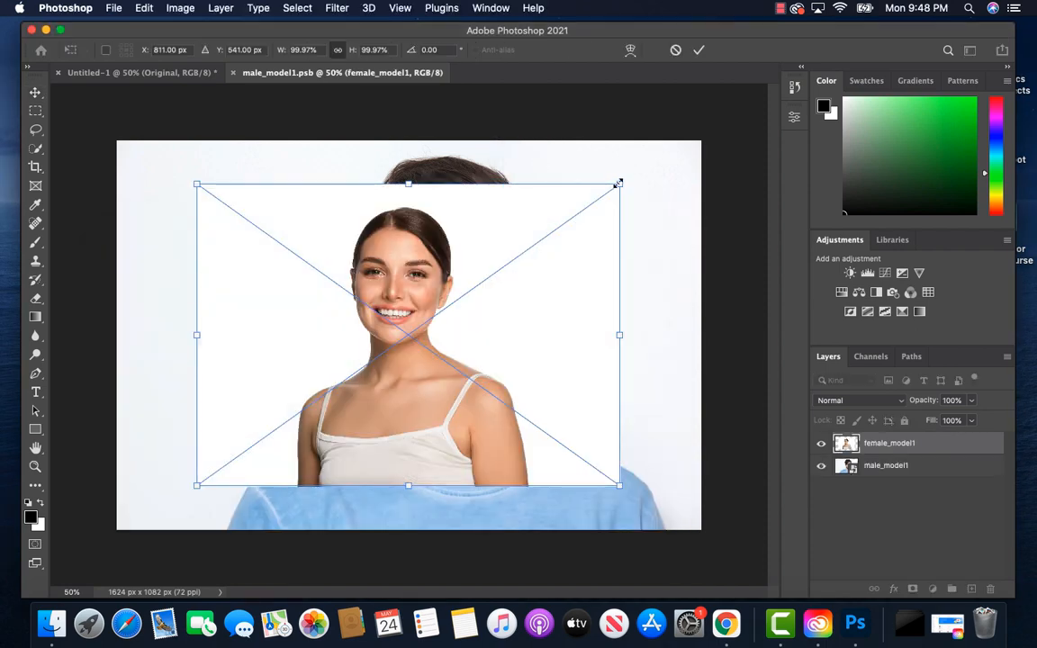
{"action": "left_click_drag", "start_coordinate": [620, 183], "coordinate": [681, 142]}
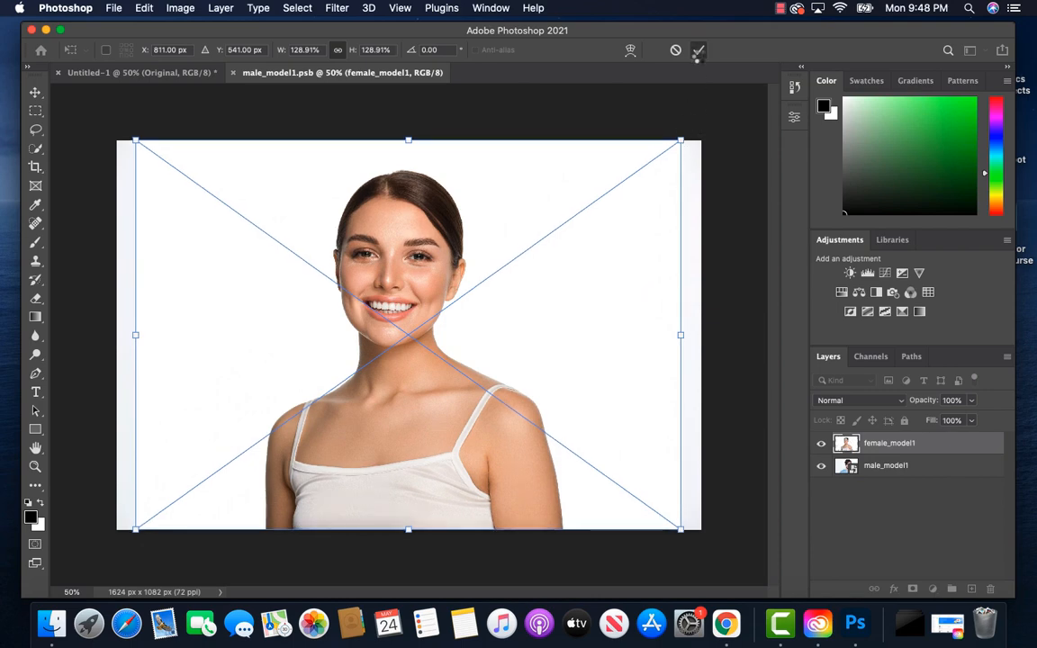
{"action": "left_click", "coordinate": [699, 49]}
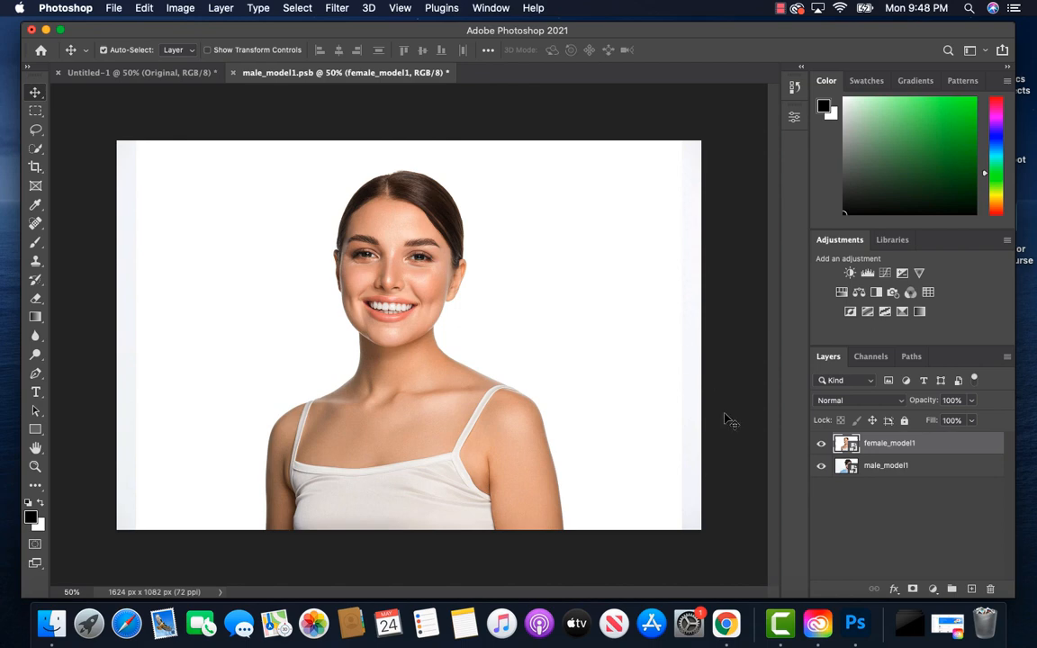
Step: Hide male_model1 and save the smart object, checking the woman's sketch against her original photo in Untitled-1
{"action": "left_click", "coordinate": [821, 469]}
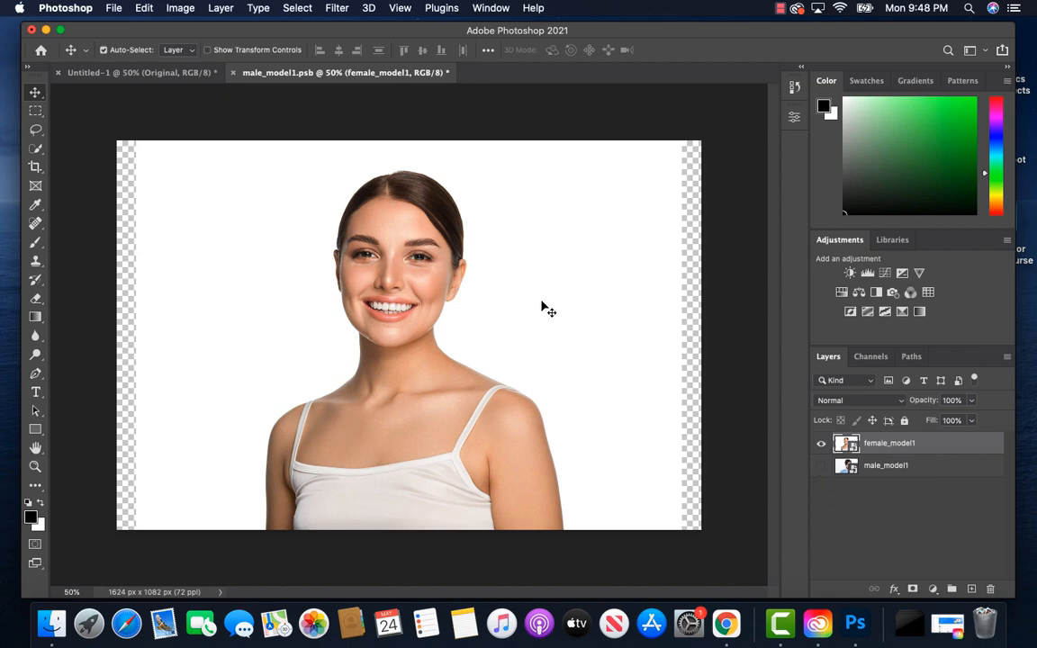
{"action": "key", "text": "super+s"}
{"action": "left_click", "coordinate": [139, 73]}
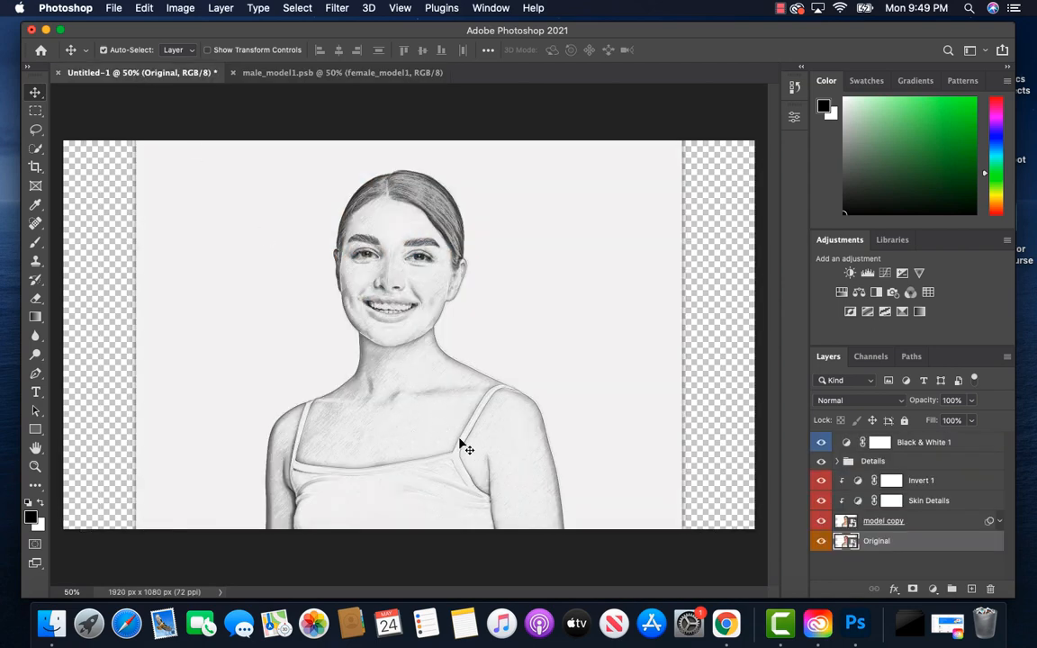
{"action": "left_click", "coordinate": [821, 542], "text": "alt"}
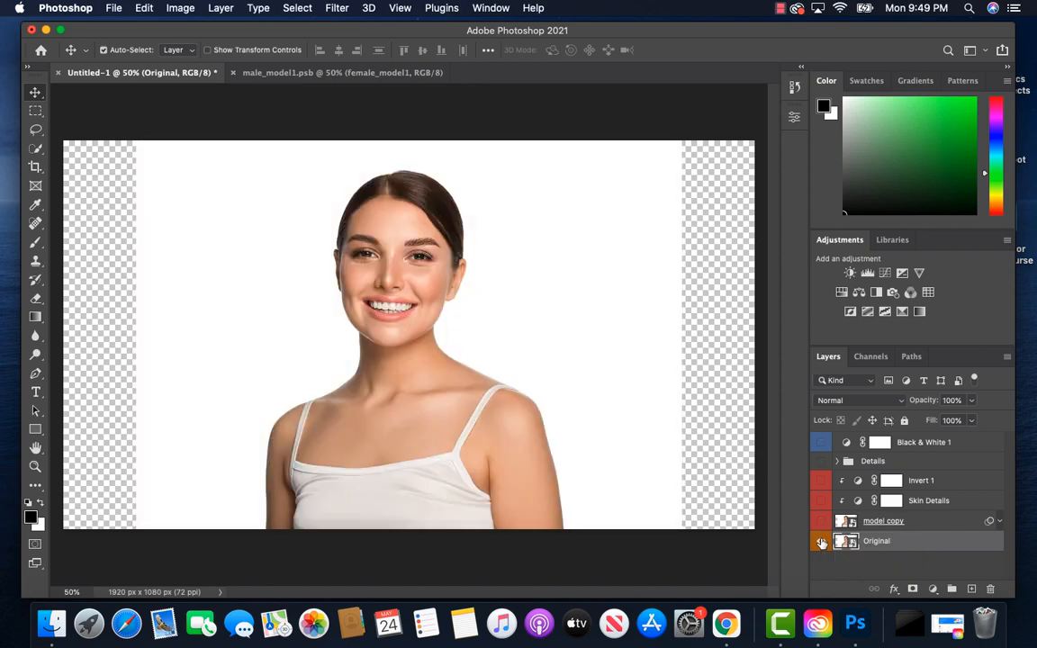
{"action": "left_click", "coordinate": [821, 542], "text": "alt"}
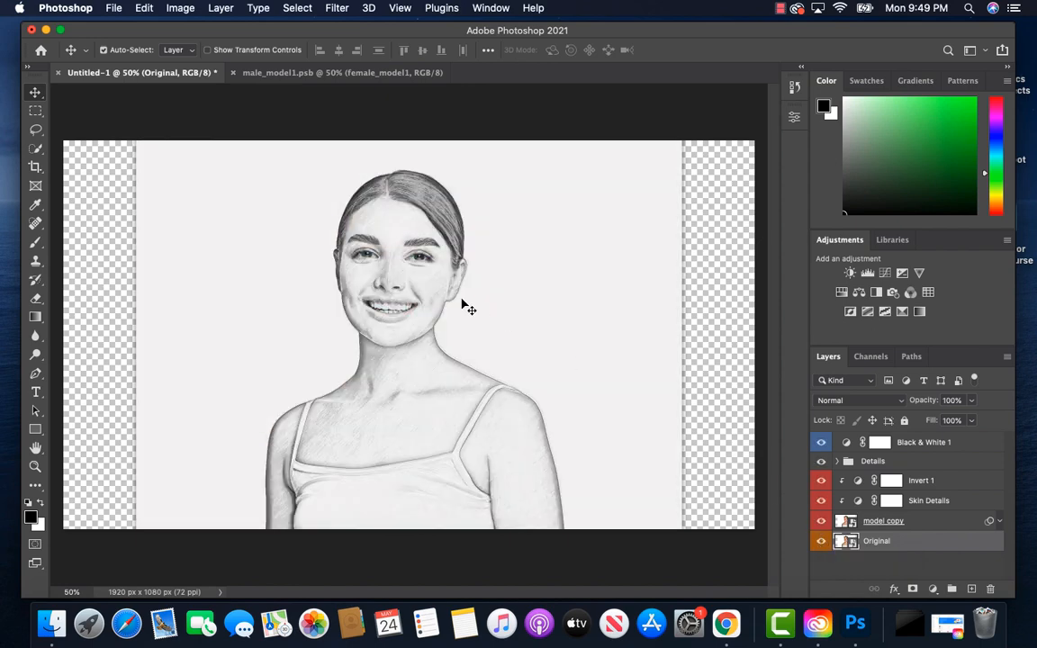
Step: Hide female_model1 in the male_model1.psb smart object, show male_model1, and place male_model2.jpg above them at its fitted size
{"action": "left_click", "coordinate": [361, 73]}
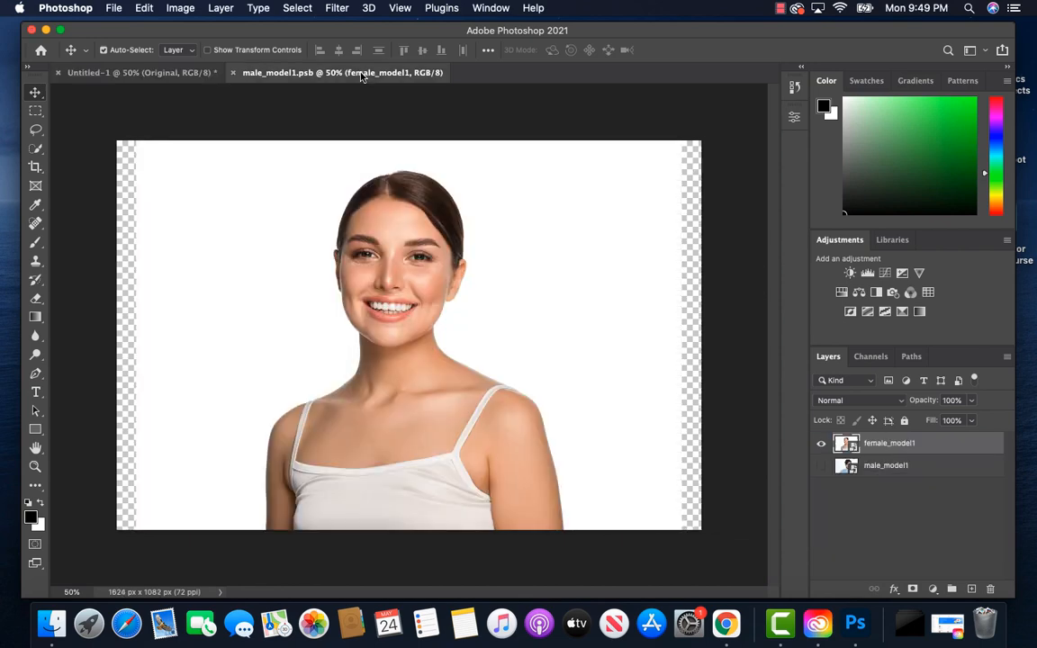
{"action": "left_click", "coordinate": [822, 445]}
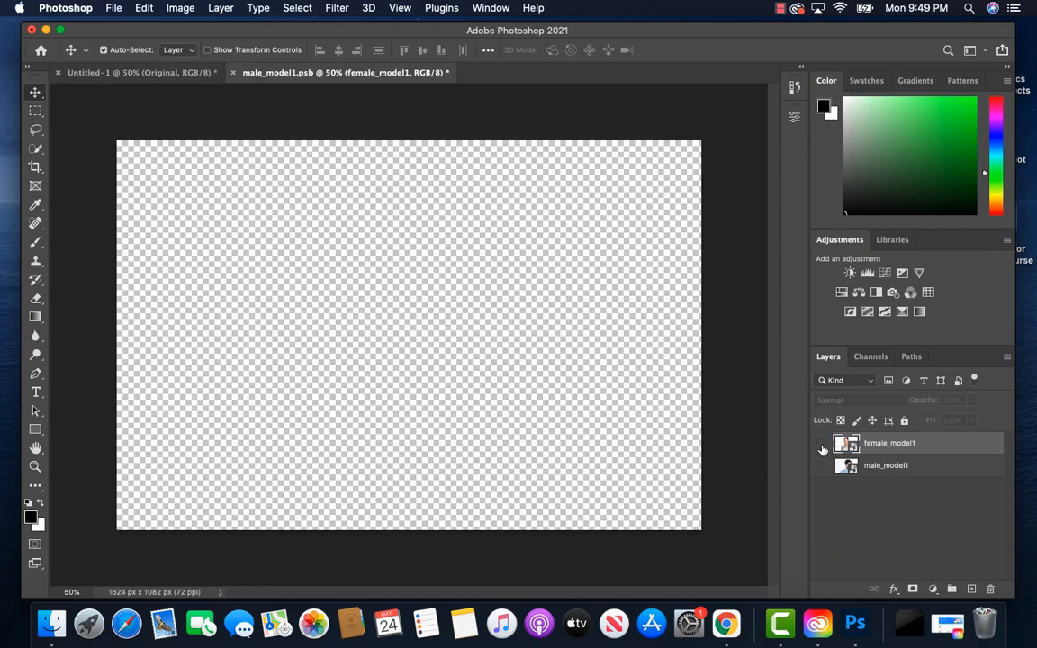
{"action": "left_click", "coordinate": [821, 466]}
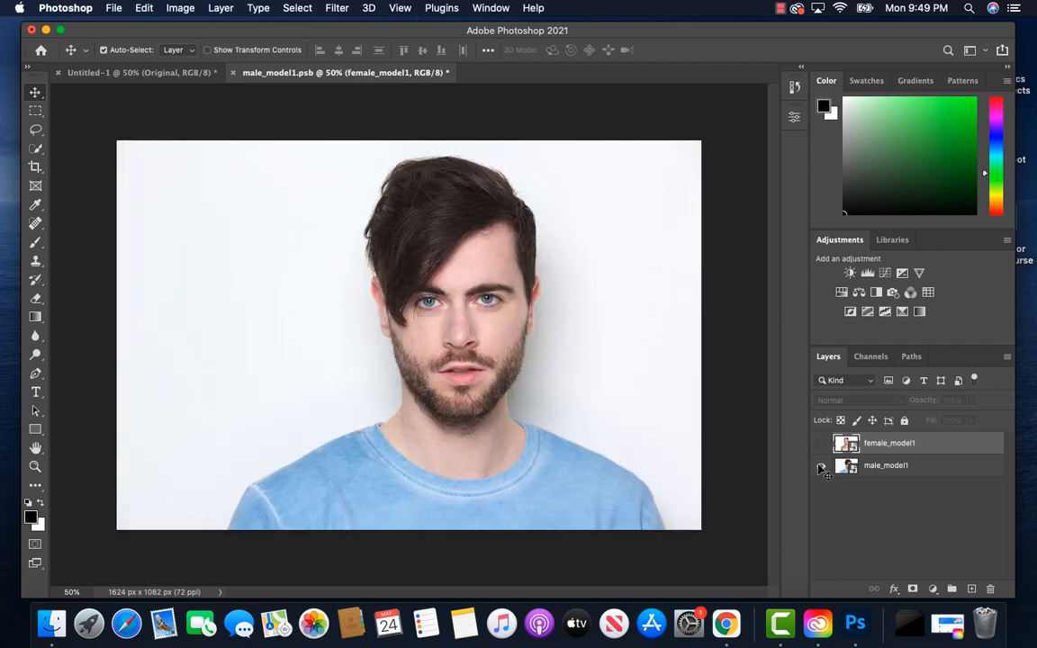
{"action": "left_click", "coordinate": [52, 623]}
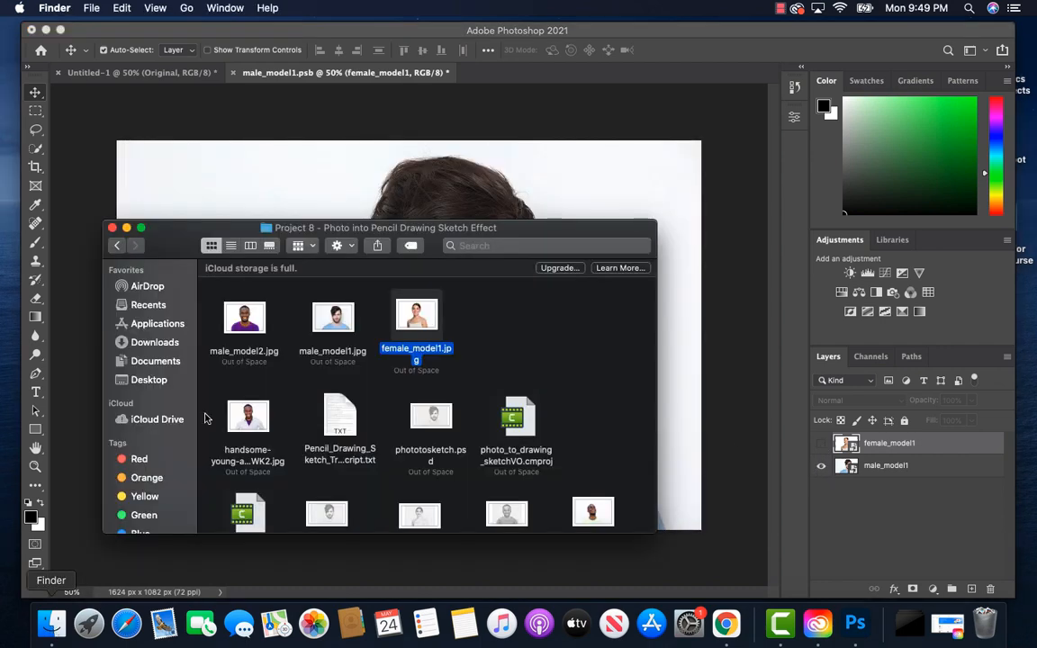
{"action": "left_click_drag", "start_coordinate": [248, 331], "coordinate": [406, 169]}
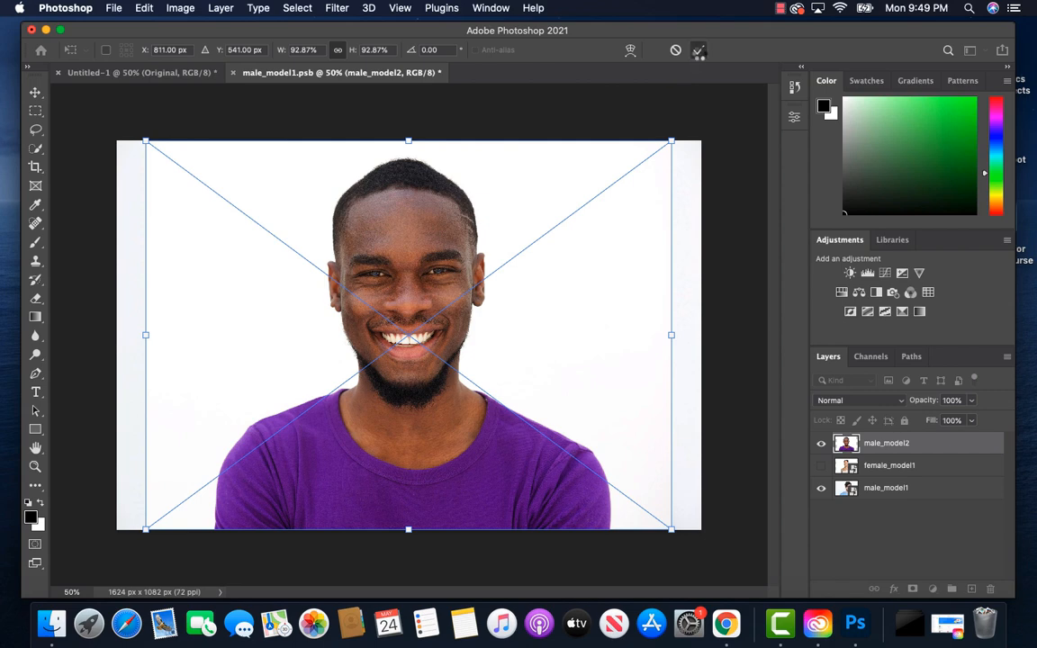
{"action": "left_click", "coordinate": [699, 51]}
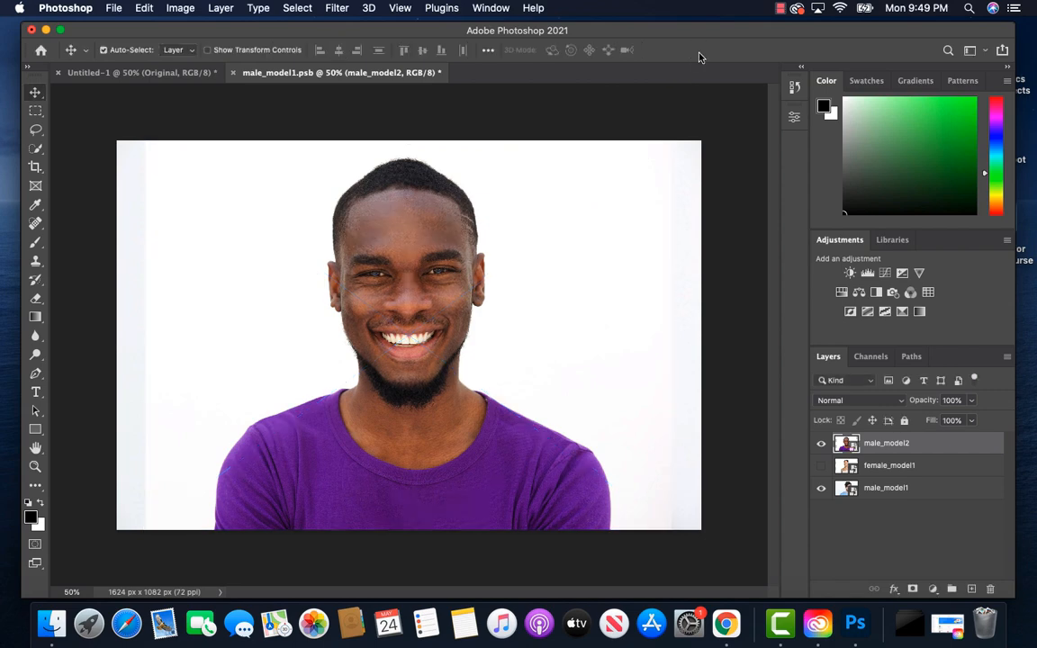
Step: Hide male_model1 and save the smart object, comparing the male_model2 sketch with its original photo in Untitled-1
{"action": "left_click", "coordinate": [822, 489]}
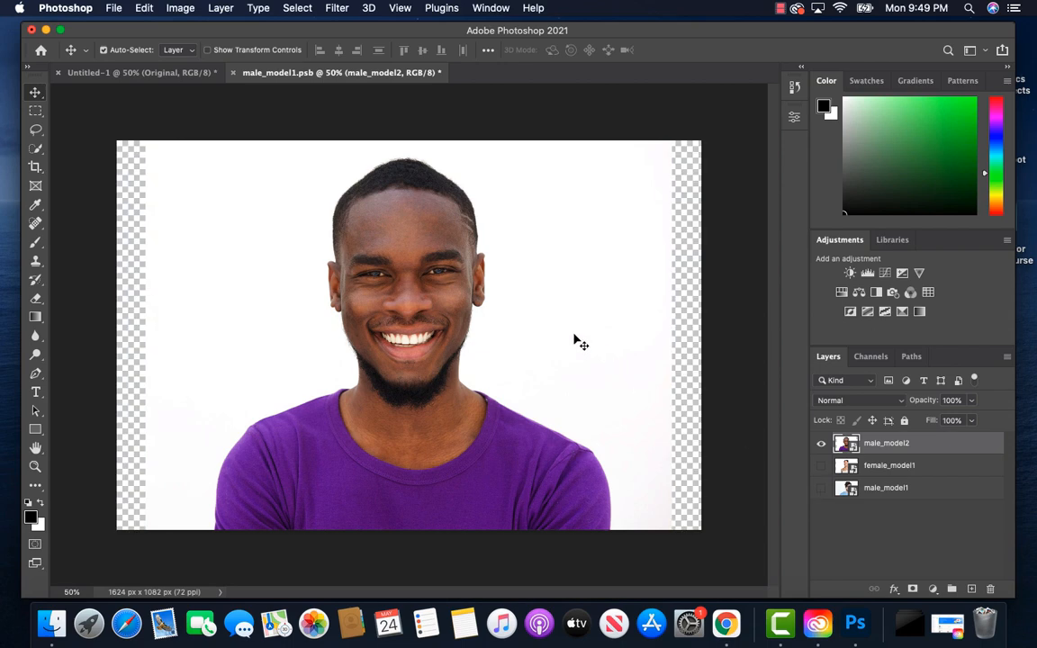
{"action": "key", "text": "super+s"}
{"action": "left_click", "coordinate": [136, 74]}
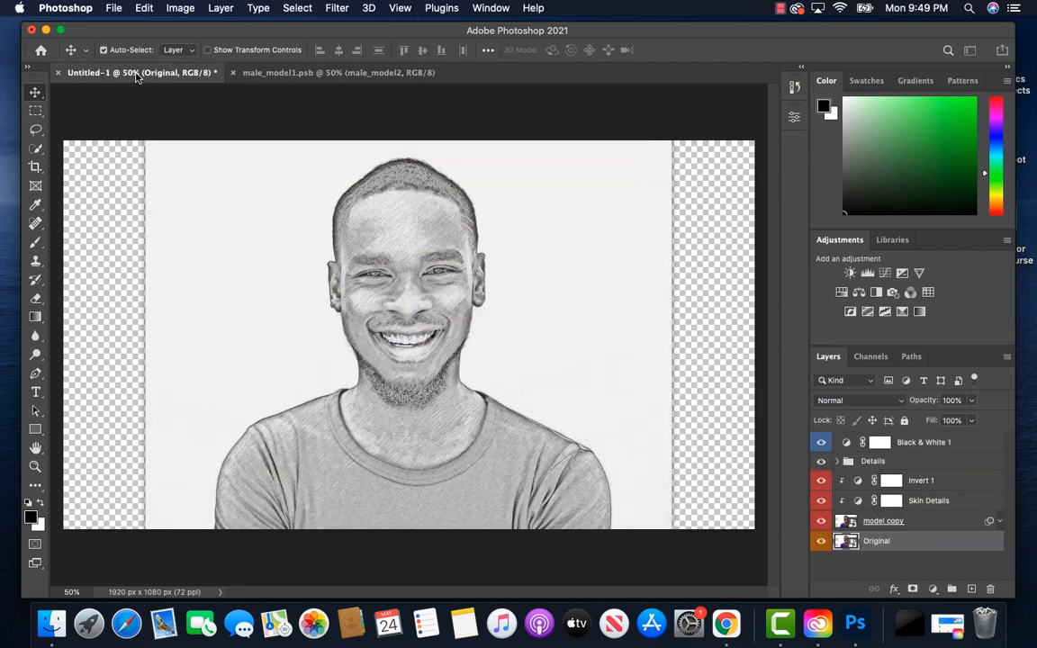
{"action": "left_click", "coordinate": [821, 543], "text": "alt"}
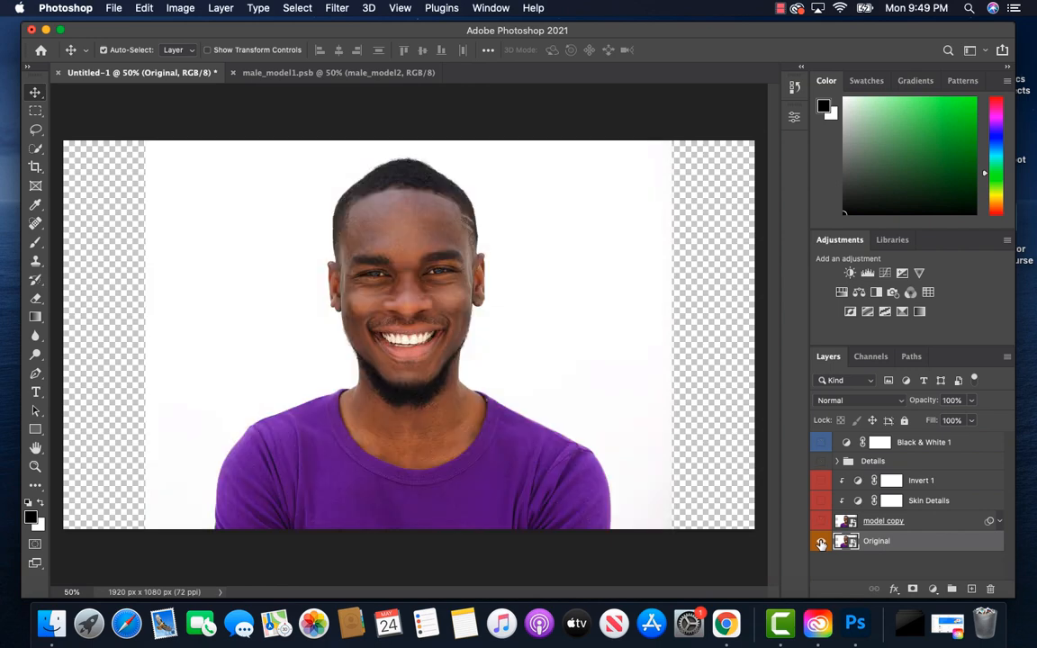
{"action": "left_click", "coordinate": [821, 543], "text": "alt"}
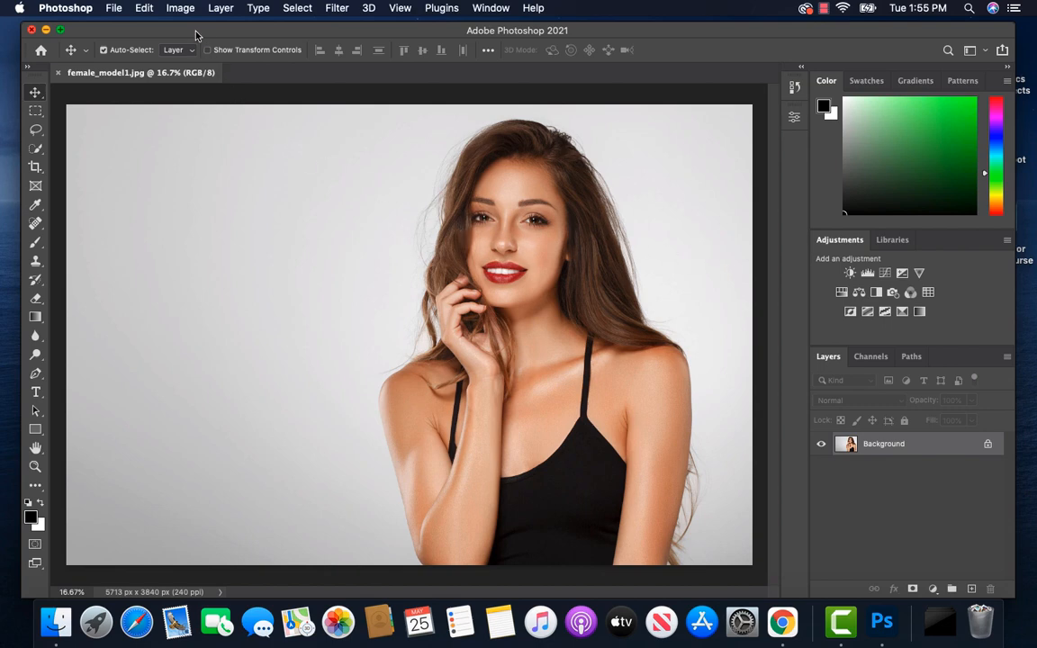
Step: Resize female_model1.jpg to 3000 pixels wide at a resolution of 300 pixels/inch, keeping its proportions
{"action": "left_click", "coordinate": [181, 9]}
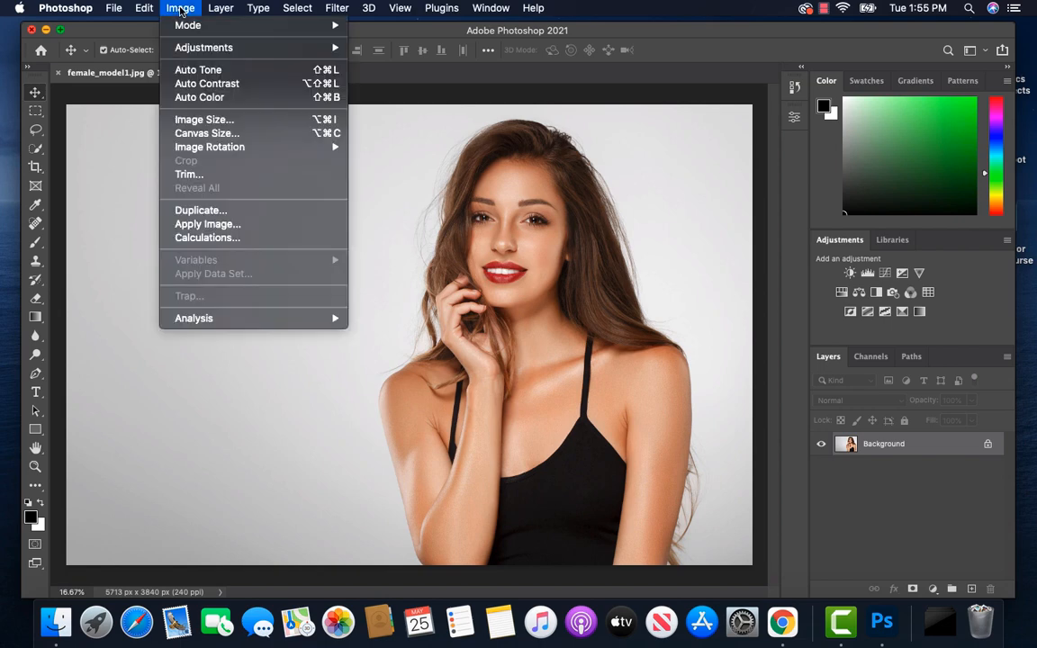
{"action": "left_click", "coordinate": [200, 120]}
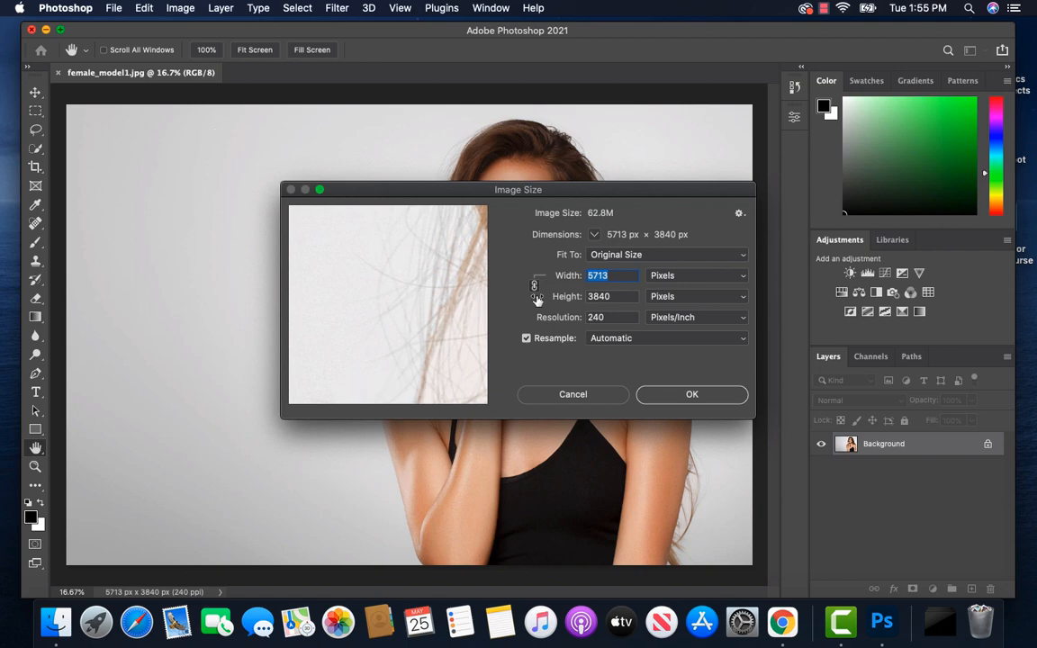
{"action": "double_click", "coordinate": [608, 317]}
{"action": "type", "text": "300"}
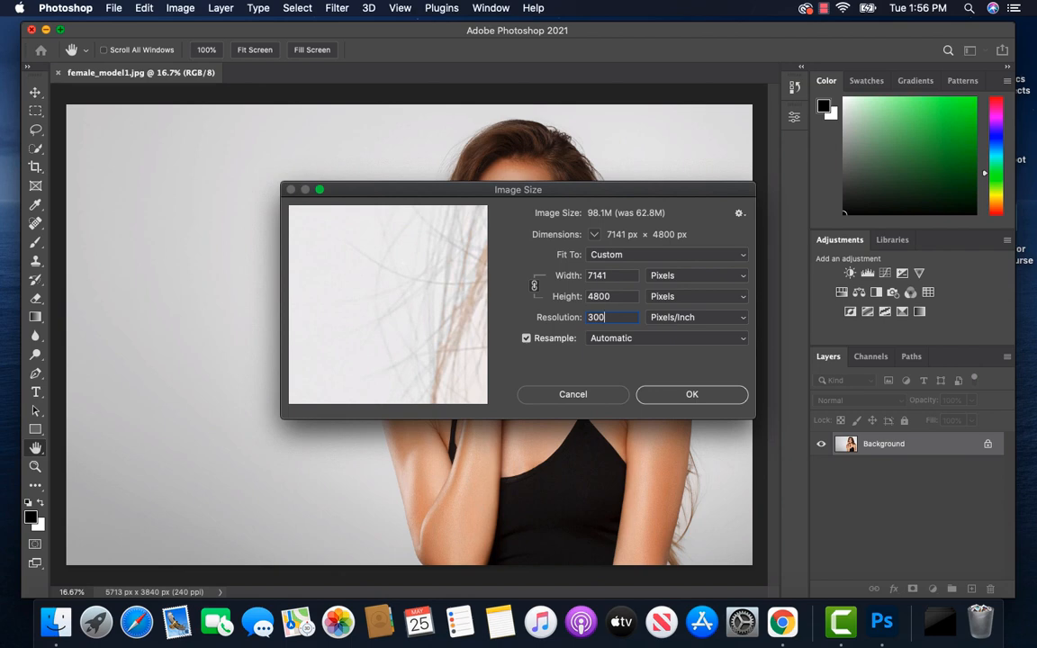
{"action": "left_click", "coordinate": [618, 275]}
{"action": "left_click_drag", "start_coordinate": [618, 274], "coordinate": [584, 278]}
{"action": "type", "text": "3000"}
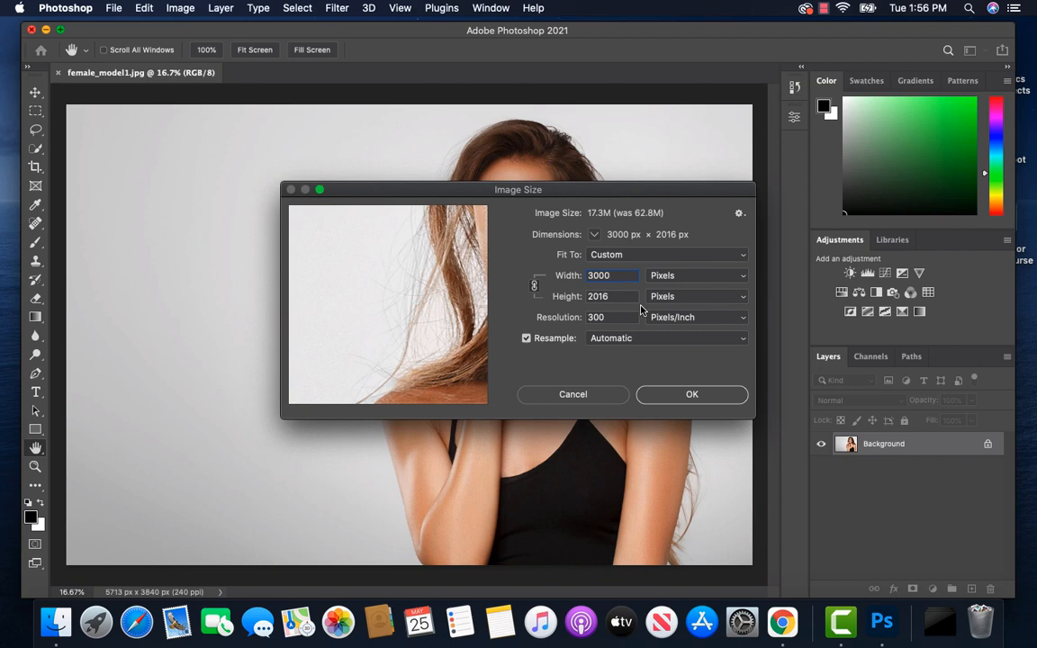
{"action": "left_click", "coordinate": [684, 397]}
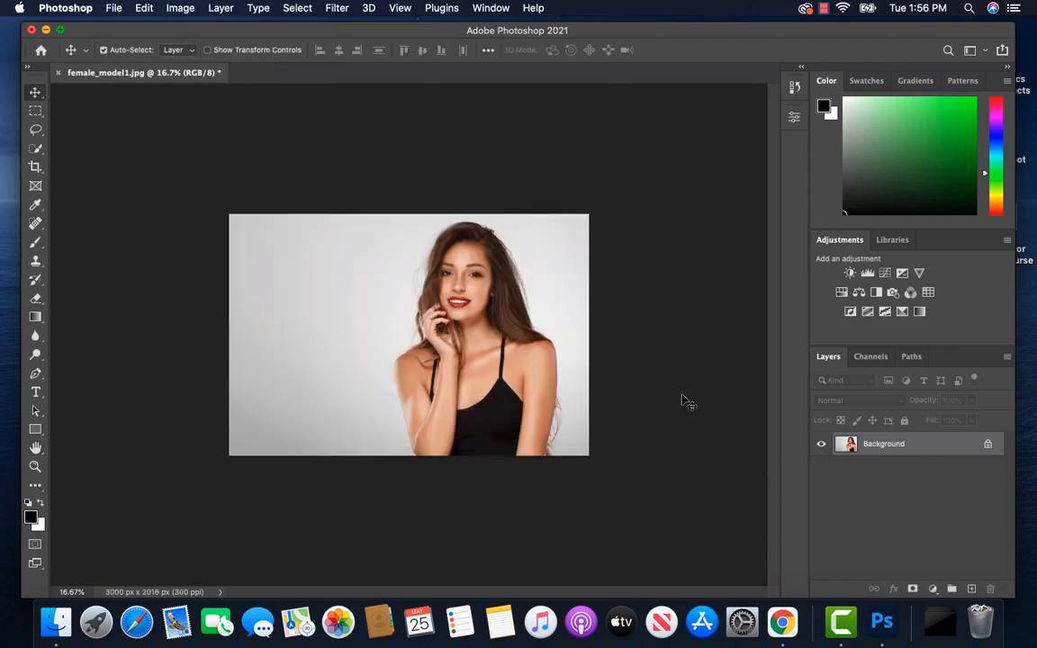
{"action": "key", "text": "super+0"}
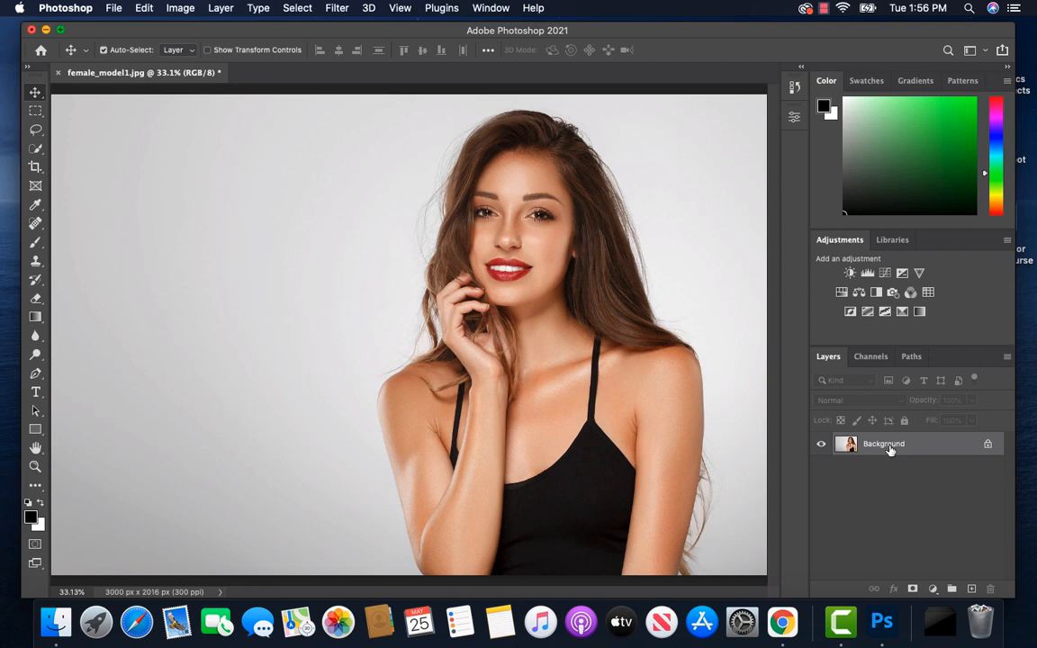
Step: Duplicate the Background layer, hide the Background, and duplicate the resulting Layer 1
{"action": "key", "text": "super+j"}
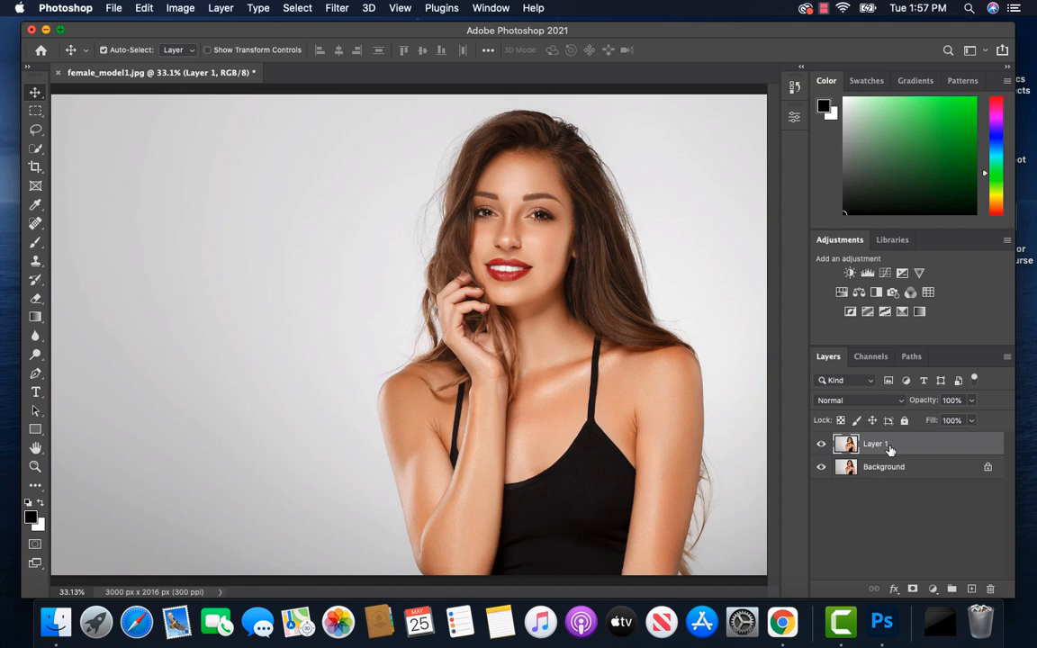
{"action": "left_click", "coordinate": [820, 468]}
{"action": "key", "text": "super+j"}
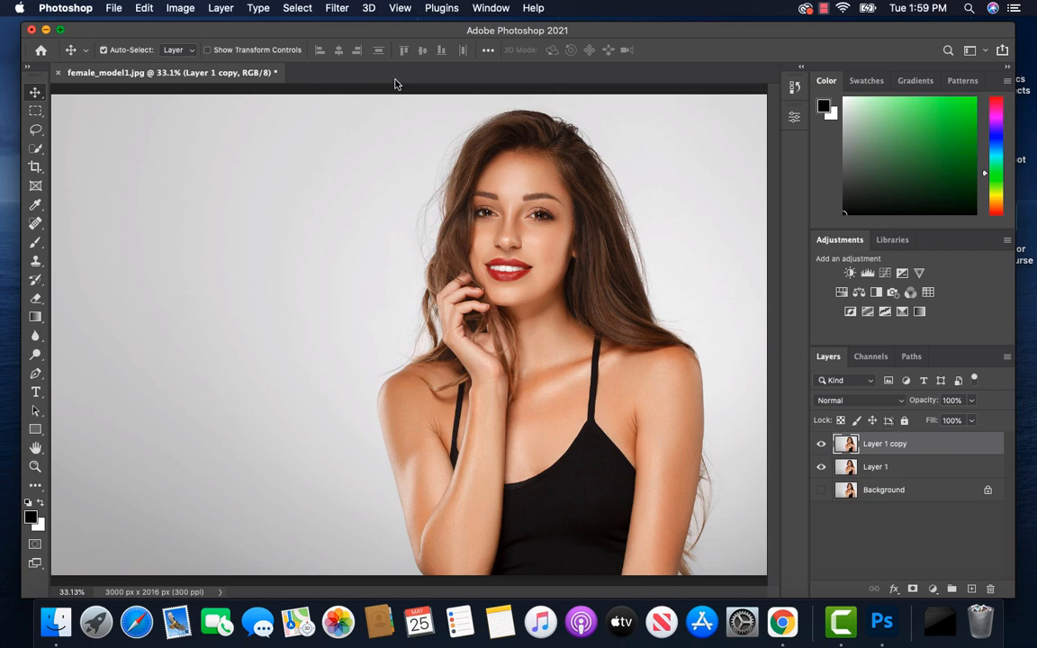
Step: Apply Smart Sharpen to Layer 1 copy with Amount 240%, Reduce Noise 30% and Remove Gaussian Blur, and compare it with the unsharpened layer
{"action": "left_click", "coordinate": [336, 9]}
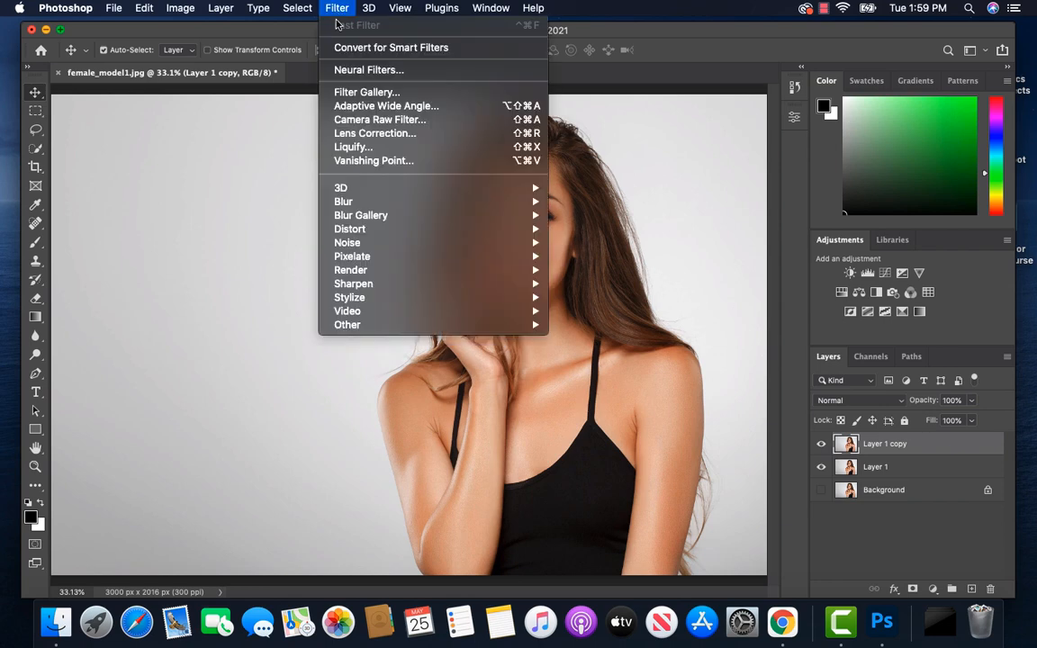
{"action": "mouse_move", "coordinate": [447, 284]}
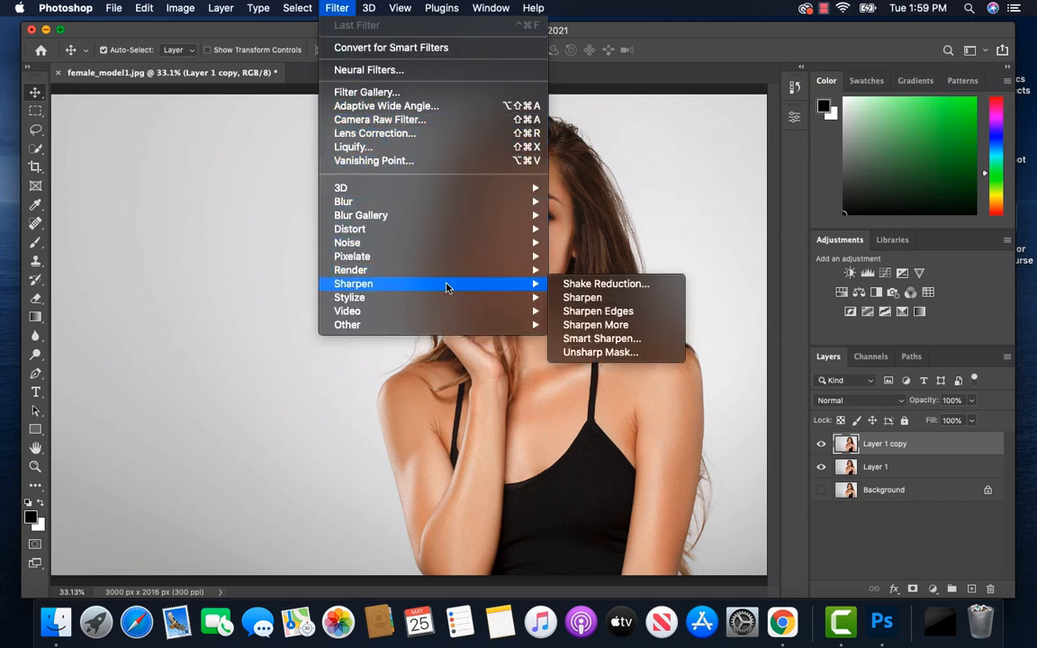
{"action": "left_click", "coordinate": [593, 340]}
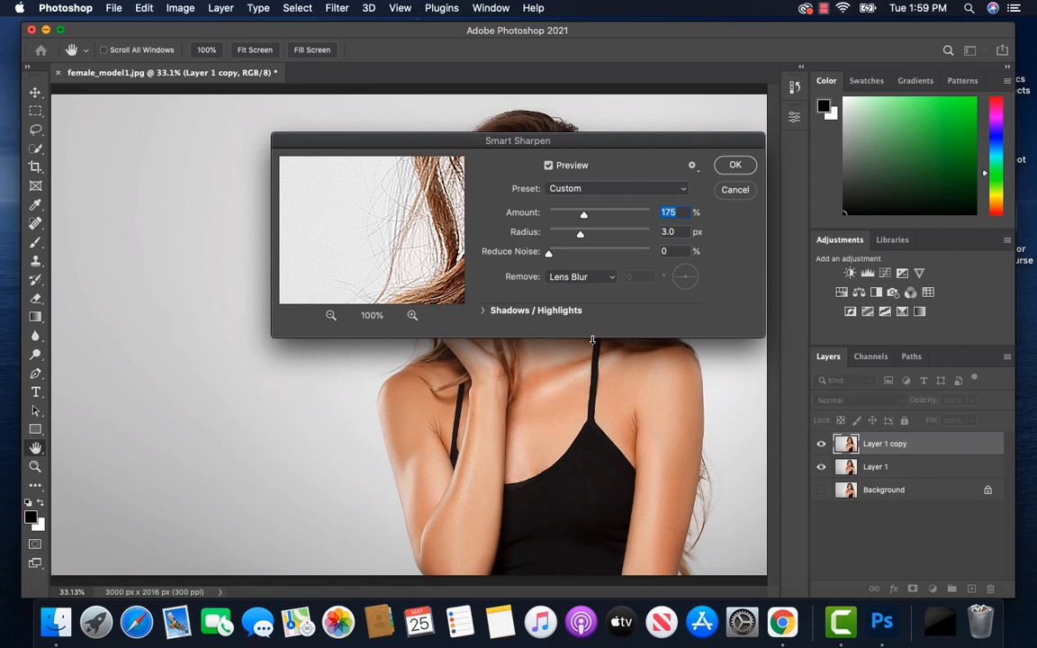
{"action": "left_click_drag", "start_coordinate": [583, 216], "coordinate": [602, 221]}
{"action": "type", "text": "240"}
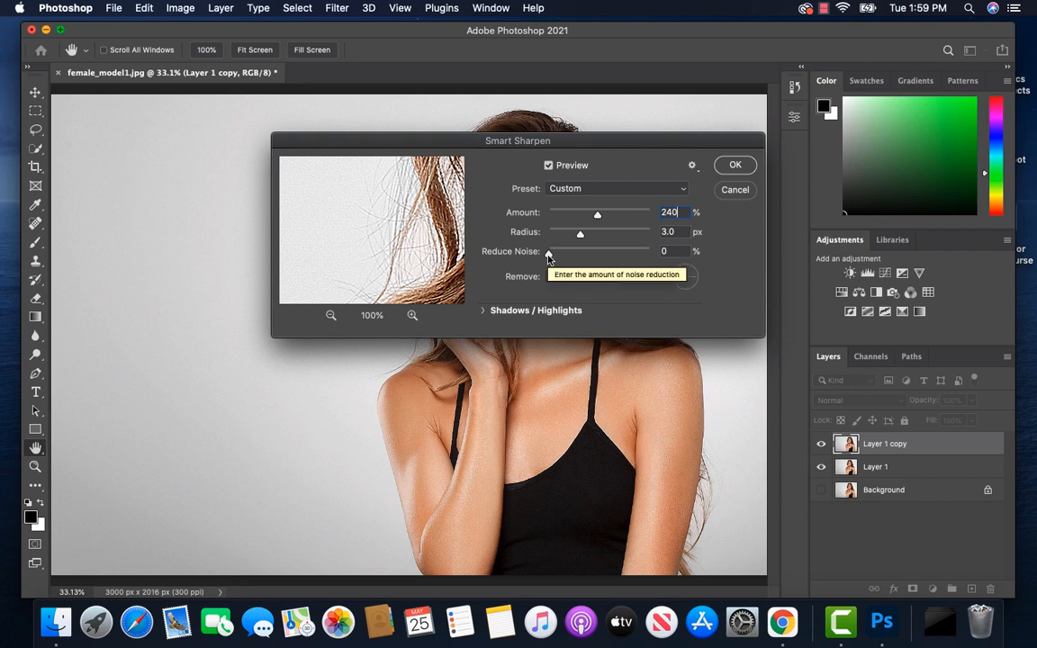
{"action": "left_click_drag", "start_coordinate": [549, 256], "coordinate": [580, 260]}
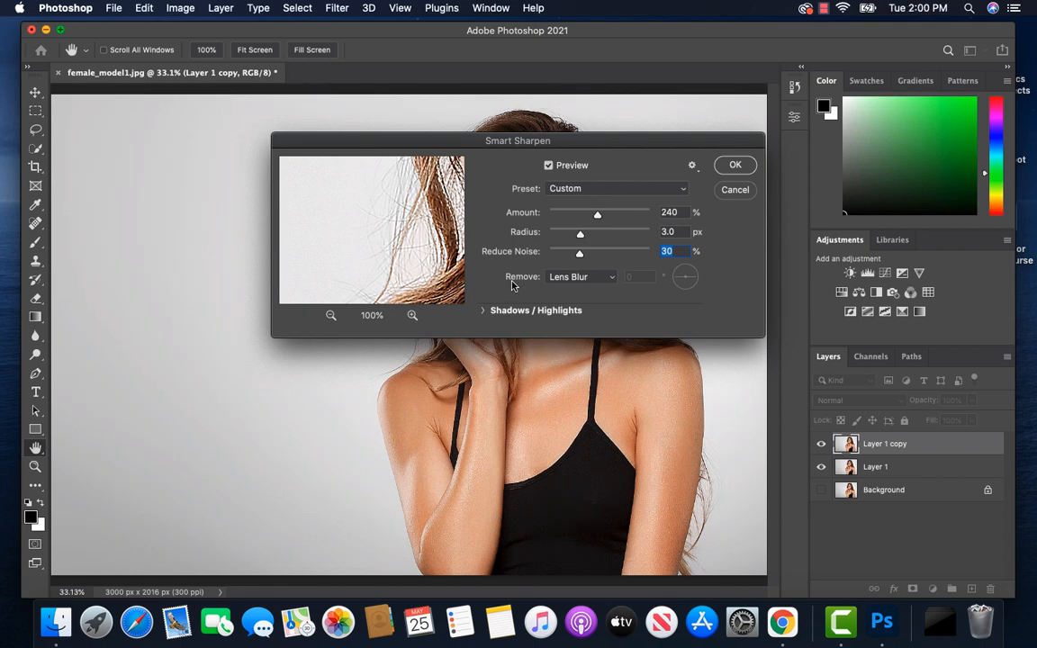
{"action": "left_click", "coordinate": [613, 278]}
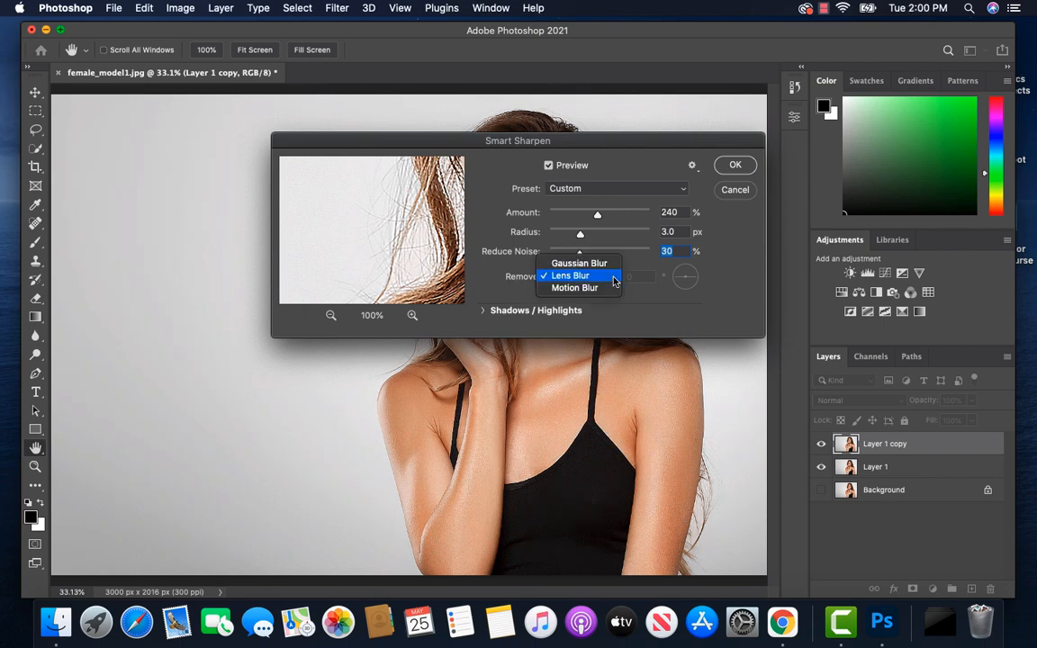
{"action": "left_click", "coordinate": [606, 264]}
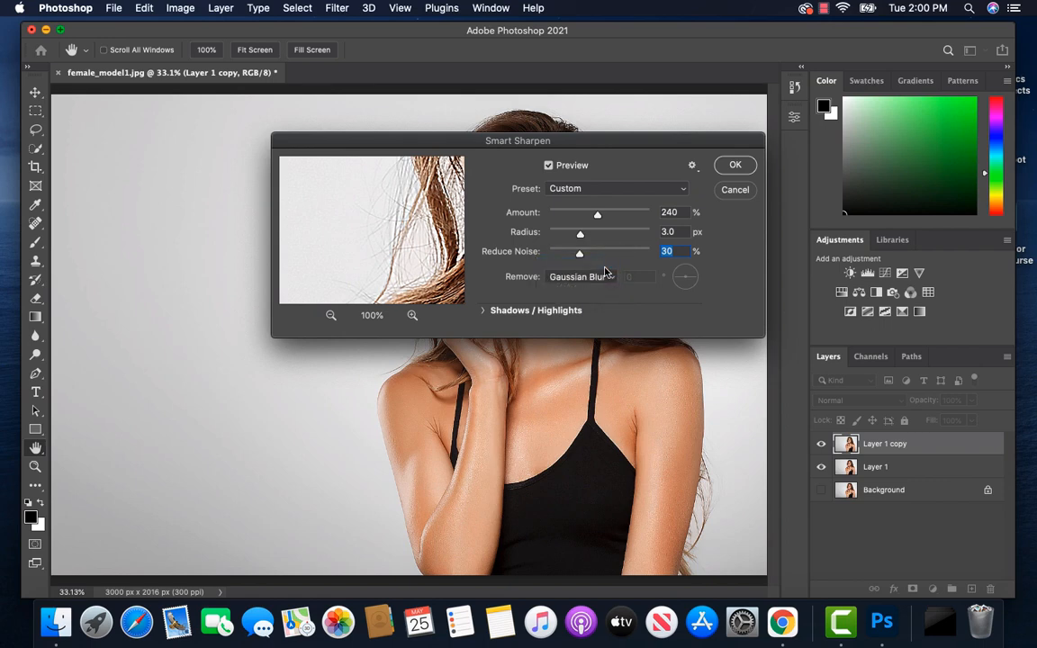
{"action": "left_click", "coordinate": [735, 167]}
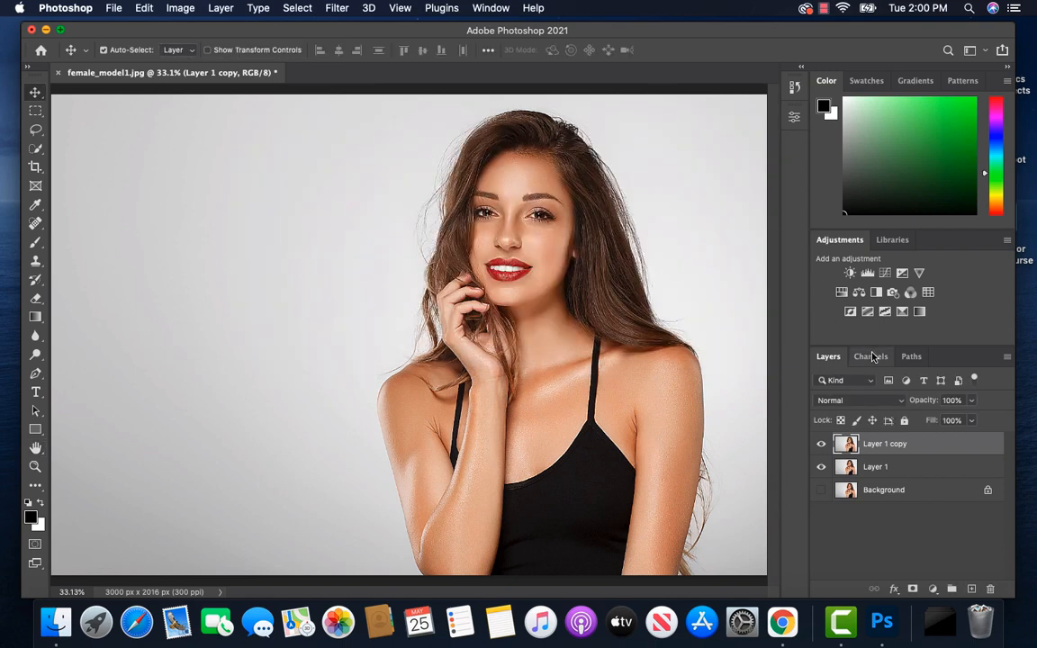
{"action": "left_click", "coordinate": [821, 444]}
{"action": "left_click", "coordinate": [821, 445]}
Step: Apply the Diffuse stylize filter in Anisotropic mode to Layer 1 copy
{"action": "left_click", "coordinate": [334, 11]}
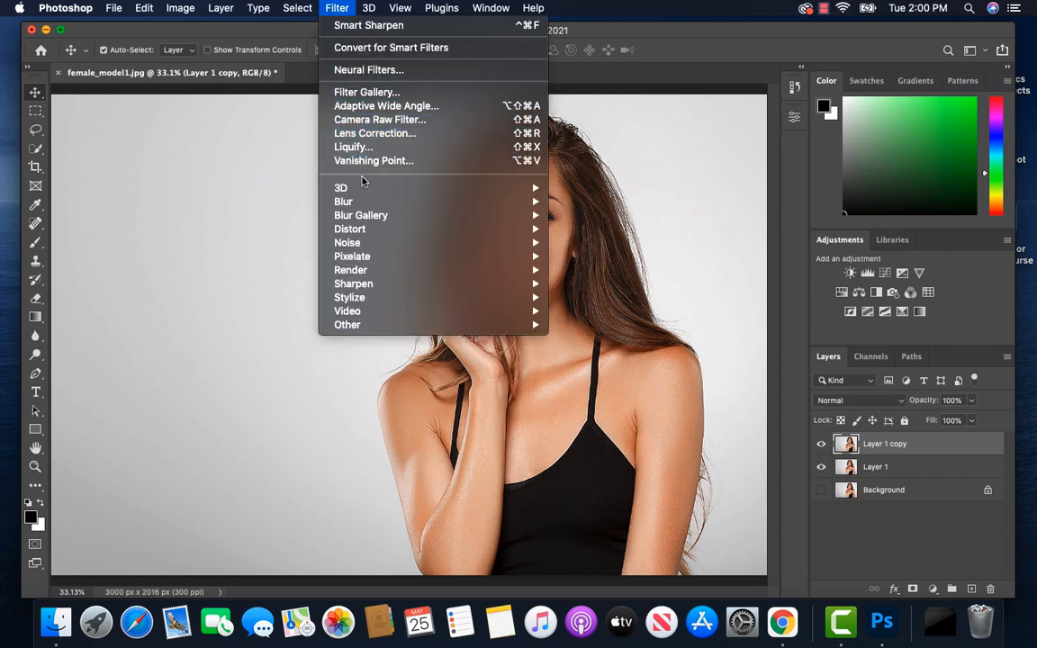
{"action": "mouse_move", "coordinate": [447, 301]}
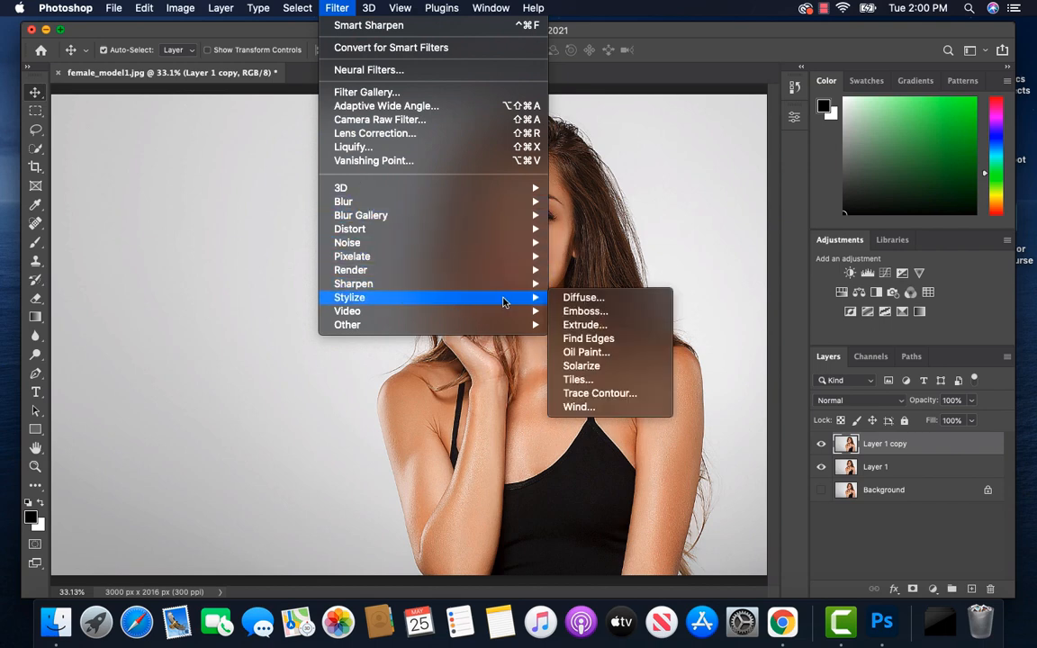
{"action": "left_click", "coordinate": [584, 297]}
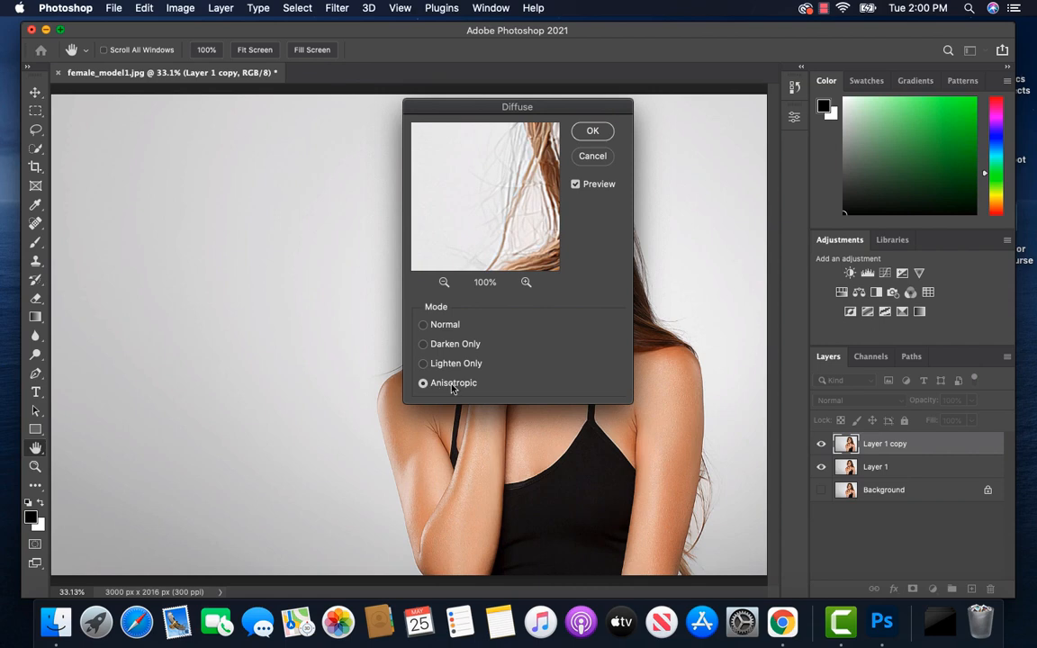
{"action": "left_click", "coordinate": [594, 133]}
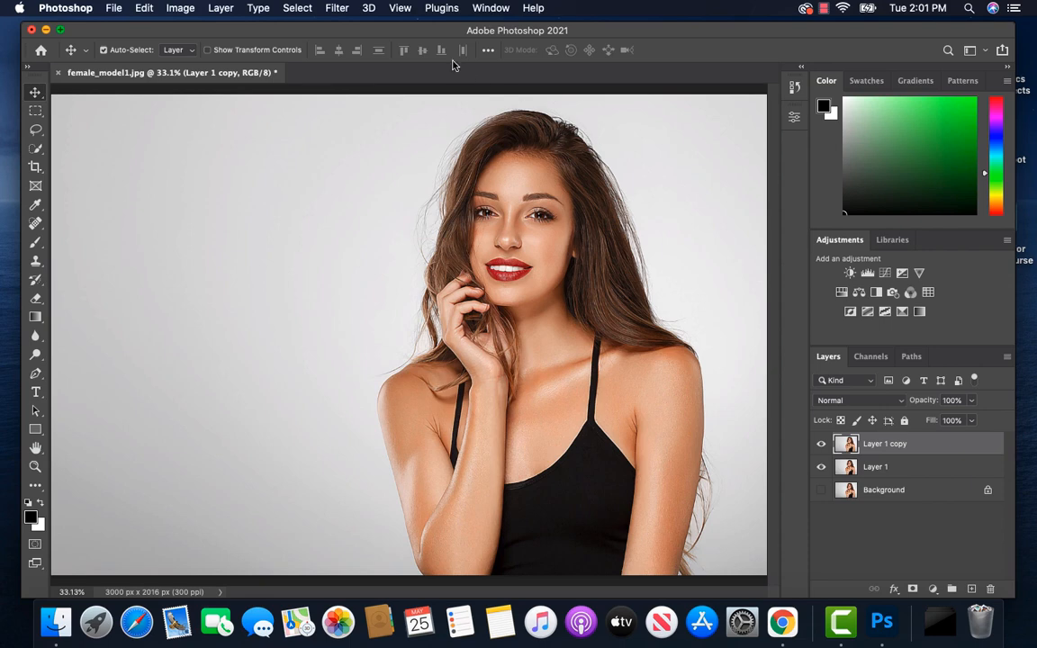
Step: Rotate the whole image 90° clockwise so the portrait lies on its side, and reapply the Diffuse filter to Layer 1 copy
{"action": "left_click", "coordinate": [180, 8]}
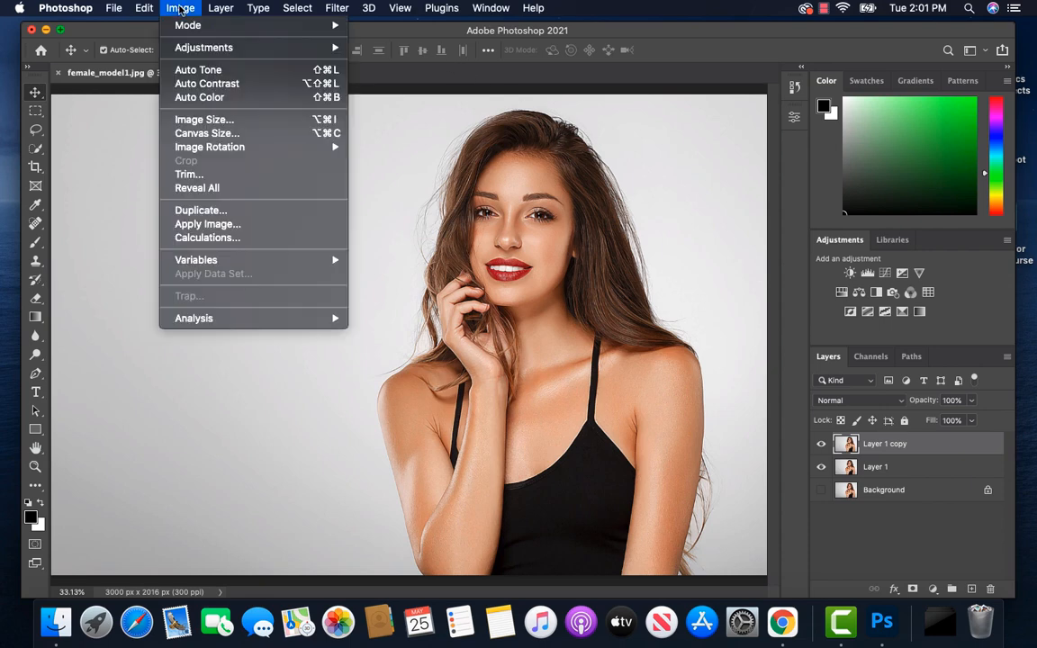
{"action": "mouse_move", "coordinate": [300, 148]}
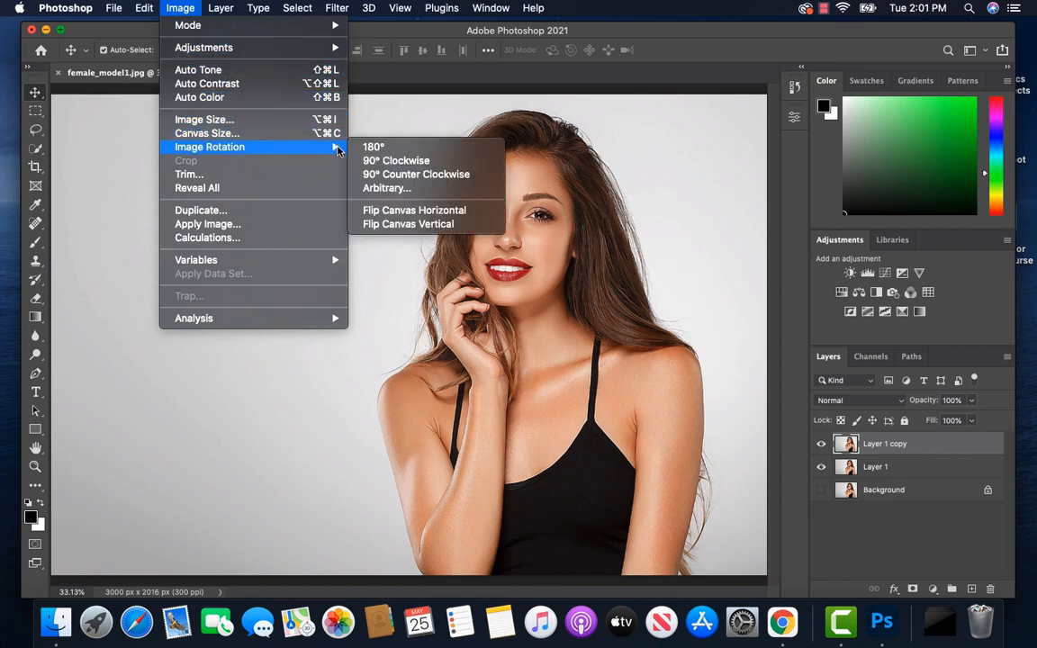
{"action": "left_click", "coordinate": [383, 162]}
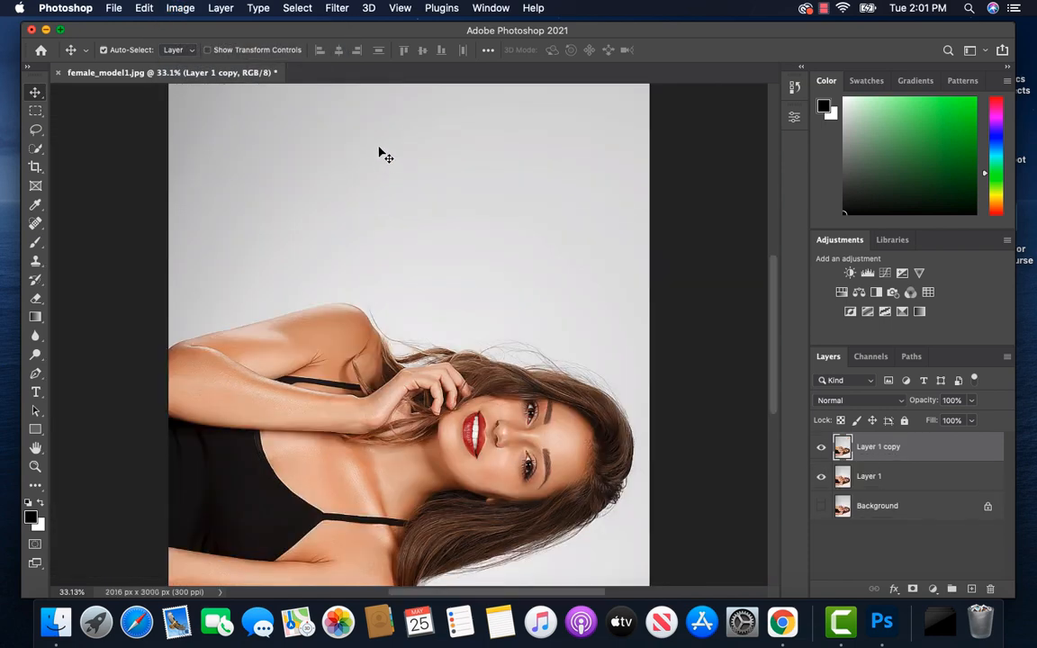
{"action": "left_click", "coordinate": [336, 9]}
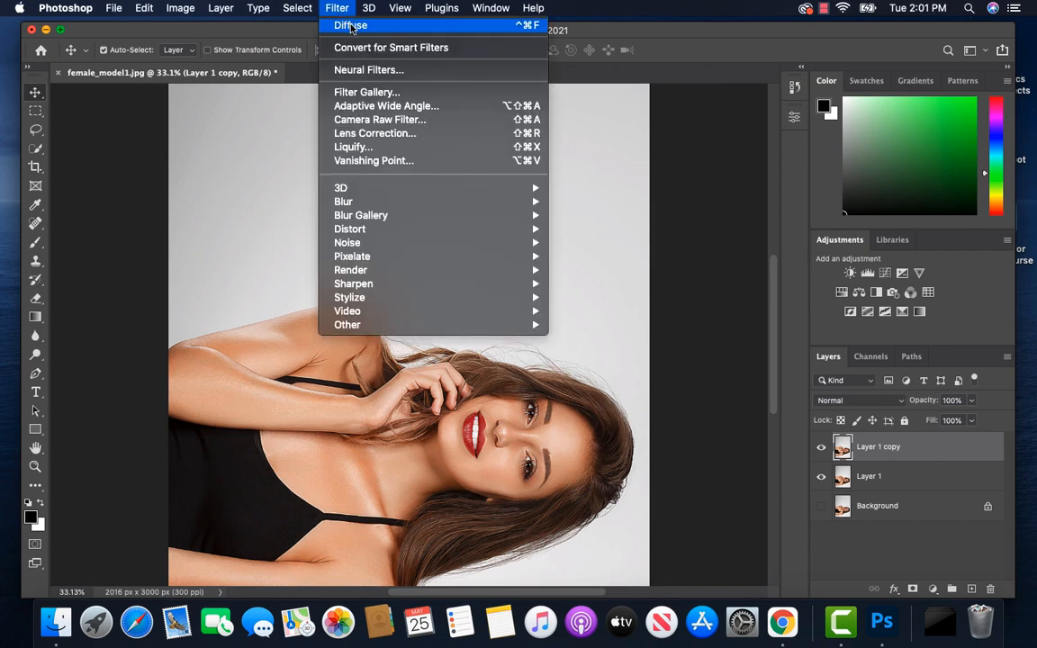
{"action": "left_click", "coordinate": [350, 25]}
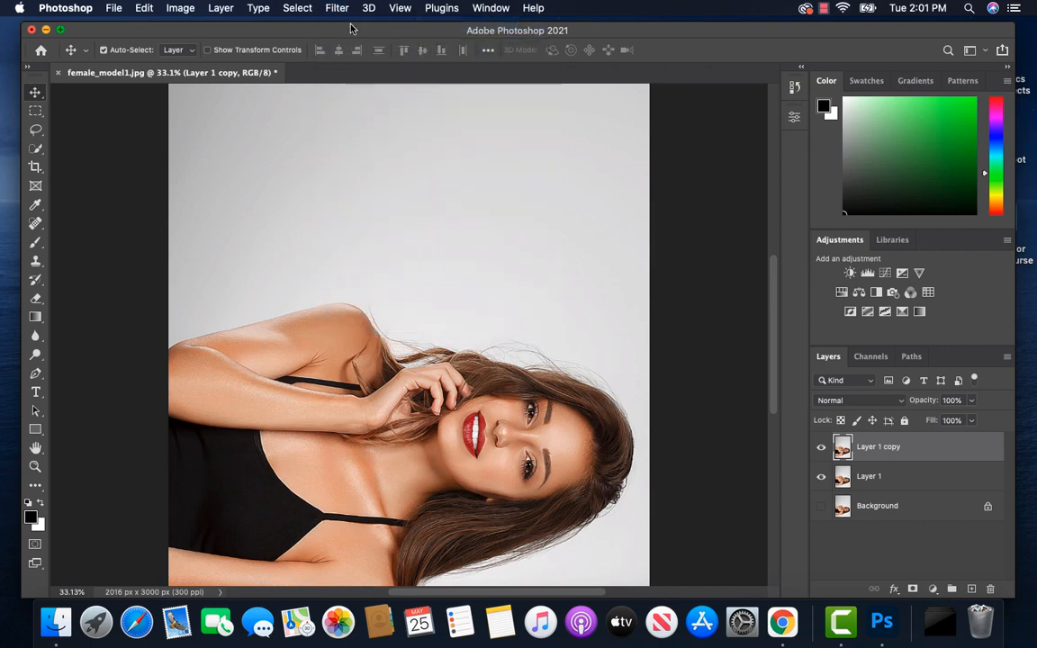
Step: Rotate the image another 90° clockwise so the portrait is upside down, and repeat the Diffuse filter on Layer 1 copy
{"action": "left_click", "coordinate": [180, 8]}
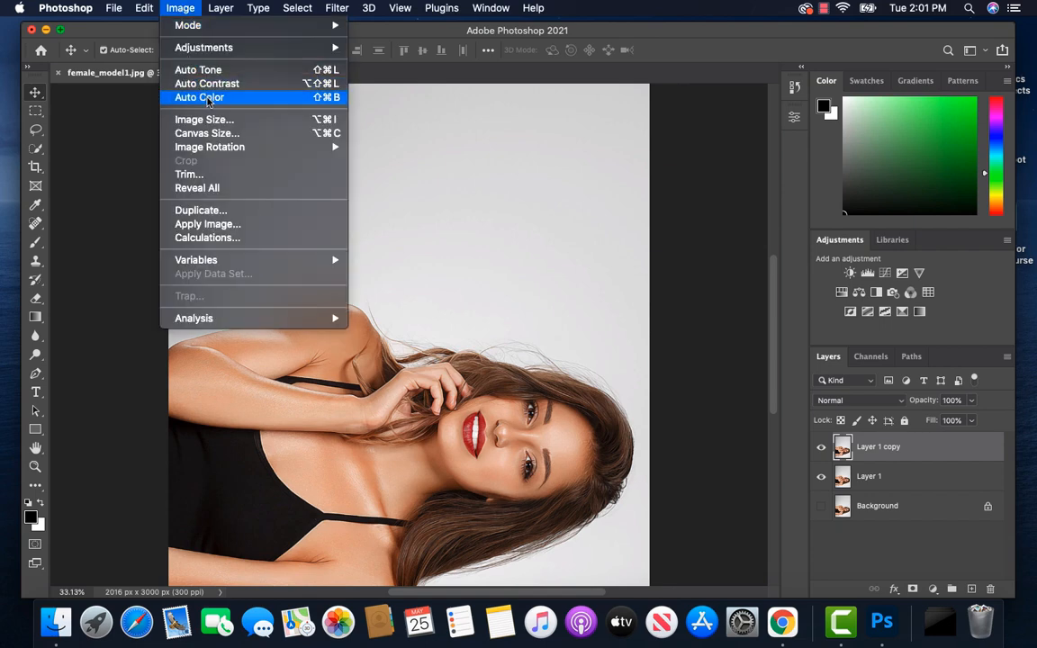
{"action": "mouse_move", "coordinate": [269, 147]}
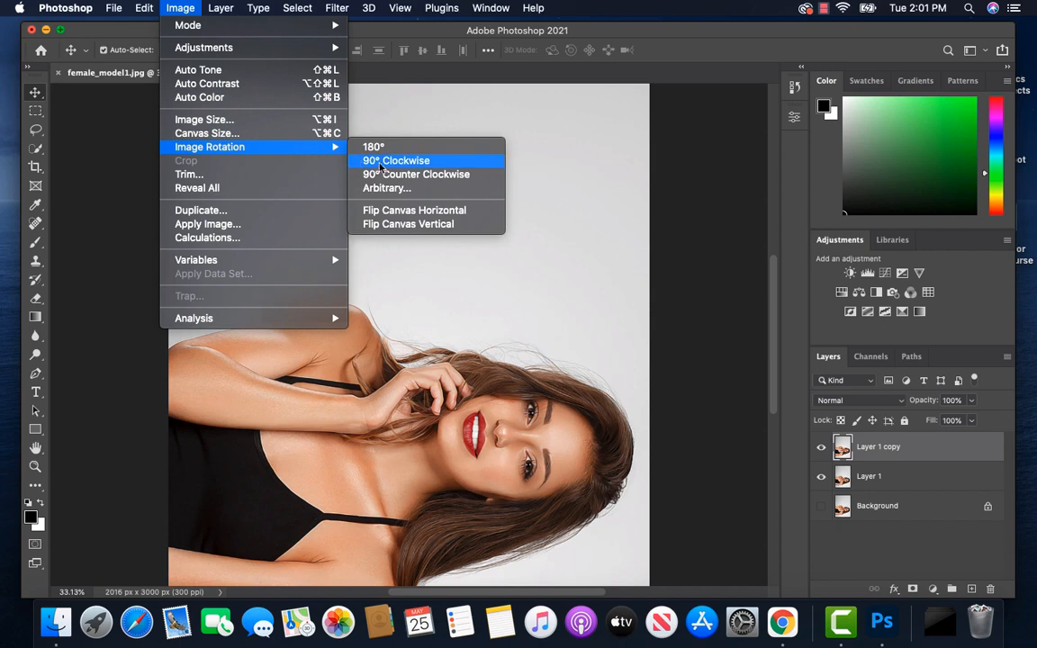
{"action": "left_click", "coordinate": [353, 161]}
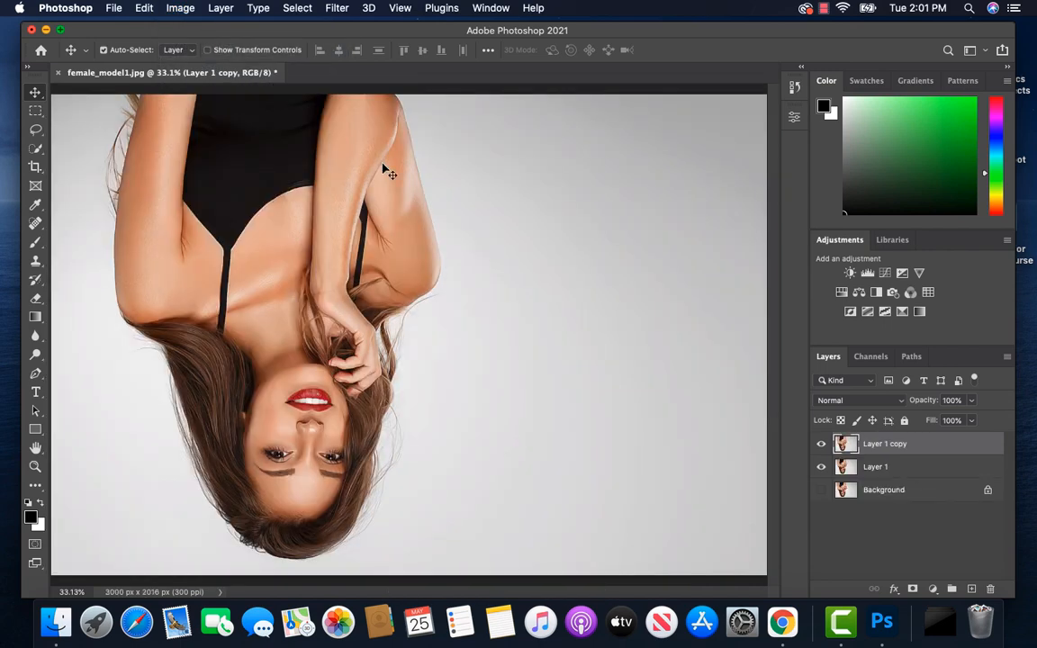
{"action": "left_click", "coordinate": [339, 9]}
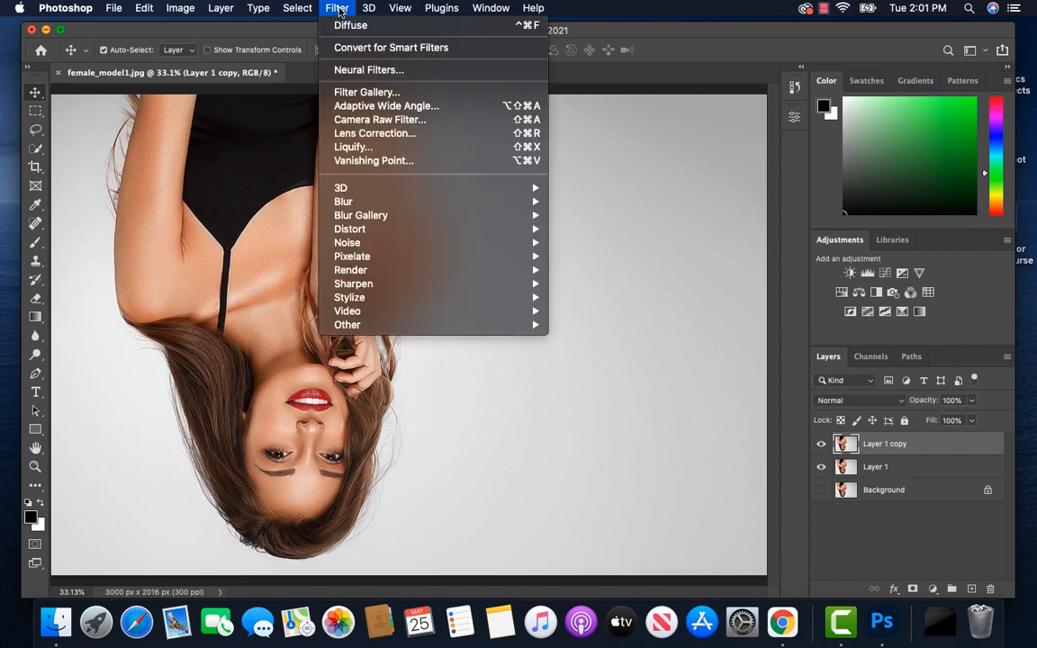
{"action": "left_click", "coordinate": [347, 22]}
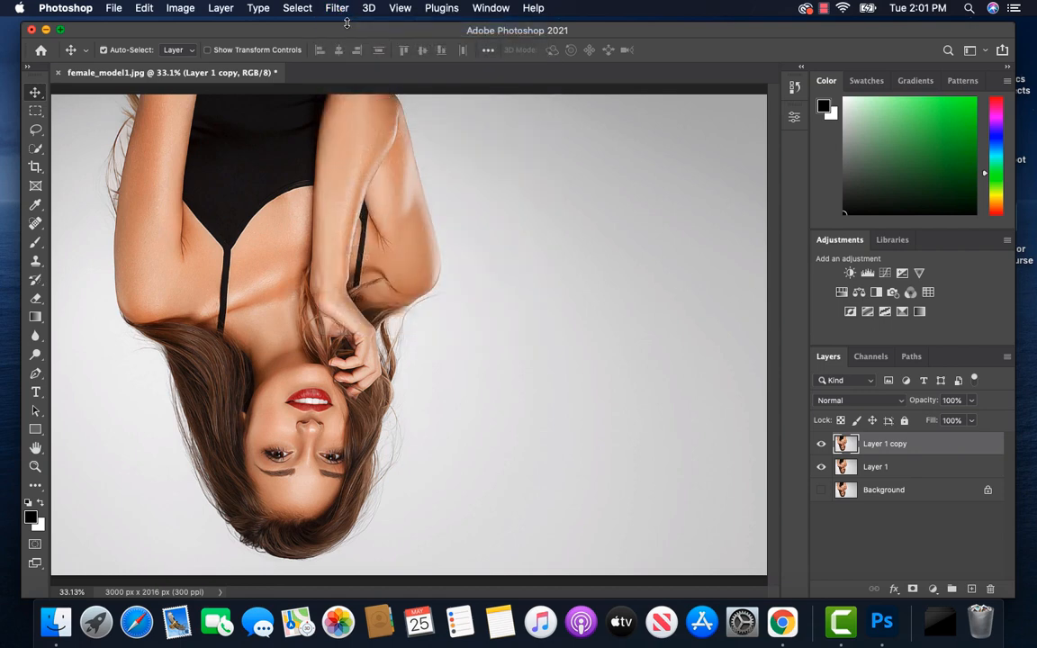
Step: Turn the upside-down image a further 90° clockwise and run the Diffuse filter again on Layer 1 copy
{"action": "left_click", "coordinate": [180, 9]}
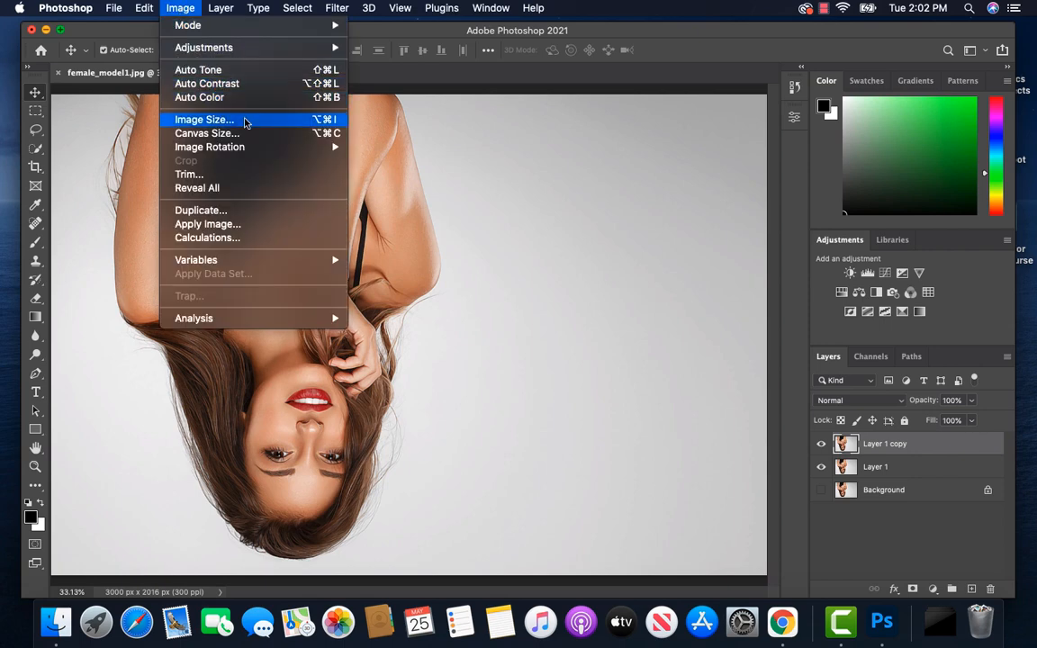
{"action": "mouse_move", "coordinate": [288, 151]}
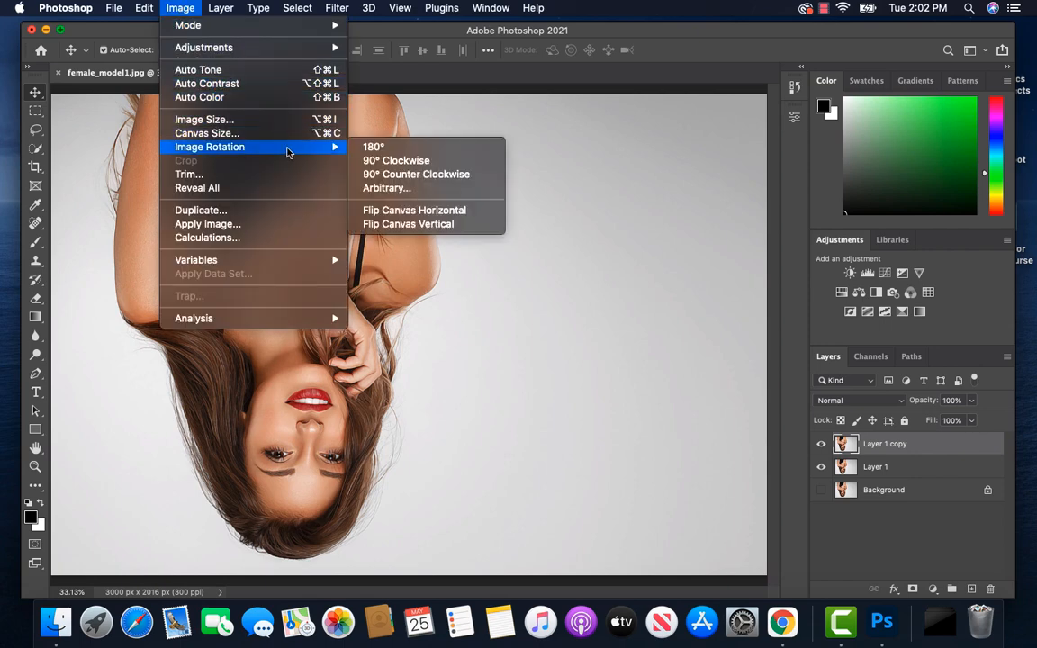
{"action": "left_click", "coordinate": [394, 162]}
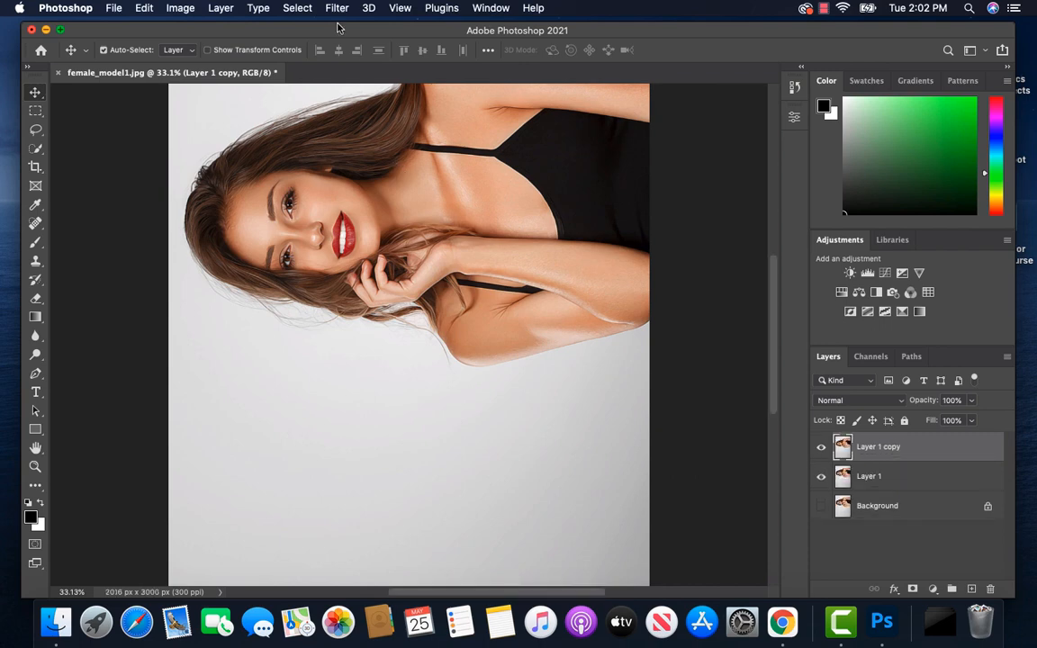
{"action": "left_click", "coordinate": [337, 9]}
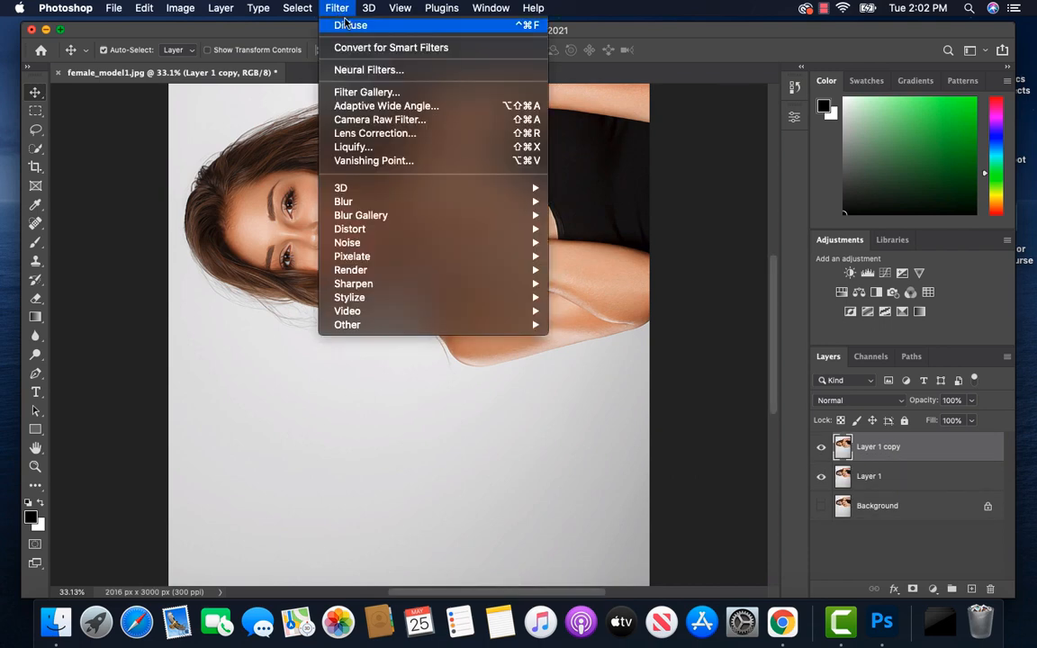
{"action": "left_click", "coordinate": [348, 26]}
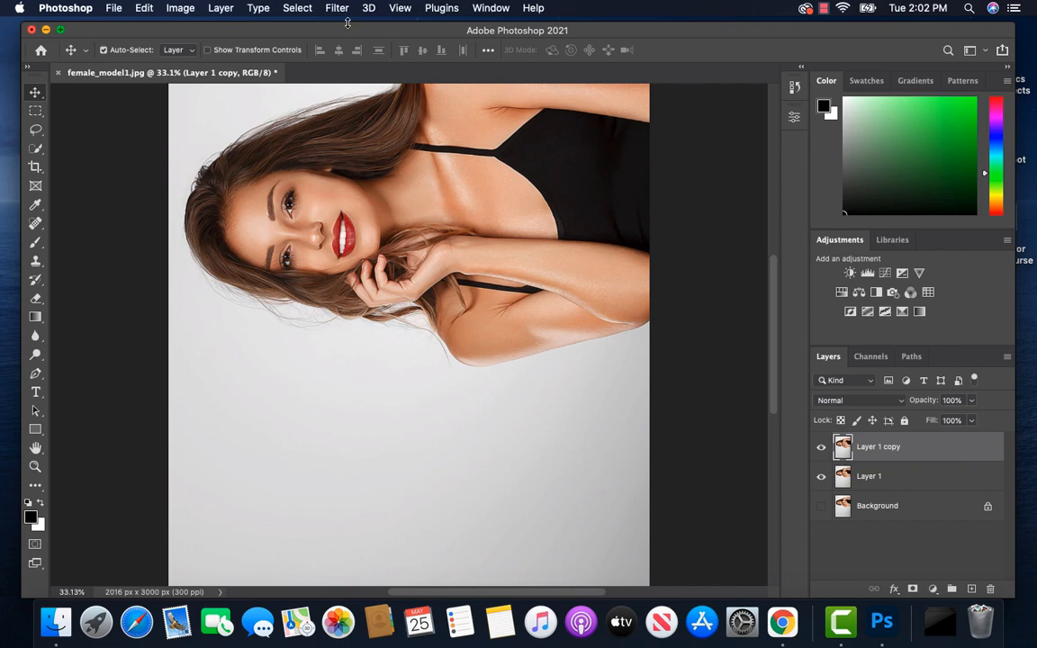
Step: Rotate the image a final 90° clockwise back to upright and apply the Diffuse filter once more to Layer 1 copy
{"action": "left_click", "coordinate": [182, 9]}
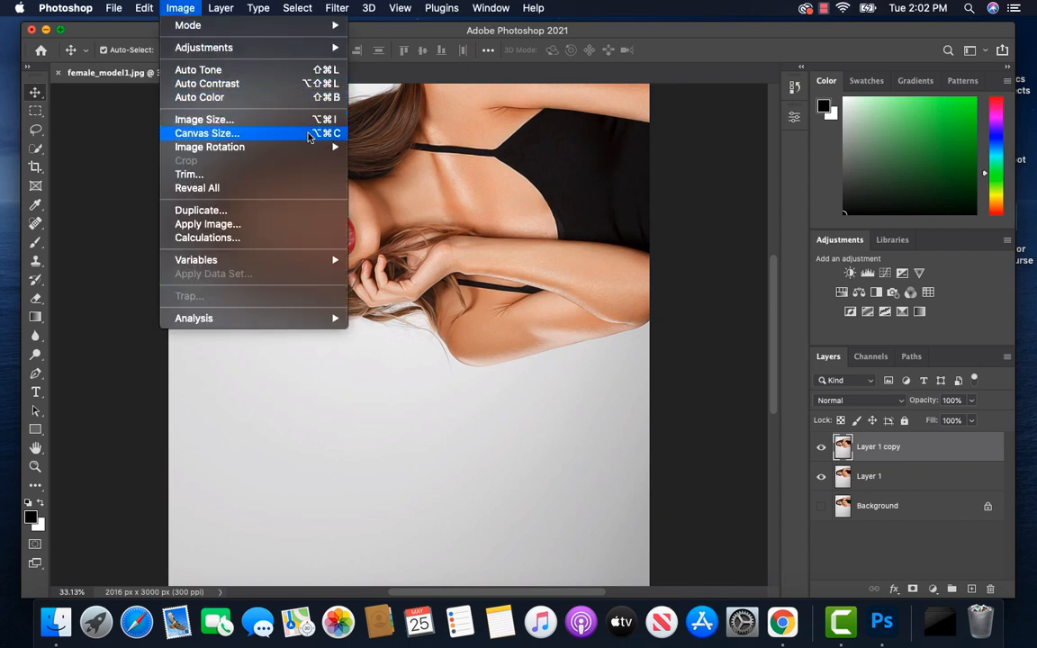
{"action": "mouse_move", "coordinate": [290, 145]}
{"action": "left_click", "coordinate": [382, 161]}
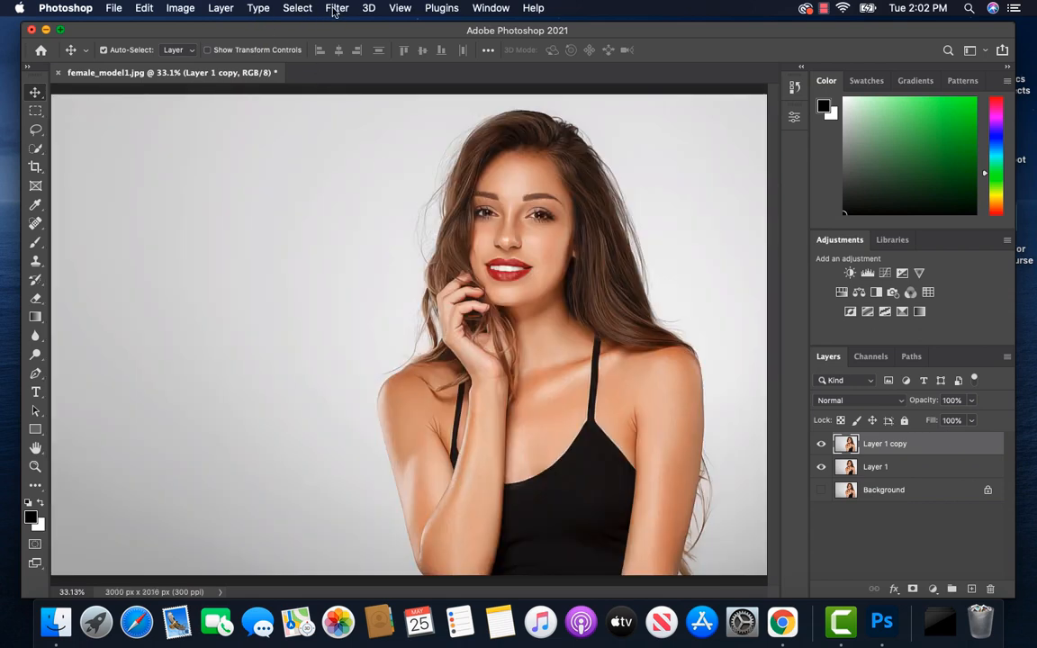
{"action": "left_click", "coordinate": [337, 9]}
{"action": "left_click", "coordinate": [343, 25]}
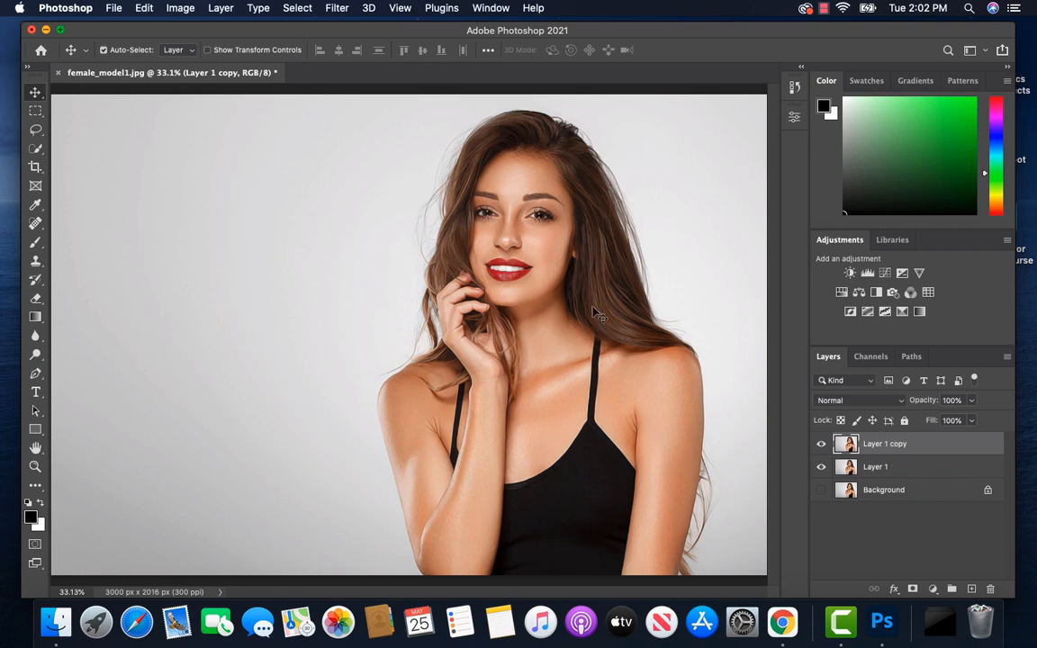
Step: Apply Smart Sharpen to Layer 1 copy with amount 240%, radius 3.0 px, reduce noise 30% and Gaussian Blur removal
{"action": "left_click", "coordinate": [335, 9]}
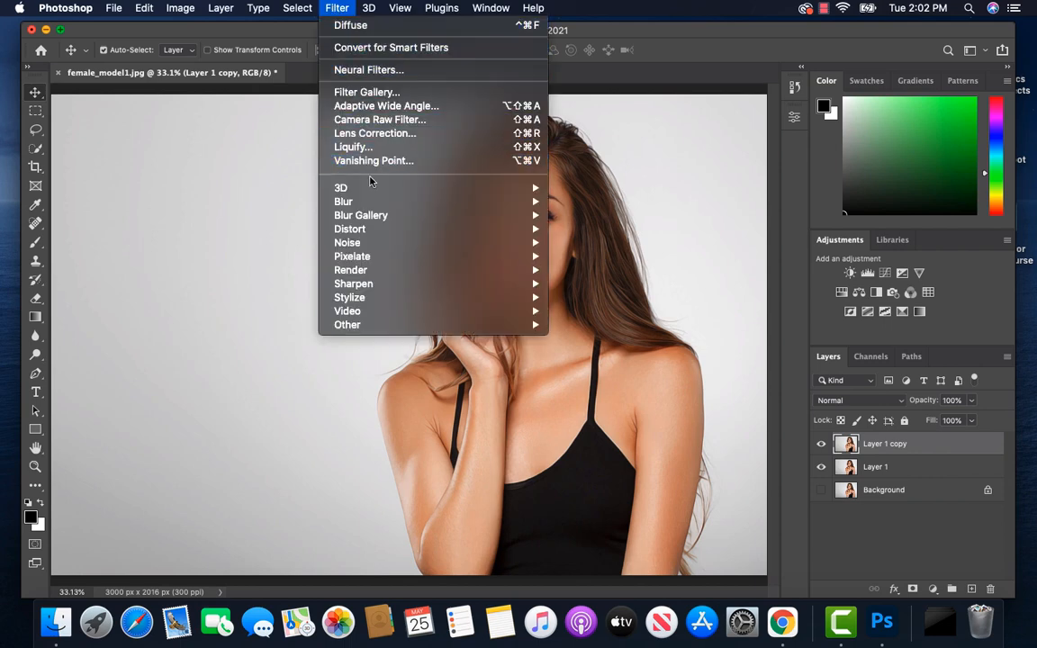
{"action": "mouse_move", "coordinate": [405, 289]}
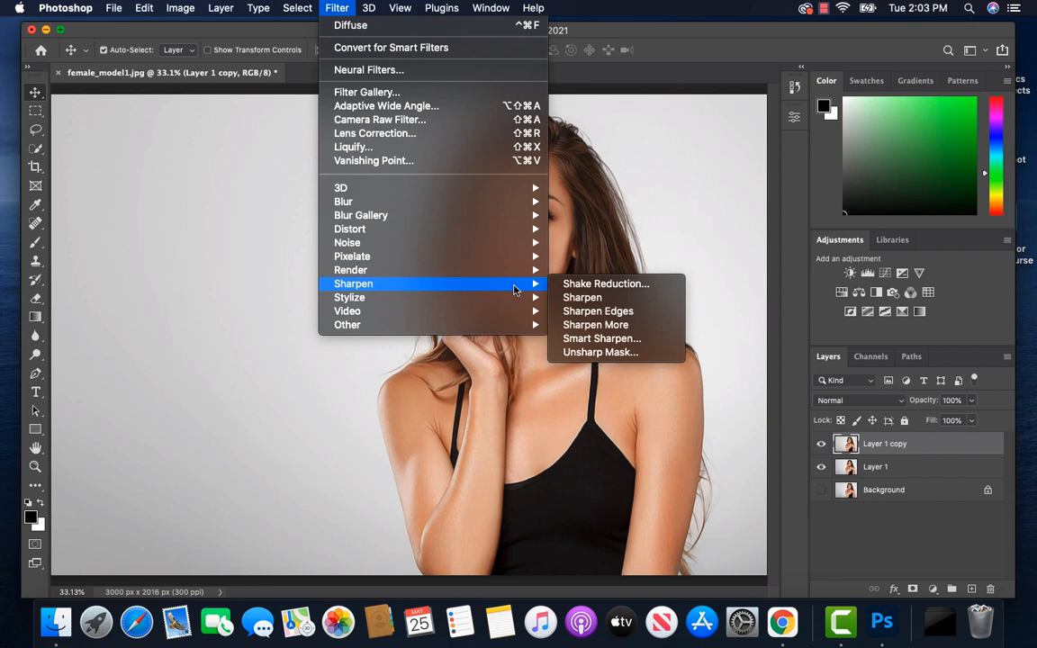
{"action": "left_click", "coordinate": [601, 340]}
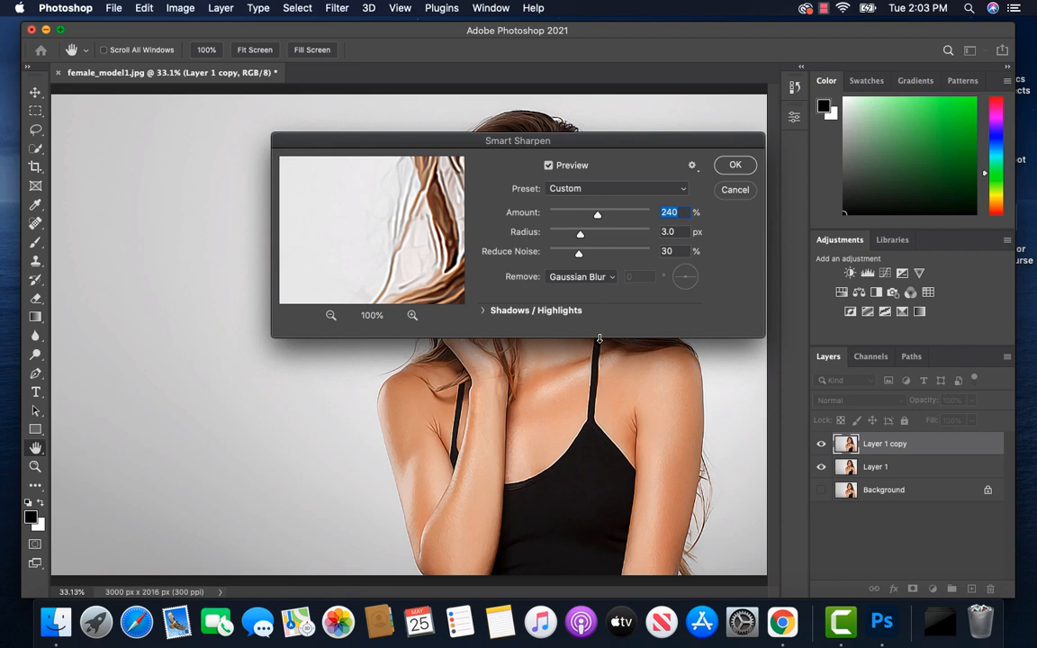
{"action": "left_click", "coordinate": [734, 167]}
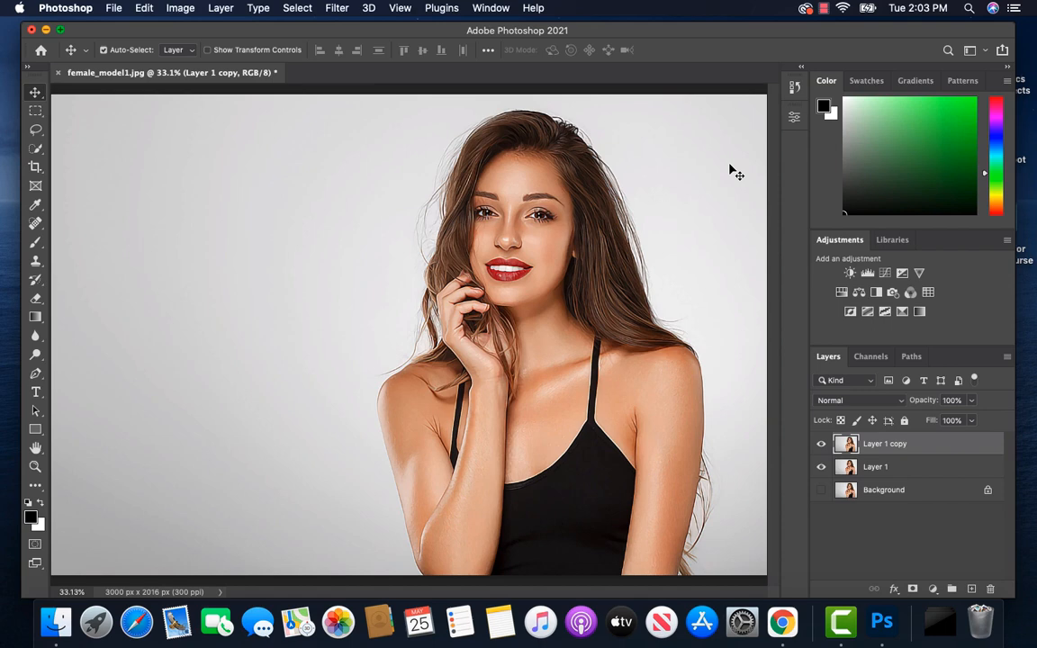
Step: Apply the Stylize Diffuse filter in Anisotropic mode to the sharpened Layer 1 copy
{"action": "left_click", "coordinate": [338, 8]}
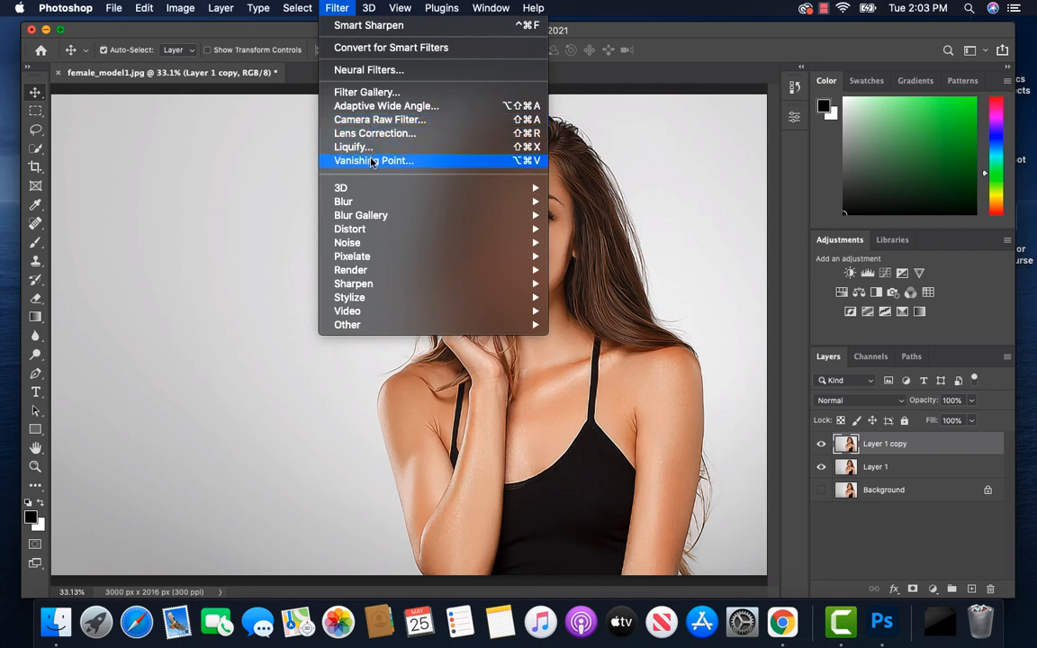
{"action": "mouse_move", "coordinate": [410, 299]}
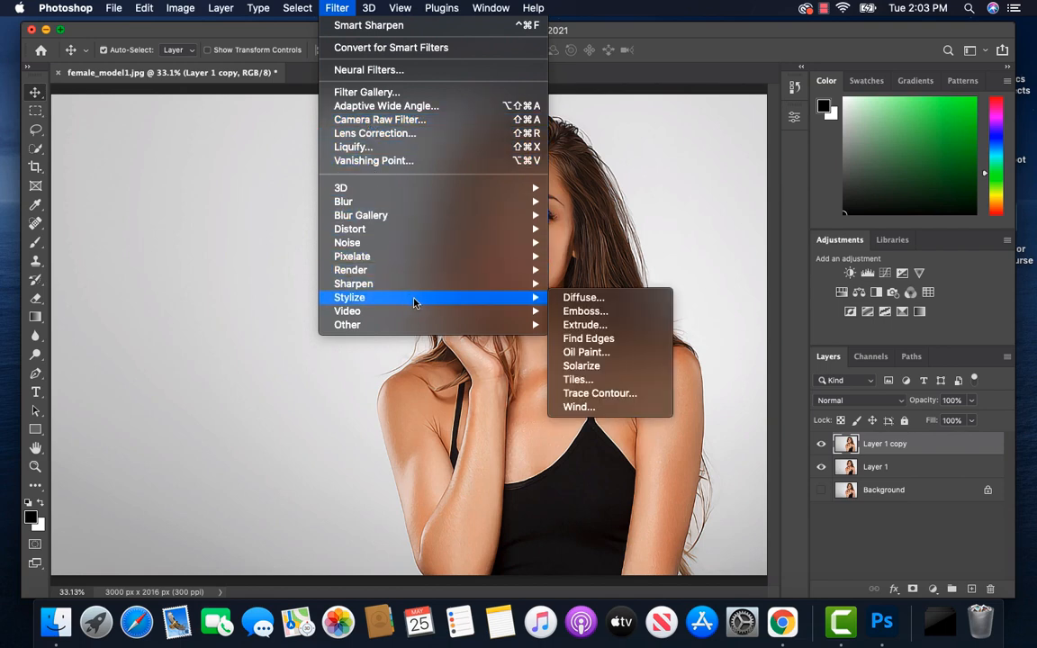
{"action": "left_click", "coordinate": [581, 298]}
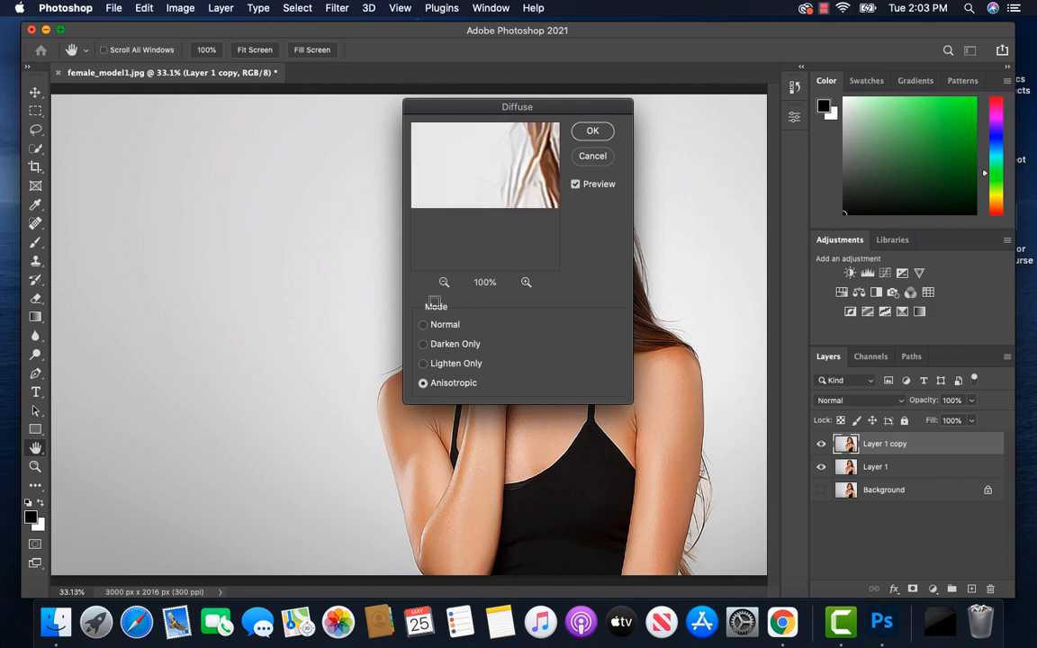
{"action": "left_click", "coordinate": [593, 132]}
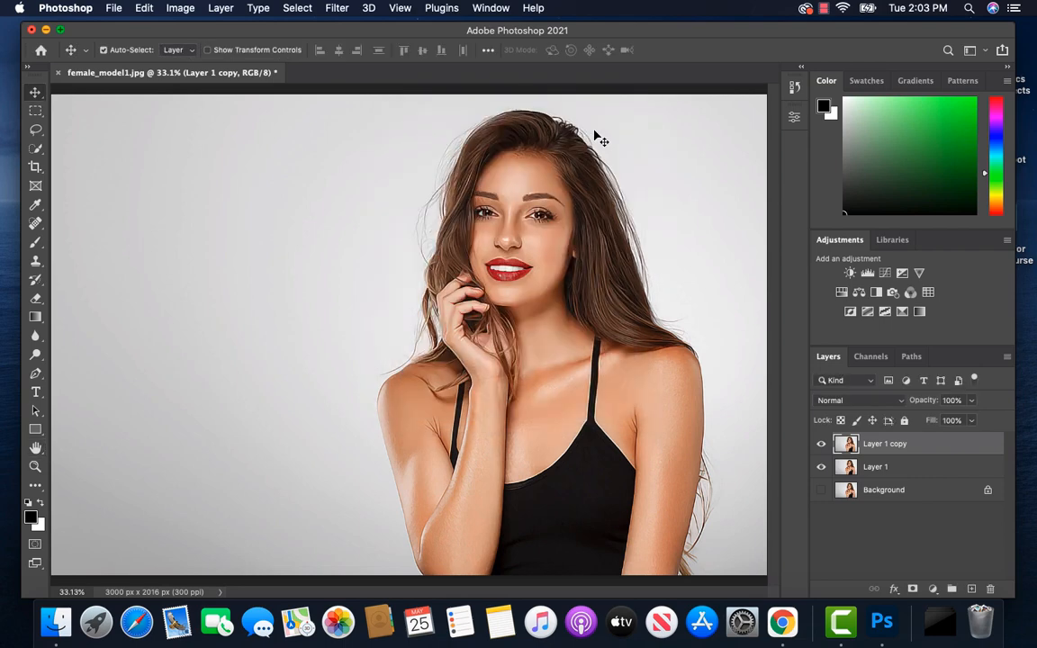
Step: Rotate the upright image 90° clockwise and reapply the Diffuse filter to Layer 1 copy
{"action": "left_click", "coordinate": [180, 9]}
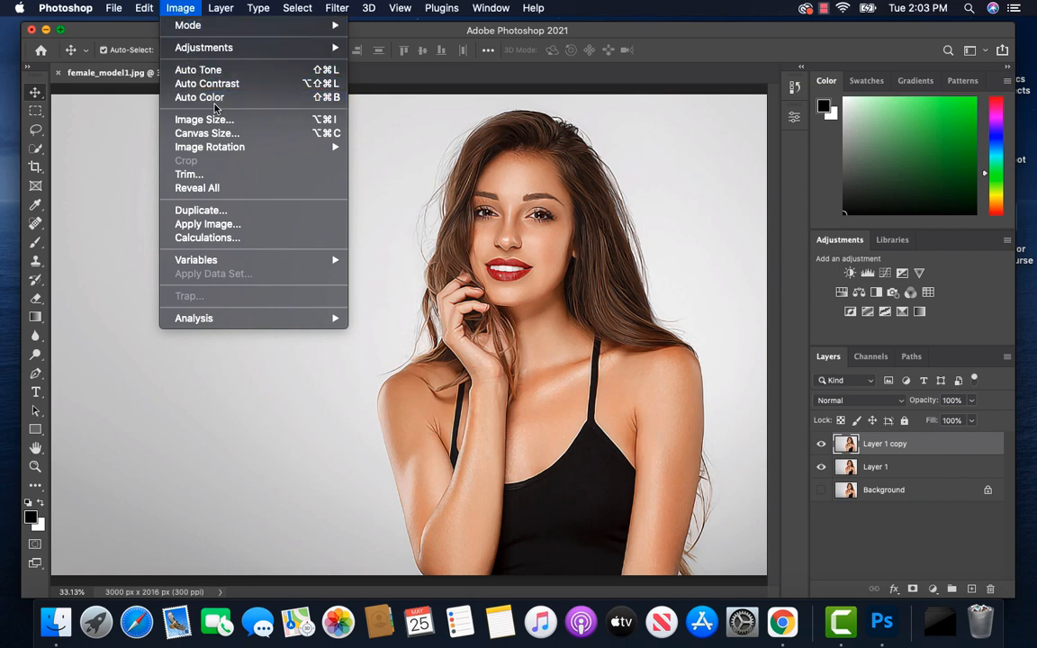
{"action": "mouse_move", "coordinate": [234, 147]}
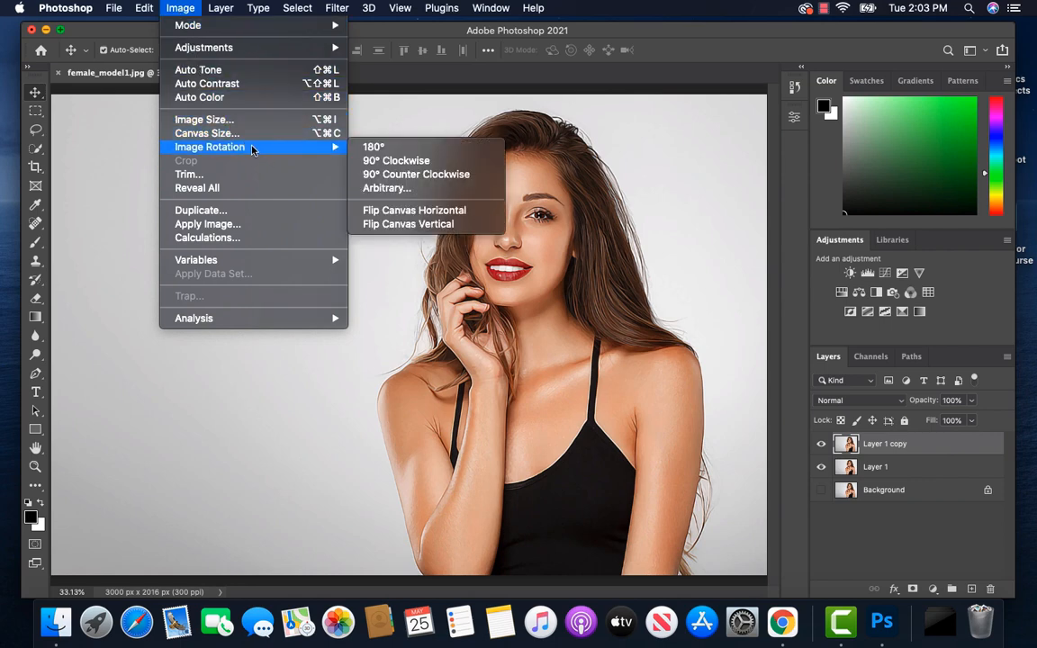
{"action": "left_click", "coordinate": [389, 160]}
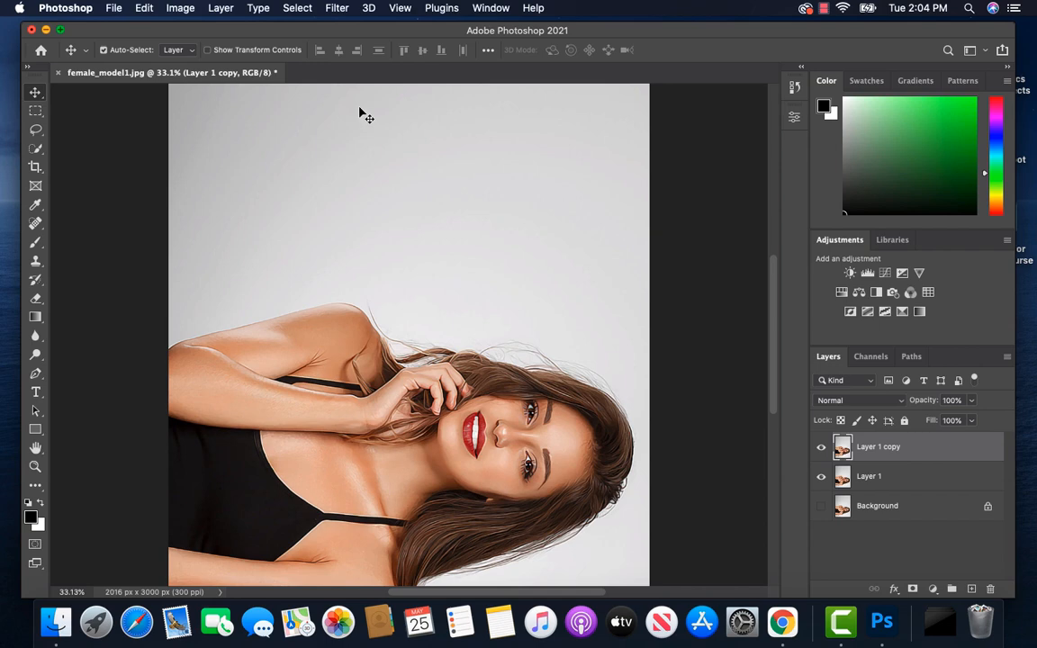
{"action": "left_click", "coordinate": [338, 8]}
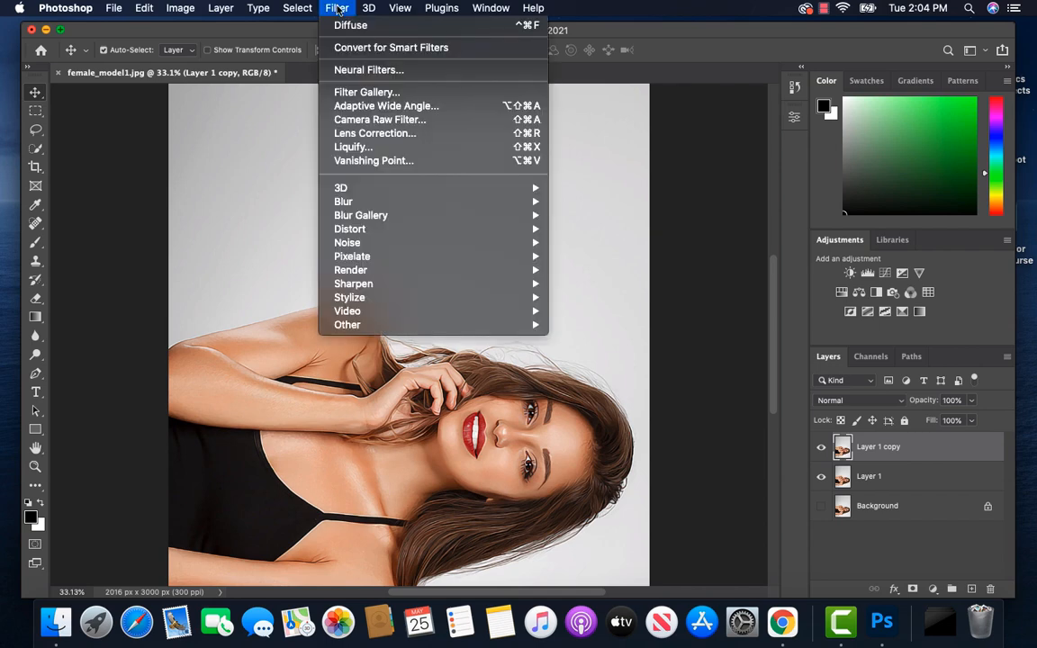
{"action": "left_click", "coordinate": [351, 26]}
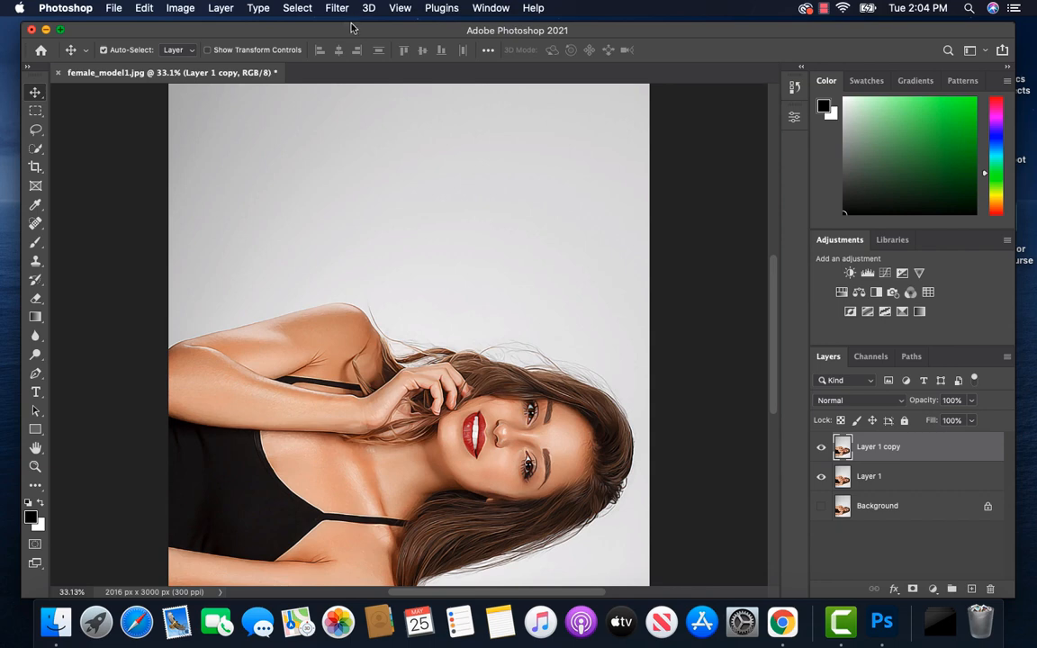
Step: Rotate the image another 90° clockwise so the portrait is upside down, and repeat the Diffuse filter
{"action": "left_click", "coordinate": [180, 8]}
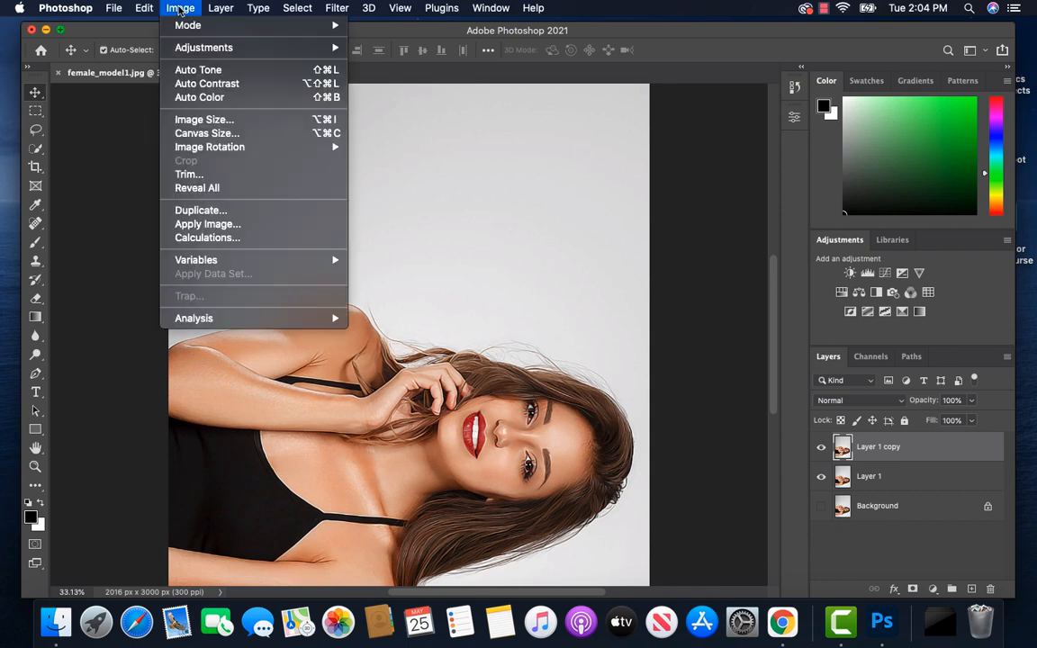
{"action": "mouse_move", "coordinate": [209, 147]}
{"action": "left_click", "coordinate": [389, 160]}
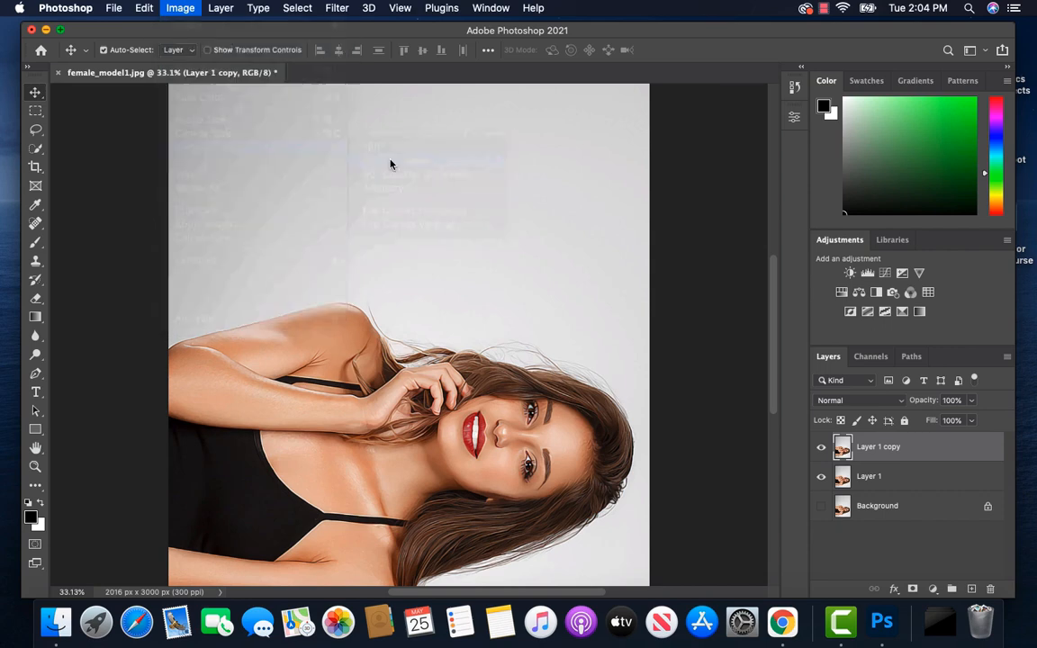
{"action": "left_click", "coordinate": [337, 8]}
{"action": "left_click", "coordinate": [458, 155]}
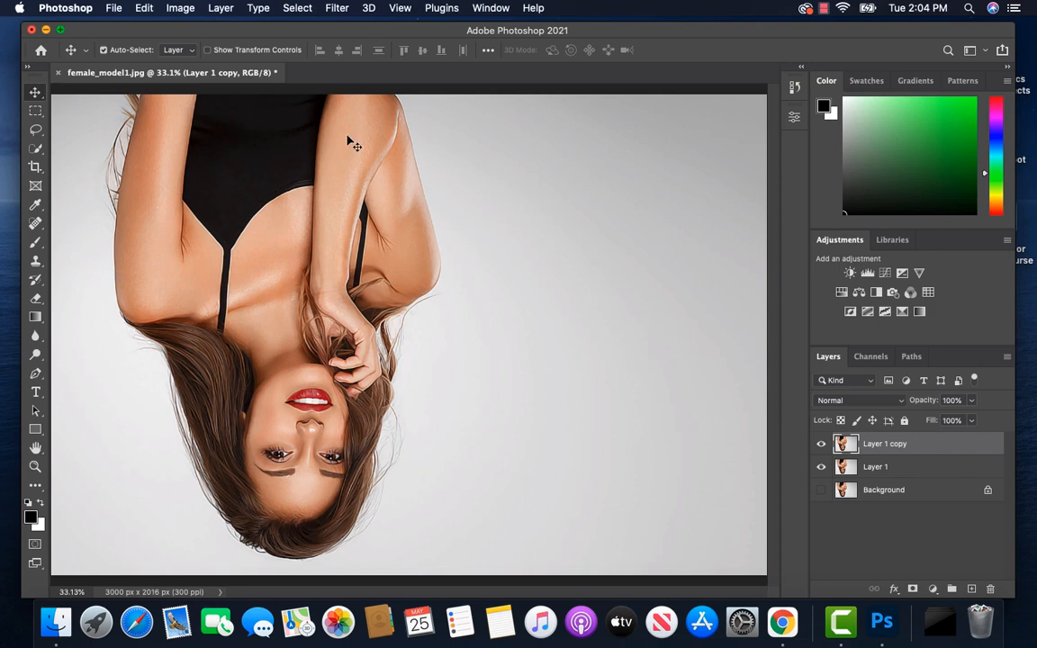
Step: Turn the upside-down image a further 90° clockwise and run the Diffuse filter again on Layer 1 copy
{"action": "left_click", "coordinate": [180, 8]}
{"action": "mouse_move", "coordinate": [230, 147]}
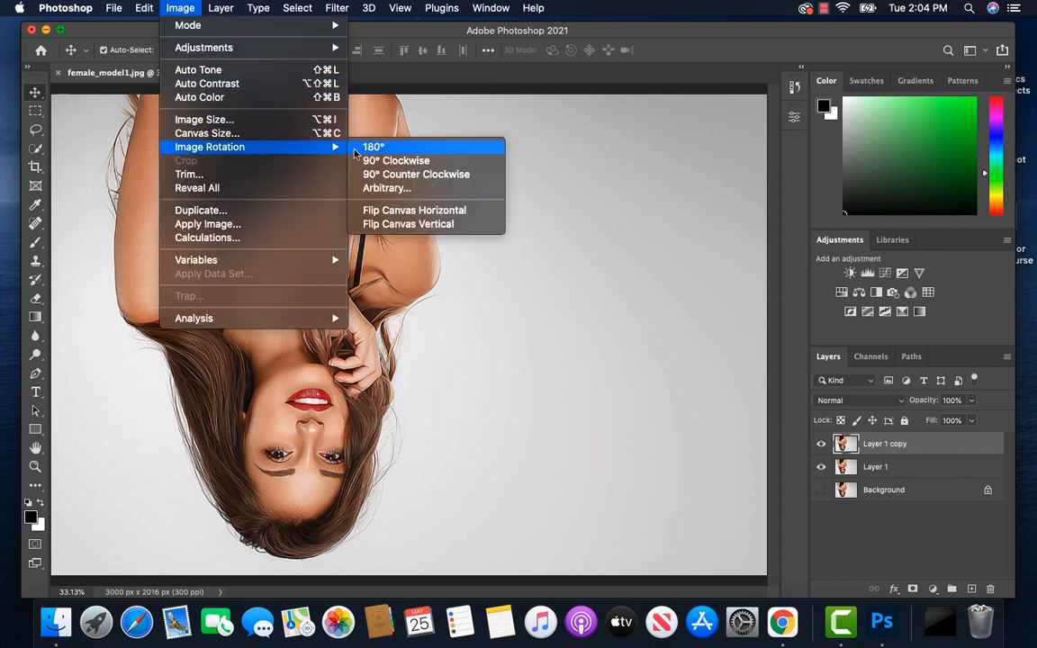
{"action": "left_click", "coordinate": [383, 160]}
{"action": "left_click", "coordinate": [337, 9]}
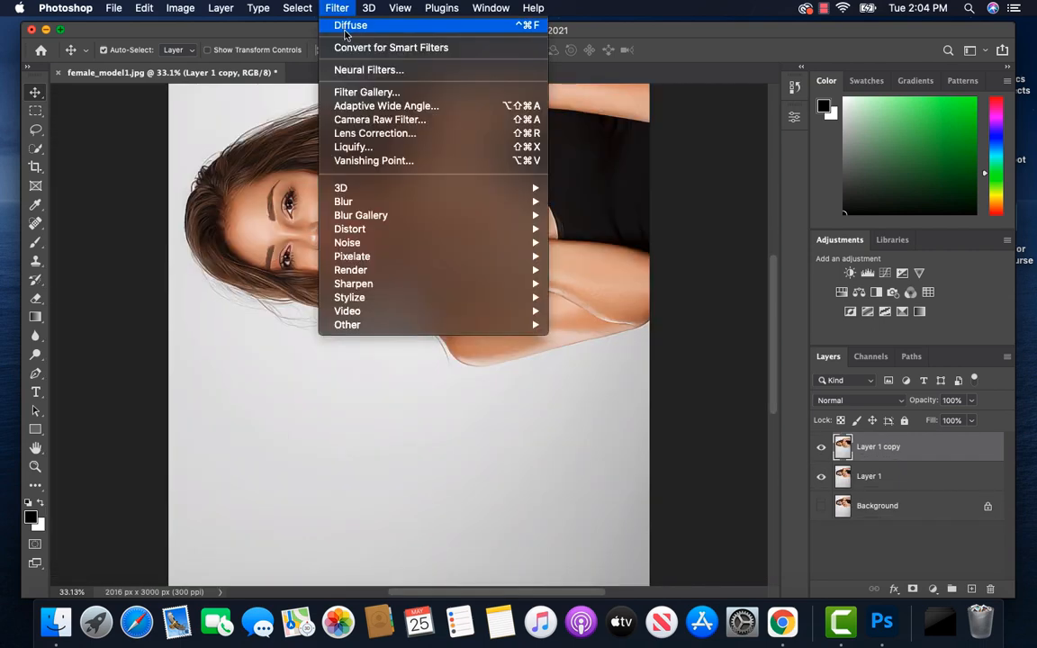
{"action": "left_click", "coordinate": [344, 28]}
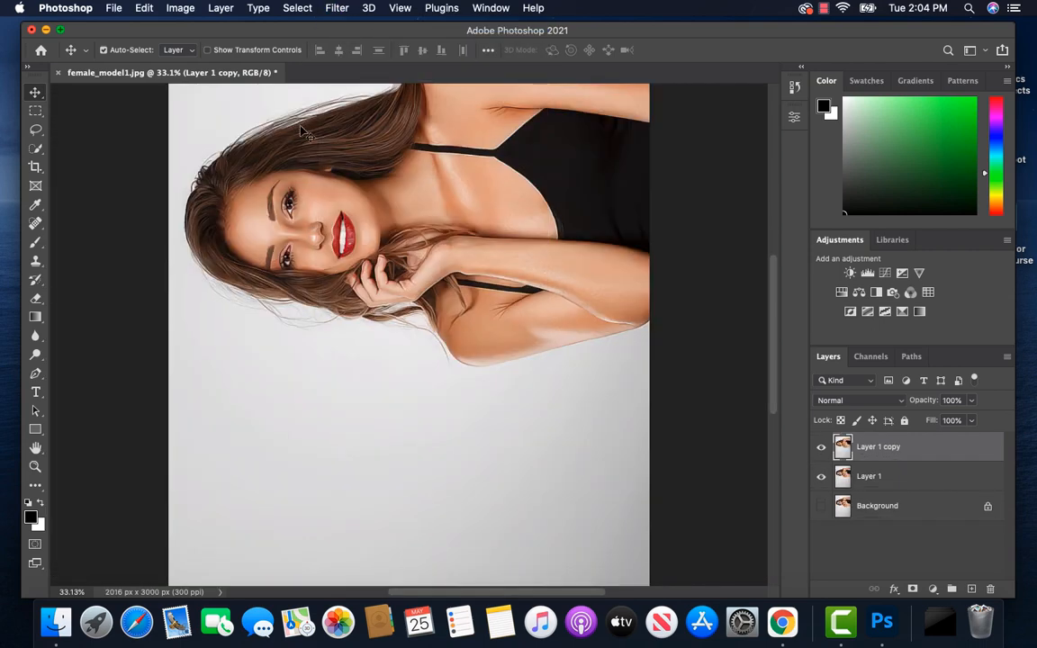
Step: Rotate the image 90° clockwise back to upright, apply Diffuse once more, and compare the result by toggling Layer 1 copy's visibility
{"action": "left_click", "coordinate": [179, 8]}
{"action": "mouse_move", "coordinate": [284, 151]}
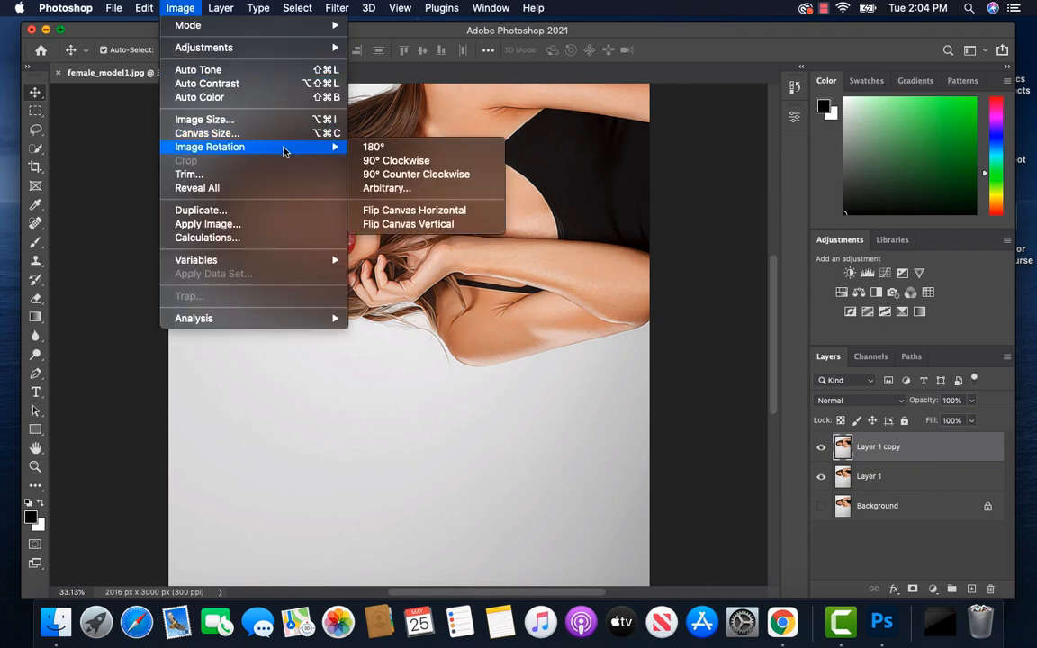
{"action": "left_click", "coordinate": [396, 160]}
{"action": "left_click", "coordinate": [335, 9]}
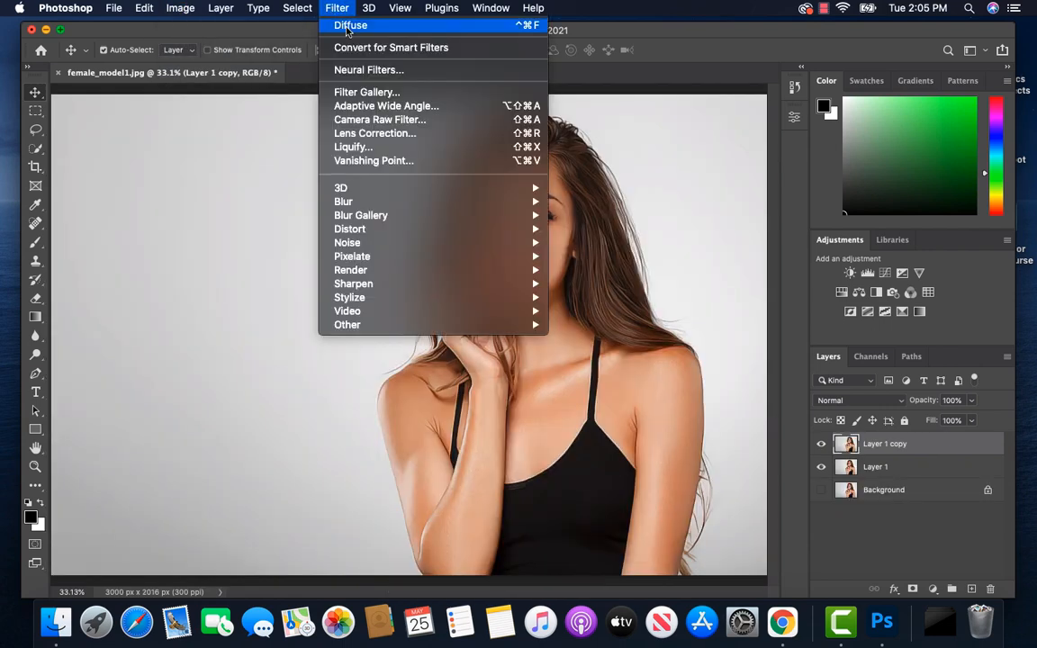
{"action": "left_click", "coordinate": [349, 26]}
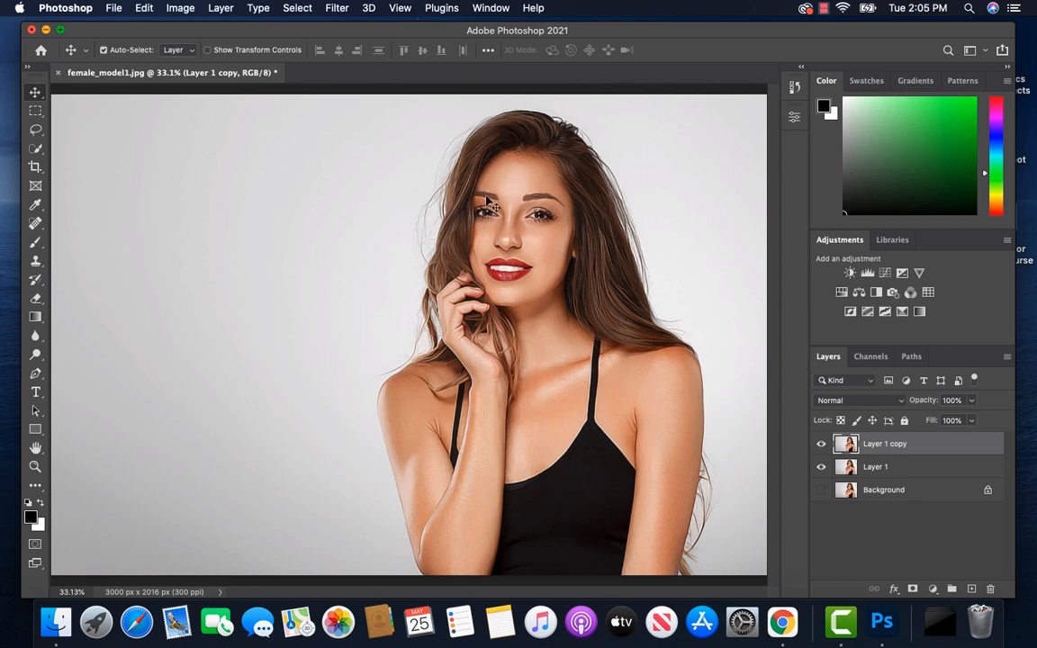
{"action": "left_click", "coordinate": [822, 446]}
Step: Smart Sharpen Layer 1 copy again at 240% amount, 3.0 px radius and 30% noise reduction, and compare it with the layer hidden
{"action": "left_click", "coordinate": [338, 9]}
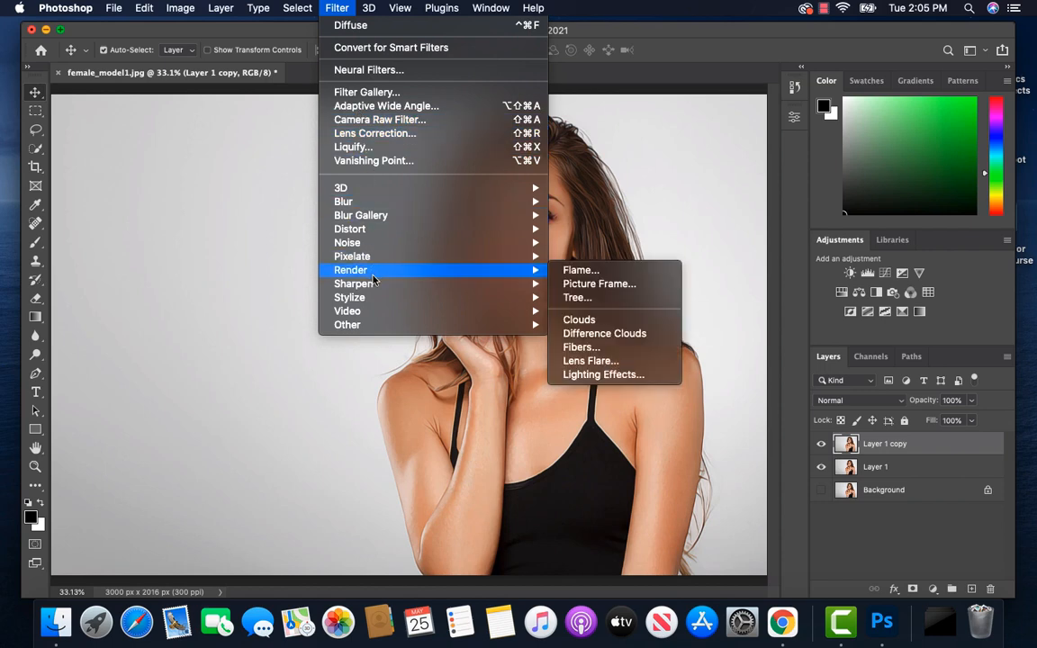
{"action": "mouse_move", "coordinate": [414, 291]}
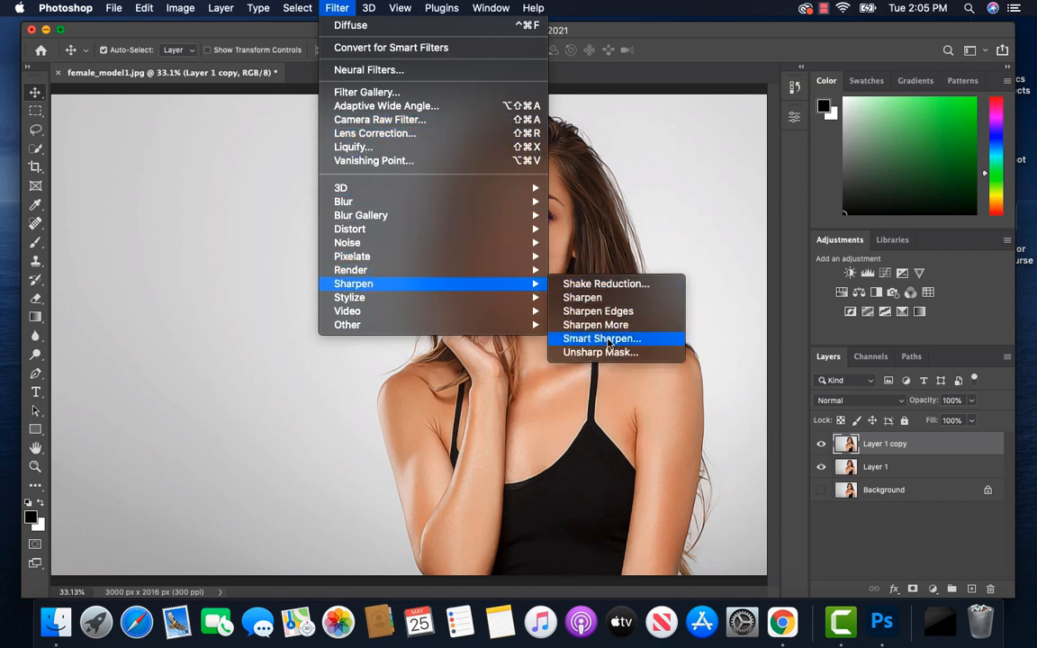
{"action": "left_click", "coordinate": [602, 339]}
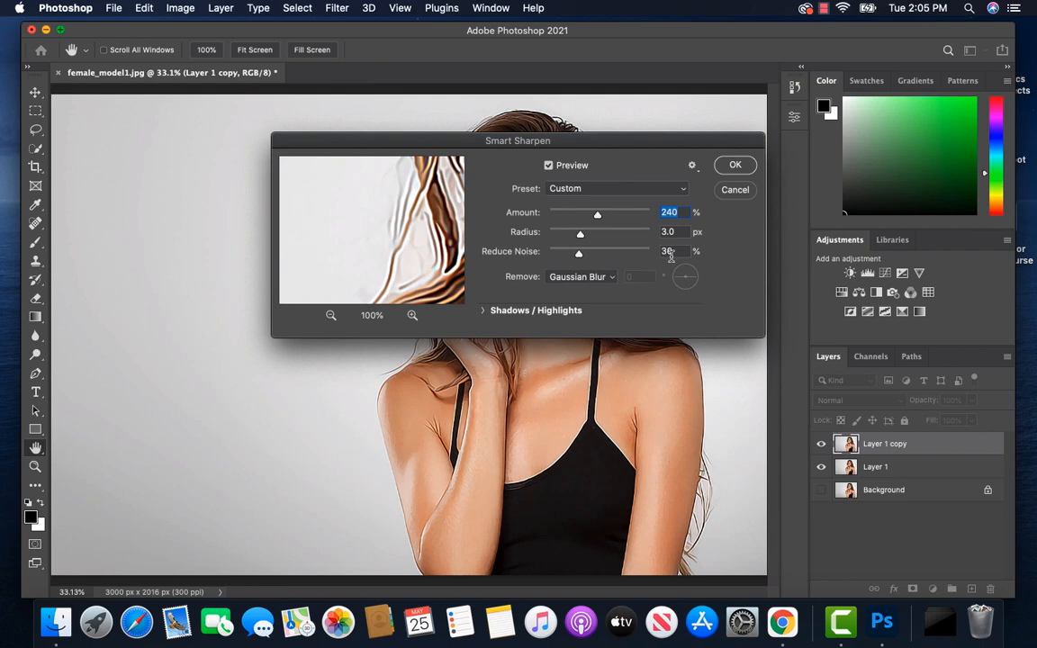
{"action": "left_click", "coordinate": [736, 166]}
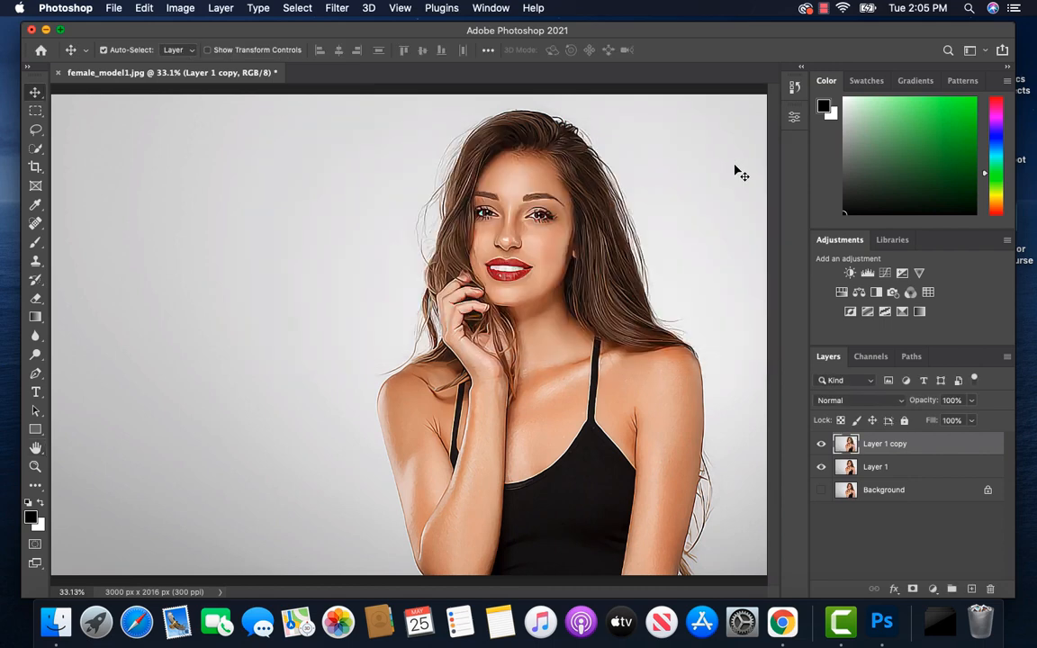
{"action": "left_click", "coordinate": [822, 446]}
{"action": "left_click", "coordinate": [822, 446]}
Step: Delete Layer 1, leaving only Layer 1 copy above the Background
{"action": "left_click", "coordinate": [899, 469]}
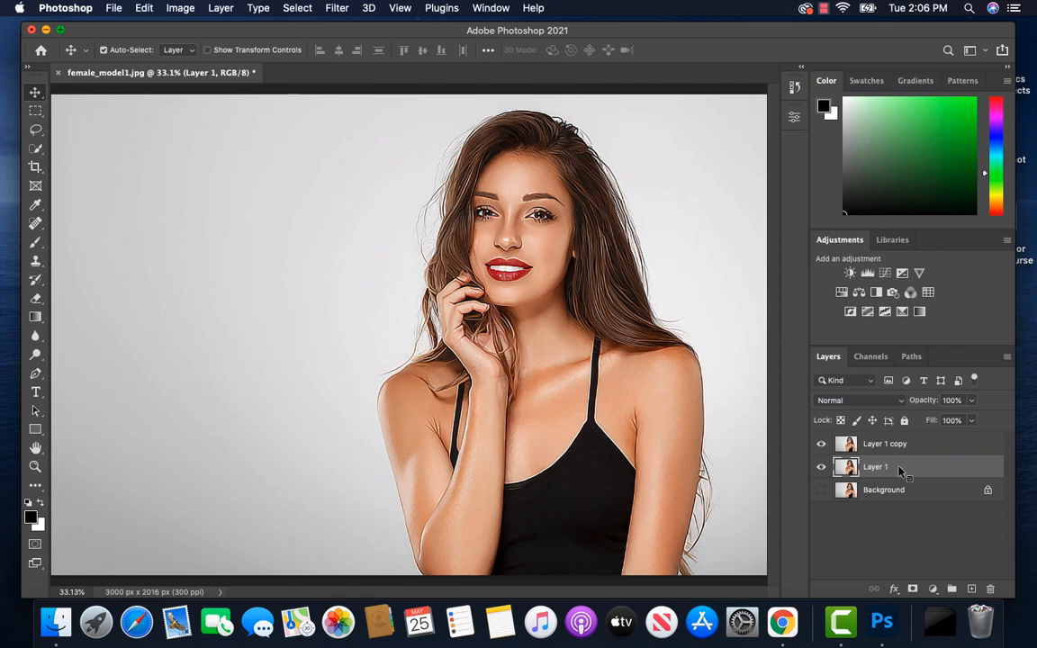
{"action": "right_click", "coordinate": [899, 469]}
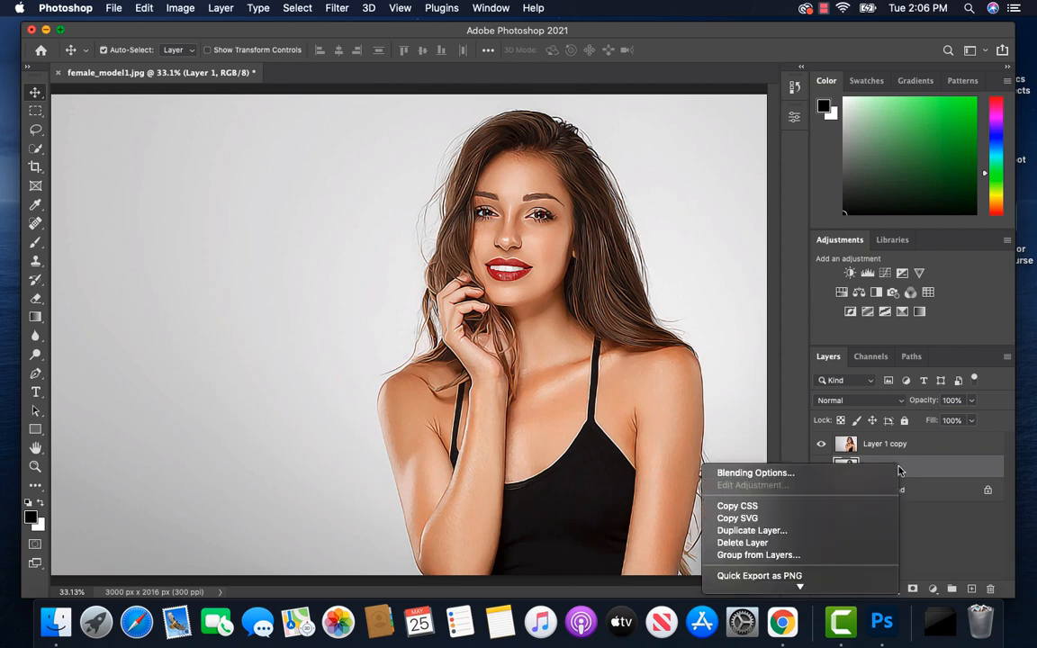
{"action": "left_click", "coordinate": [778, 544]}
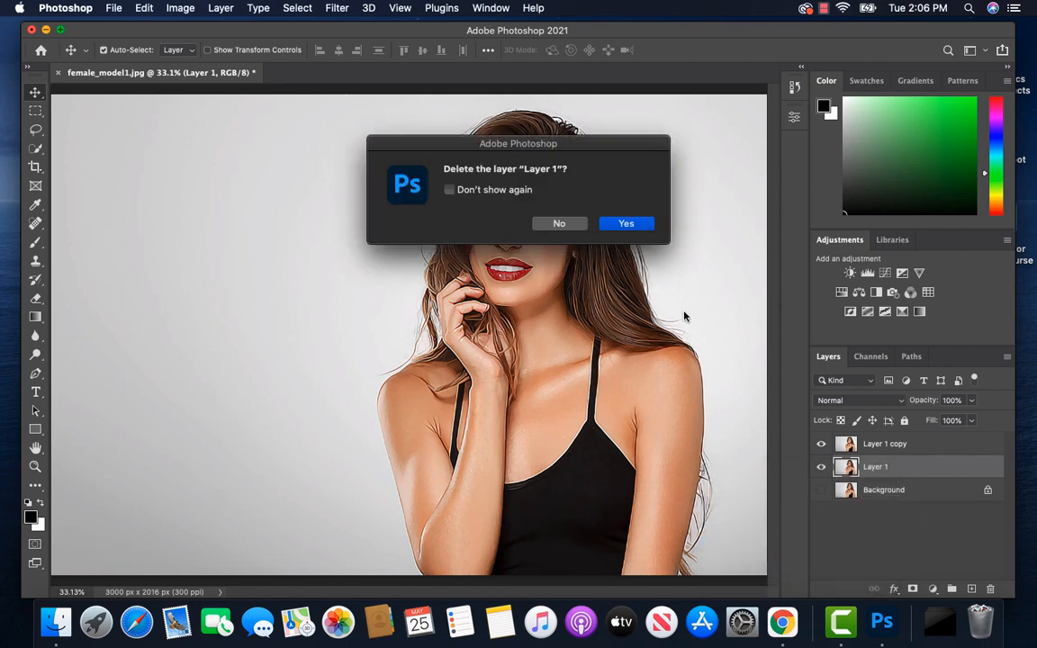
{"action": "left_click", "coordinate": [625, 224]}
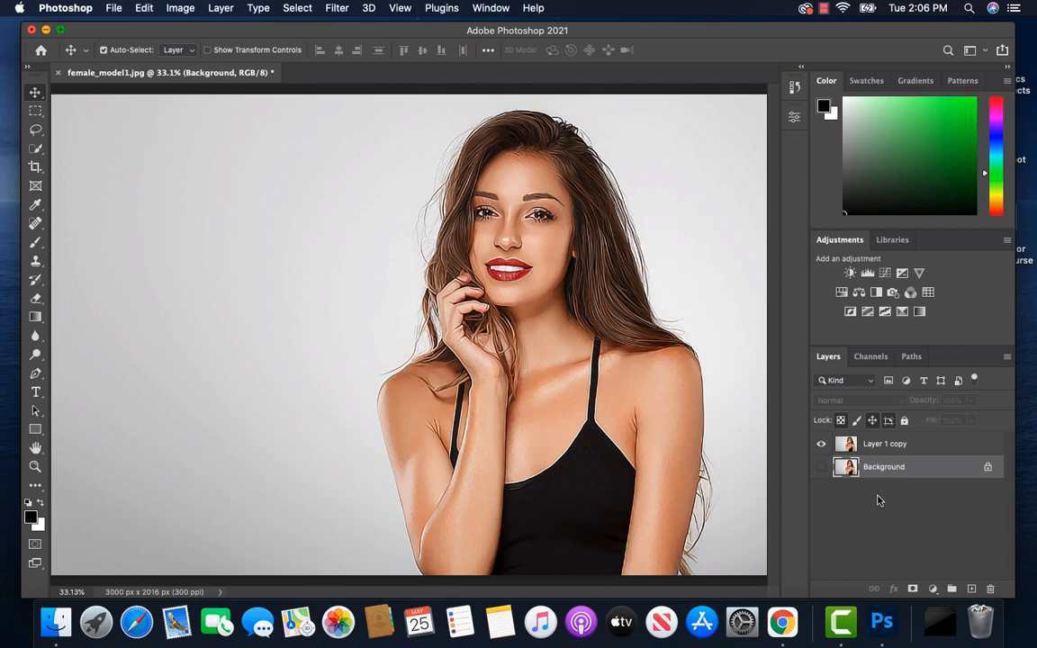
Step: Convert Layer 1 copy to a smart object and duplicate it twice
{"action": "left_click", "coordinate": [896, 445]}
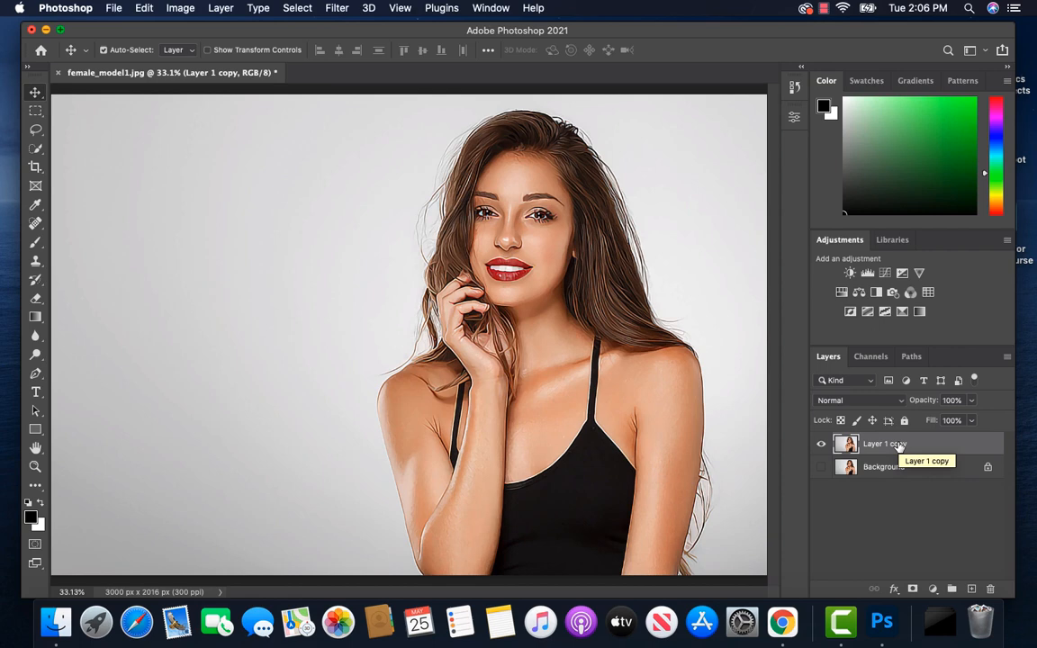
{"action": "right_click", "coordinate": [898, 445]}
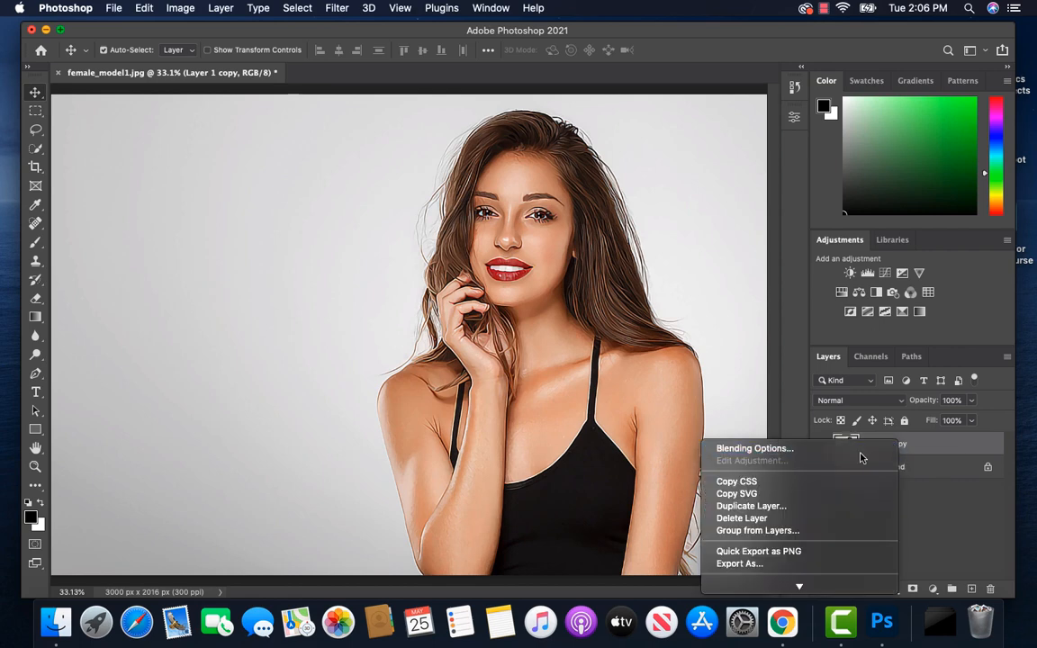
{"action": "scroll", "coordinate": [813, 515], "scroll_direction": "down", "scroll_amount": 5}
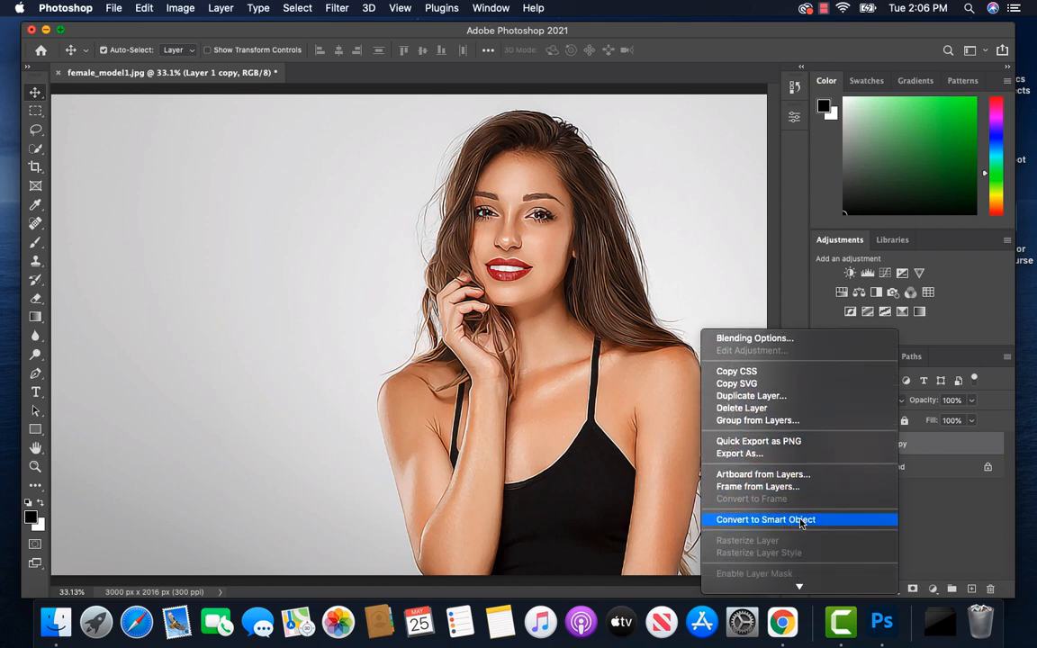
{"action": "left_click", "coordinate": [804, 520]}
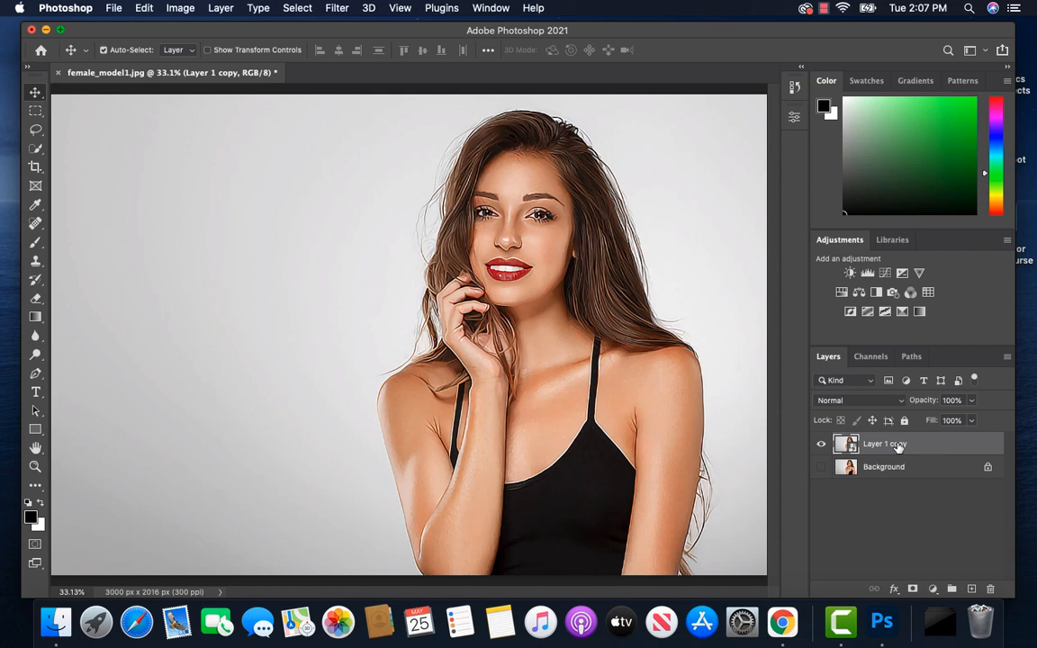
{"action": "key", "text": "super+j"}
{"action": "key", "text": "super+j"}
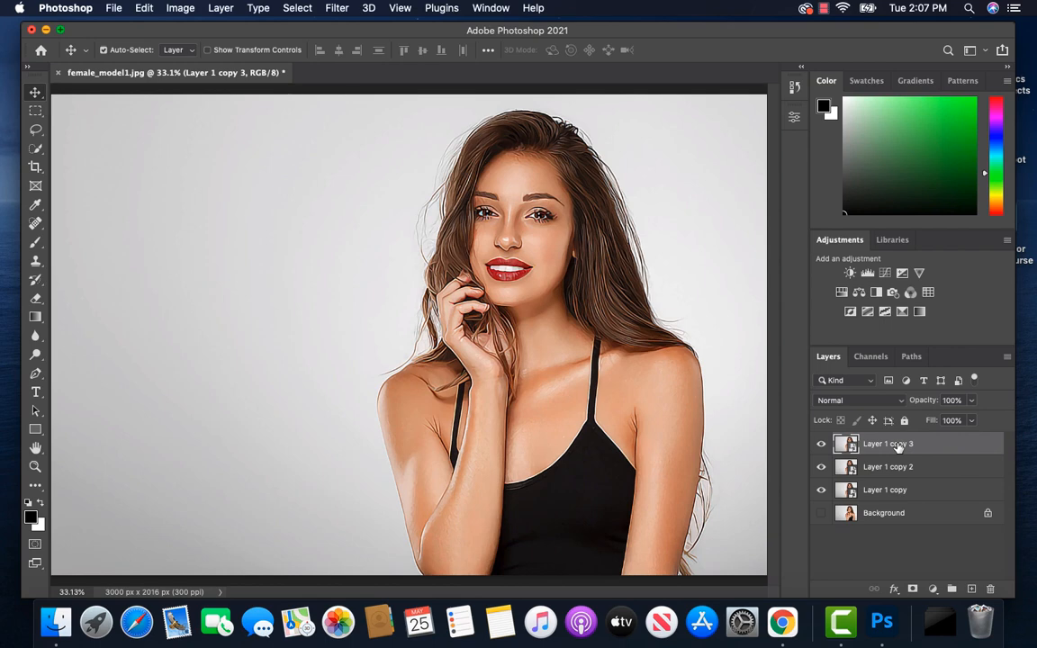
Step: Rename the Layer 1 copy layer to "Hard Details"
{"action": "double_click", "coordinate": [887, 489]}
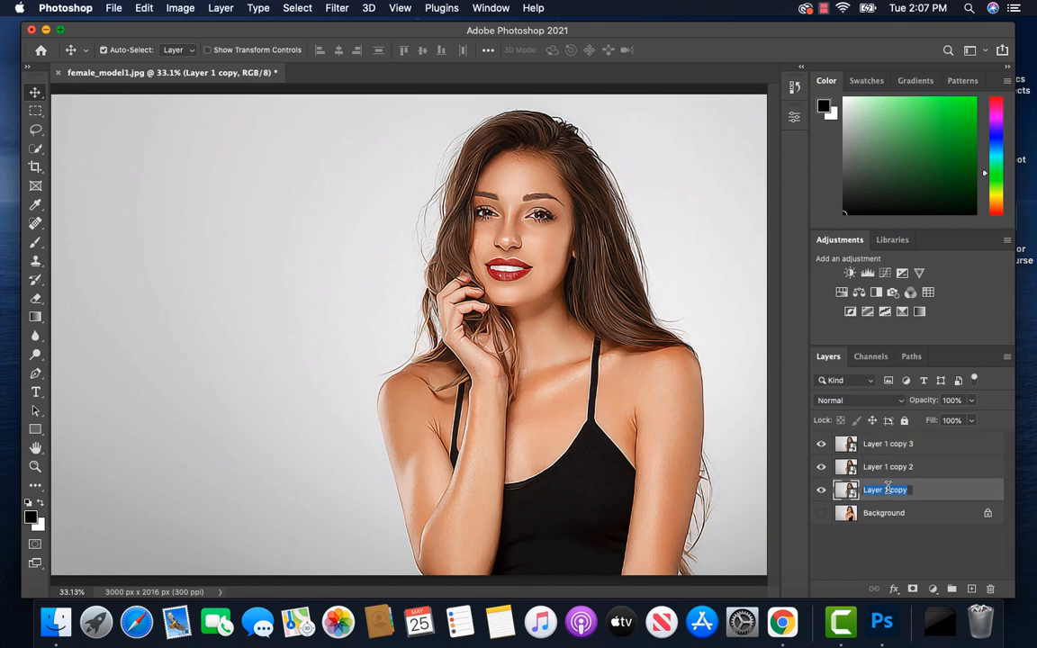
{"action": "type", "text": "Hard Details"}
{"action": "key", "text": "Return"}
Step: Rename the Layer 1 copy 2 layer to "Soft Details"
{"action": "double_click", "coordinate": [889, 468]}
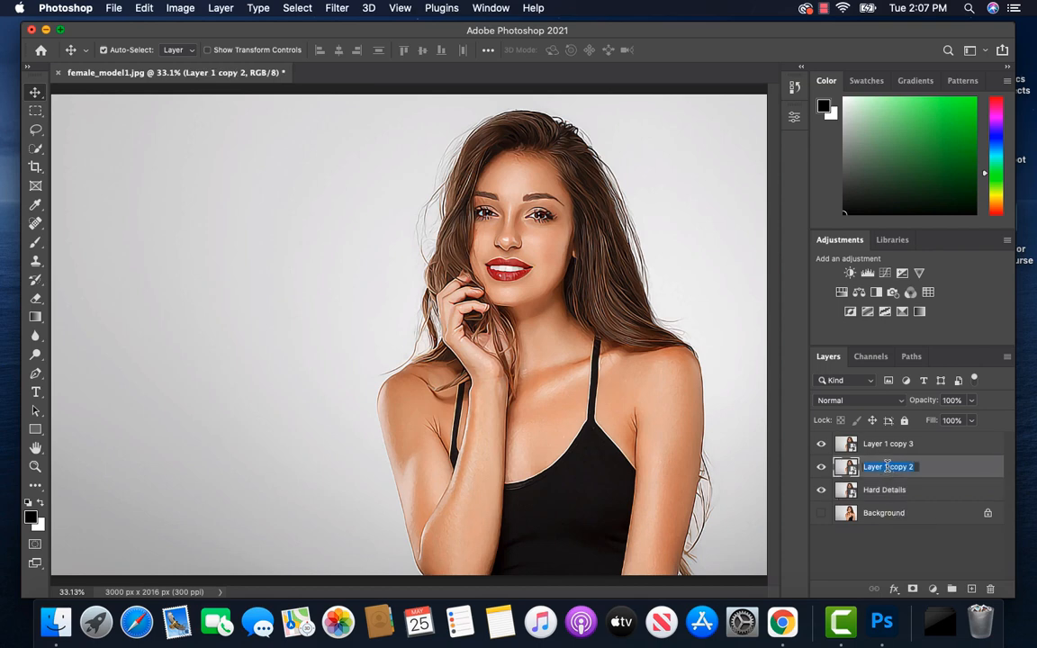
{"action": "type", "text": "Soft Details"}
{"action": "key", "text": "Return"}
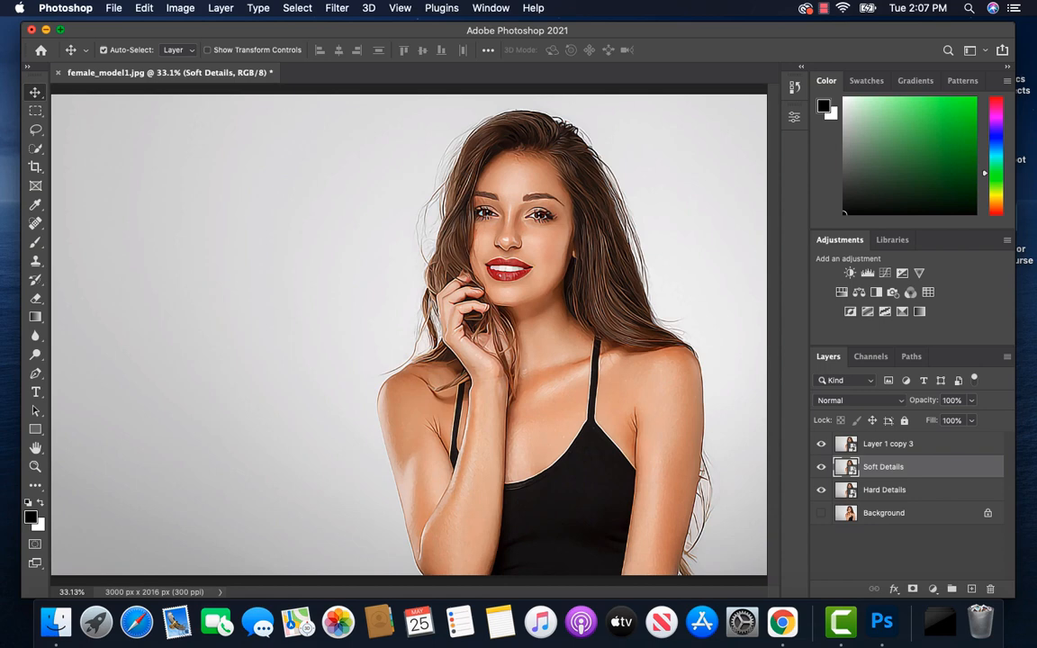
Step: Rename the Layer 1 copy 3 layer to "High Pass"
{"action": "double_click", "coordinate": [897, 445]}
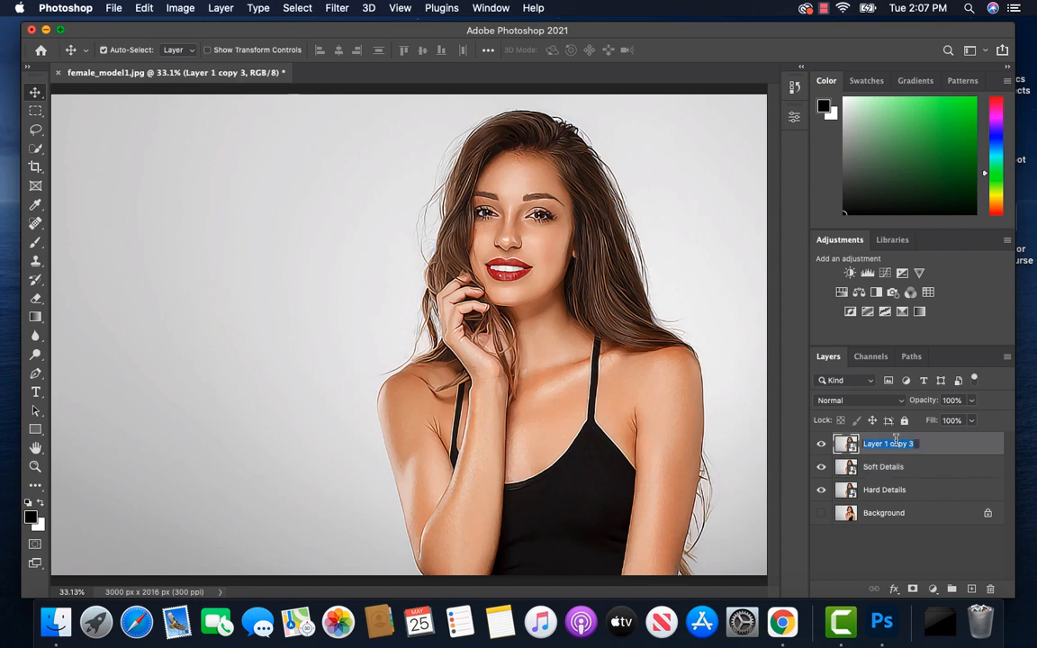
{"action": "type", "text": "High Pass"}
{"action": "key", "text": "Return"}
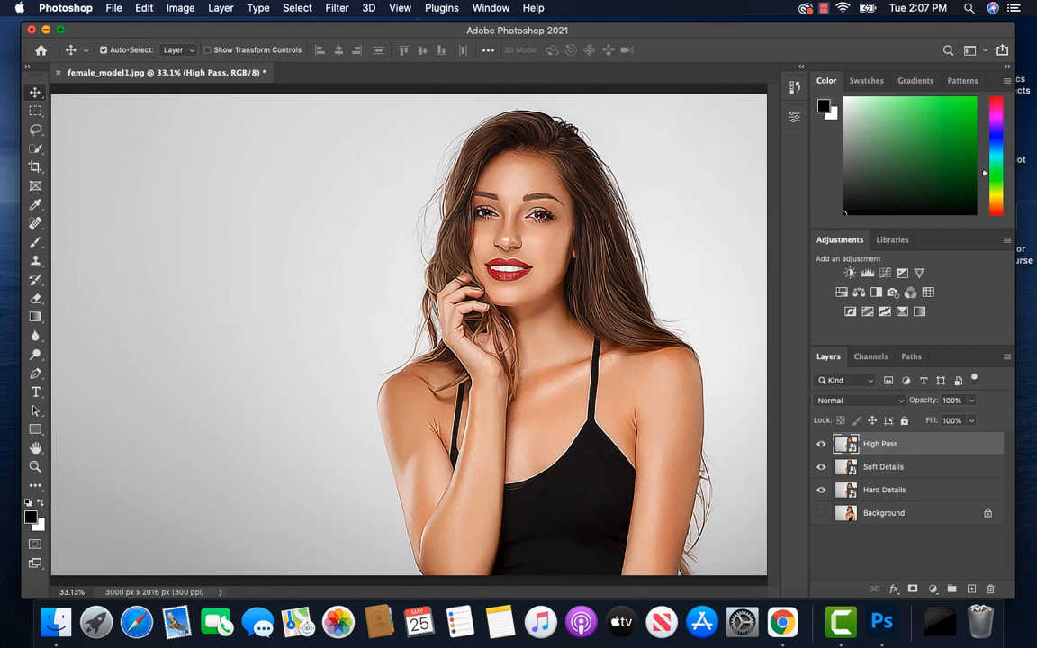
Step: Make Hard Details the active layer and hide the High Pass and Soft Details layers
{"action": "left_click", "coordinate": [875, 492]}
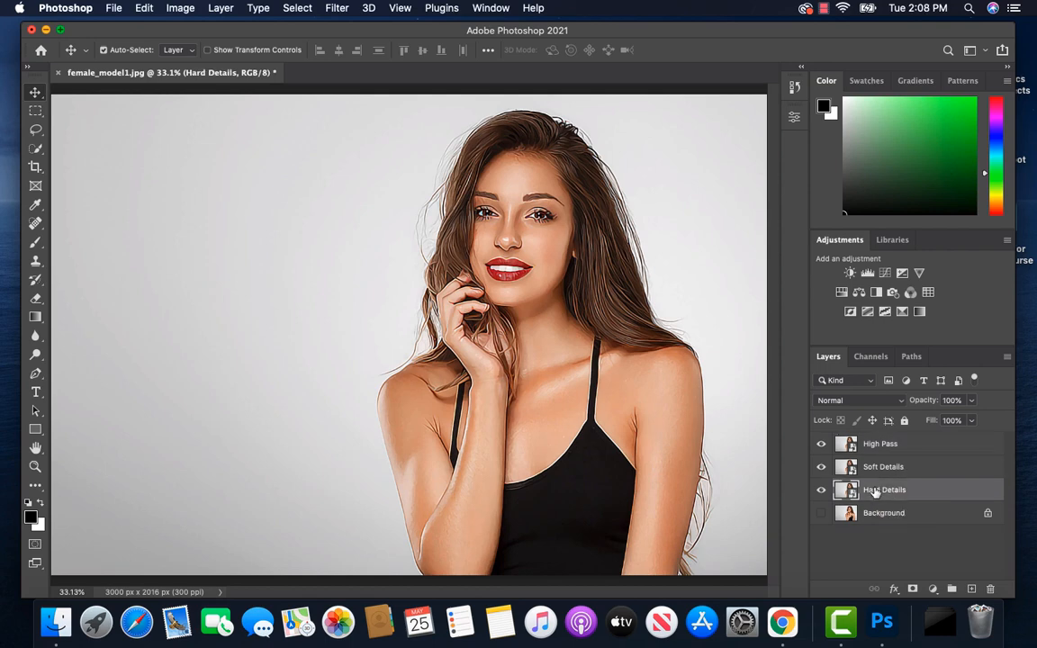
{"action": "left_click", "coordinate": [822, 445]}
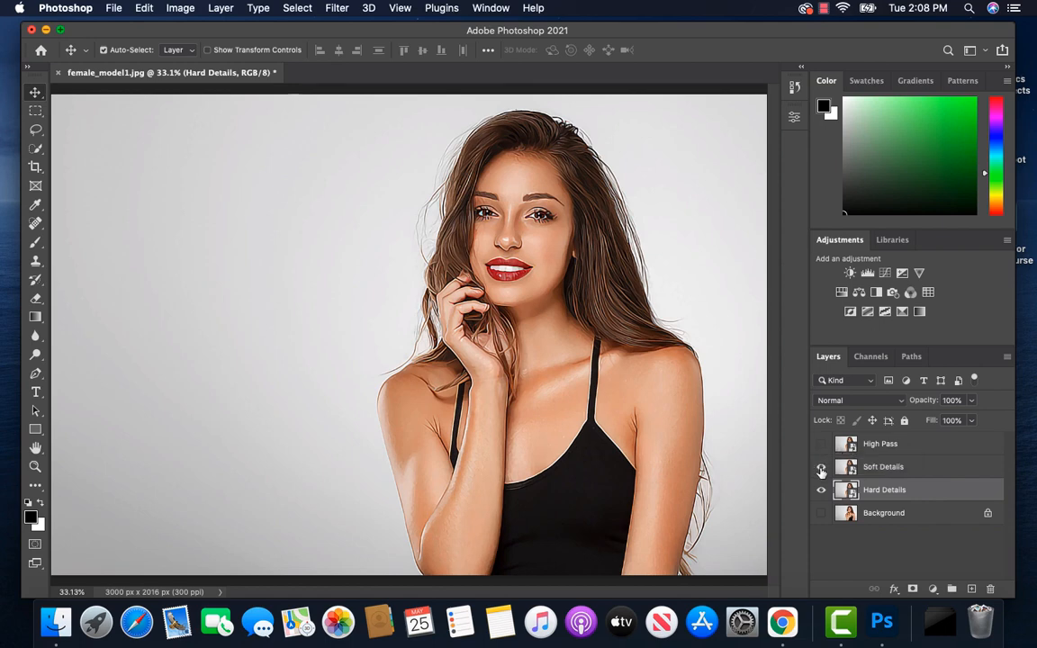
{"action": "left_click", "coordinate": [821, 468]}
Step: Apply the Cutout filter to Hard Details with 8 levels, edge simplicity 5 and edge fidelity 1
{"action": "left_click", "coordinate": [339, 9]}
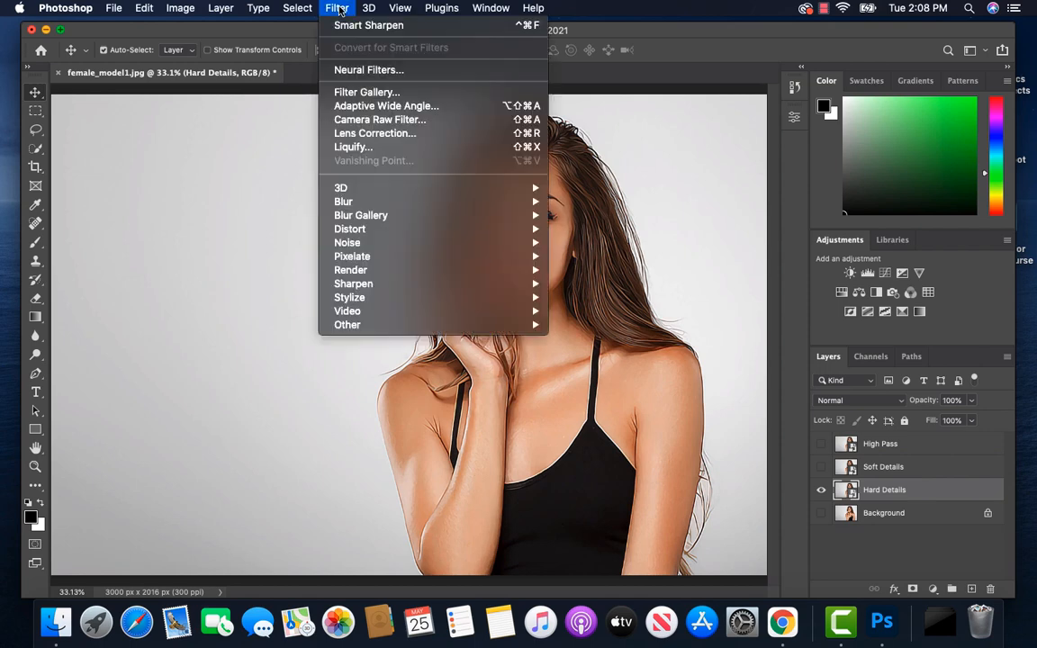
{"action": "left_click", "coordinate": [366, 93]}
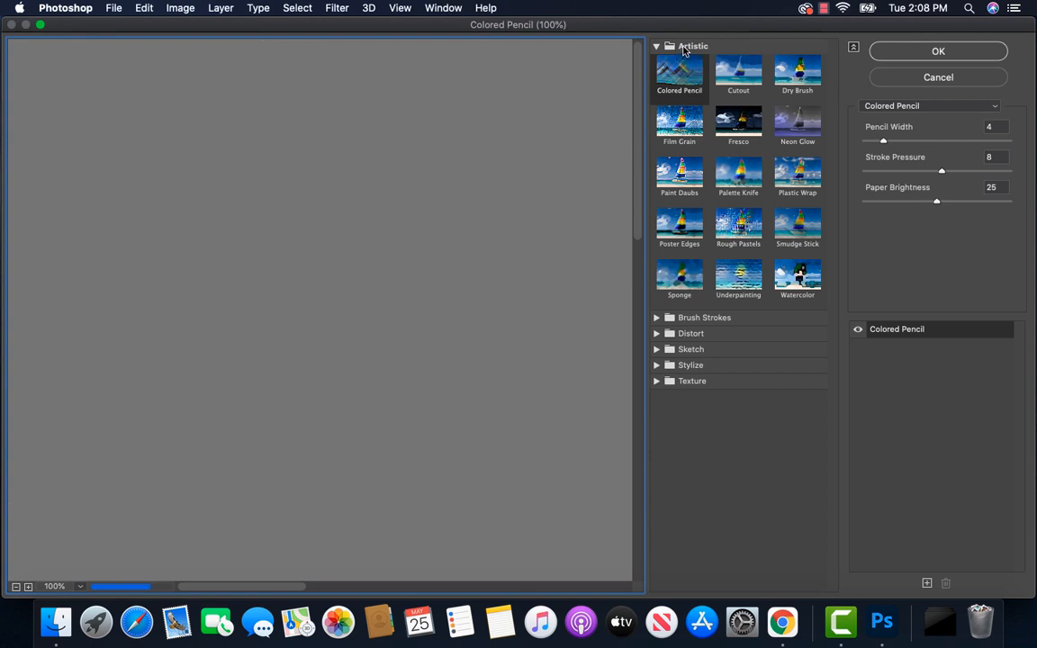
{"action": "left_click", "coordinate": [737, 80]}
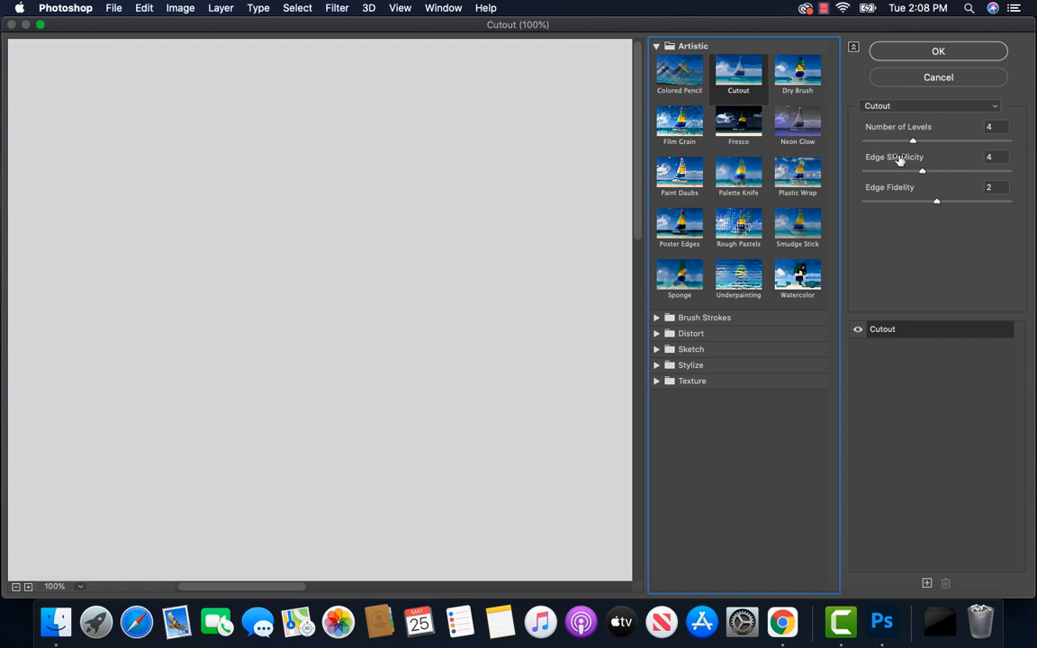
{"action": "left_click_drag", "start_coordinate": [914, 144], "coordinate": [1005, 144]}
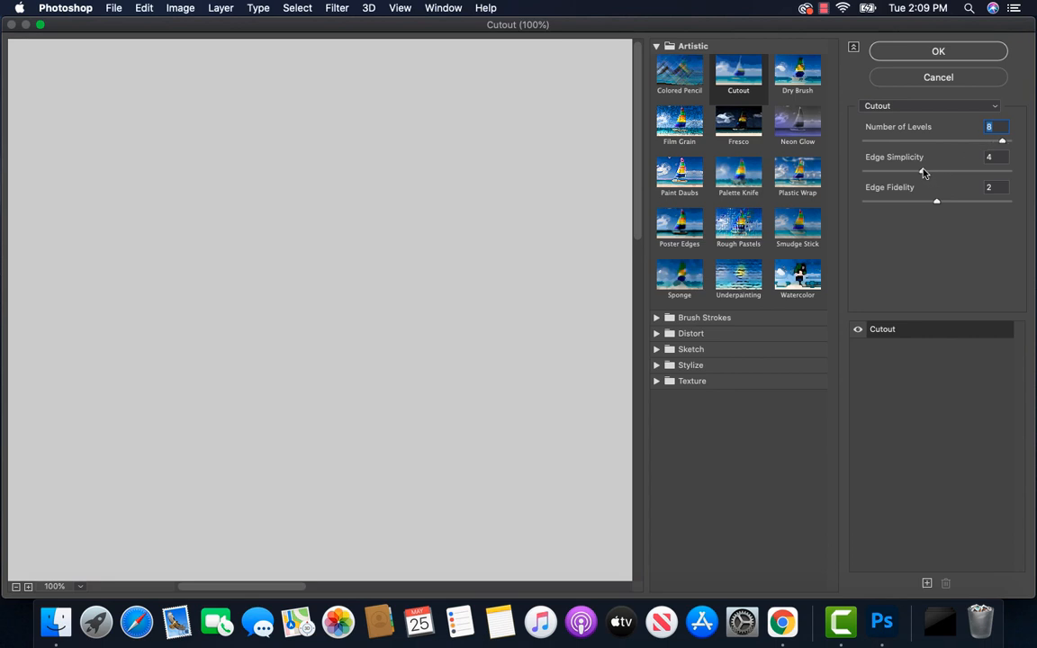
{"action": "left_click_drag", "start_coordinate": [923, 171], "coordinate": [932, 174]}
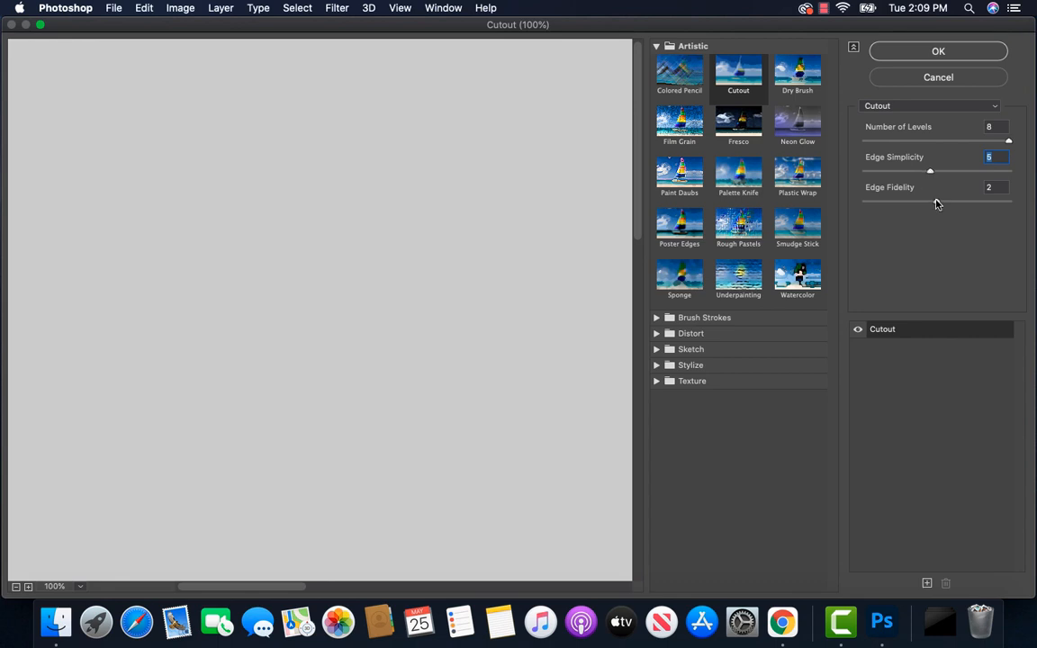
{"action": "key", "text": "Tab"}
{"action": "left_click_drag", "start_coordinate": [938, 204], "coordinate": [889, 204]}
{"action": "left_click", "coordinate": [939, 53]}
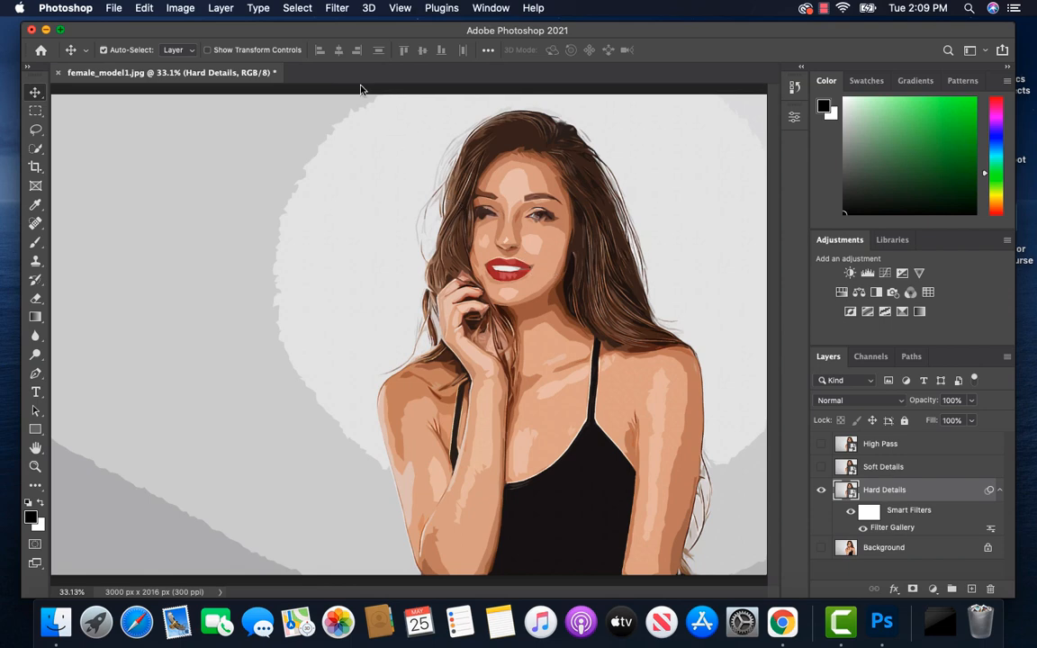
Step: Apply an Unsharp Mask to Hard Details with 150% amount, 2.0 px radius and the minimum threshold
{"action": "left_click", "coordinate": [335, 10]}
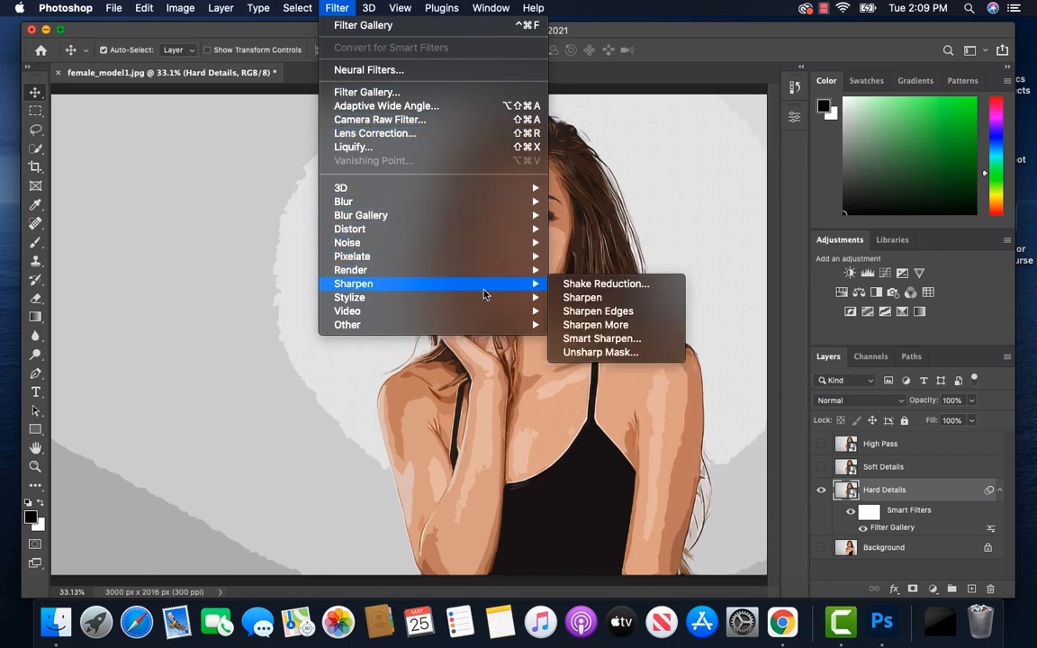
{"action": "mouse_move", "coordinate": [535, 284]}
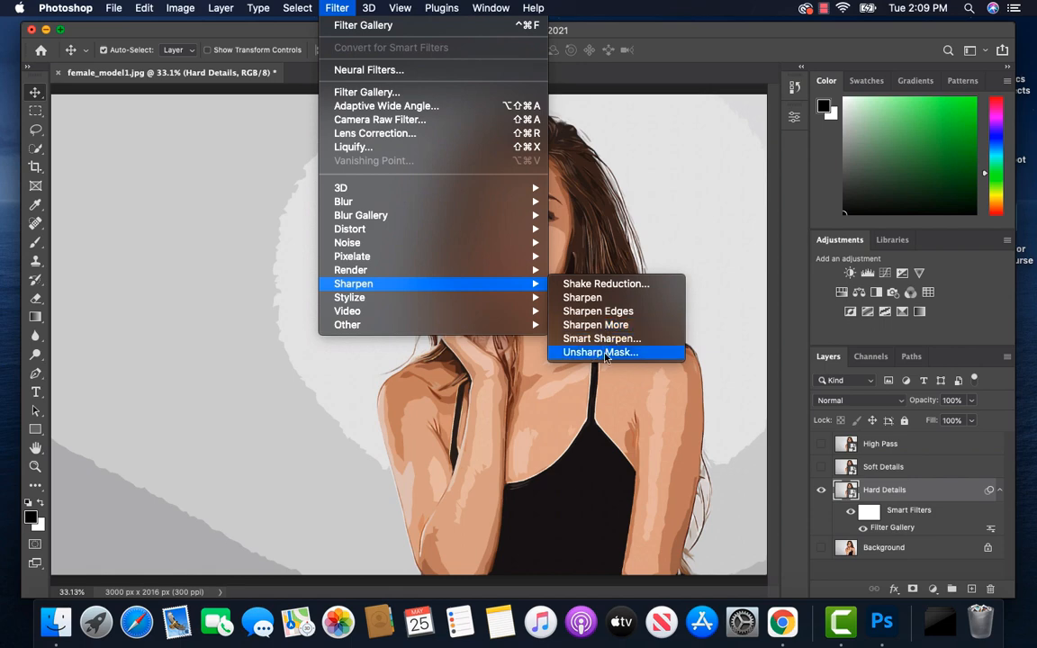
{"action": "left_click", "coordinate": [601, 352]}
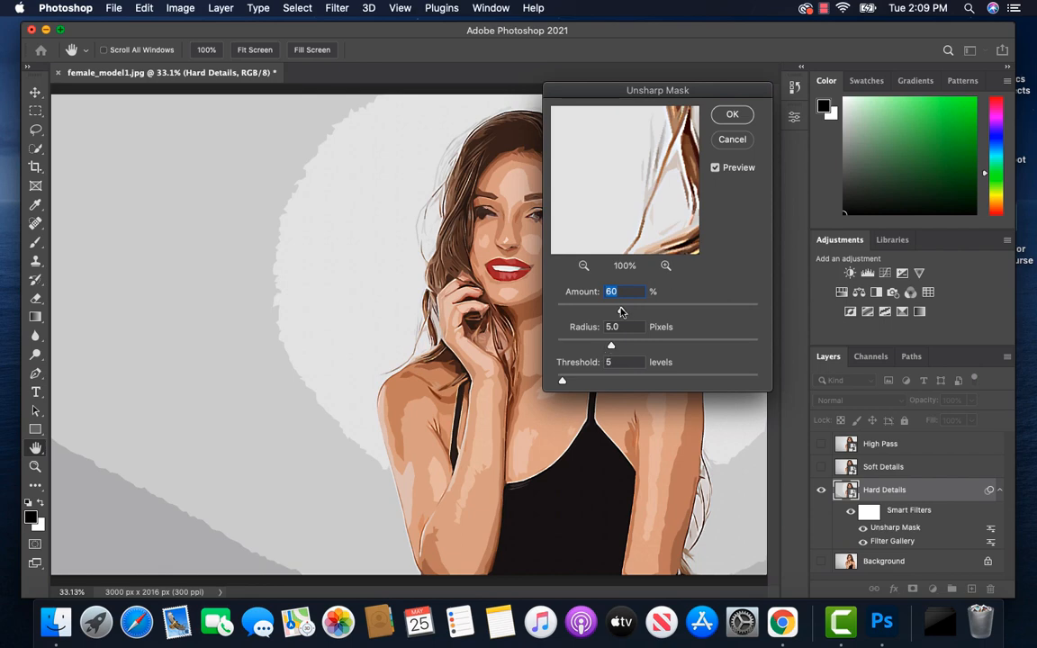
{"action": "left_click_drag", "start_coordinate": [621, 312], "coordinate": [694, 312]}
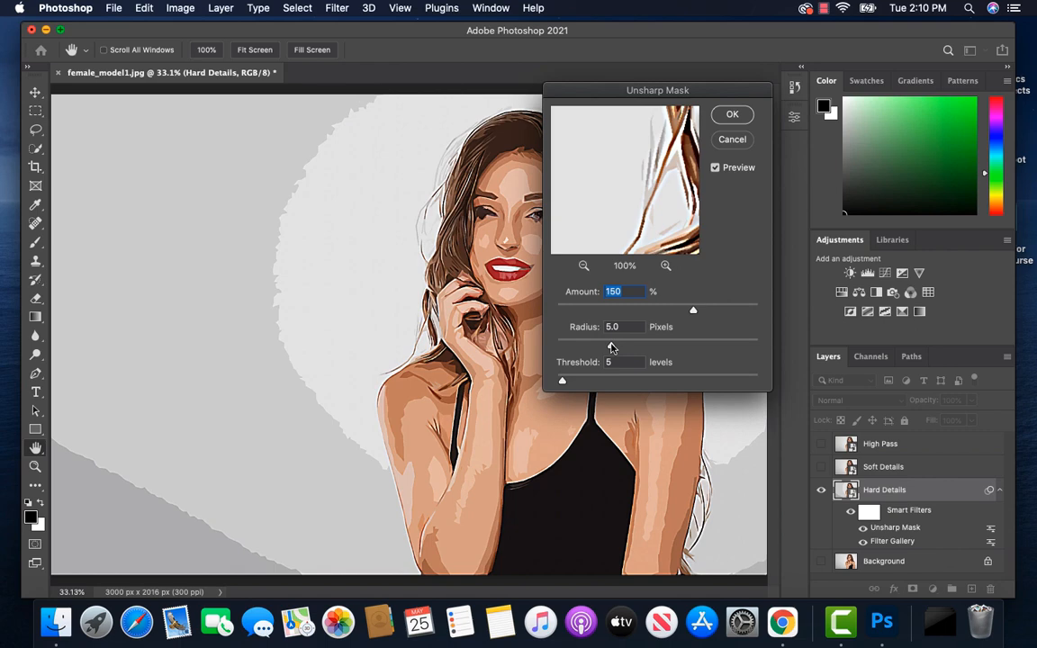
{"action": "left_click_drag", "start_coordinate": [612, 348], "coordinate": [578, 347]}
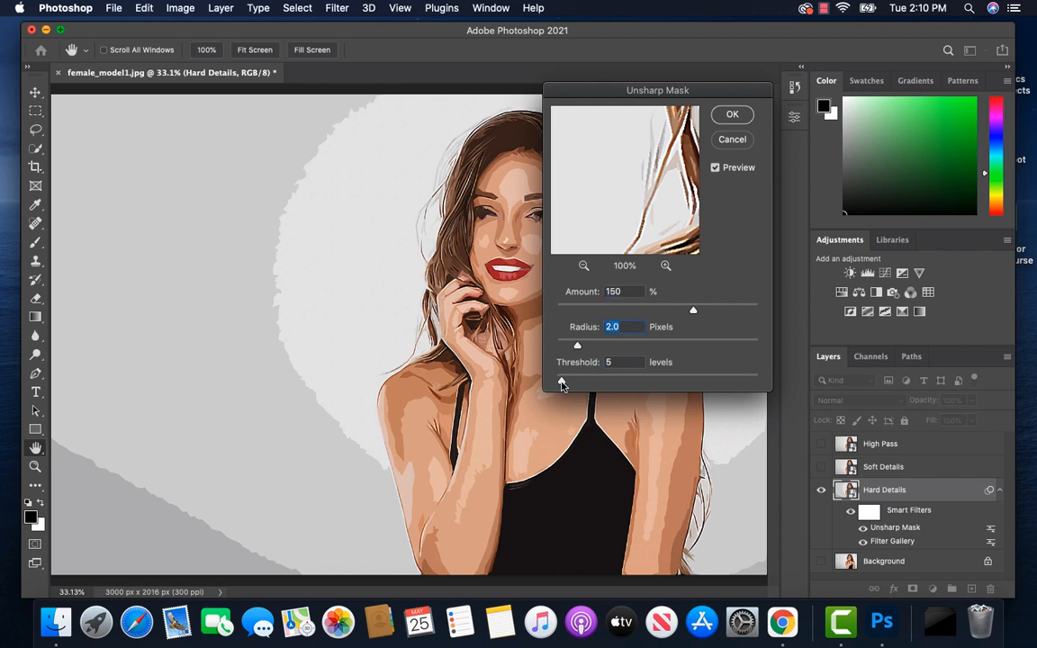
{"action": "left_click_drag", "start_coordinate": [562, 385], "coordinate": [545, 388]}
{"action": "left_click", "coordinate": [733, 115]}
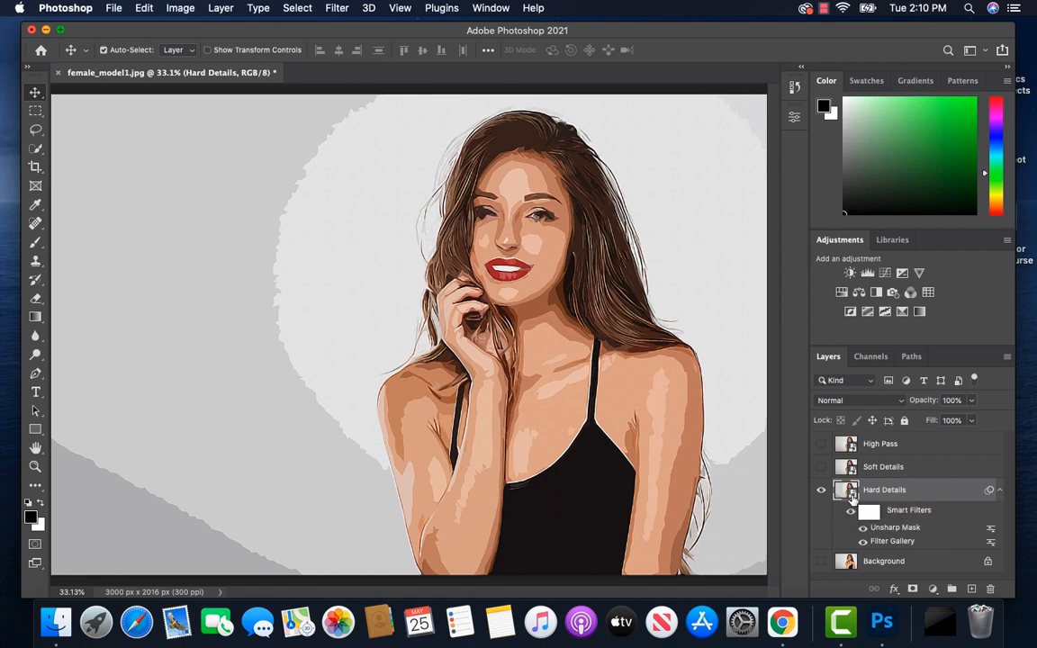
Step: Show the Soft Details layer and apply the Cutout filter to it with 8 levels, edge simplicity 6 and edge fidelity 1
{"action": "left_click", "coordinate": [891, 467]}
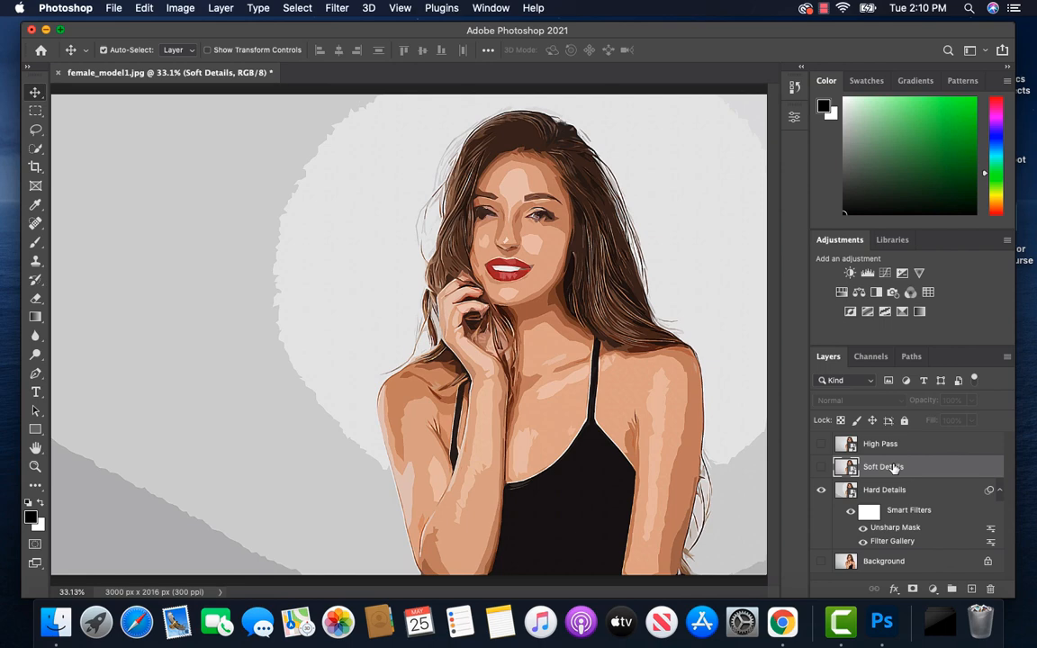
{"action": "left_click", "coordinate": [821, 467]}
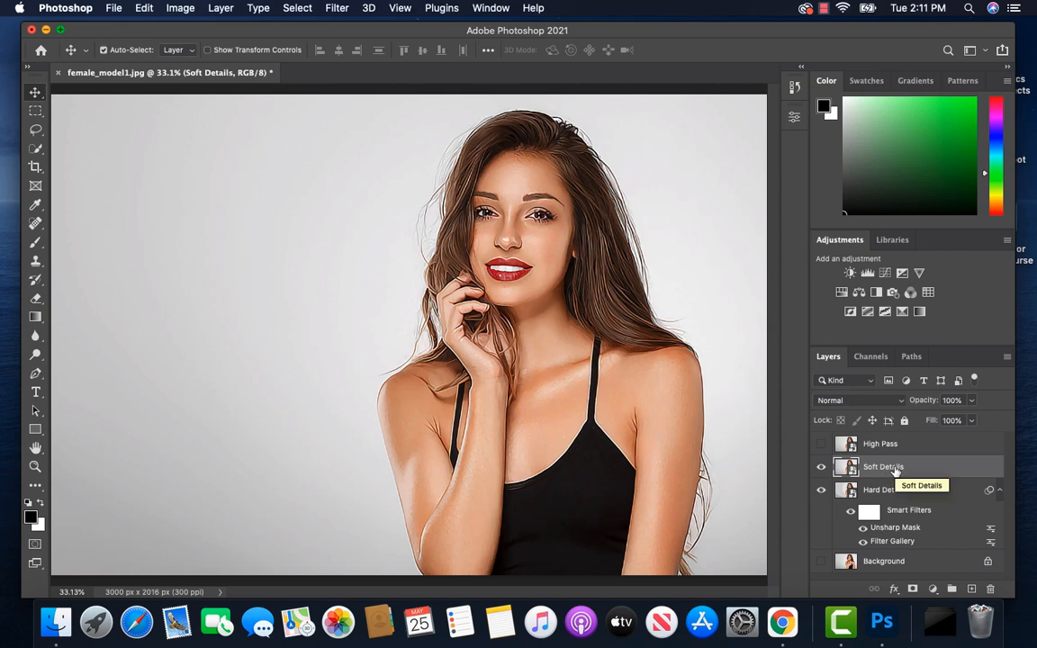
{"action": "left_click", "coordinate": [339, 9]}
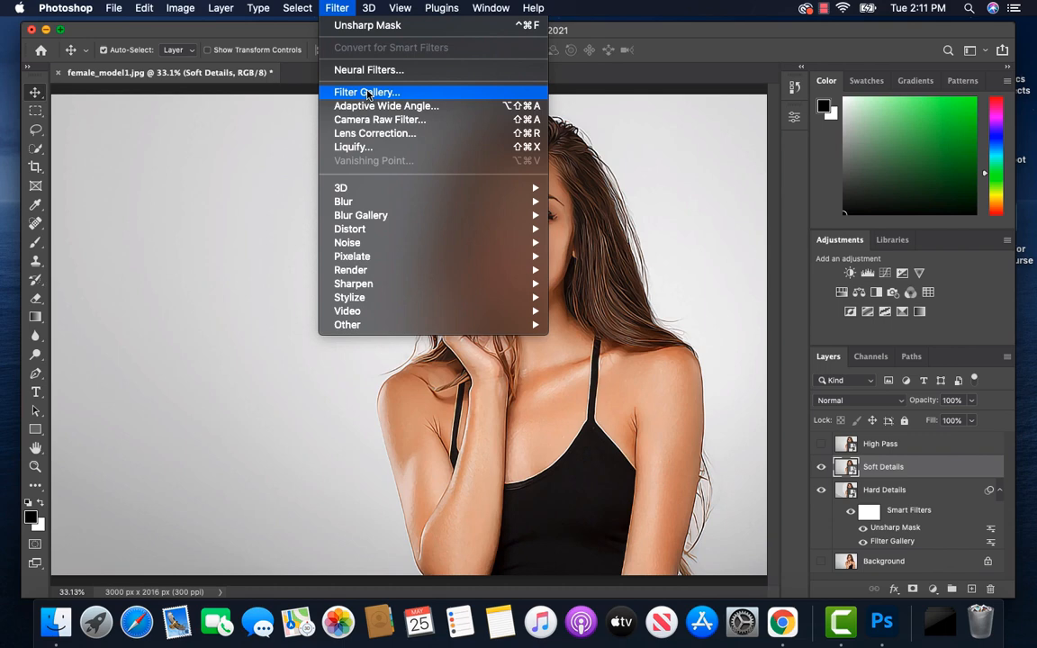
{"action": "left_click", "coordinate": [367, 93]}
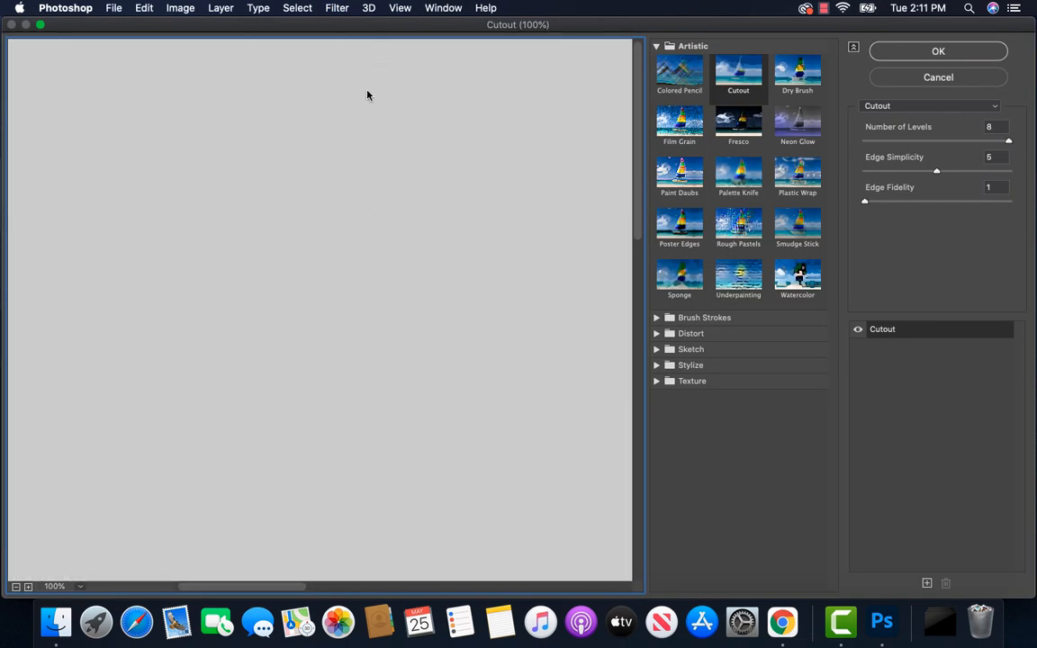
{"action": "left_click", "coordinate": [937, 172]}
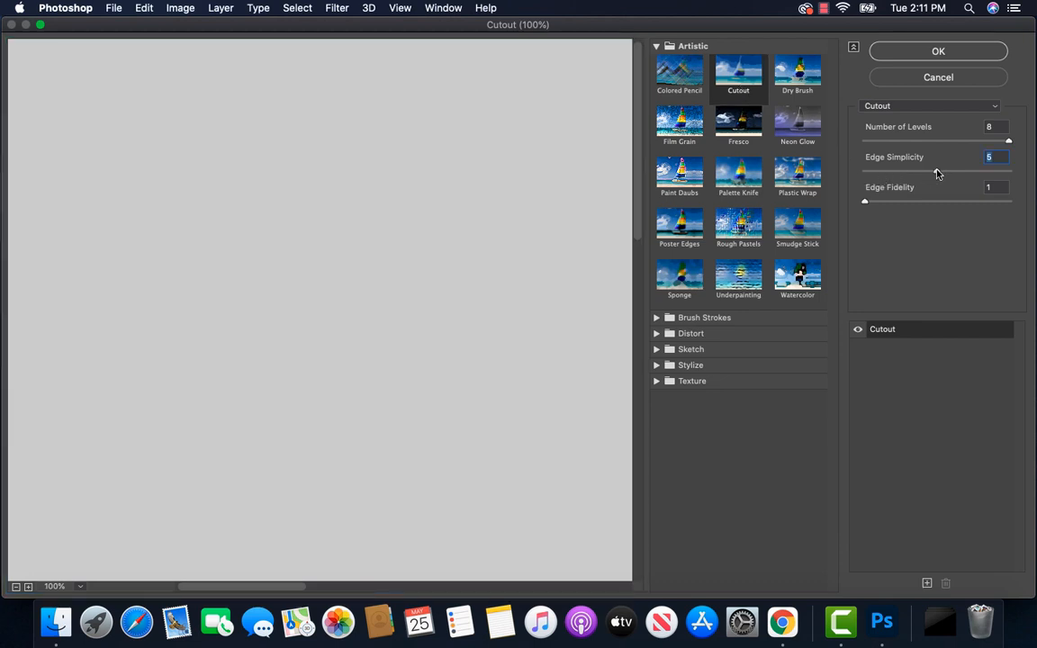
{"action": "left_click_drag", "start_coordinate": [937, 174], "coordinate": [951, 174]}
{"action": "left_click", "coordinate": [941, 53]}
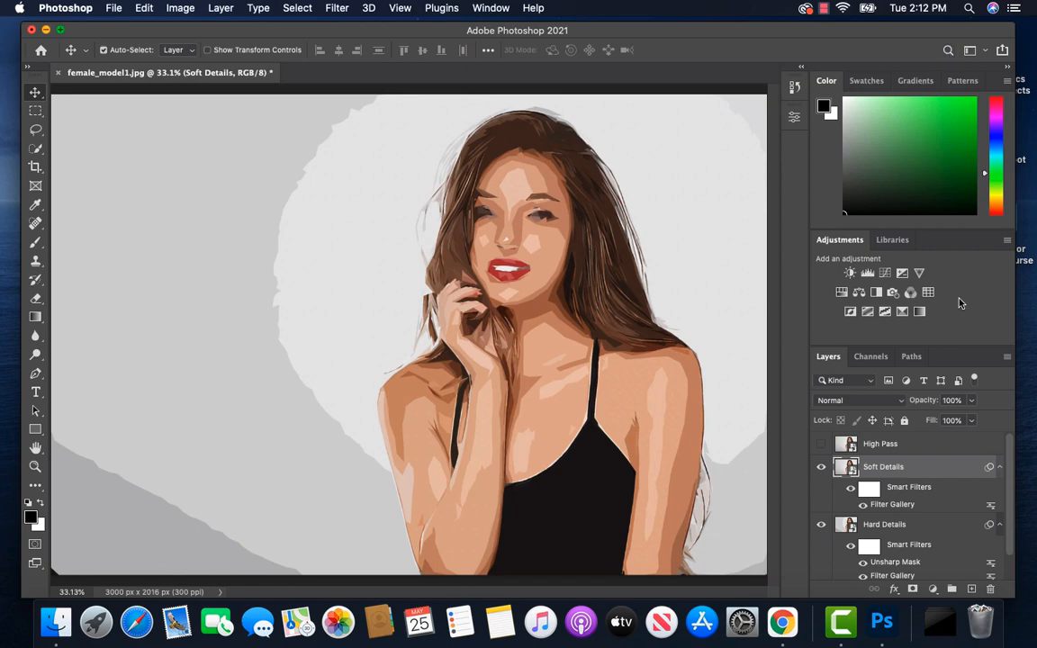
Step: Set the blending opacity of the Soft Details layer's Filter Gallery smart filter to 35%
{"action": "double_click", "coordinate": [991, 507]}
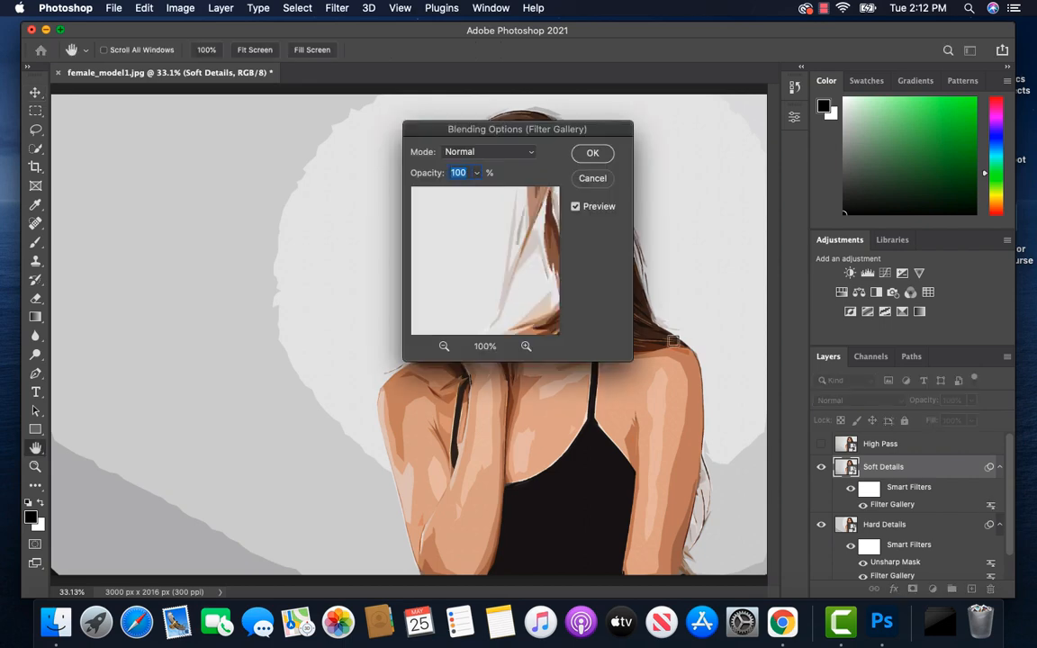
{"action": "left_click", "coordinate": [478, 177]}
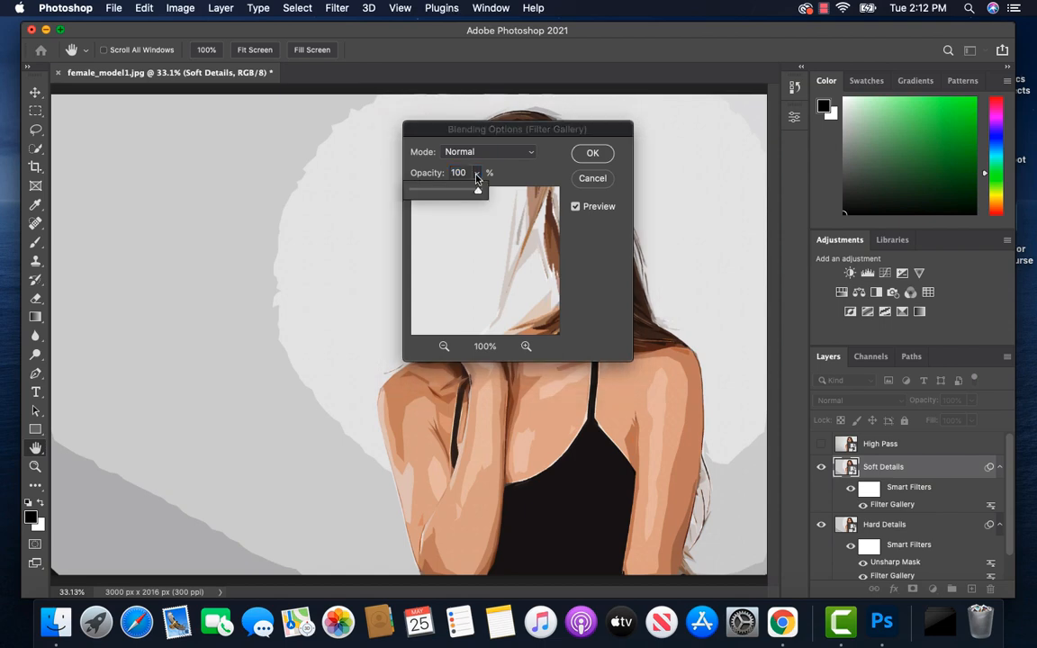
{"action": "left_click", "coordinate": [465, 172]}
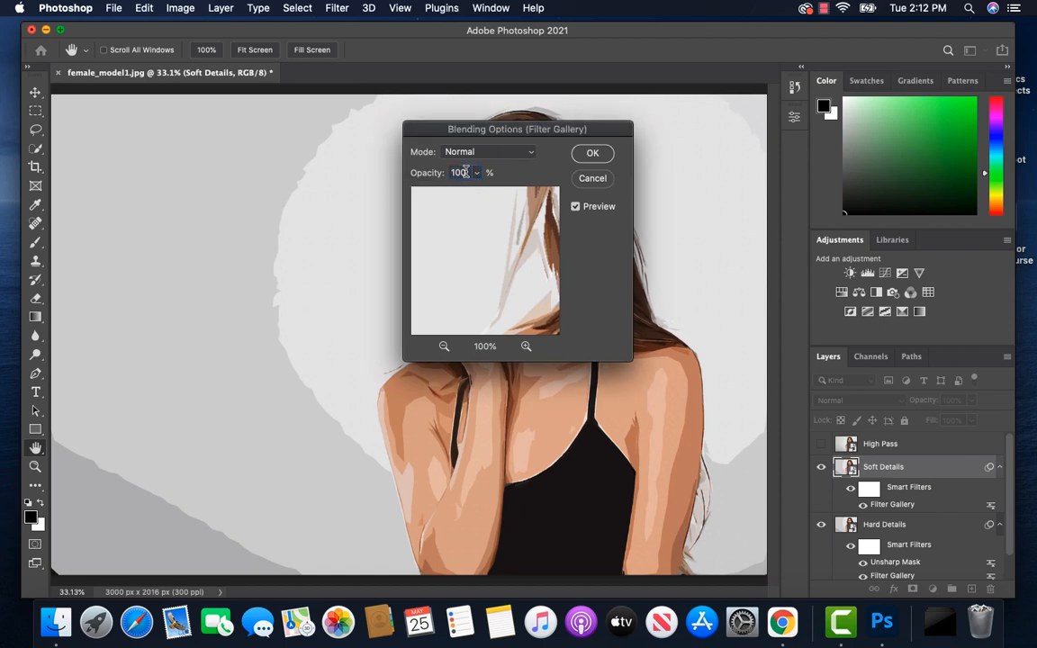
{"action": "left_click_drag", "start_coordinate": [465, 172], "coordinate": [450, 171]}
{"action": "type", "text": "35"}
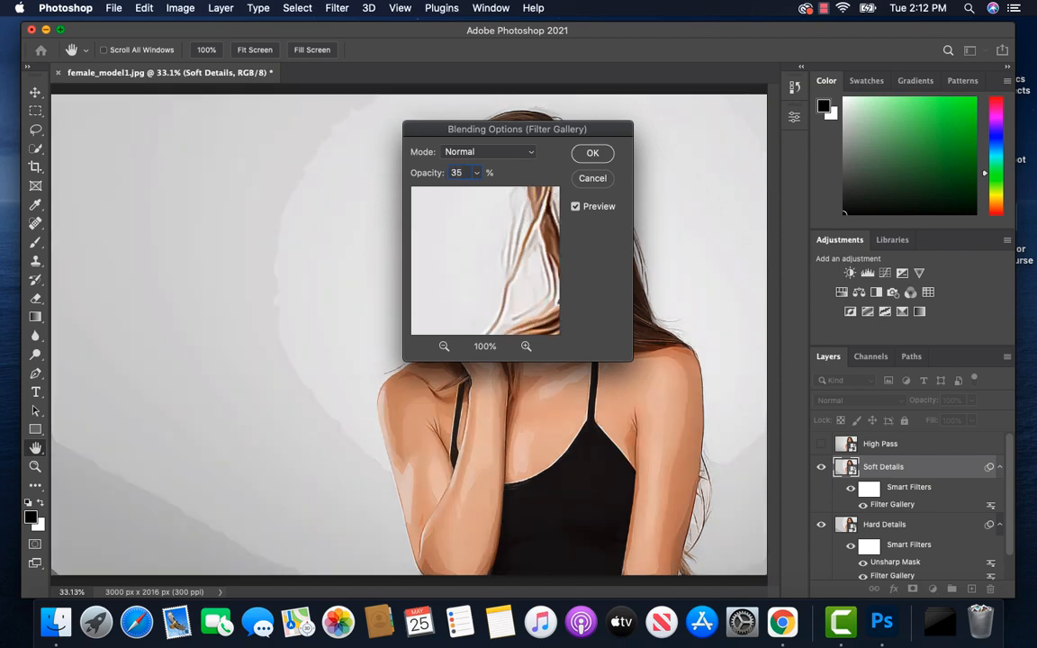
{"action": "left_click", "coordinate": [592, 154]}
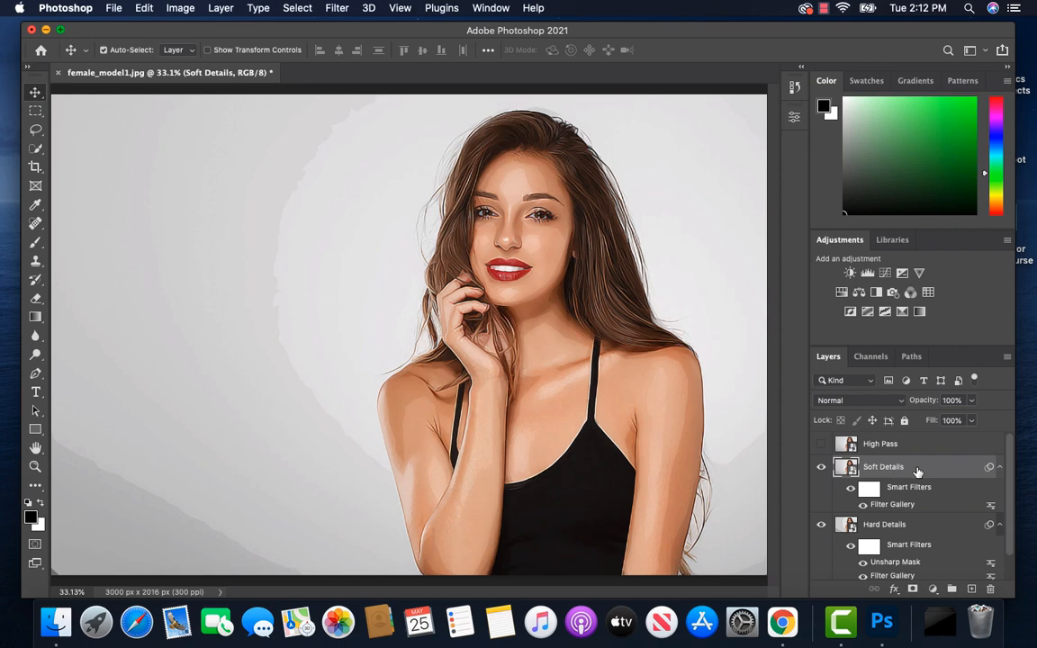
Step: Add a second Cutout filter to Soft Details with 8 levels, edge simplicity 6 and edge fidelity 2
{"action": "left_click", "coordinate": [339, 9]}
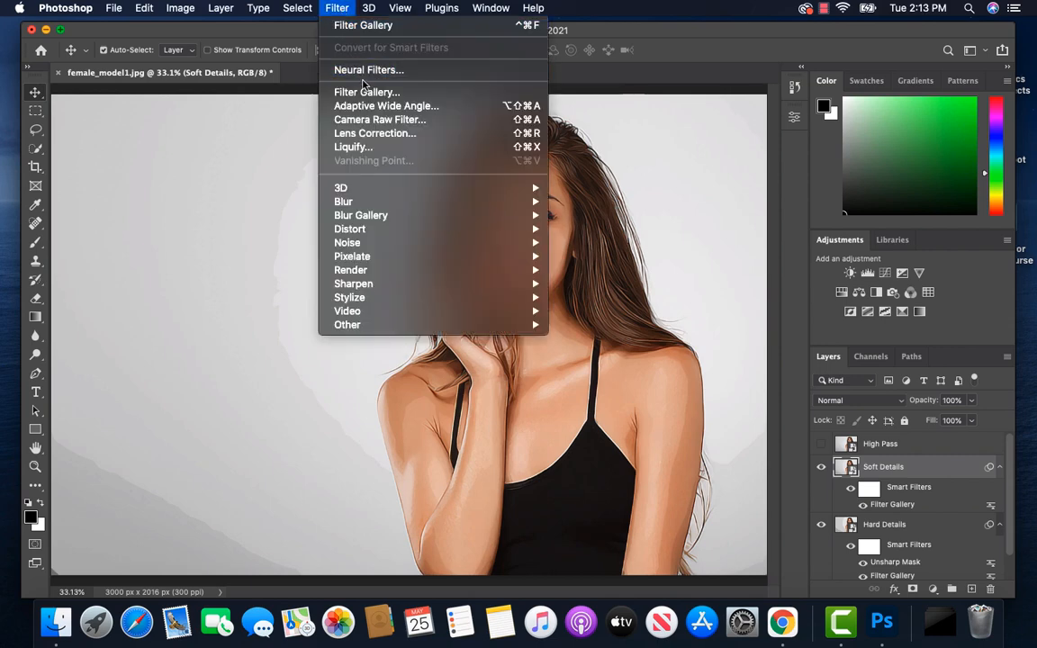
{"action": "left_click", "coordinate": [366, 92]}
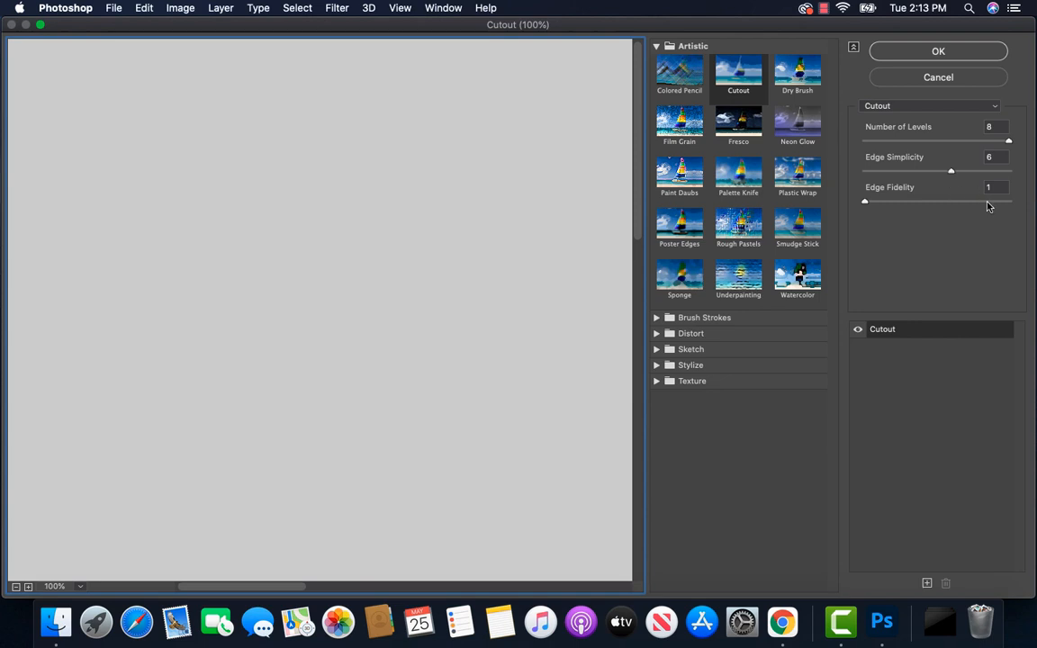
{"action": "left_click_drag", "start_coordinate": [867, 206], "coordinate": [906, 205]}
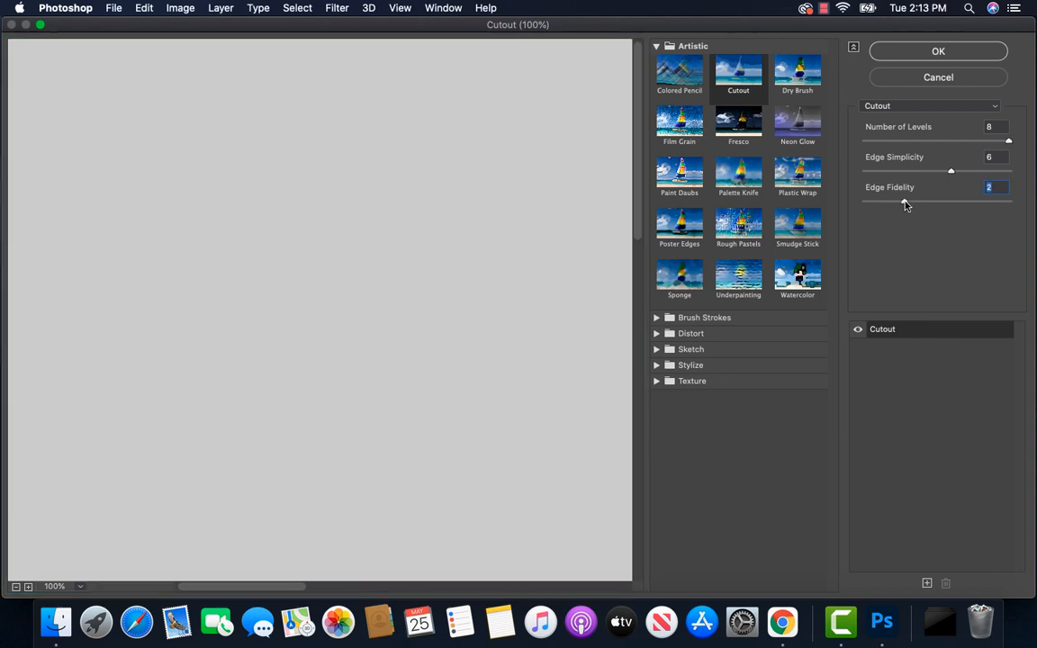
{"action": "left_click", "coordinate": [939, 52]}
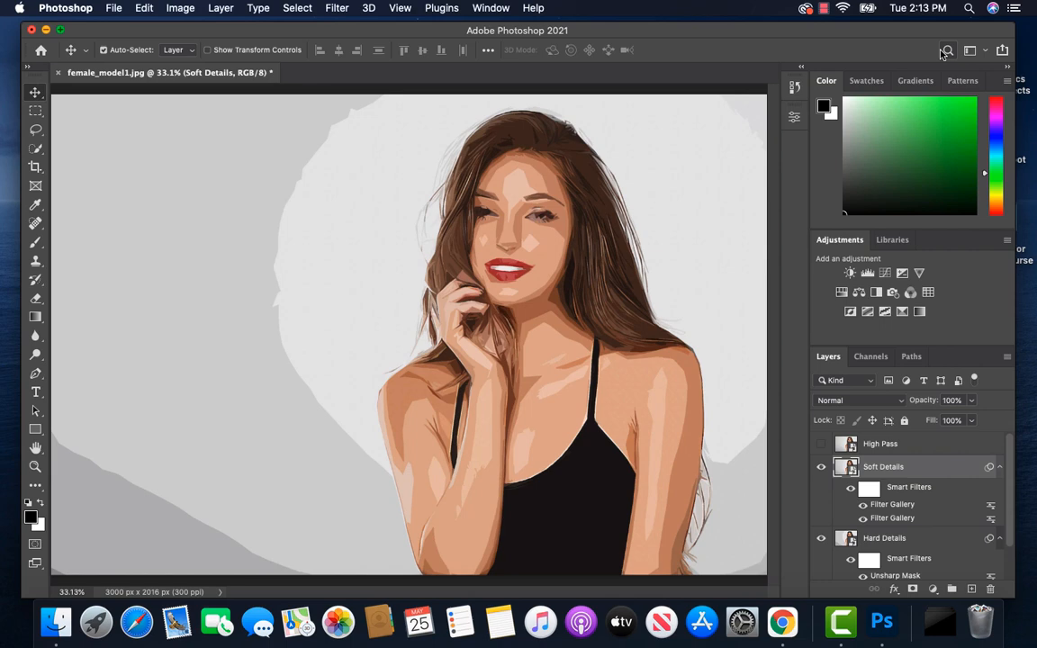
Step: Set the blending opacity of the second Filter Gallery smart filter on Soft Details to 35%
{"action": "double_click", "coordinate": [990, 506]}
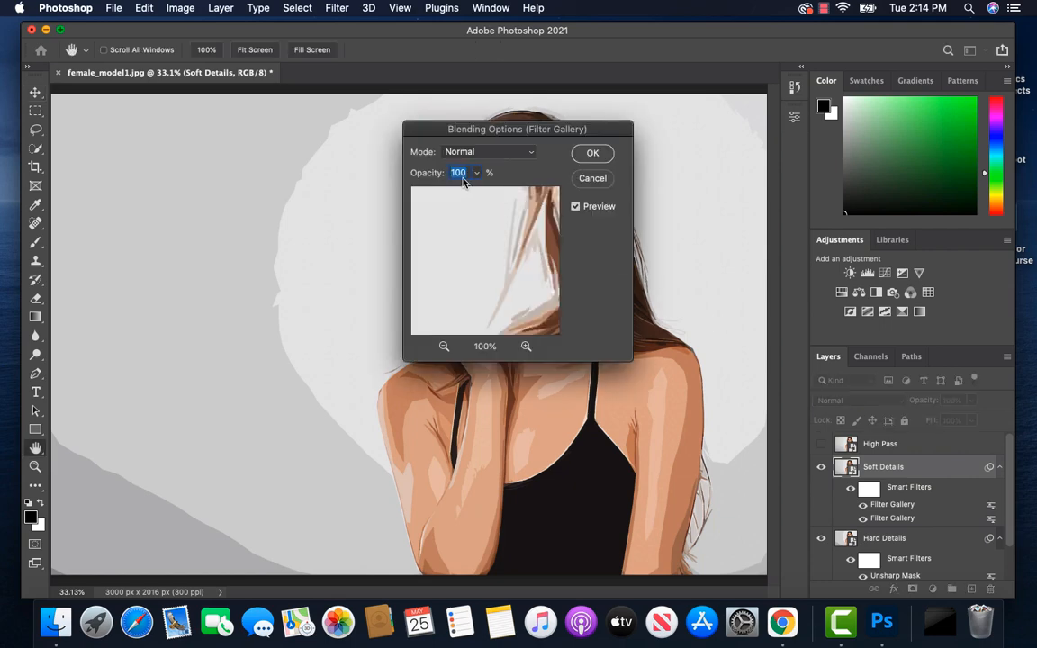
{"action": "type", "text": "35"}
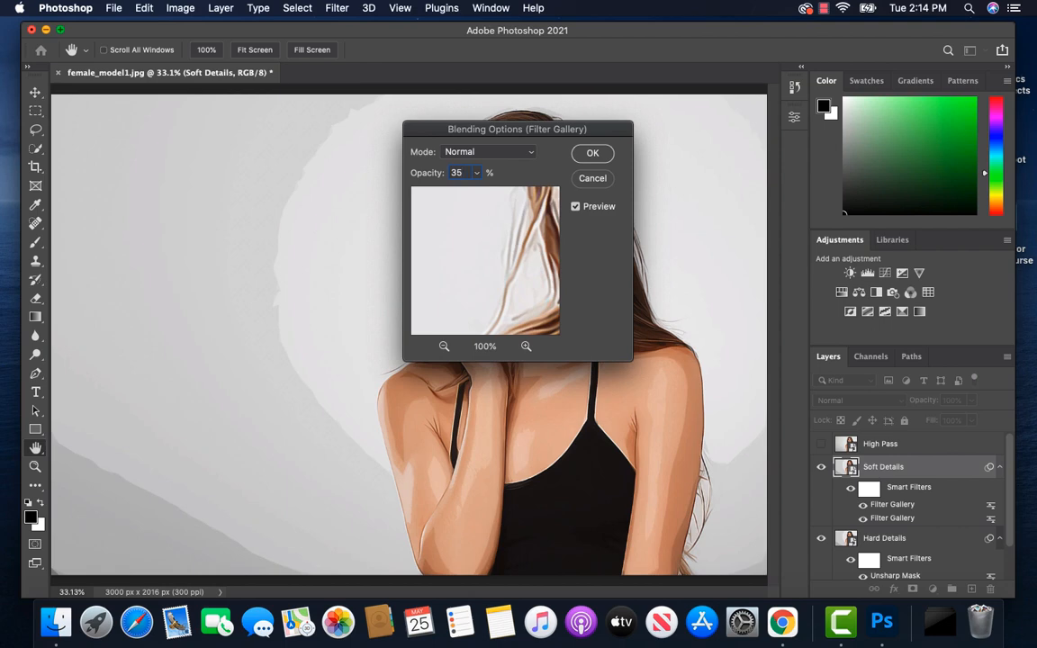
{"action": "left_click", "coordinate": [593, 153]}
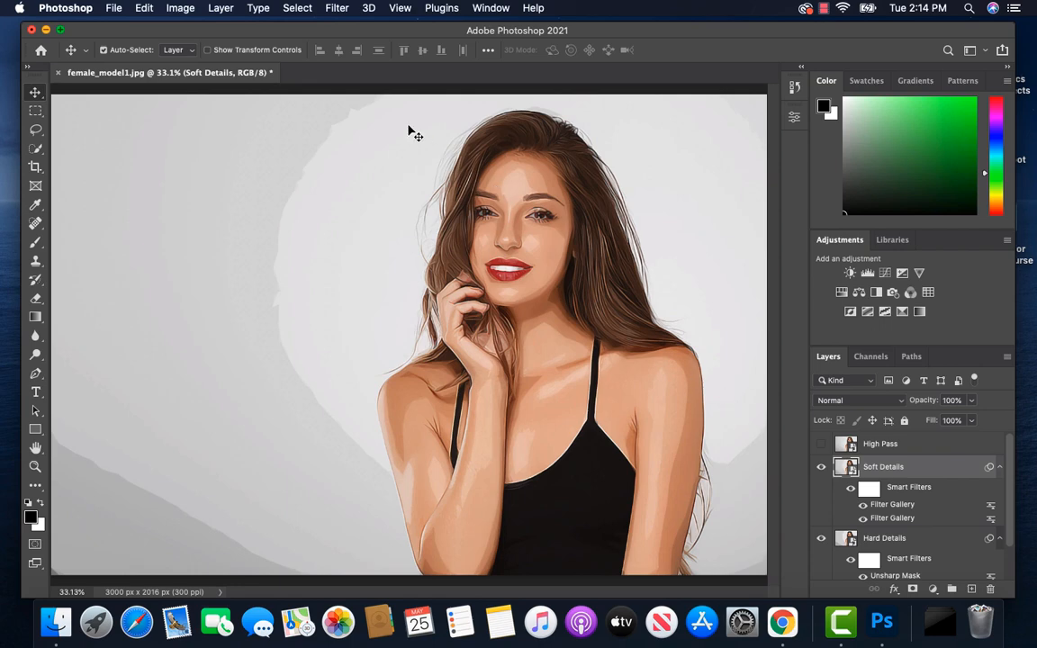
Step: Apply an Unsharp Mask to the Soft Details layer with 250% amount, 2.0 px radius and threshold 0
{"action": "left_click", "coordinate": [337, 9]}
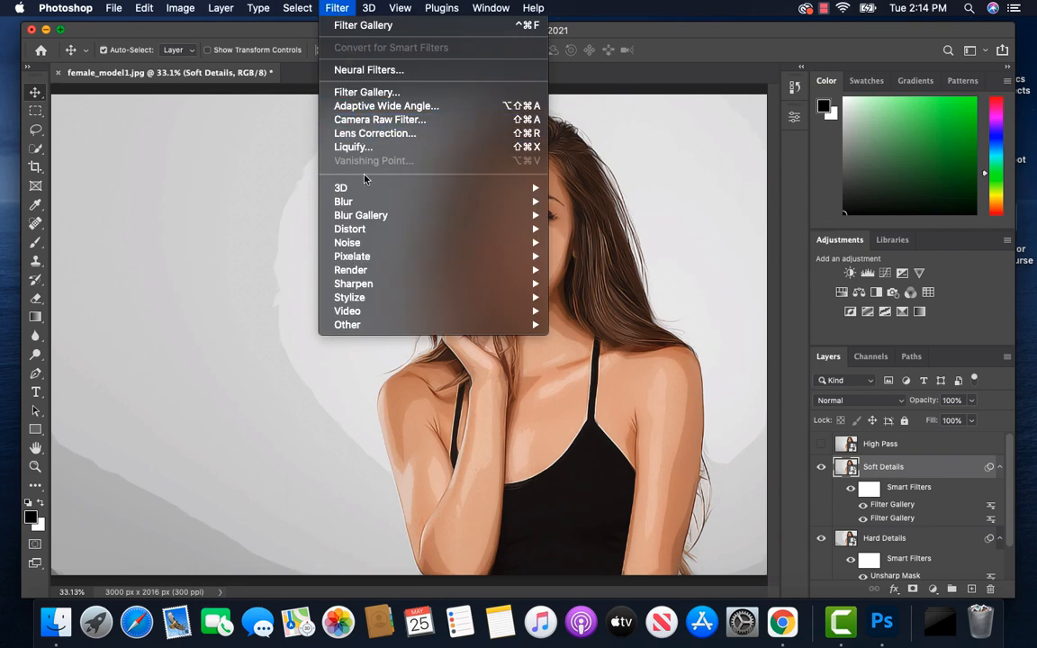
{"action": "mouse_move", "coordinate": [468, 293]}
{"action": "mouse_move", "coordinate": [504, 287]}
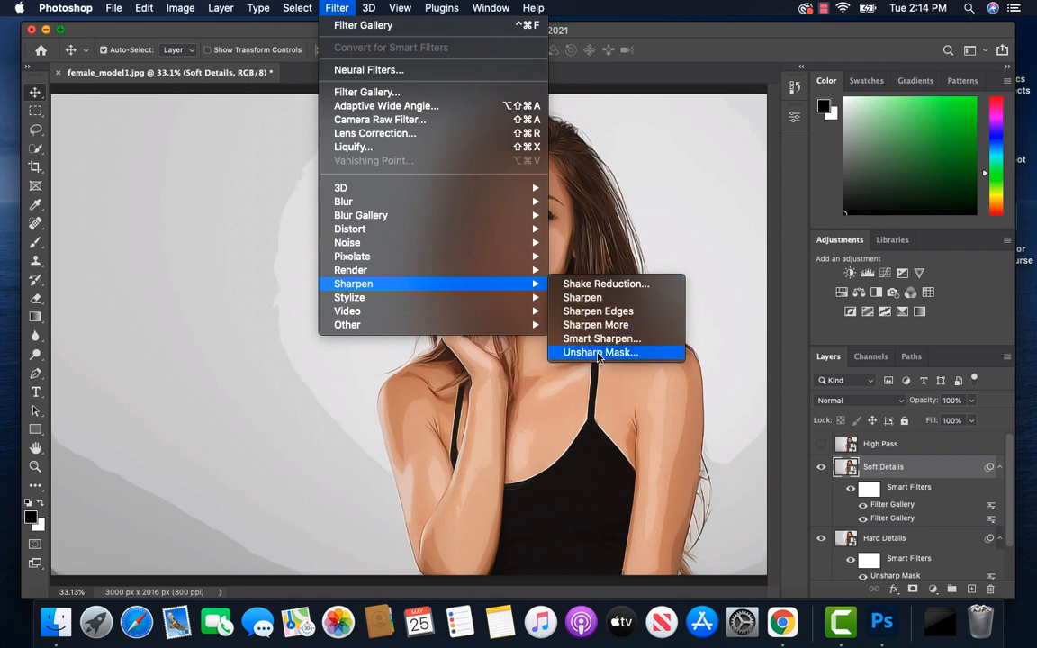
{"action": "left_click", "coordinate": [599, 352]}
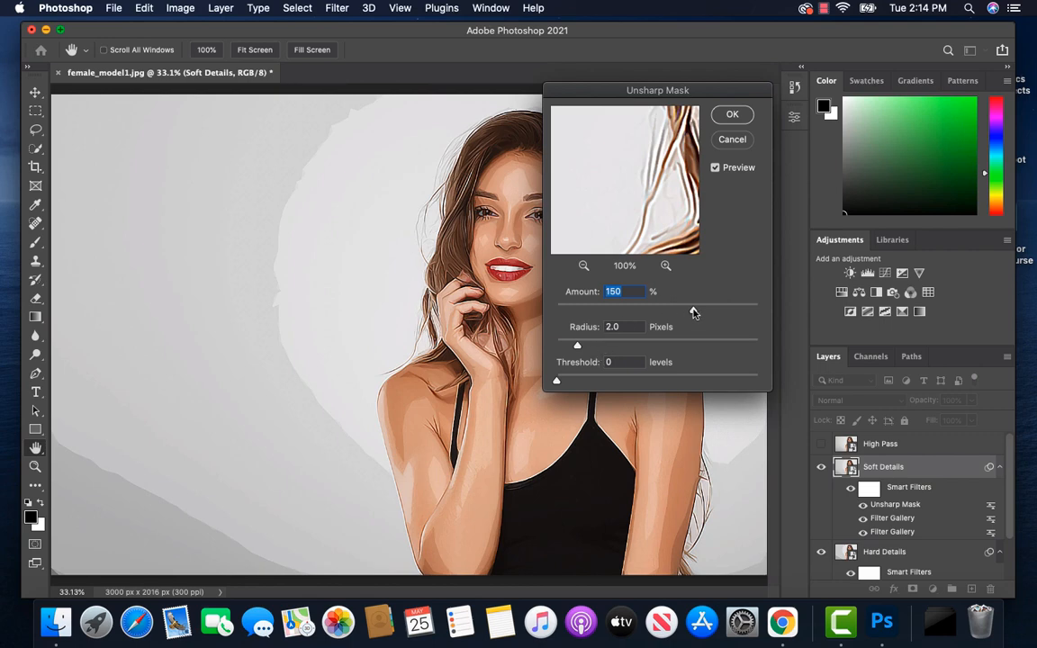
{"action": "left_click_drag", "start_coordinate": [693, 313], "coordinate": [731, 313]}
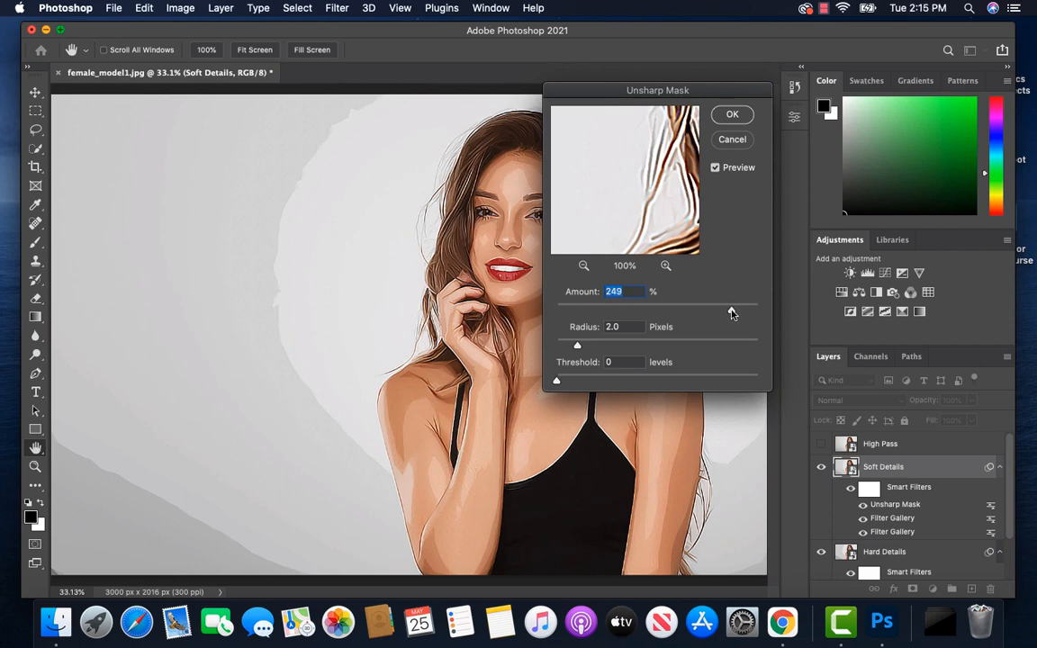
{"action": "type", "text": "250"}
{"action": "left_click", "coordinate": [732, 117]}
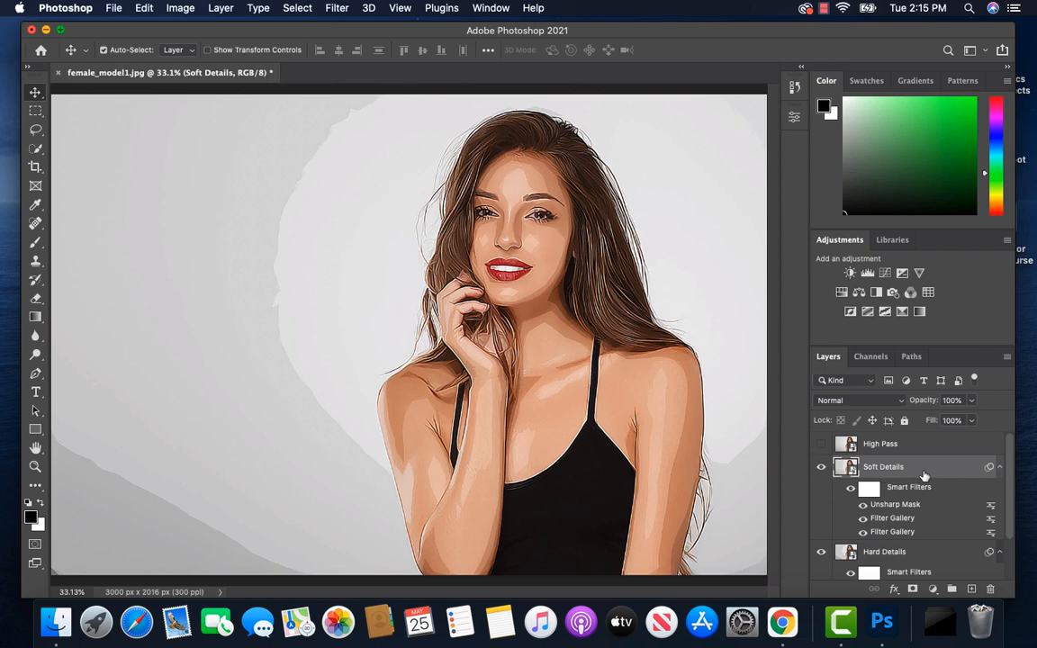
Step: Reduce the opacity of the Soft Details layer to 50%
{"action": "left_click_drag", "start_coordinate": [973, 406], "coordinate": [939, 422]}
{"action": "key", "text": "super+equal"}
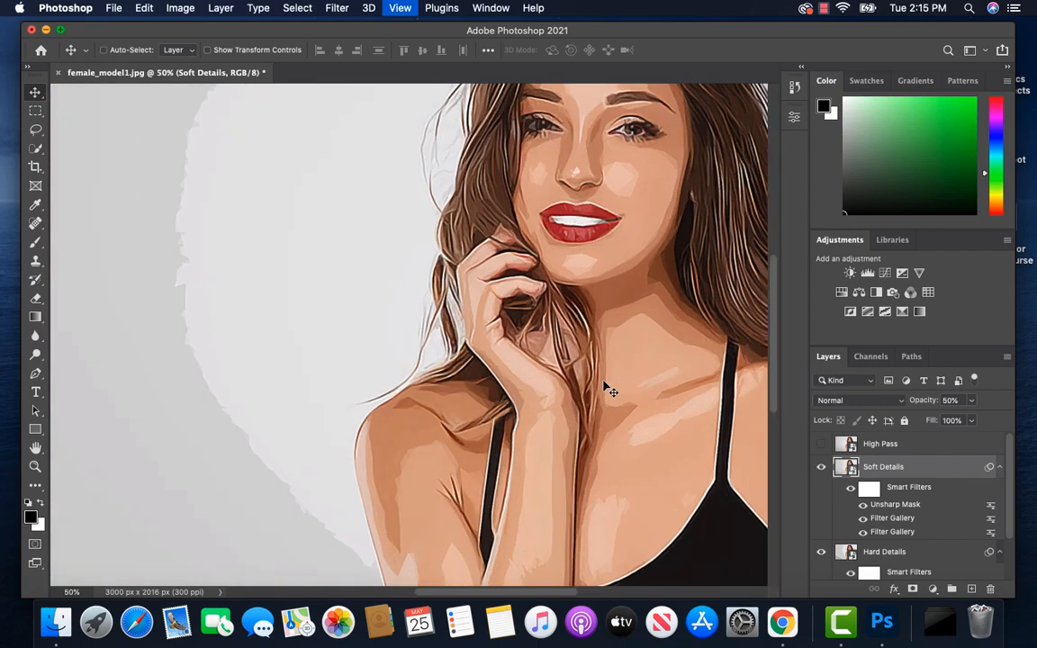
{"action": "key", "text": "super+equal"}
{"action": "left_click_drag", "start_coordinate": [615, 335], "coordinate": [440, 536]}
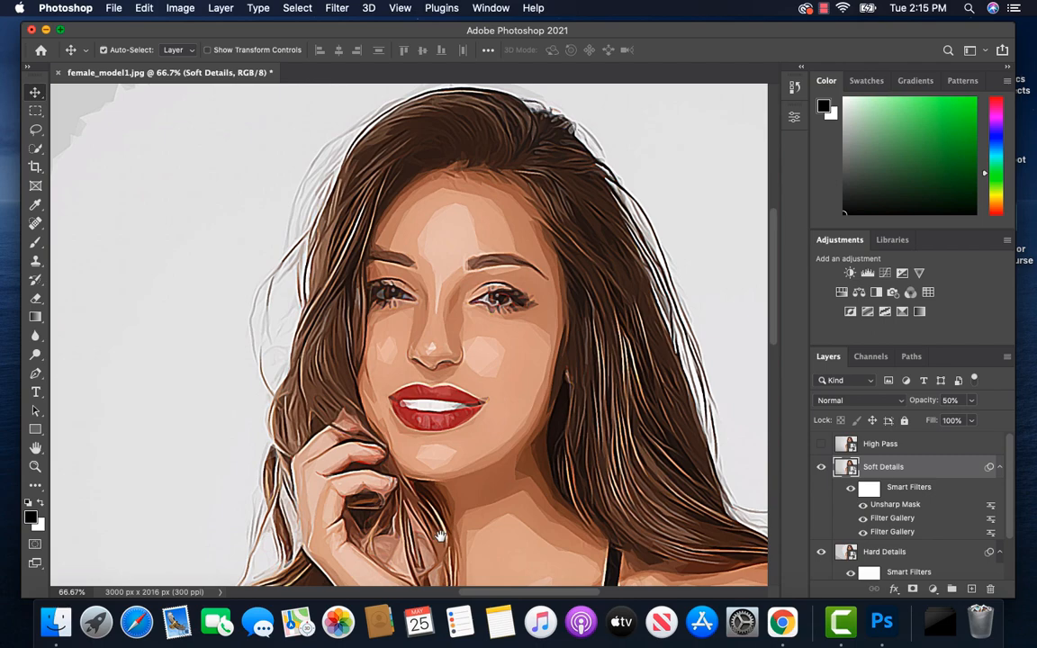
{"action": "key", "text": "super+minus"}
{"action": "key", "text": "super+minus"}
{"action": "key", "text": "super+minus"}
{"action": "key", "text": "super+0"}
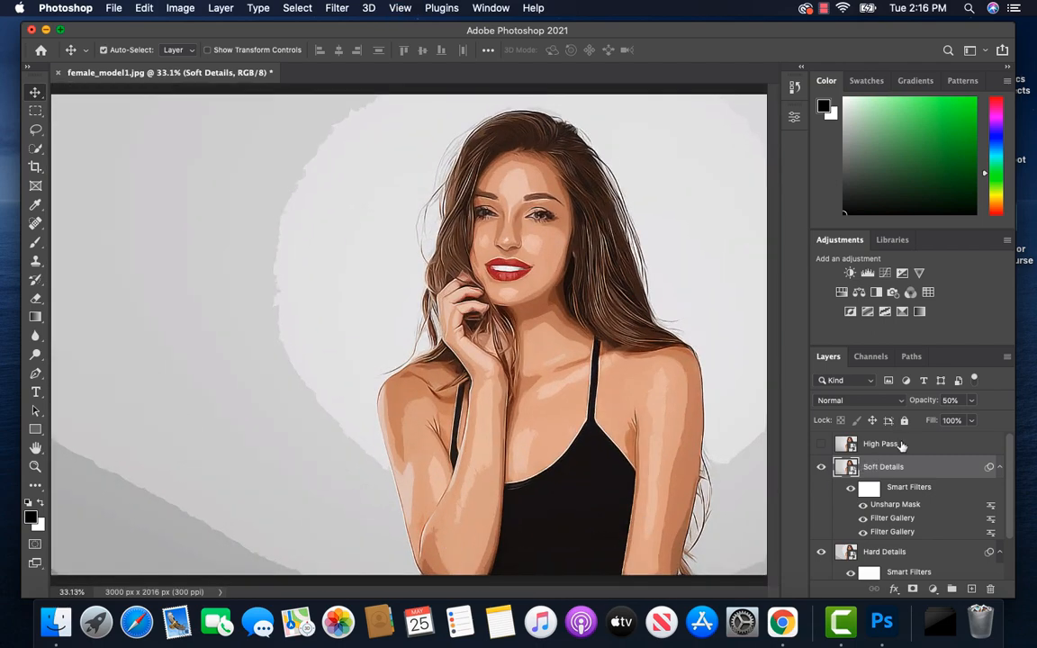
Step: Show the High Pass layer and apply the High Pass filter to it with a 2.0 px radius
{"action": "left_click", "coordinate": [904, 445]}
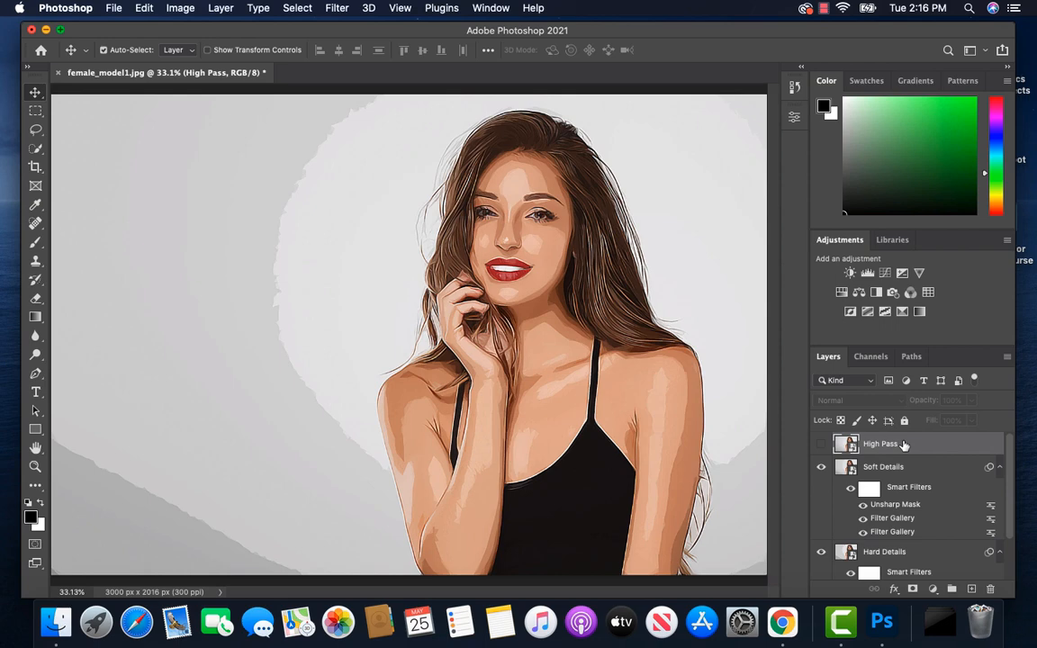
{"action": "left_click", "coordinate": [822, 445]}
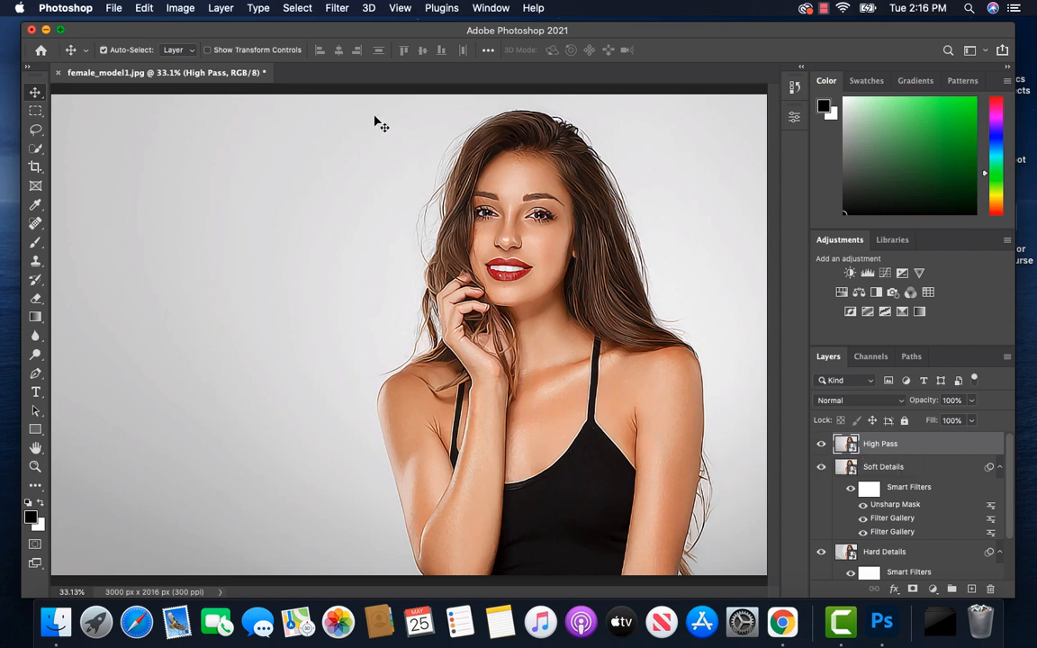
{"action": "left_click", "coordinate": [339, 11]}
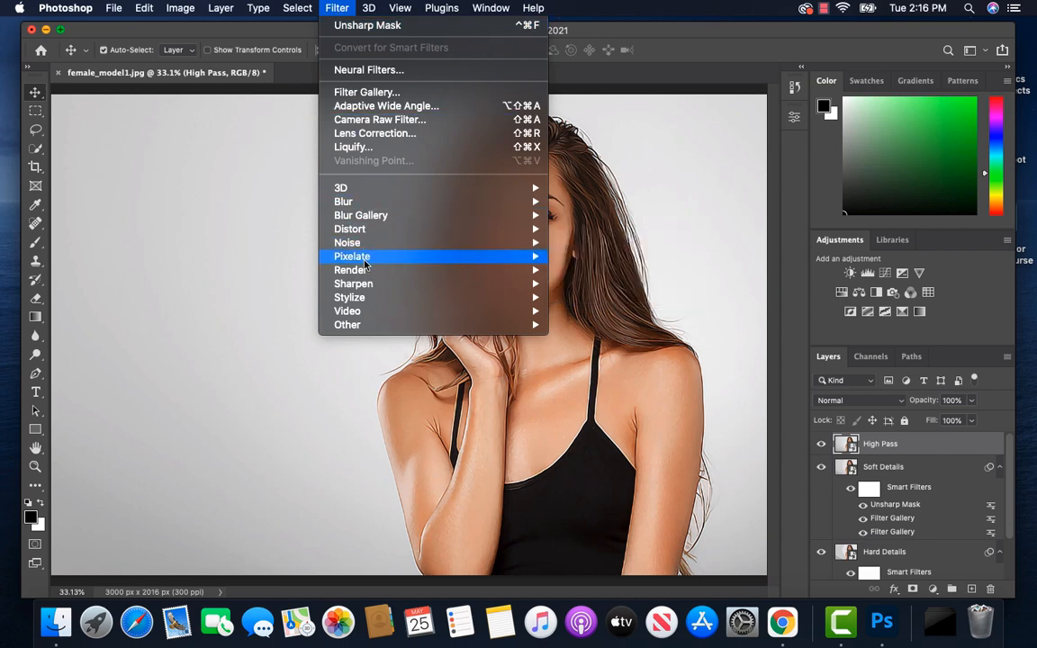
{"action": "mouse_move", "coordinate": [446, 330]}
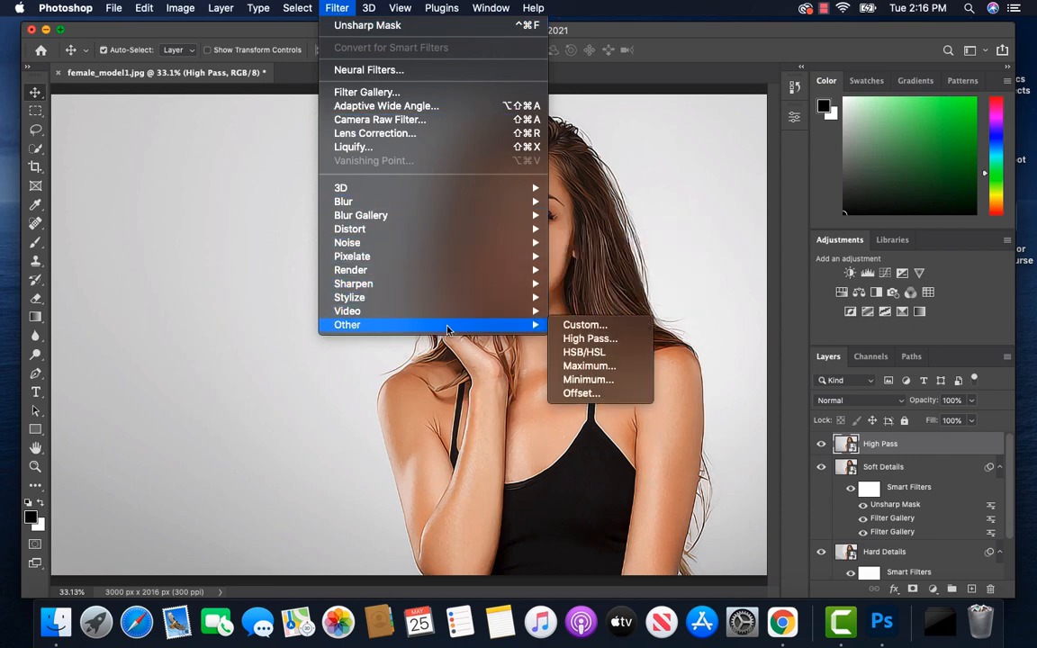
{"action": "left_click", "coordinate": [591, 339]}
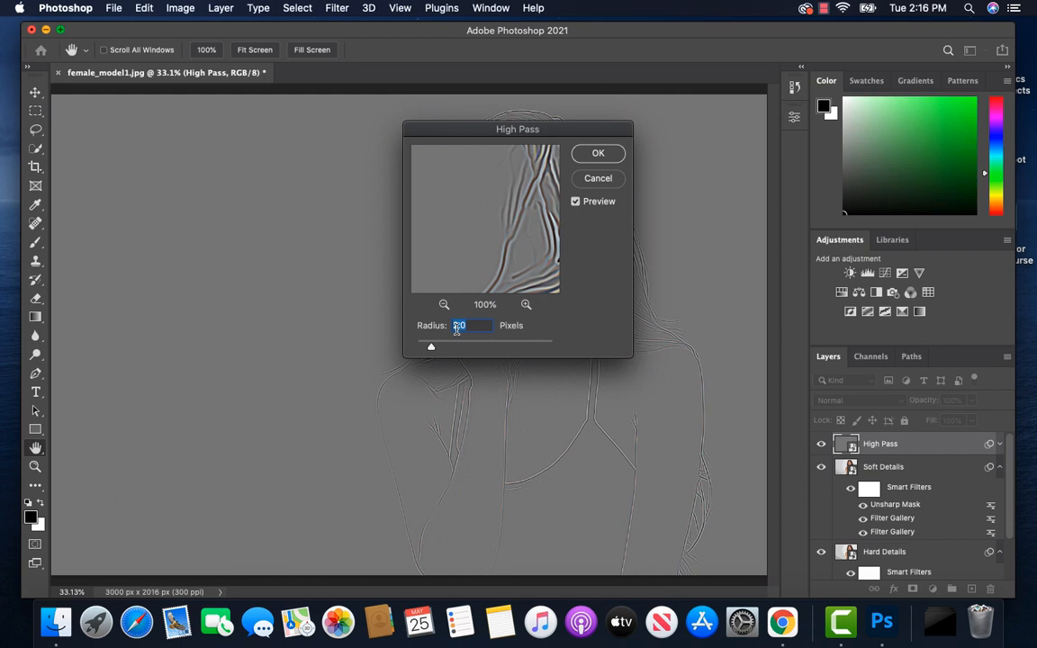
{"action": "left_click", "coordinate": [601, 154]}
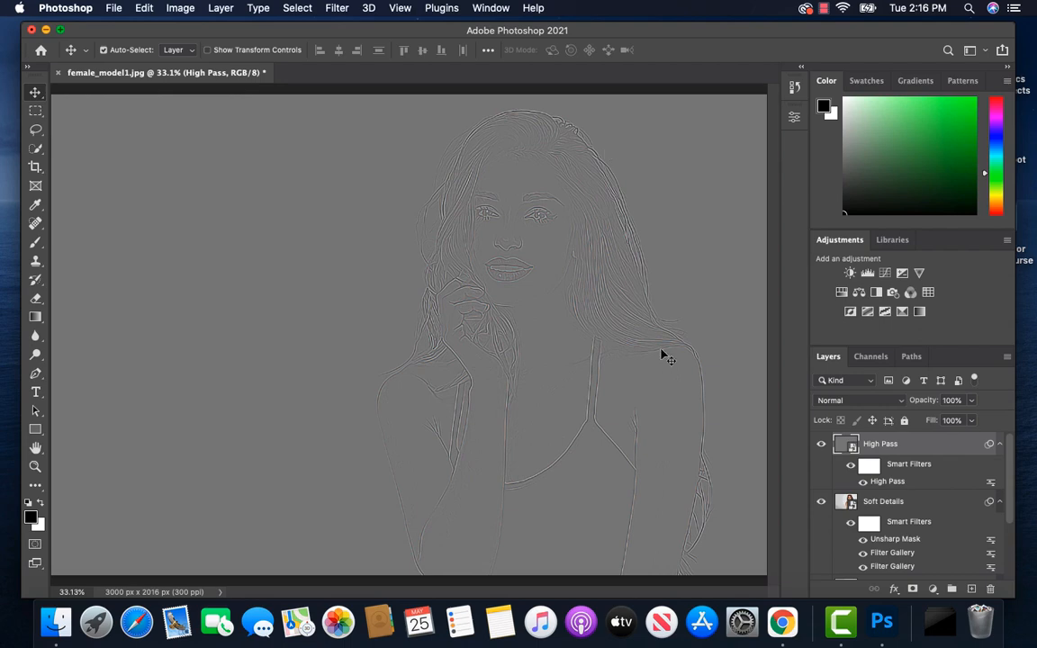
Step: Set the High Pass layer's blending mode to Overlay and collapse the smart filter lists of all three effect layers
{"action": "left_click", "coordinate": [900, 401]}
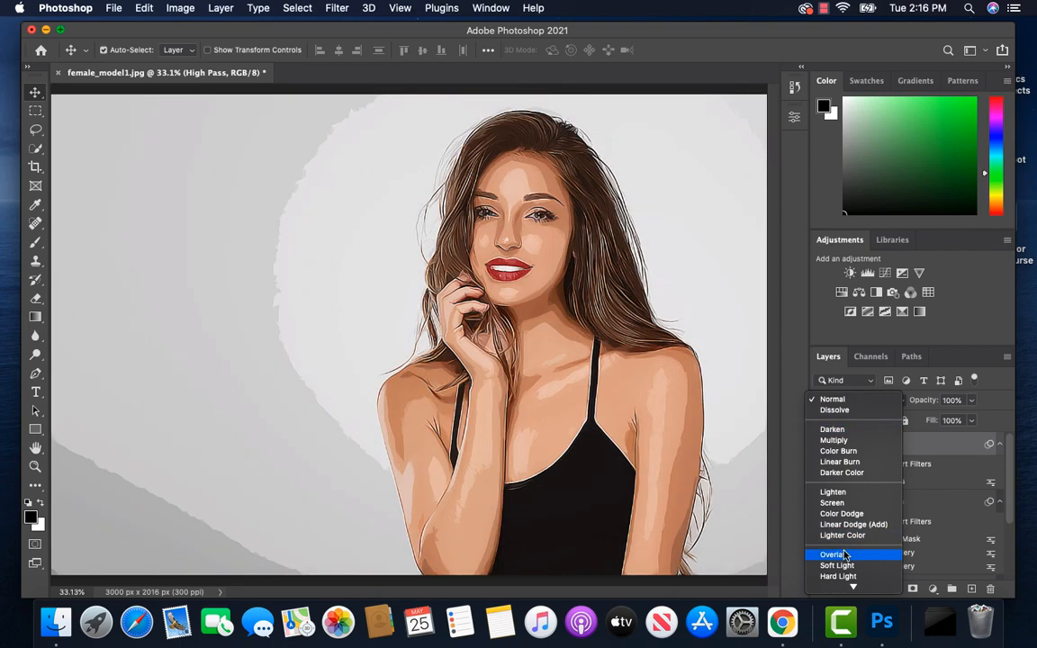
{"action": "left_click", "coordinate": [843, 555]}
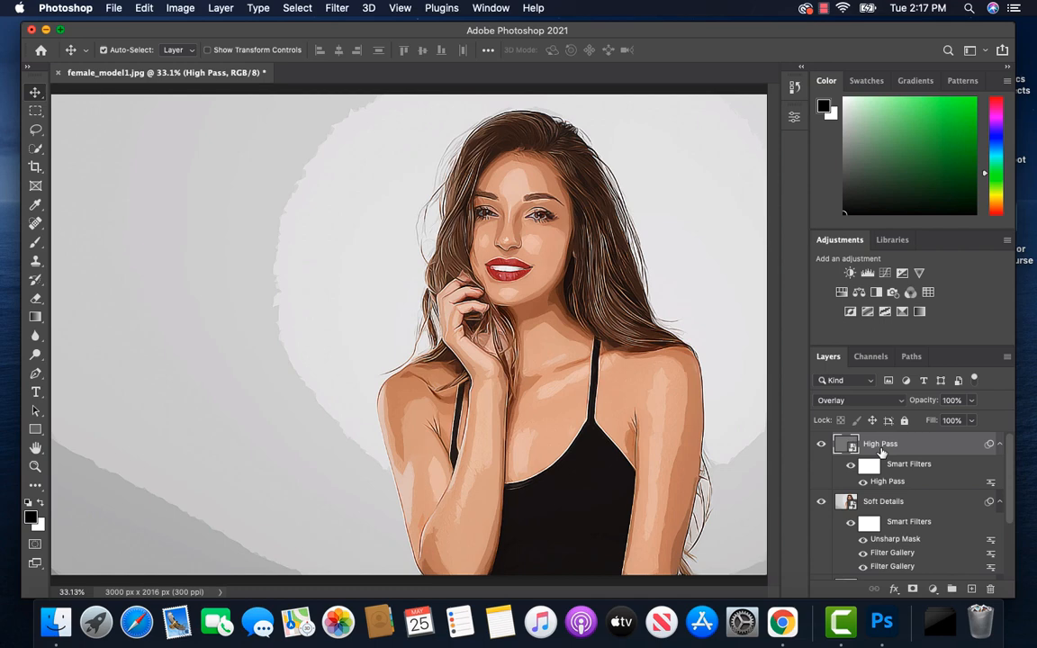
{"action": "left_click", "coordinate": [1000, 445]}
{"action": "left_click", "coordinate": [1000, 466]}
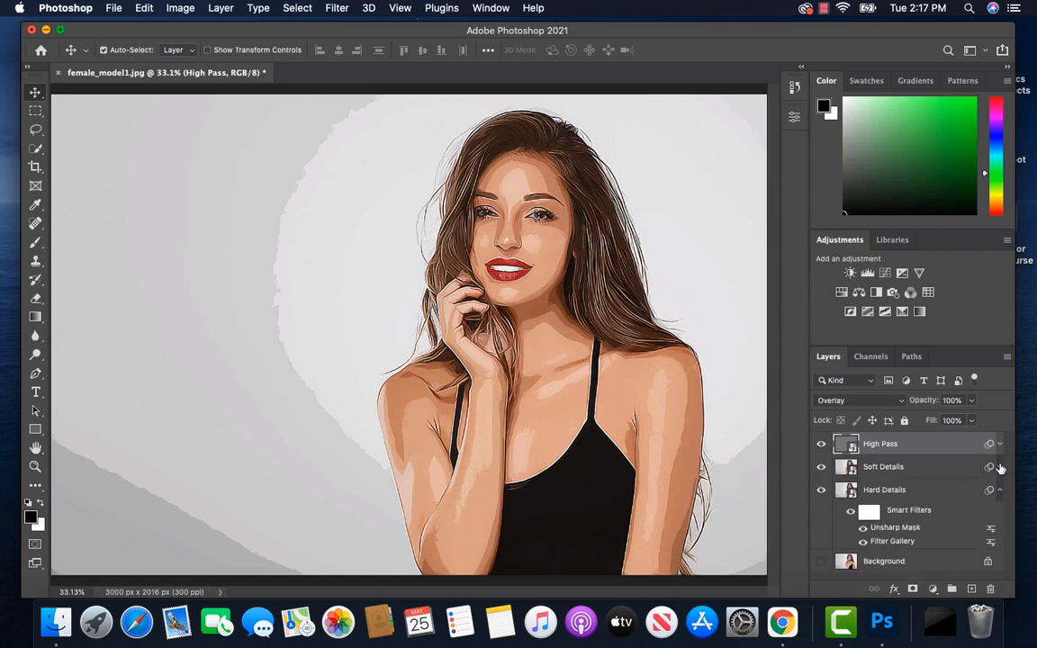
{"action": "left_click", "coordinate": [1000, 490]}
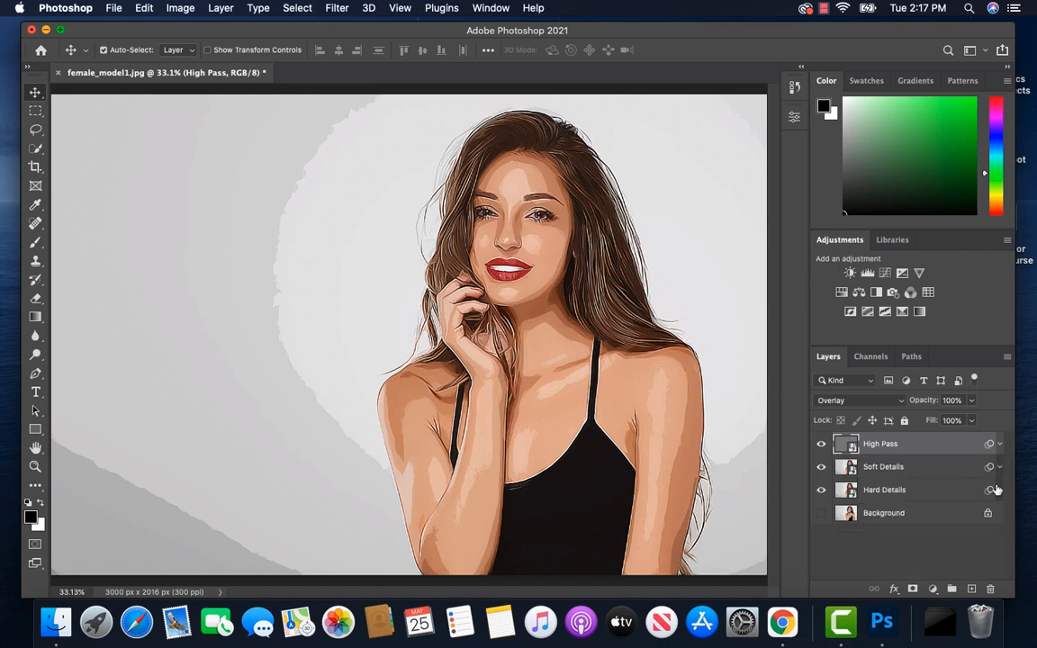
Step: Group the High Pass, Soft Details and Hard Details layers into a group named Effect
{"action": "left_click", "coordinate": [928, 494], "text": "shift"}
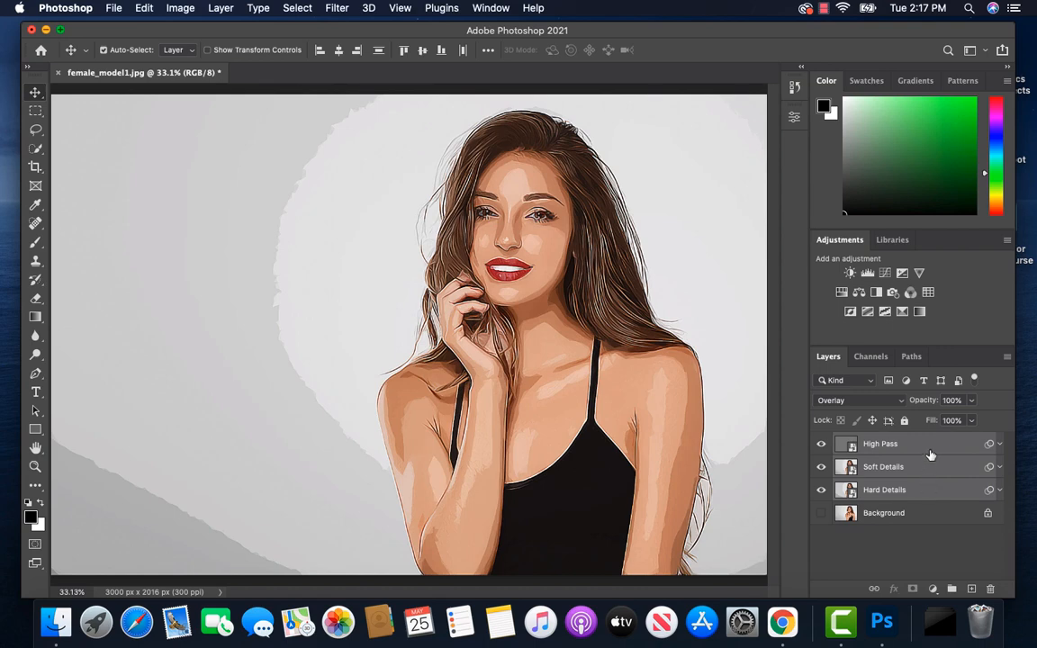
{"action": "right_click", "coordinate": [935, 448]}
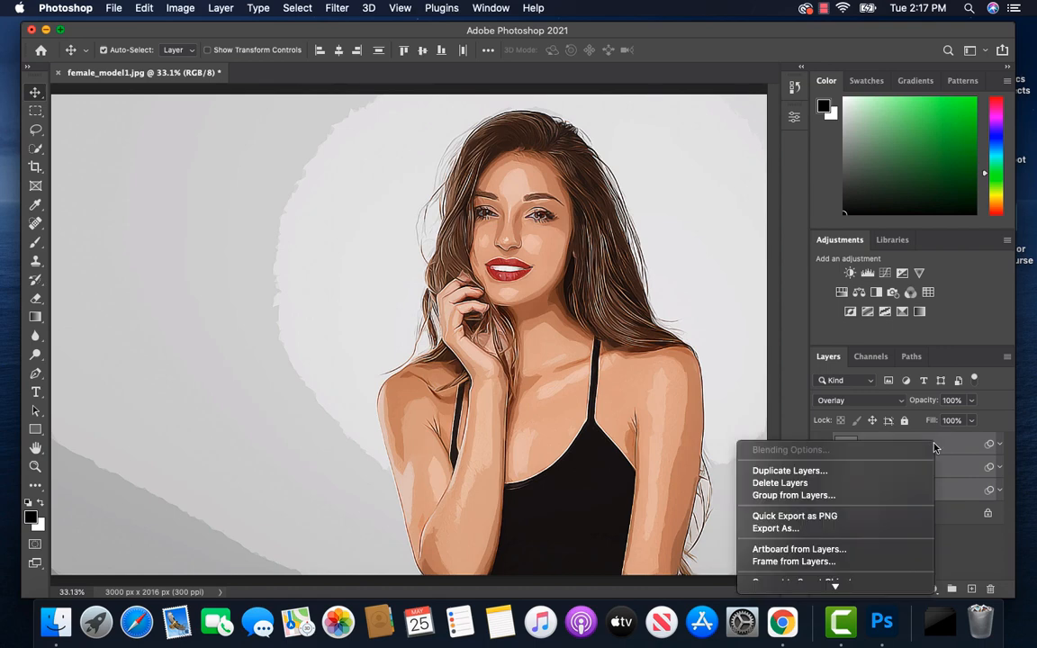
{"action": "left_click", "coordinate": [830, 496]}
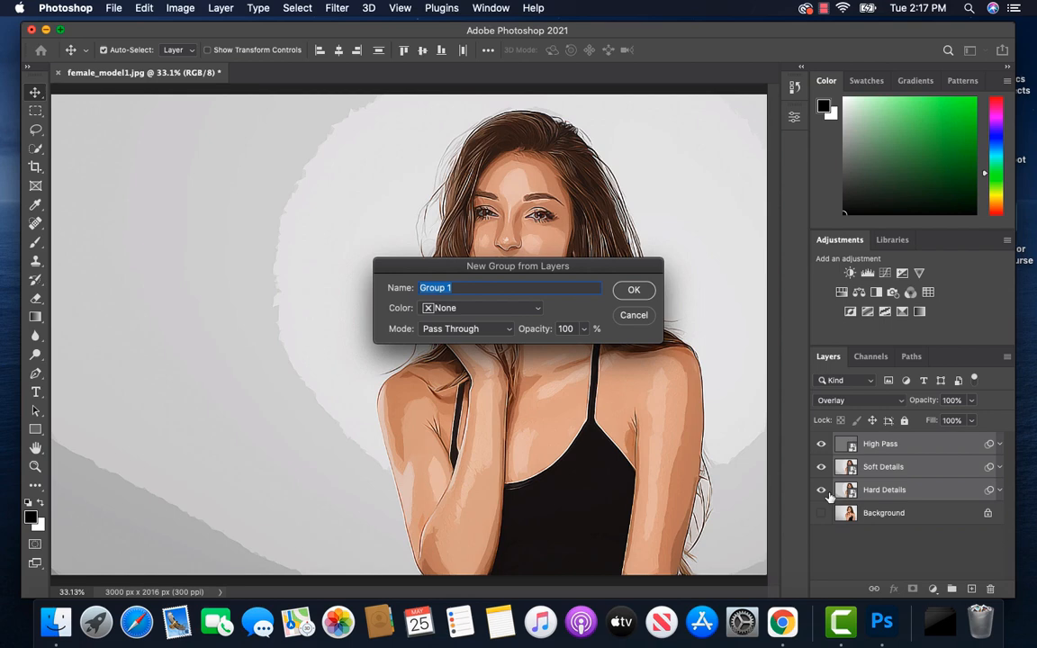
{"action": "type", "text": "Effect"}
{"action": "left_click", "coordinate": [634, 291]}
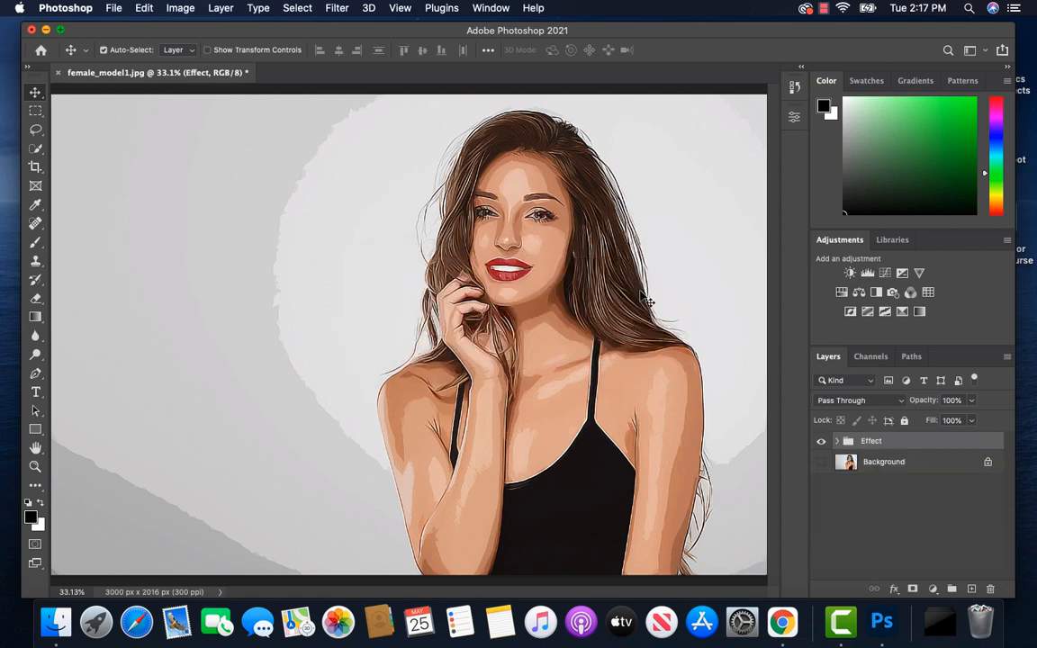
Step: Add a Levels adjustment layer above the Effect group with input black point 18 and white point 238
{"action": "left_click", "coordinate": [934, 590]}
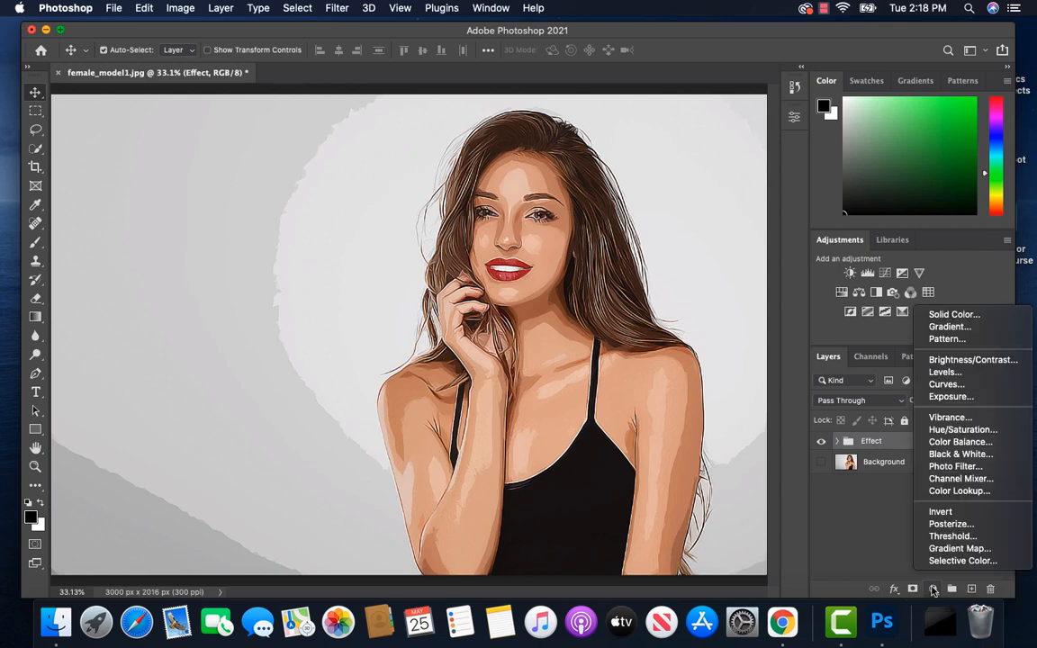
{"action": "left_click", "coordinate": [944, 373]}
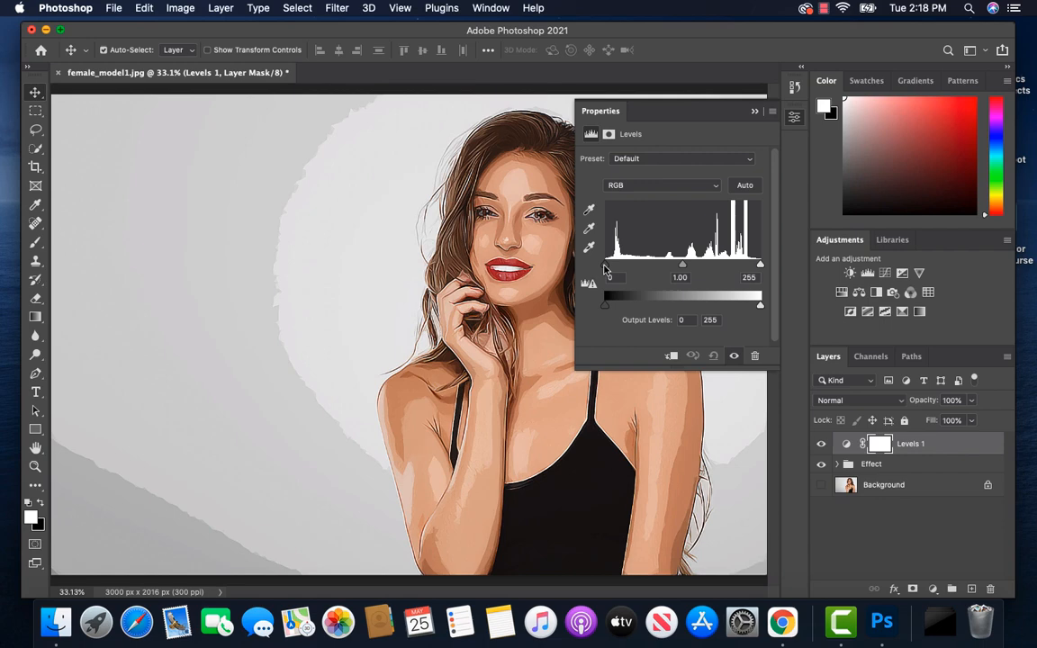
{"action": "left_click_drag", "start_coordinate": [605, 267], "coordinate": [615, 269]}
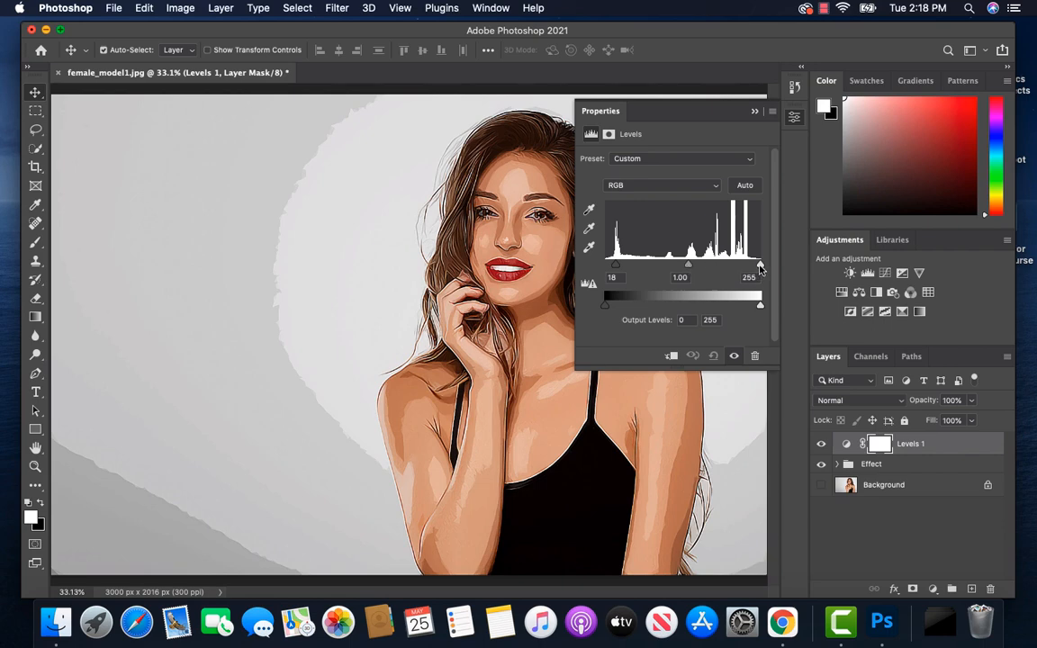
{"action": "left_click_drag", "start_coordinate": [759, 267], "coordinate": [751, 270]}
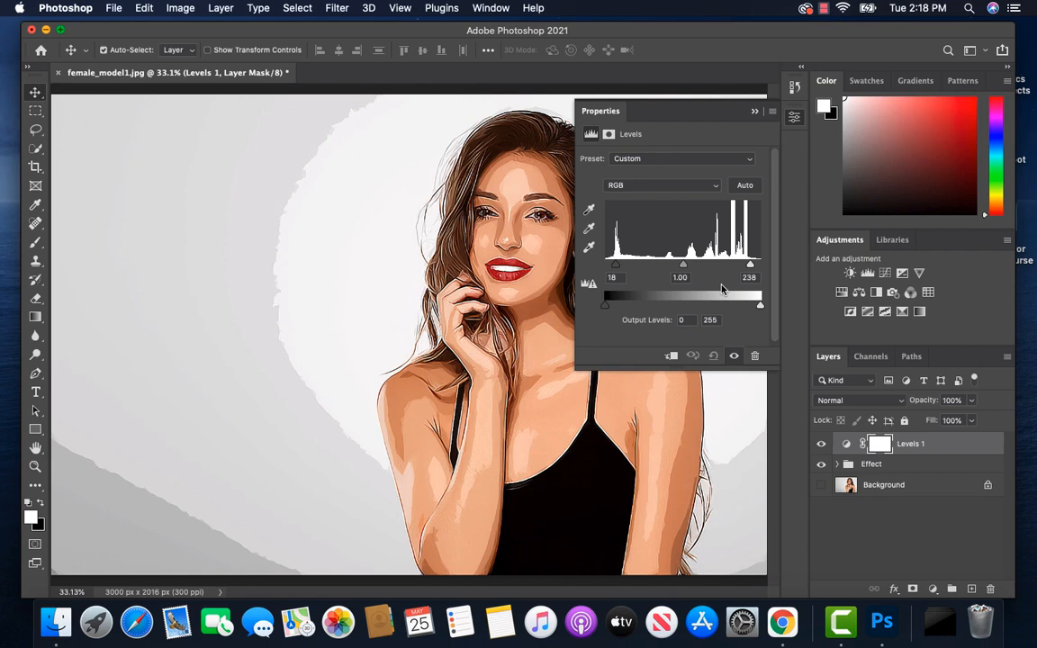
Step: Add a Vibrance adjustment layer with vibrance +25 and saturation +7
{"action": "left_click", "coordinate": [934, 589]}
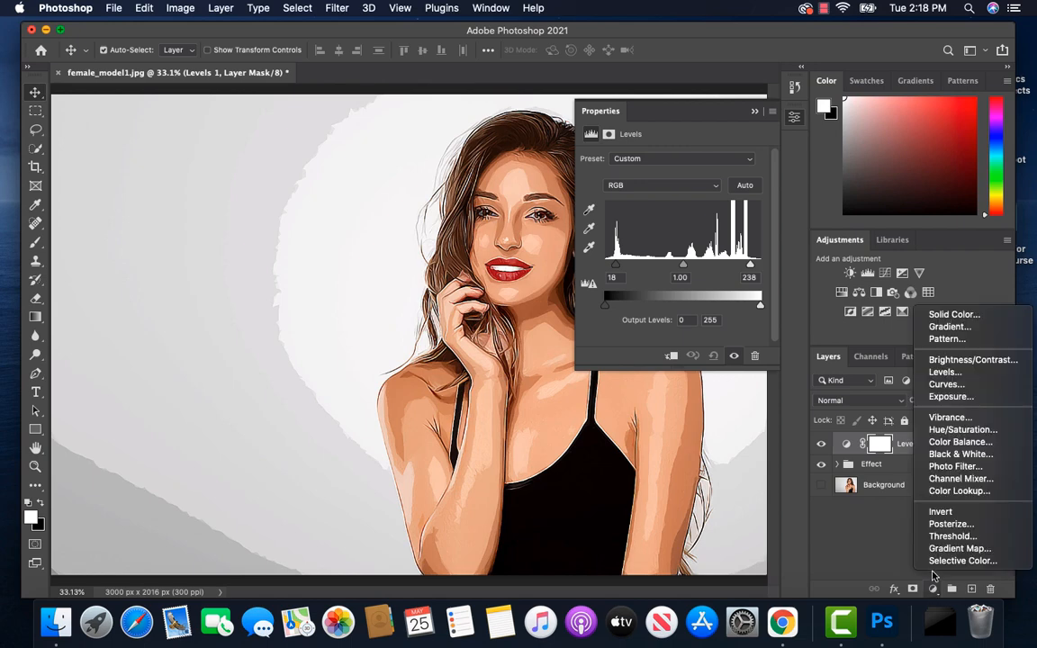
{"action": "left_click", "coordinate": [950, 418]}
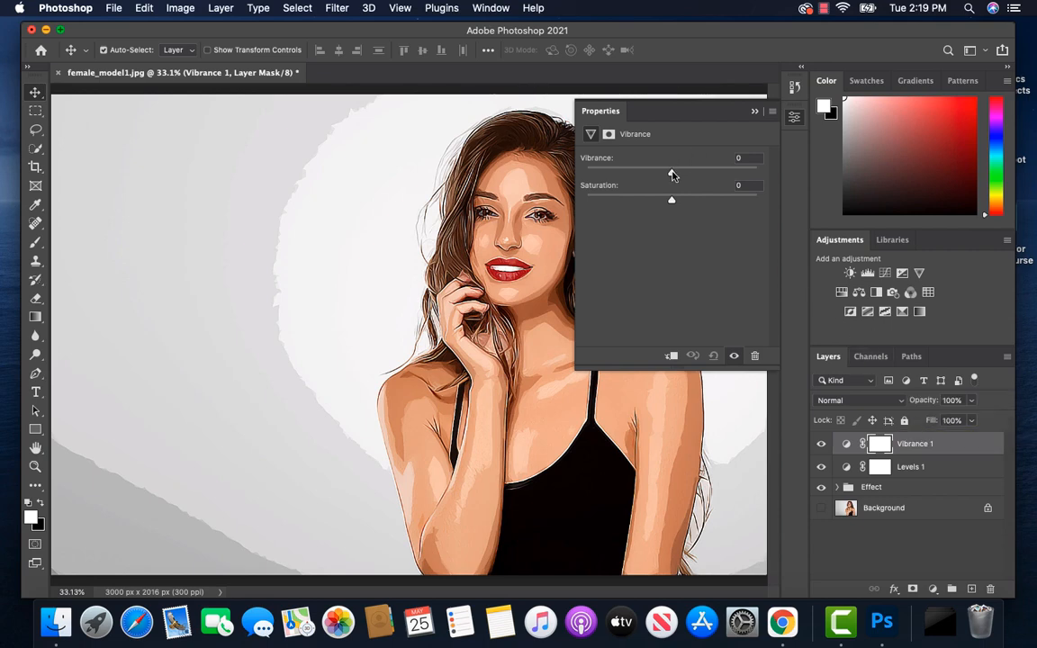
{"action": "left_click_drag", "start_coordinate": [672, 173], "coordinate": [694, 175]}
{"action": "mouse_move", "coordinate": [671, 202]}
{"action": "left_mouse_down"}
{"action": "mouse_move", "coordinate": [685, 204]}
{"action": "mouse_move", "coordinate": [677, 205]}
{"action": "left_mouse_up"}
Step: Add a Color Balance adjustment layer with midtones at Cyan-Red +11, Magenta-Green -9 and Yellow-Blue -4
{"action": "left_click", "coordinate": [935, 589]}
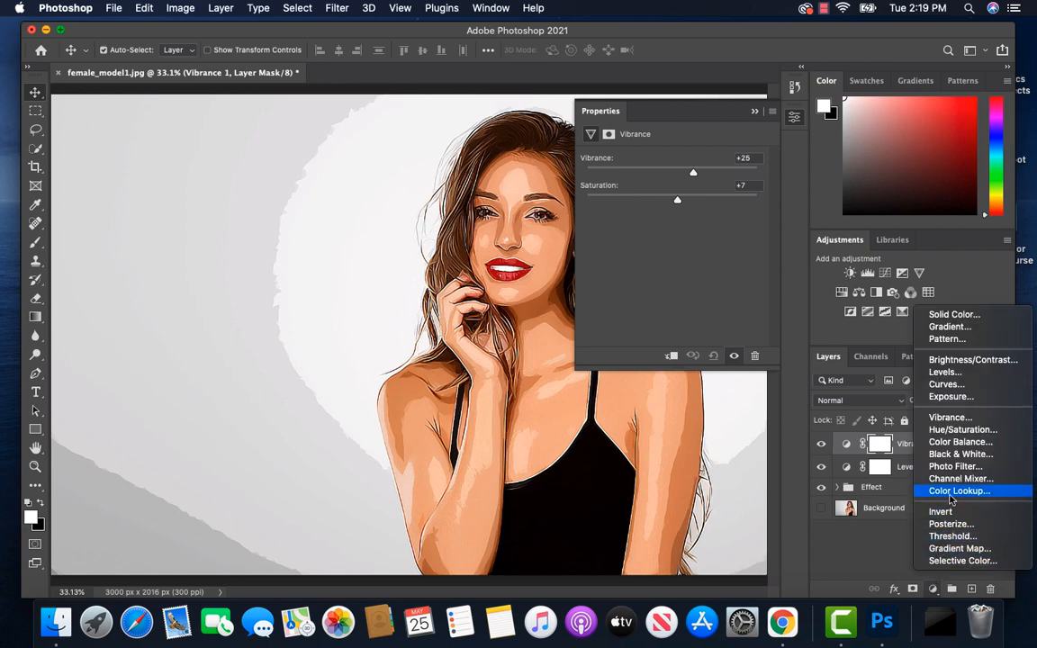
{"action": "left_click", "coordinate": [960, 445]}
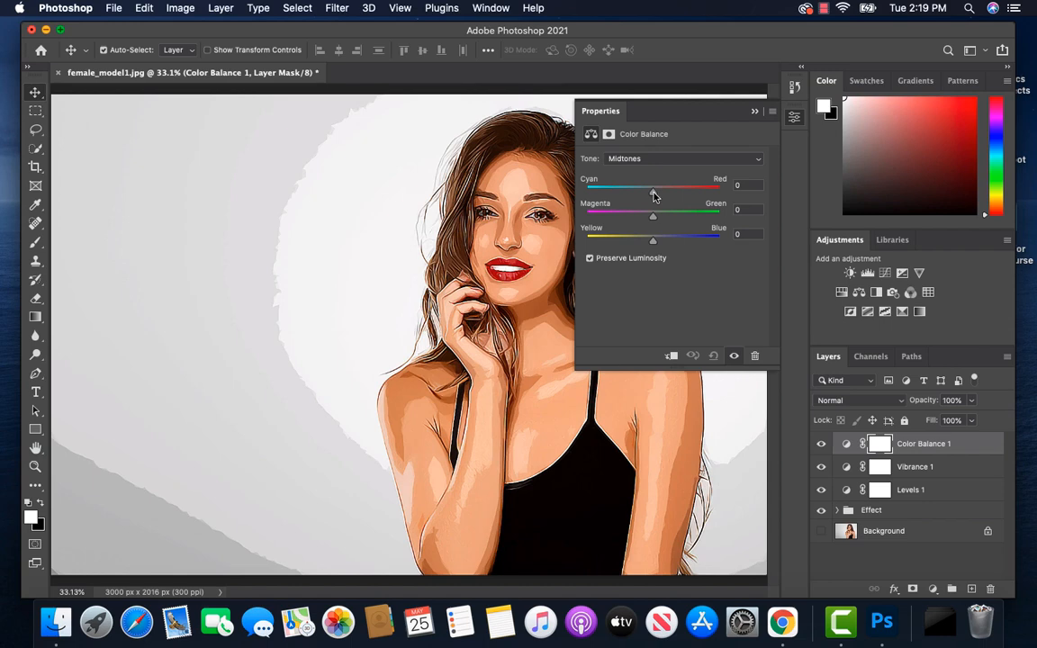
{"action": "mouse_move", "coordinate": [654, 195]}
{"action": "left_mouse_down"}
{"action": "mouse_move", "coordinate": [671, 196]}
{"action": "mouse_move", "coordinate": [661, 198]}
{"action": "left_mouse_up"}
{"action": "left_click_drag", "start_coordinate": [654, 218], "coordinate": [649, 218]}
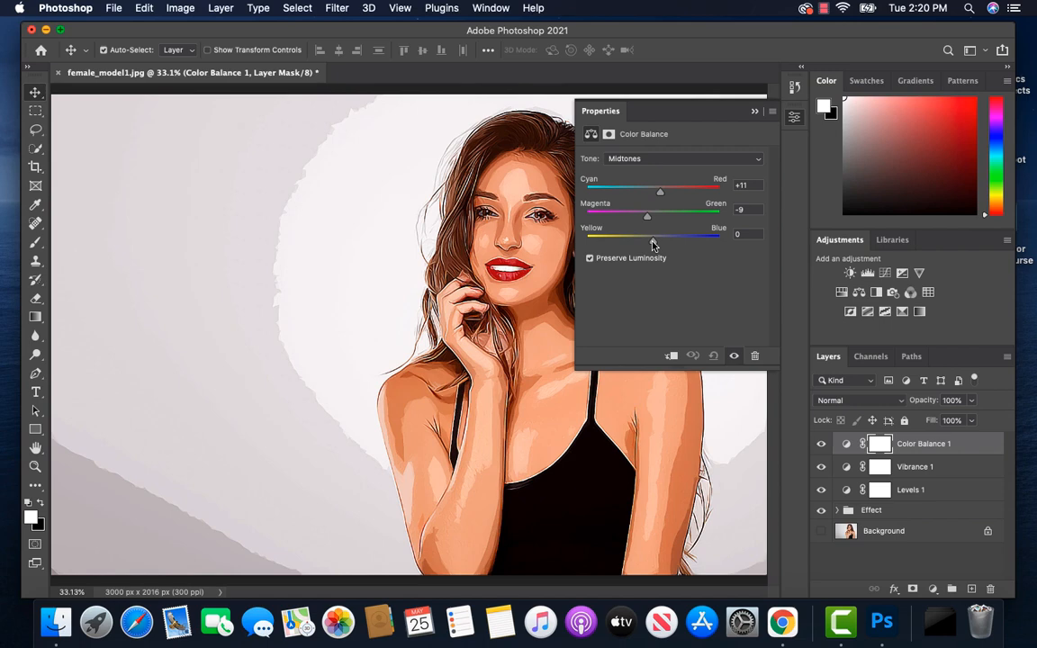
{"action": "left_click_drag", "start_coordinate": [652, 240], "coordinate": [652, 245]}
Step: Set the Color Balance shadows to Cyan-Red -4, Magenta-Green -5 and Yellow-Blue +10
{"action": "left_click", "coordinate": [760, 161]}
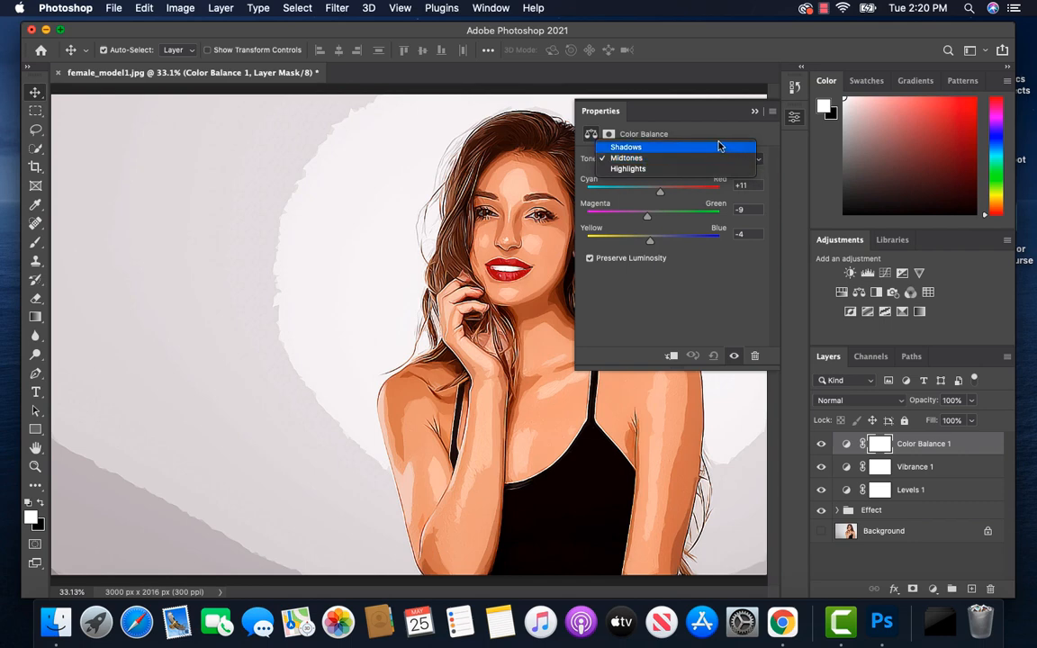
{"action": "left_click", "coordinate": [719, 146]}
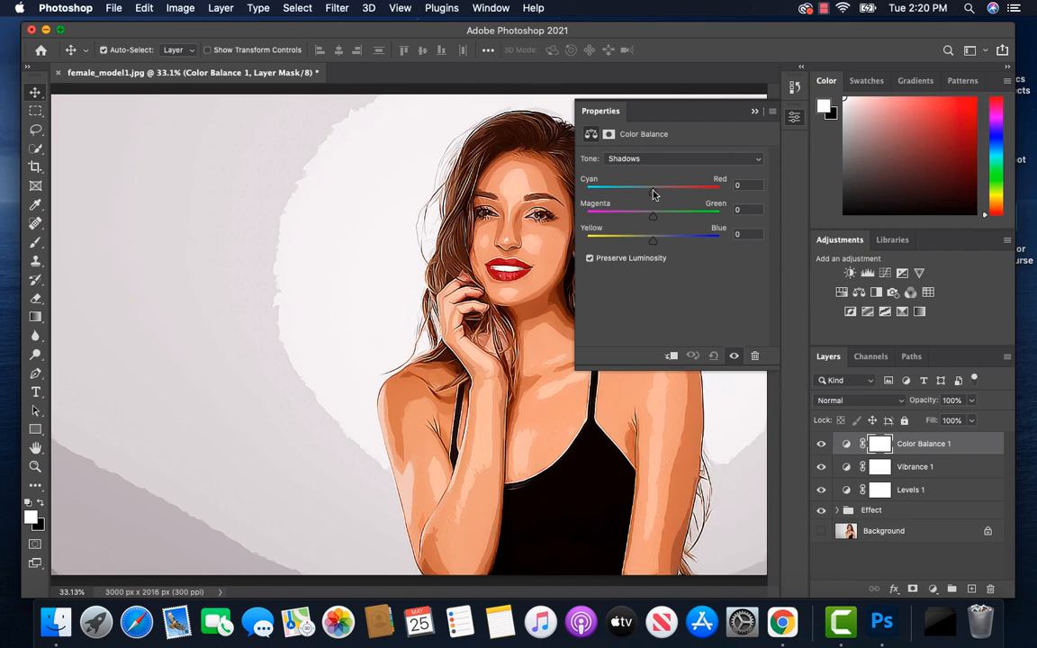
{"action": "left_click_drag", "start_coordinate": [653, 194], "coordinate": [650, 194]}
{"action": "left_click_drag", "start_coordinate": [654, 221], "coordinate": [650, 222]}
{"action": "left_click_drag", "start_coordinate": [653, 245], "coordinate": [659, 245]}
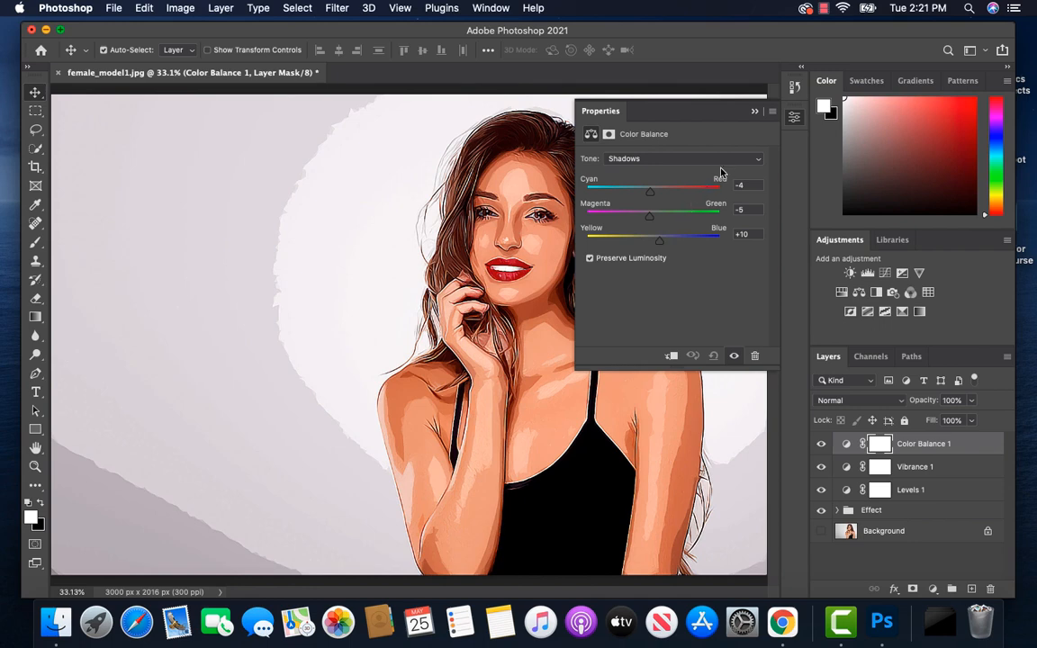
Step: Shift the Color Balance highlights slightly towards cyan and towards blue, and collapse the adjustment's properties
{"action": "left_click", "coordinate": [756, 160]}
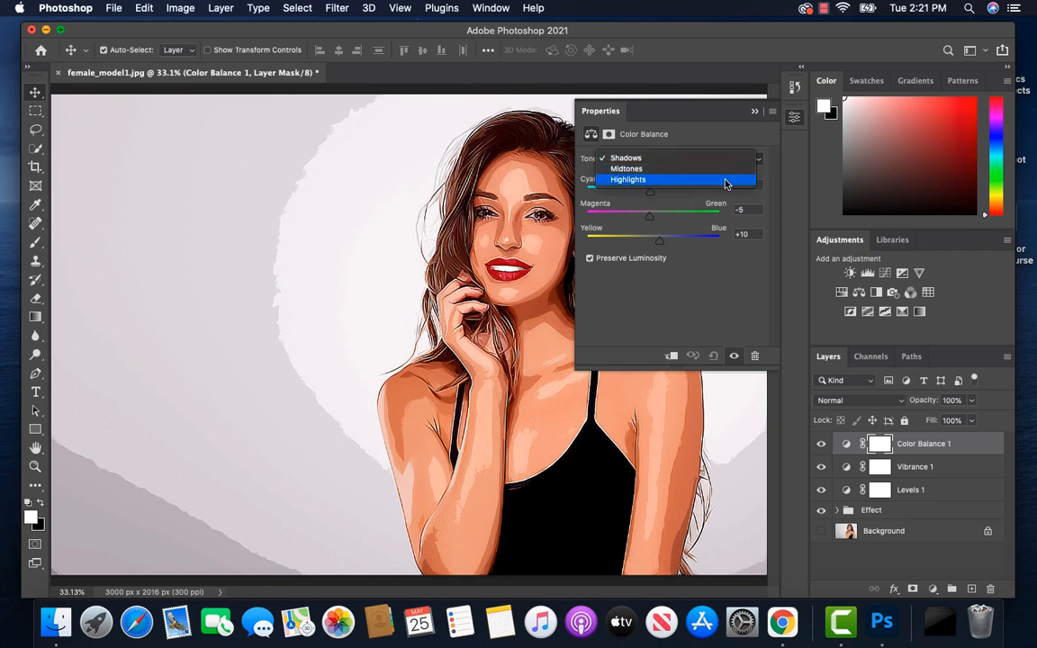
{"action": "left_click", "coordinate": [726, 181]}
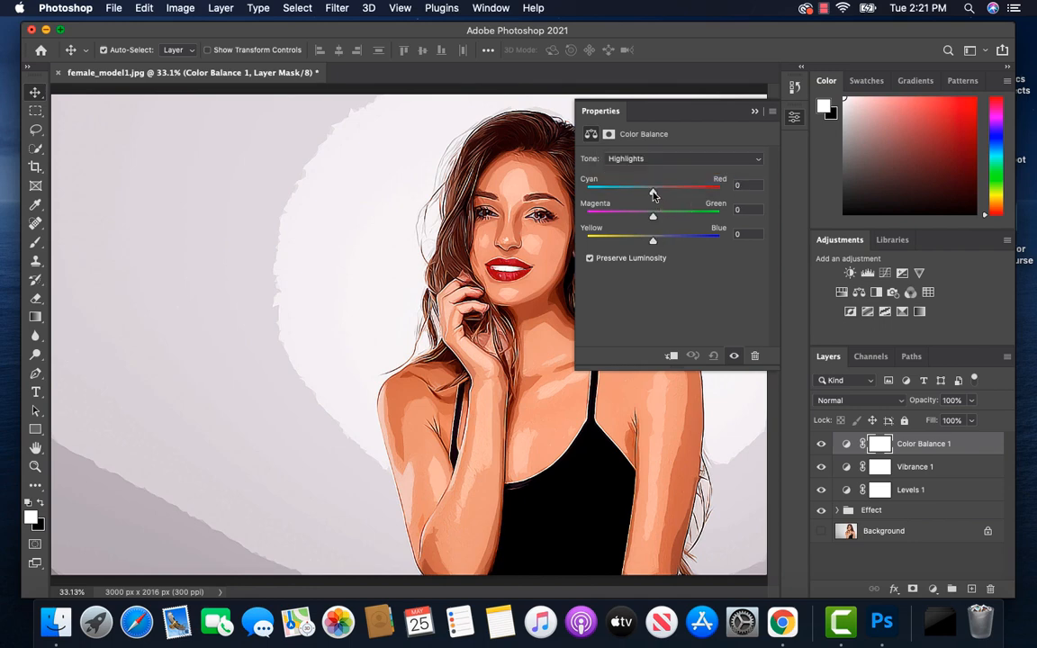
{"action": "left_click_drag", "start_coordinate": [654, 195], "coordinate": [650, 196]}
{"action": "left_click_drag", "start_coordinate": [653, 245], "coordinate": [660, 247]}
{"action": "left_click", "coordinate": [756, 114]}
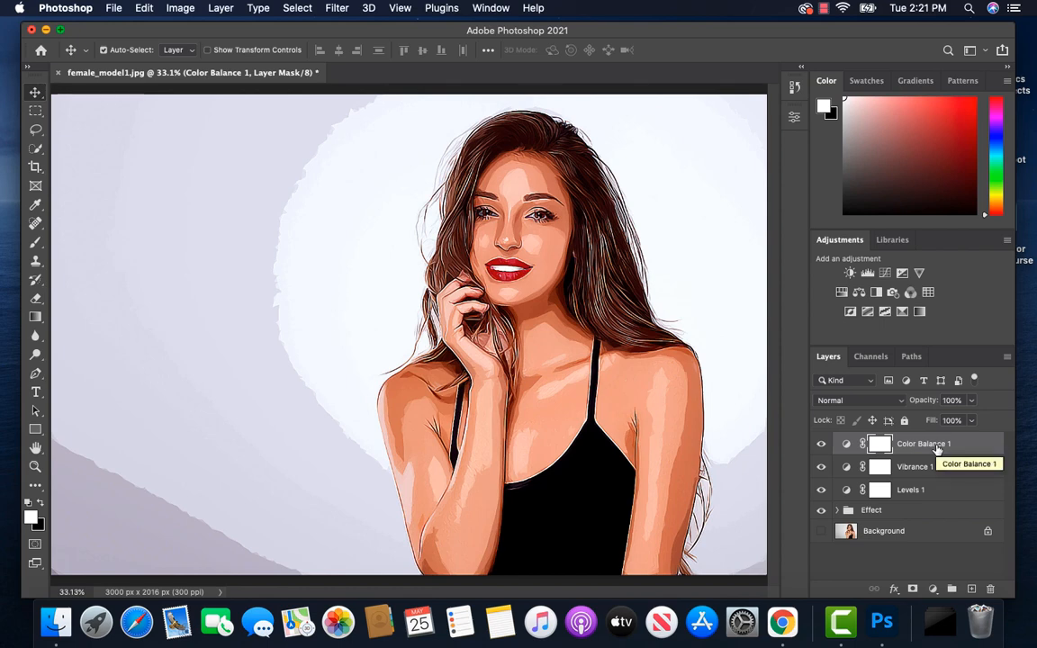
Step: Group the Color Balance, Vibrance and Levels adjustment layers into a group named Adjustments
{"action": "left_click", "coordinate": [938, 491], "text": "shift"}
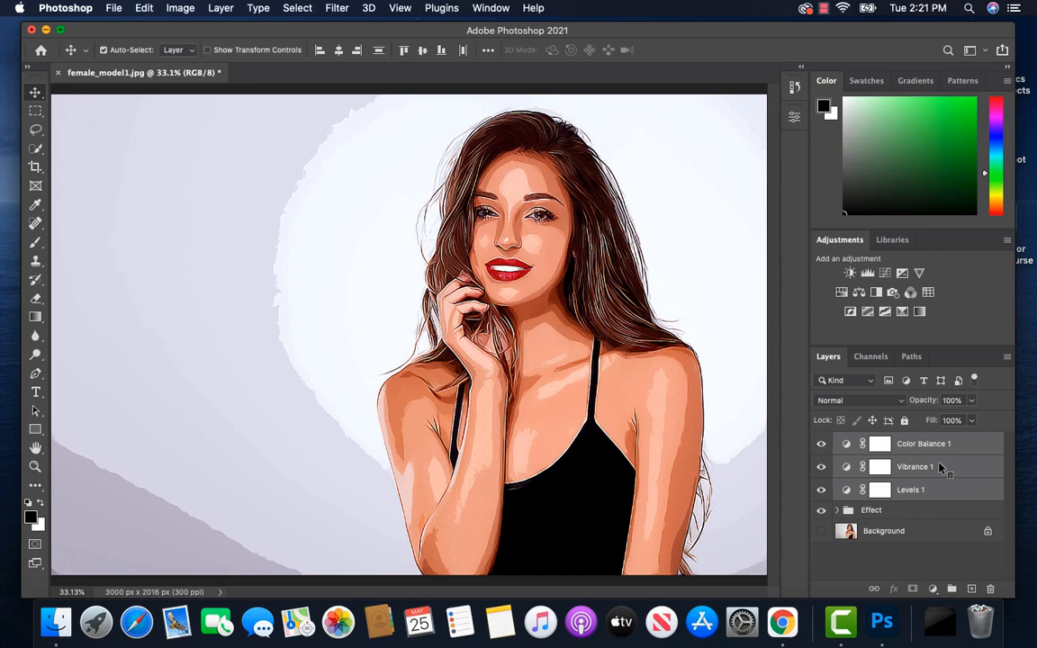
{"action": "right_click", "coordinate": [939, 468]}
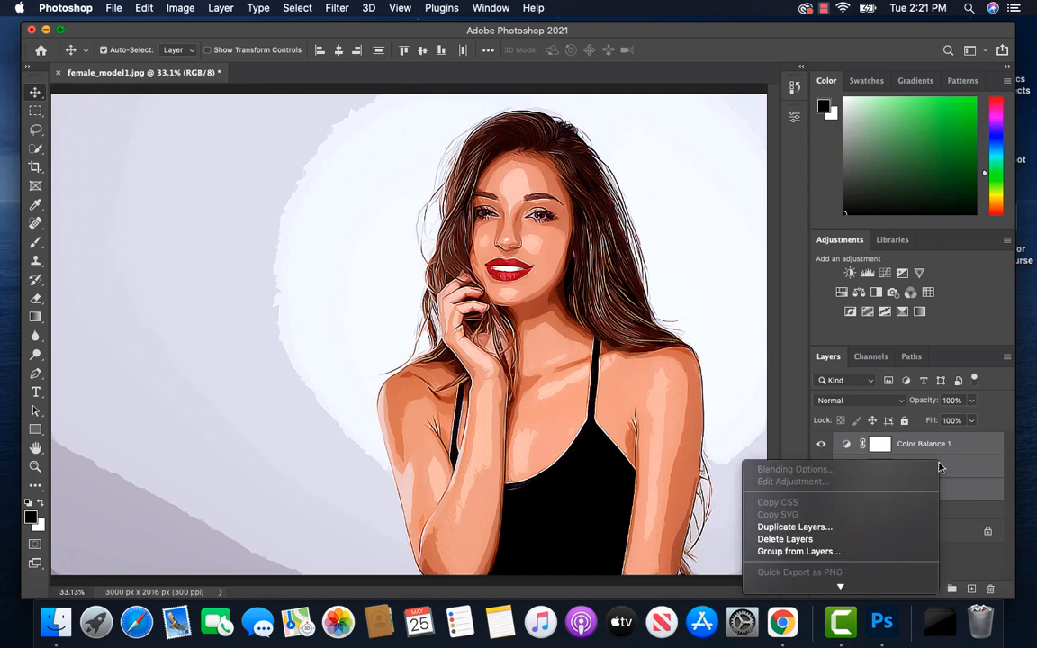
{"action": "left_click", "coordinate": [800, 552]}
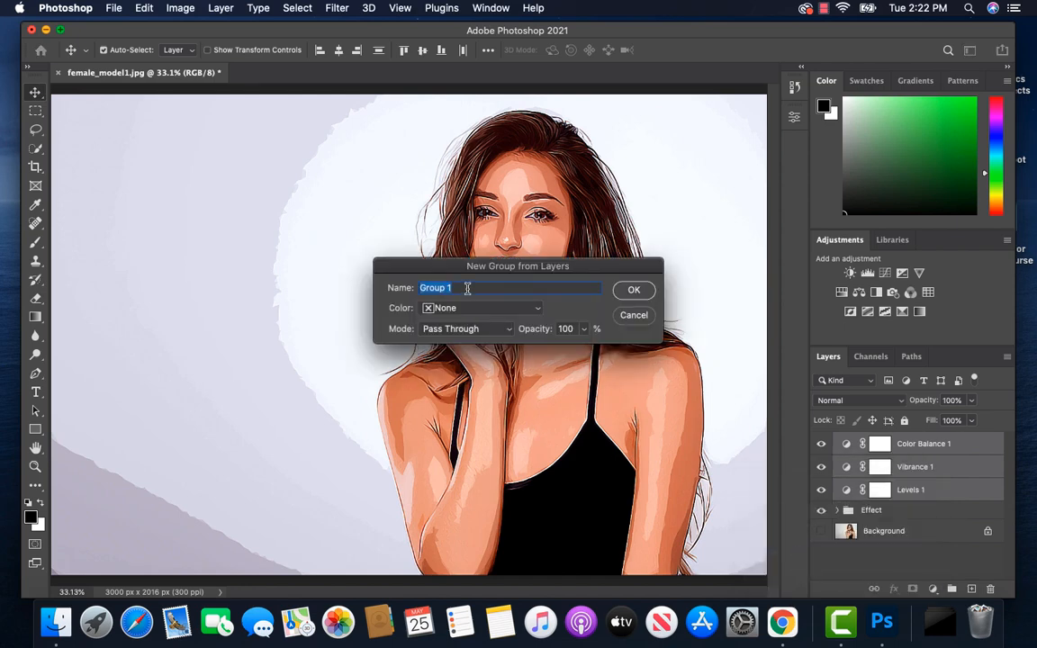
{"action": "type", "text": "Adje"}
{"action": "key", "text": "BackSpace"}
{"action": "type", "text": "ustments"}
{"action": "left_click", "coordinate": [632, 292]}
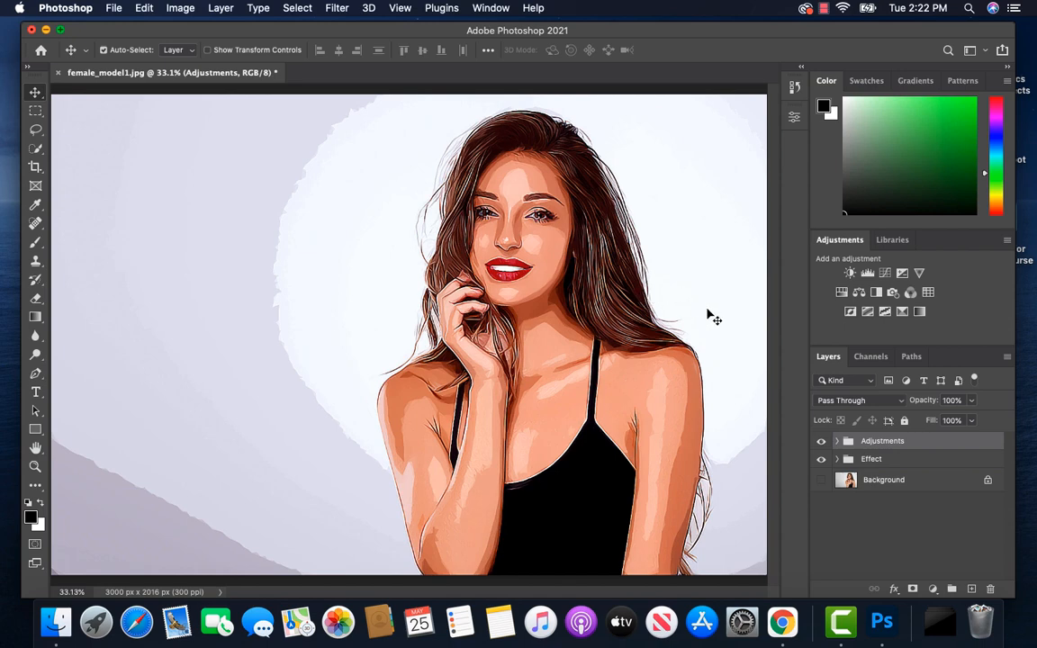
Step: Compare the original photo with the vector effect by repeatedly isolating the Background layer and restoring the groups
{"action": "left_click", "coordinate": [821, 482]}
{"action": "left_click", "coordinate": [821, 482], "text": "alt"}
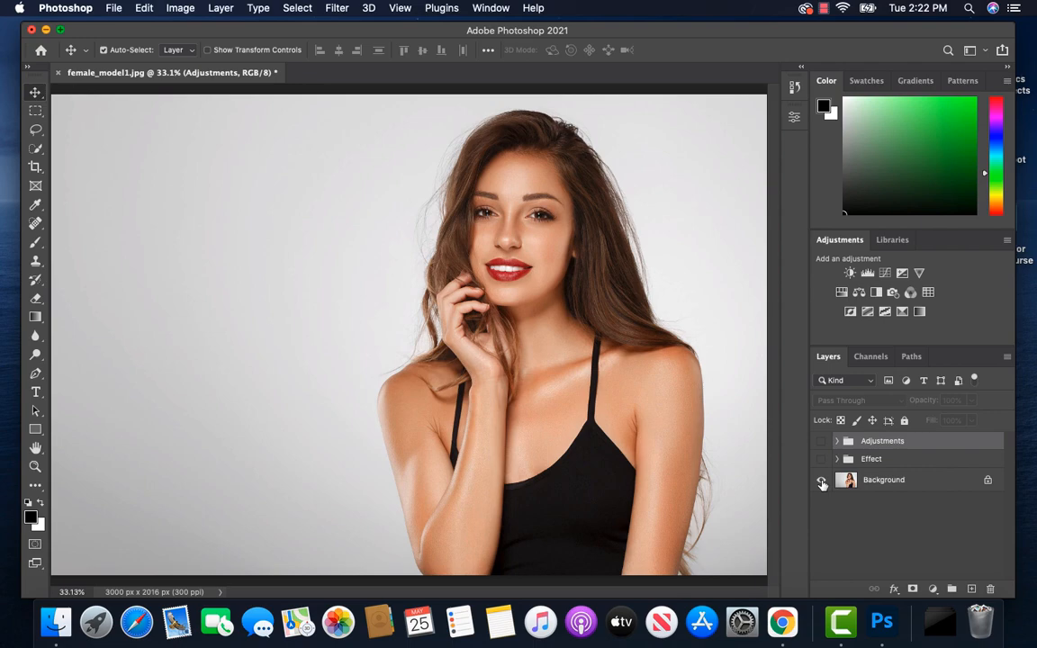
{"action": "left_click", "coordinate": [821, 482], "text": "alt"}
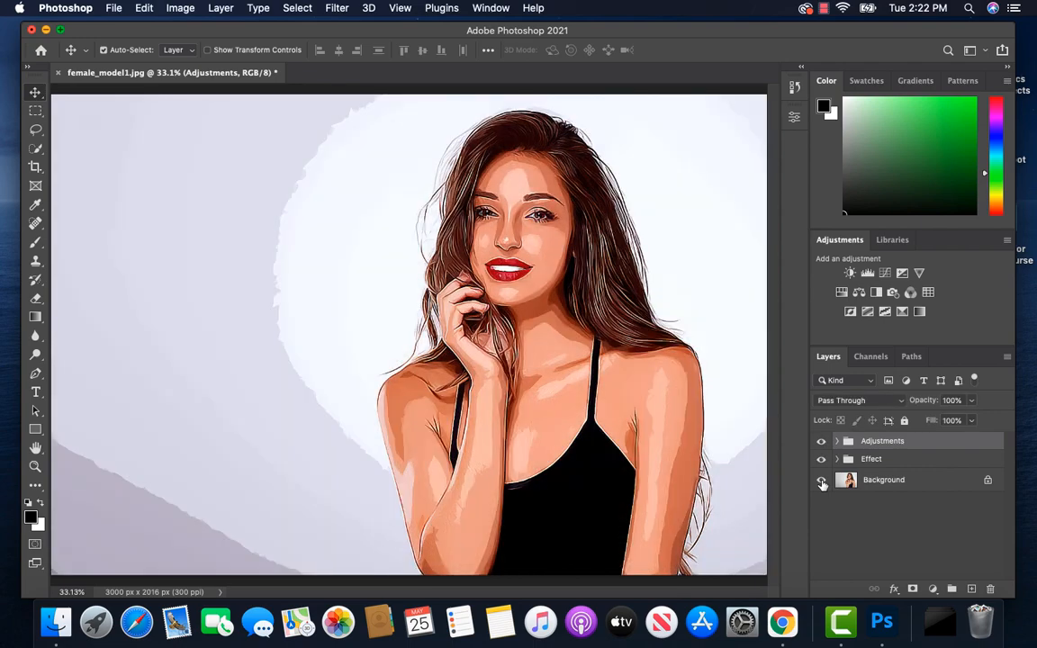
{"action": "left_click", "coordinate": [821, 481], "text": "alt"}
{"action": "left_click", "coordinate": [822, 482], "text": "alt"}
{"action": "left_click", "coordinate": [821, 481], "text": "alt"}
{"action": "left_click", "coordinate": [821, 482], "text": "alt"}
Step: Hide the Background layer and open the contents of the Hard Details smart object in the Effect group
{"action": "left_click", "coordinate": [838, 459]}
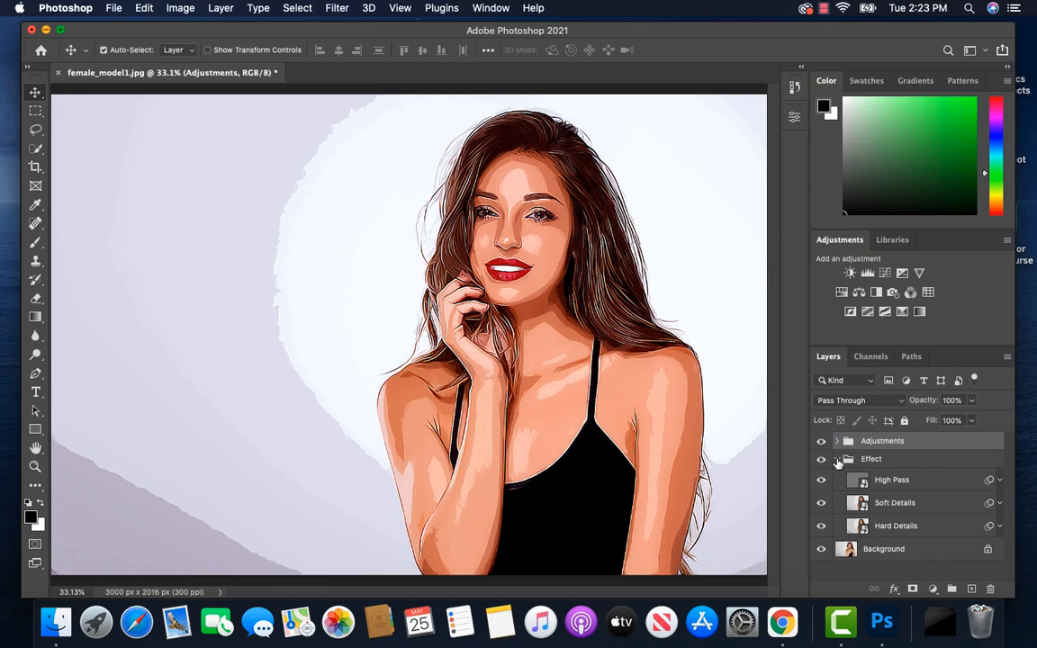
{"action": "left_click", "coordinate": [821, 549]}
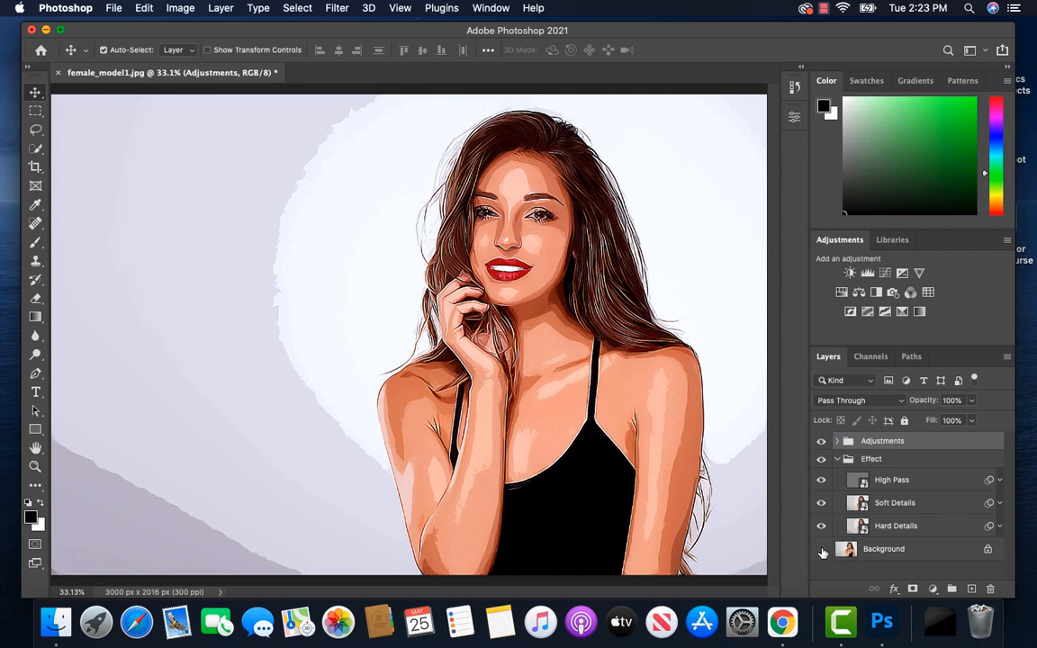
{"action": "left_click", "coordinate": [926, 526]}
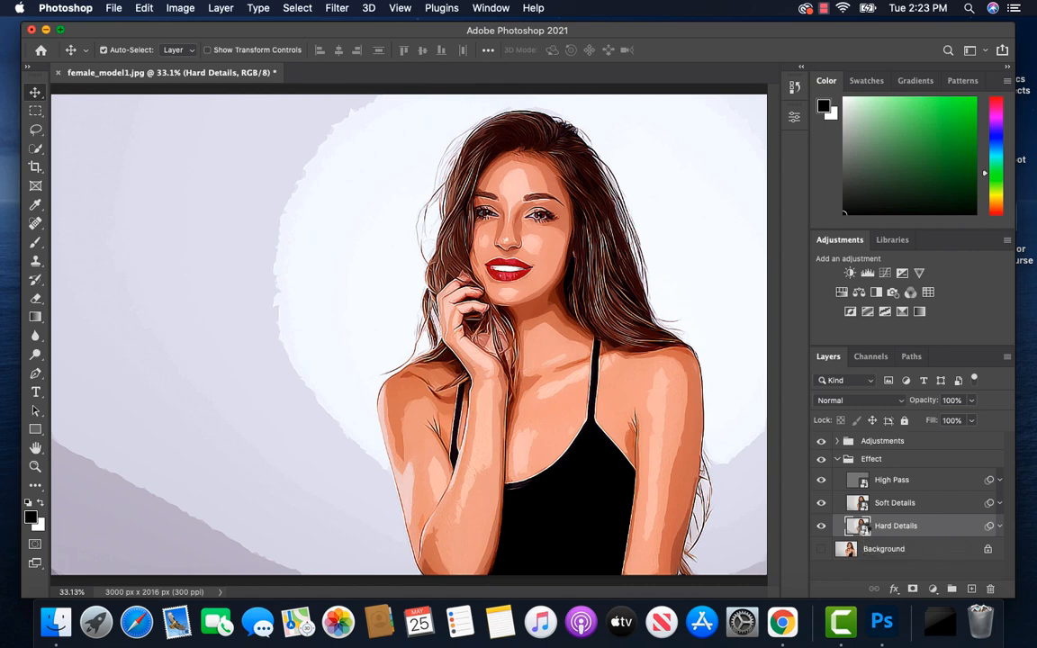
{"action": "double_click", "coordinate": [864, 533]}
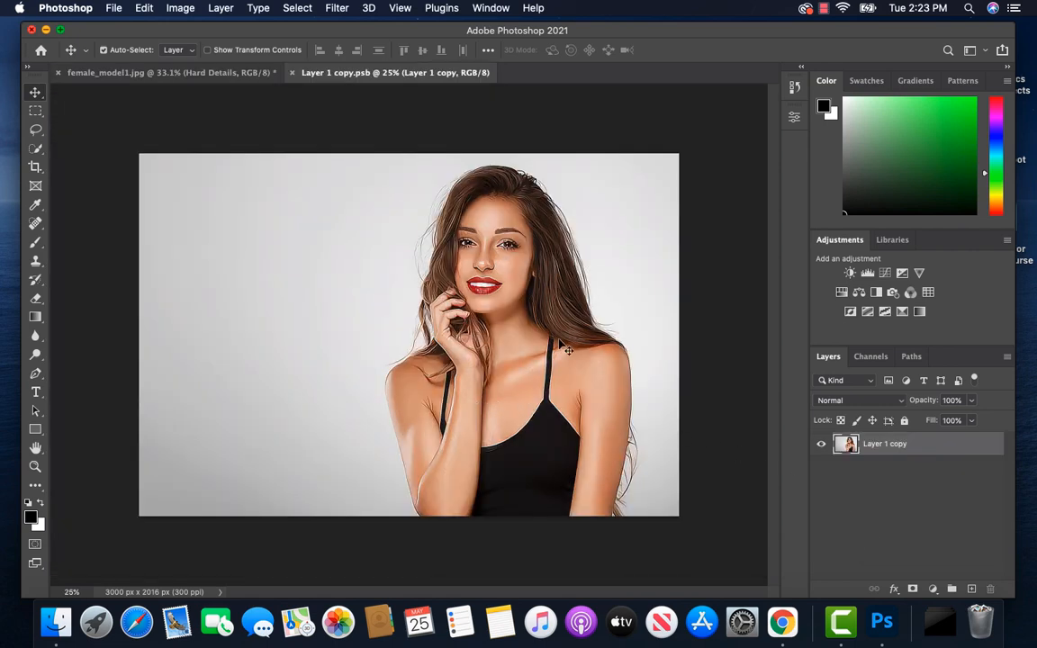
Step: Place Female_model2.jpg from the Finder folder "Project 9 - Photo to Vector Art Effect" centered in the smart object document
{"action": "left_click", "coordinate": [57, 620]}
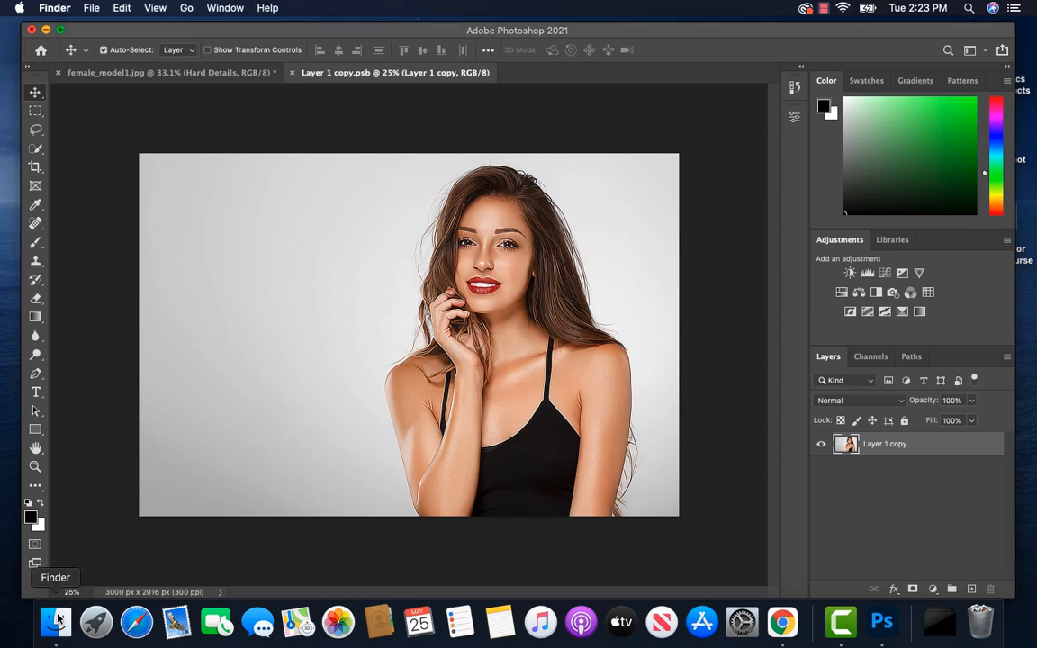
{"action": "left_click", "coordinate": [241, 311]}
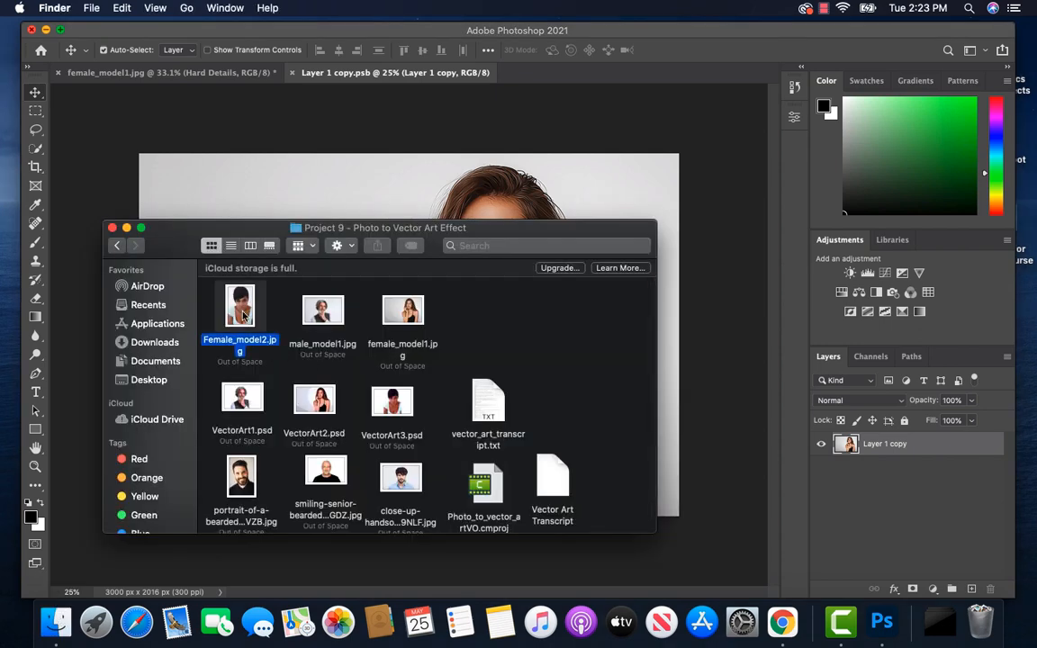
{"action": "left_click_drag", "start_coordinate": [243, 313], "coordinate": [384, 167]}
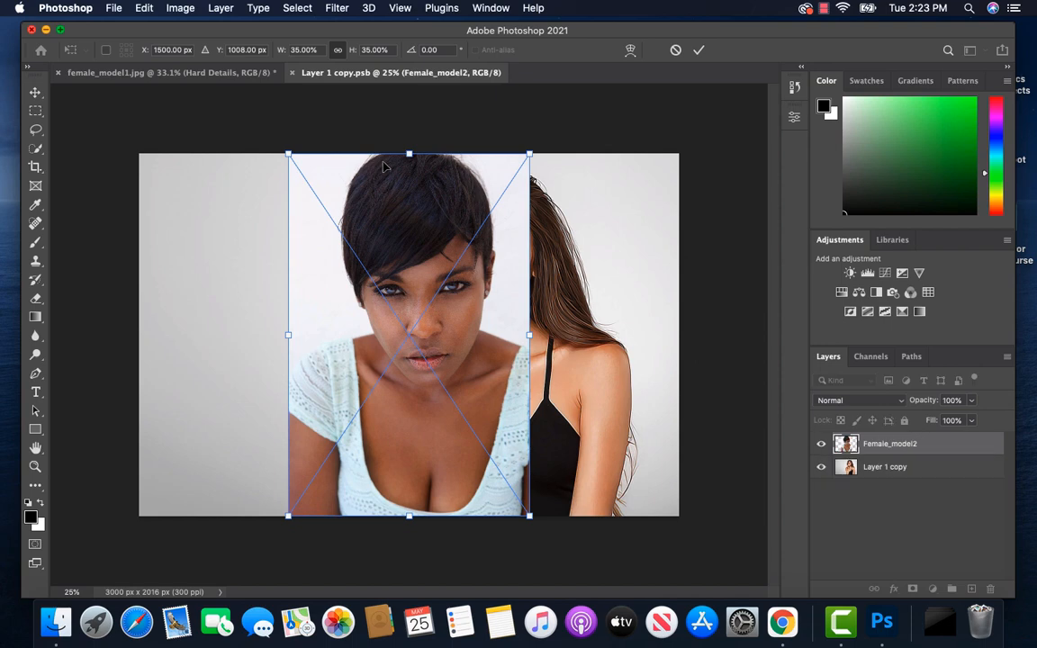
{"action": "left_click", "coordinate": [699, 52]}
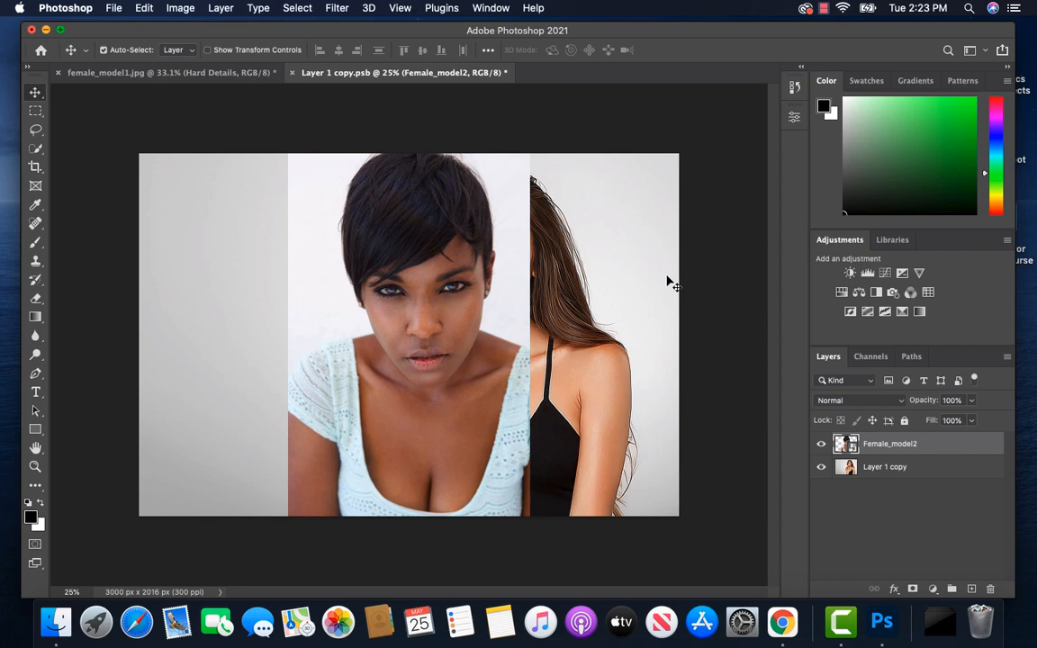
Step: Save the smart object with the Layer 1 copy layer hidden and return to the female_model1.jpg document
{"action": "left_click", "coordinate": [821, 470]}
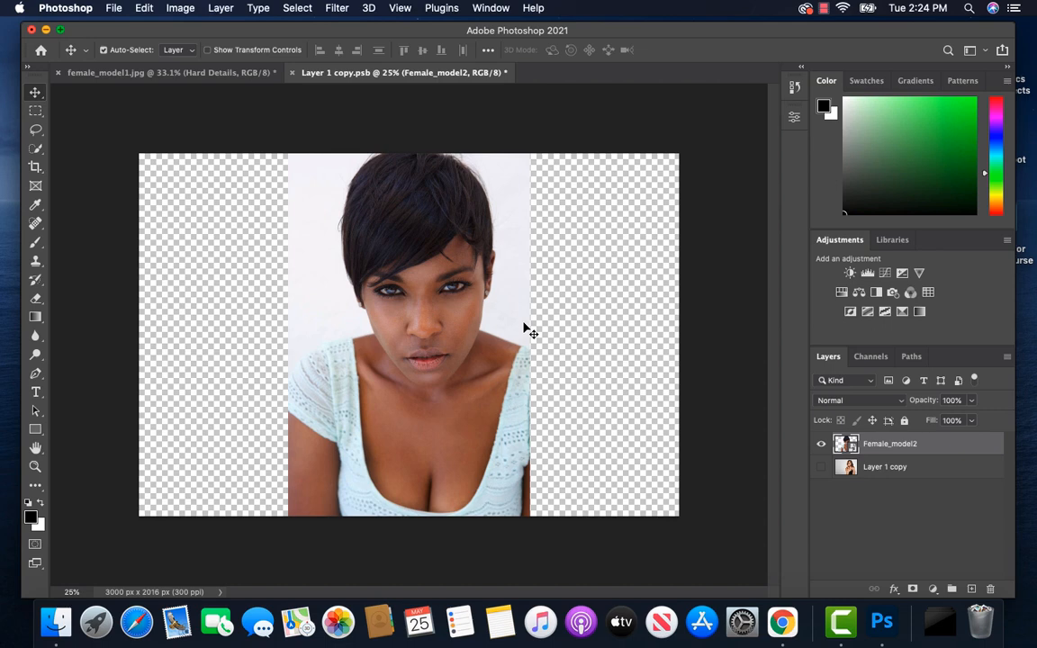
{"action": "key", "text": "super+s"}
{"action": "left_click", "coordinate": [140, 76]}
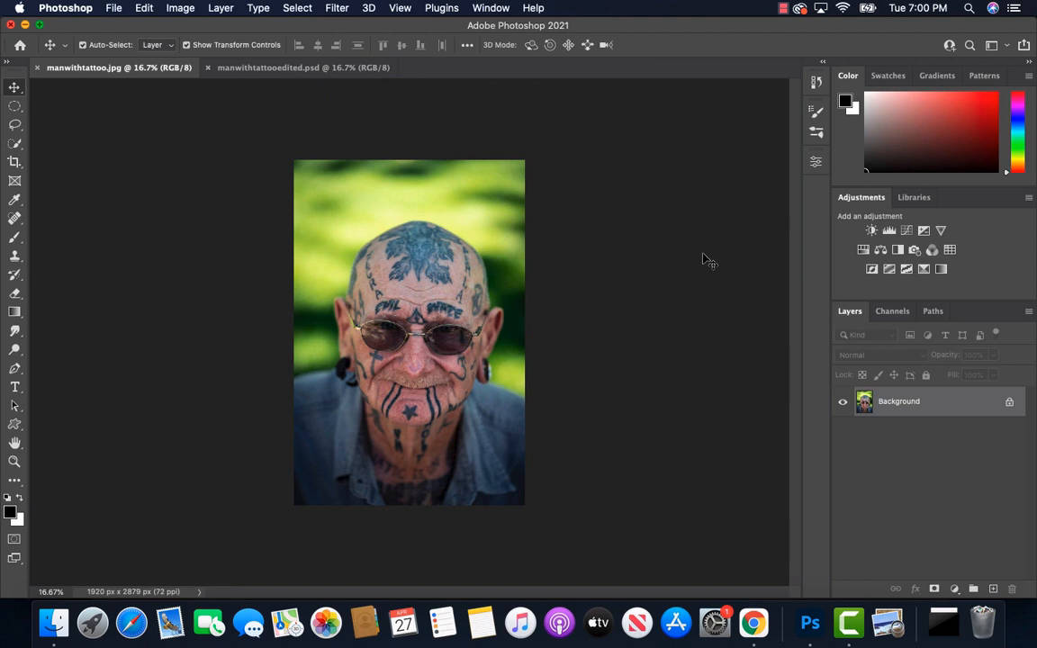
Step: Compare manwithtattoo.jpg with manwithtattooedited.psd, fitting each image to the screen, and return to the unedited photo
{"action": "left_click", "coordinate": [13, 462]}
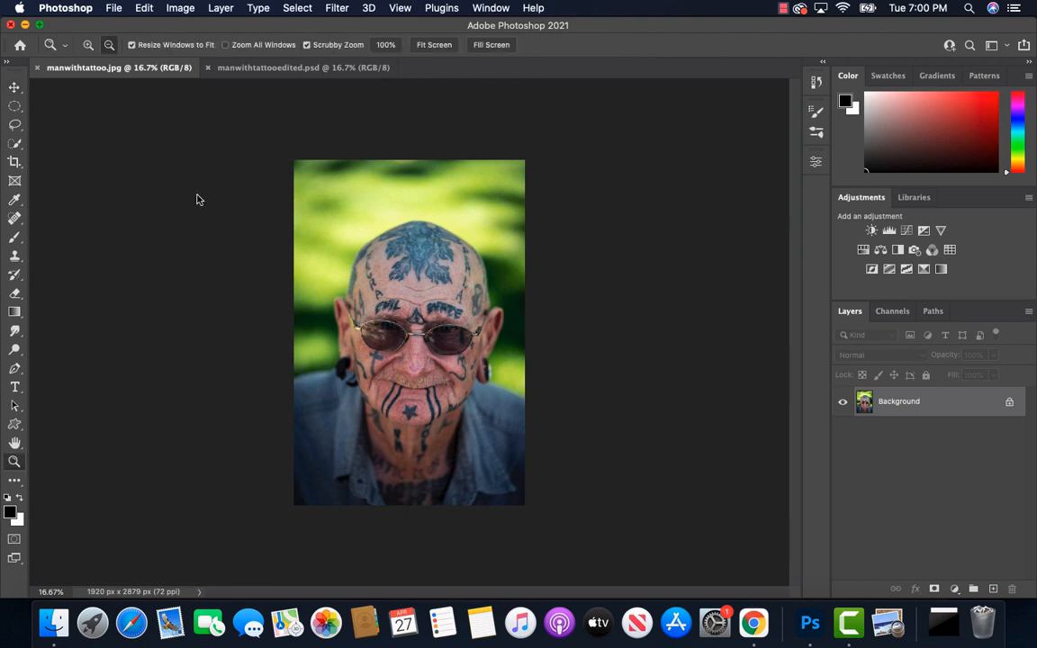
{"action": "left_click", "coordinate": [435, 45]}
{"action": "left_click", "coordinate": [15, 87]}
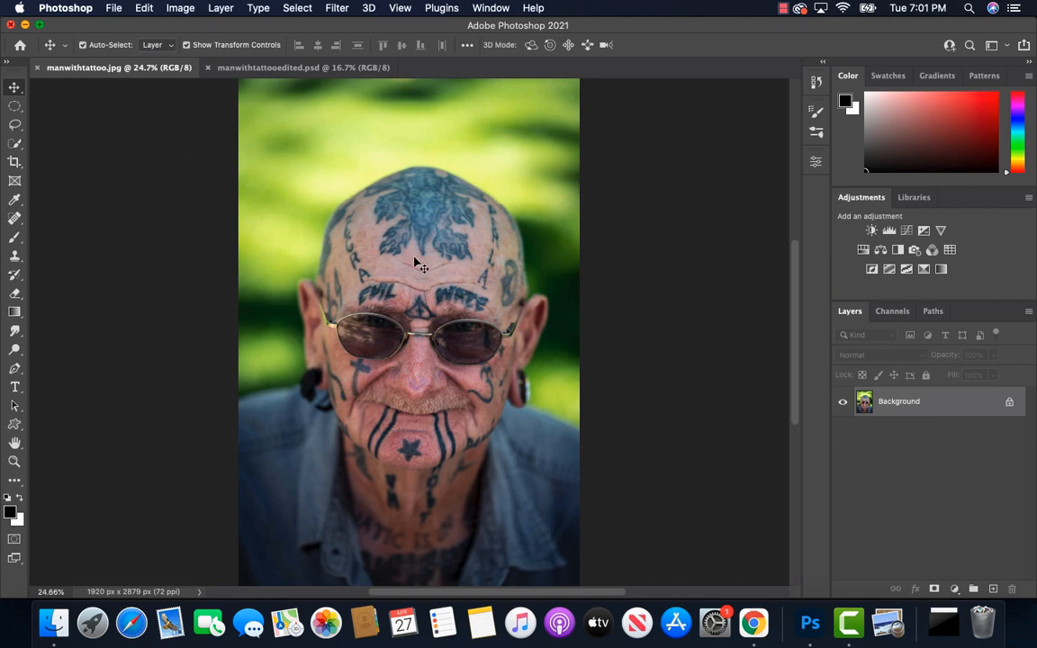
{"action": "left_click", "coordinate": [282, 67]}
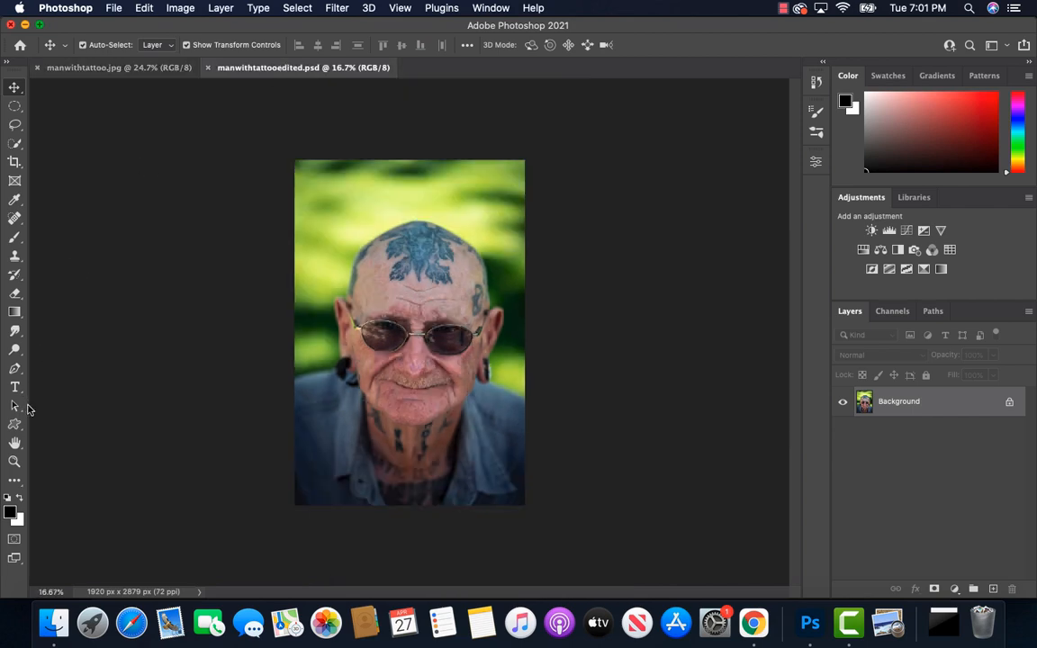
{"action": "left_click", "coordinate": [14, 462]}
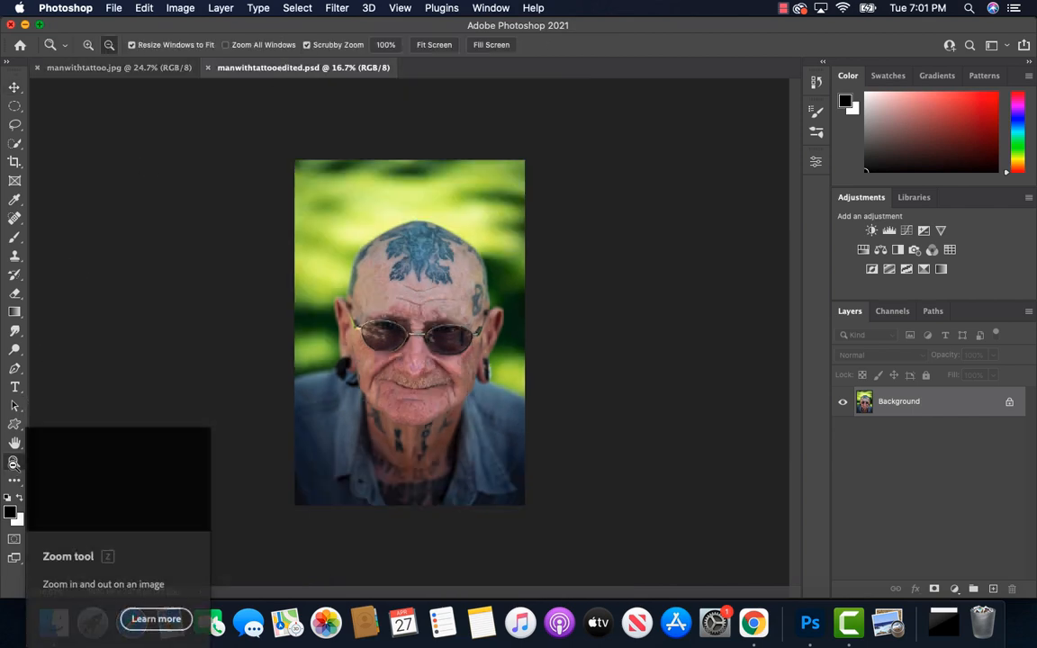
{"action": "left_click", "coordinate": [431, 45]}
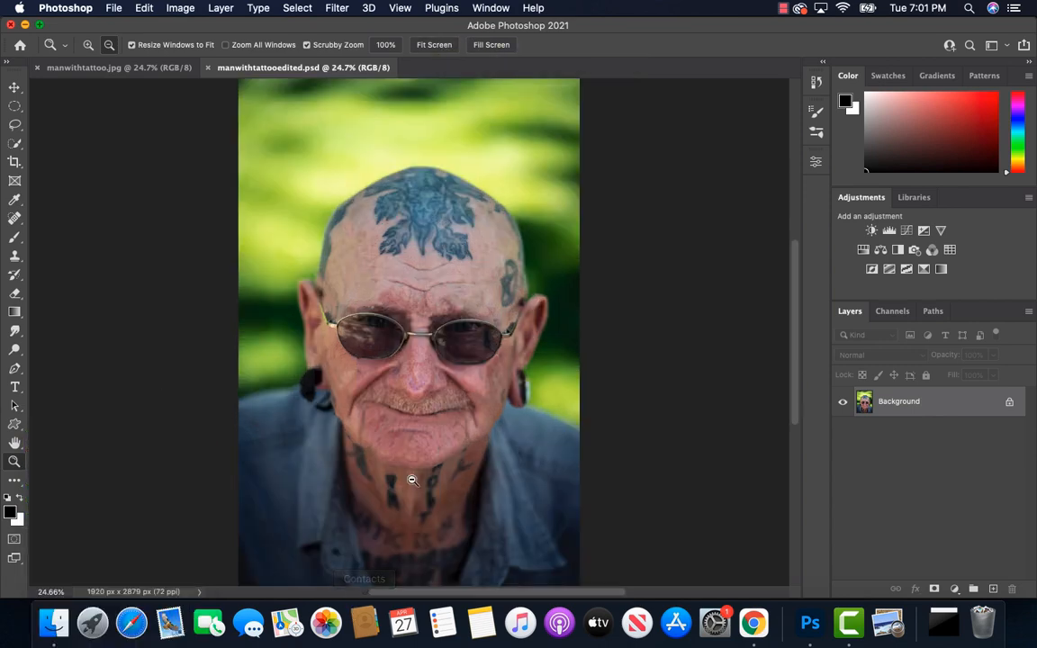
{"action": "left_click", "coordinate": [131, 68]}
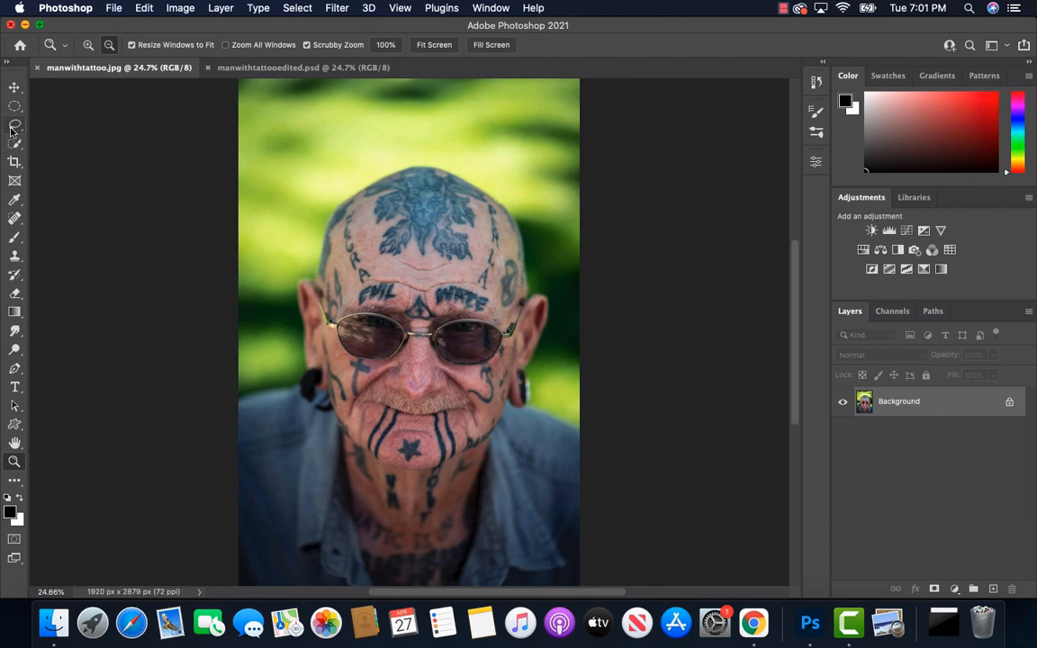
Step: Activate the Spot Healing Brush in Content-Aware mode and set its brush size to 40 px
{"action": "left_click", "coordinate": [15, 219]}
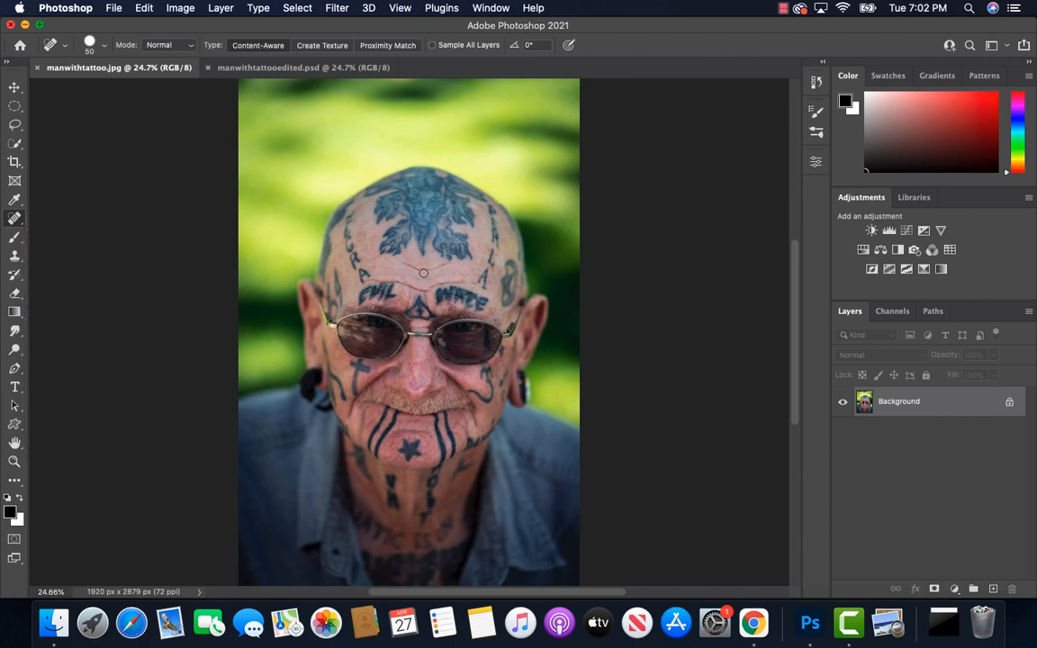
{"action": "key", "text": "bracketright"}
{"action": "key", "text": "bracketright"}
{"action": "key", "text": "bracketright"}
{"action": "key", "text": "bracketright"}
{"action": "key", "text": "bracketleft"}
{"action": "key", "text": "bracketleft"}
{"action": "key", "text": "bracketleft"}
{"action": "left_click", "coordinate": [106, 49]}
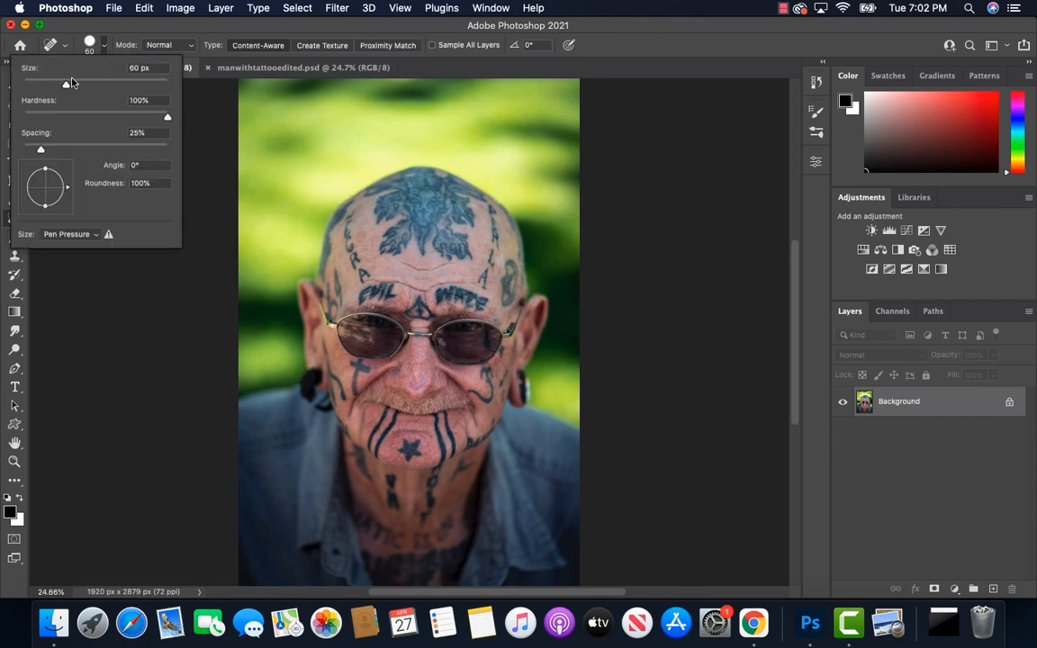
{"action": "left_click_drag", "start_coordinate": [65, 85], "coordinate": [64, 85]}
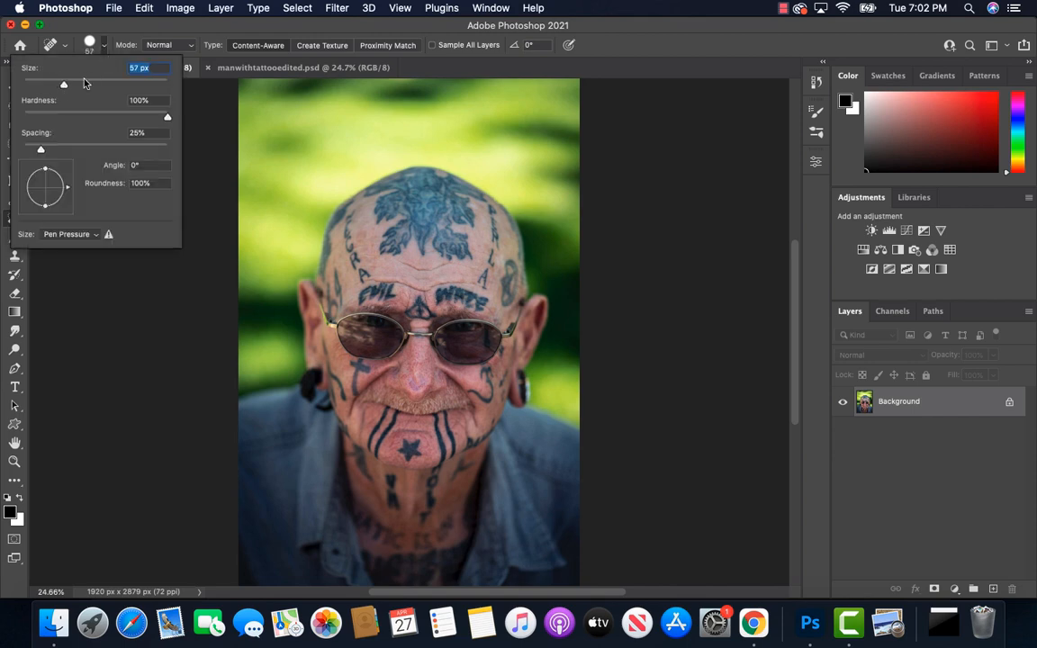
{"action": "left_click", "coordinate": [221, 93]}
{"action": "key", "text": "bracketleft"}
{"action": "key", "text": "bracketleft"}
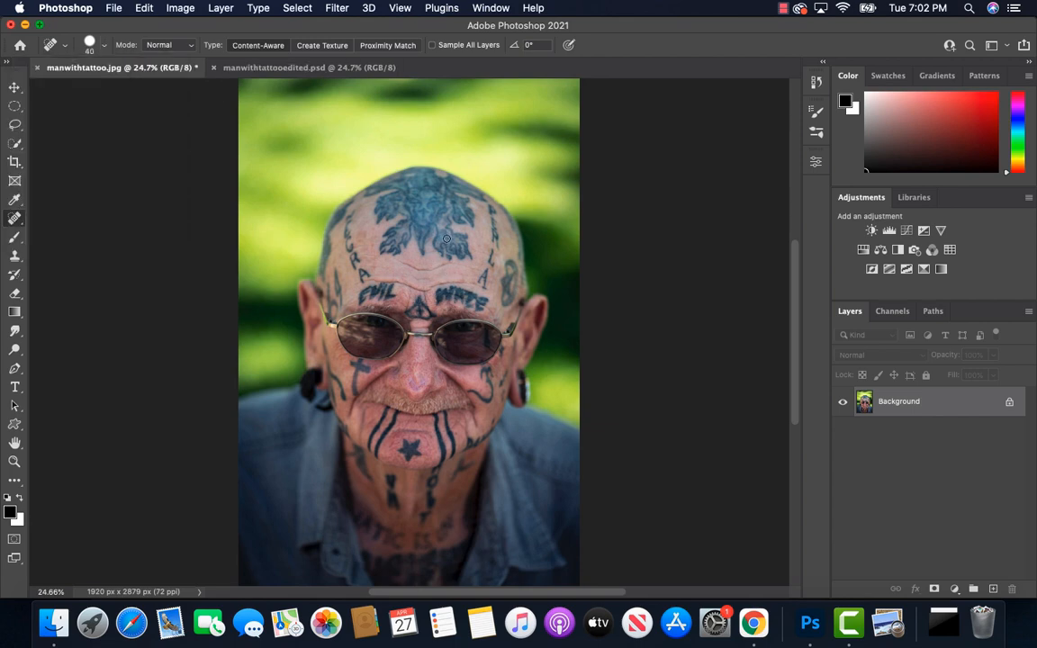
Step: Remove the "EVIL" tattoo above the eyebrow on the photo's left side using a 40 px Spot Healing Brush
{"action": "key", "text": "bracketright"}
{"action": "key", "text": "bracketright"}
{"action": "key", "text": "bracketright"}
{"action": "key", "text": "bracketright"}
{"action": "key", "text": "bracketright"}
{"action": "key", "text": "bracketleft"}
{"action": "key", "text": "bracketleft"}
{"action": "key", "text": "bracketleft"}
{"action": "key", "text": "bracketleft"}
{"action": "key", "text": "bracketleft"}
{"action": "left_click_drag", "start_coordinate": [385, 289], "coordinate": [385, 286]}
{"action": "mouse_move", "coordinate": [379, 289]}
{"action": "left_mouse_down"}
{"action": "mouse_move", "coordinate": [361, 297]}
{"action": "mouse_move", "coordinate": [371, 297]}
{"action": "left_mouse_up"}
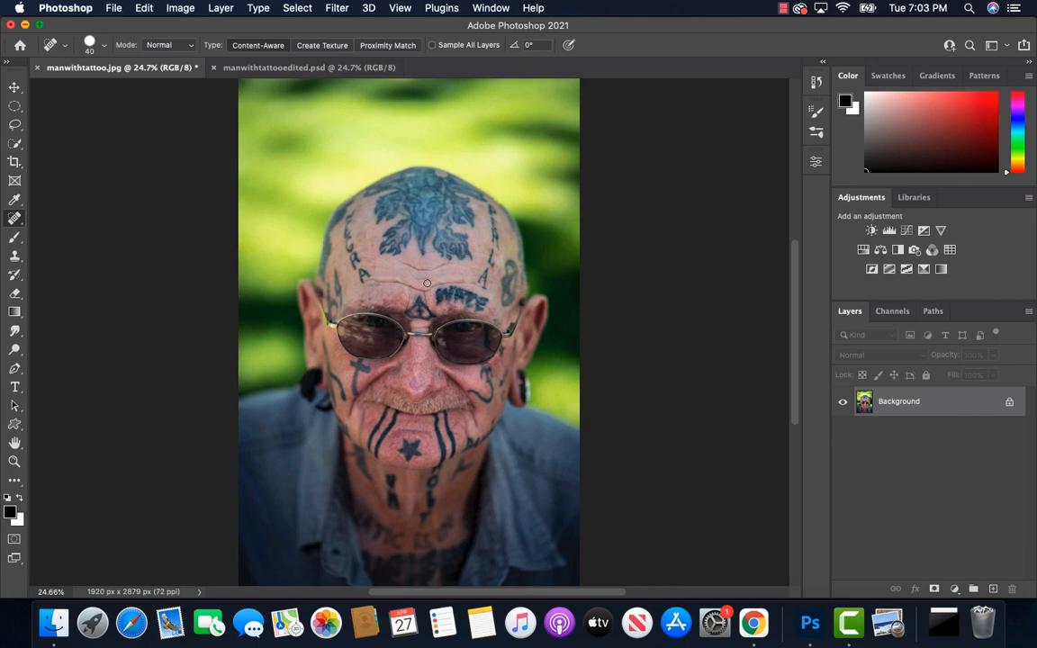
Step: Heal away the lettering tattoo above the eyebrow on the photo's right side, finishing with a 45 px brush
{"action": "key", "text": "bracketright"}
{"action": "key", "text": "bracketright"}
{"action": "left_click_drag", "start_coordinate": [440, 295], "coordinate": [456, 295]}
{"action": "key", "text": "bracketleft"}
{"action": "key", "text": "bracketleft"}
{"action": "mouse_move", "coordinate": [460, 294]}
{"action": "left_mouse_down"}
{"action": "mouse_move", "coordinate": [486, 300]}
{"action": "mouse_move", "coordinate": [480, 307]}
{"action": "left_mouse_up"}
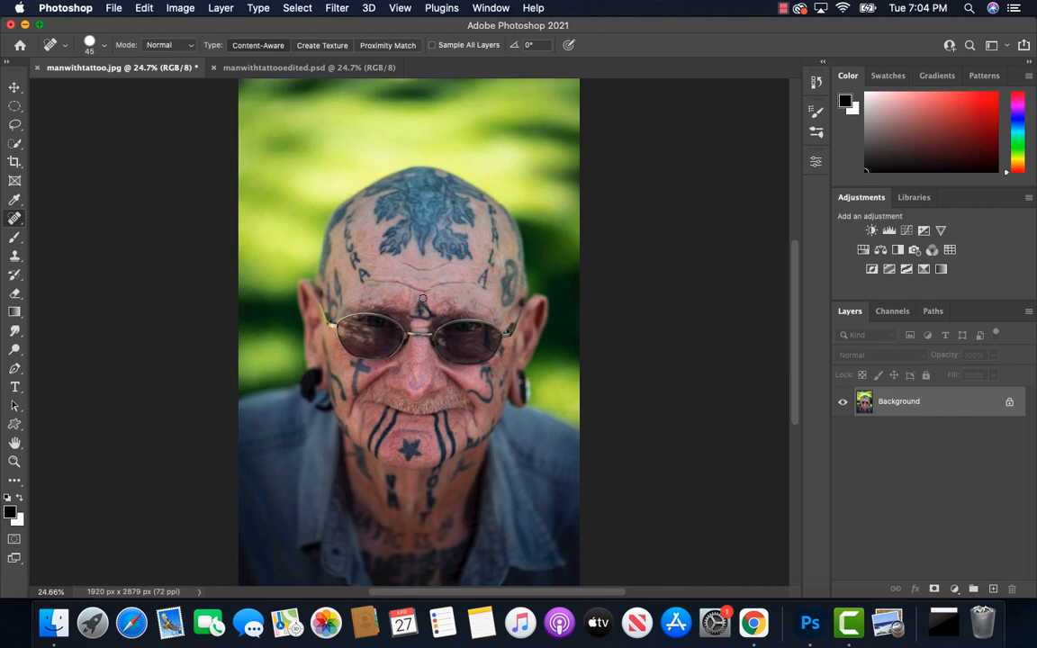
Step: Heal away the triangle tattoo between the eyebrows, the cross on the cheek and the lettering on the forehead's left side
{"action": "left_click_drag", "start_coordinate": [422, 304], "coordinate": [431, 315]}
{"action": "mouse_move", "coordinate": [356, 393]}
{"action": "left_mouse_down"}
{"action": "mouse_move", "coordinate": [359, 362]}
{"action": "mouse_move", "coordinate": [365, 369]}
{"action": "mouse_move", "coordinate": [353, 364]}
{"action": "left_mouse_up"}
{"action": "left_click_drag", "start_coordinate": [350, 253], "coordinate": [356, 209]}
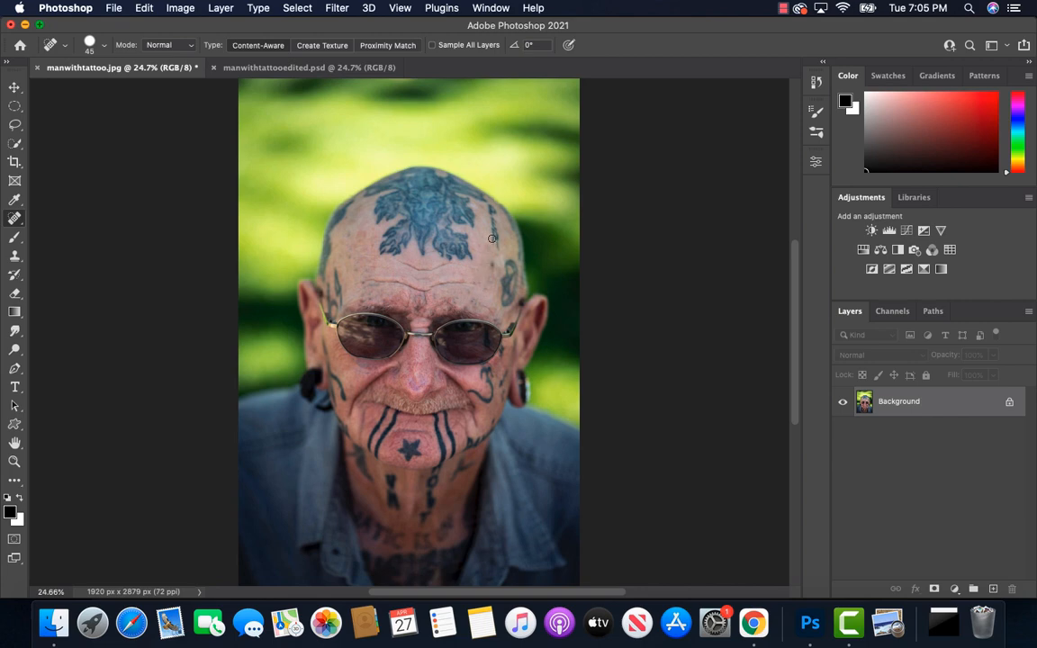
Step: Heal away the vertical lettering tattoo on the forehead's right side, beside the large head tattoo
{"action": "left_click_drag", "start_coordinate": [493, 239], "coordinate": [489, 216]}
{"action": "left_click", "coordinate": [494, 211]}
{"action": "left_click", "coordinate": [493, 223]}
{"action": "left_click", "coordinate": [494, 217]}
{"action": "left_click", "coordinate": [494, 207]}
Step: Heal away the tattoo at the photo's left temple and the curled one on the right cheek, undoing a trial dab at the glasses' rim
{"action": "mouse_move", "coordinate": [340, 303]}
{"action": "left_mouse_down"}
{"action": "mouse_move", "coordinate": [335, 271]}
{"action": "mouse_move", "coordinate": [329, 314]}
{"action": "left_mouse_up"}
{"action": "mouse_move", "coordinate": [471, 392]}
{"action": "left_mouse_down"}
{"action": "mouse_move", "coordinate": [491, 397]}
{"action": "mouse_move", "coordinate": [488, 374]}
{"action": "left_mouse_up"}
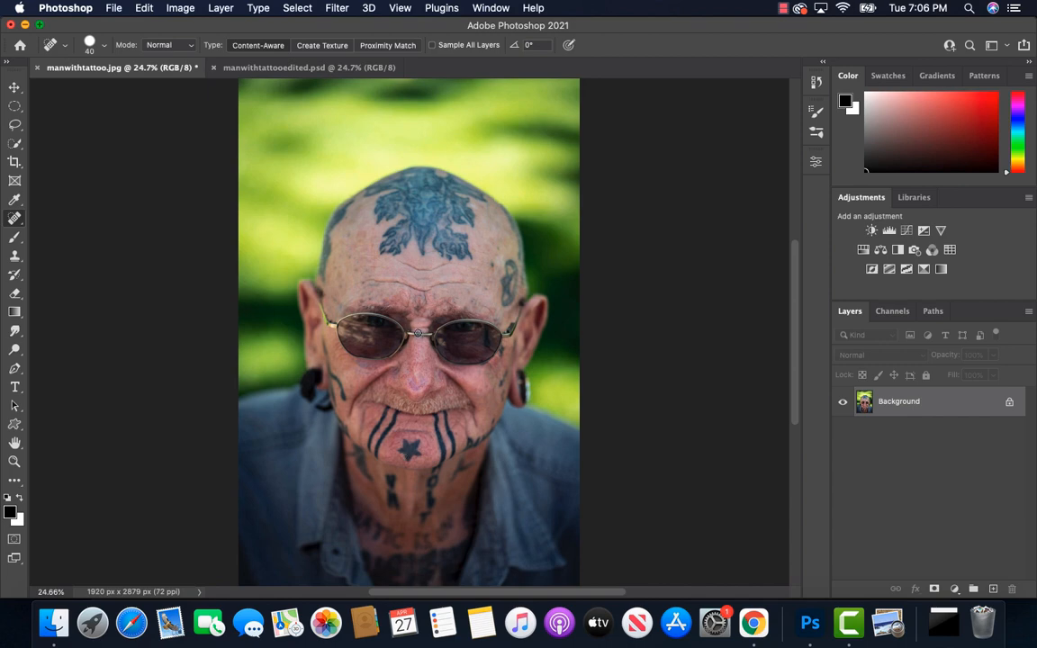
{"action": "left_click", "coordinate": [505, 348]}
{"action": "key", "text": "super+z"}
Step: Heal away the curved tattoo on the photo's left cheek and the pair of stripes on the chin's left side
{"action": "left_click_drag", "start_coordinate": [345, 399], "coordinate": [291, 305]}
{"action": "left_click_drag", "start_coordinate": [302, 364], "coordinate": [296, 334]}
{"action": "mouse_move", "coordinate": [384, 414]}
{"action": "left_mouse_down"}
{"action": "mouse_move", "coordinate": [369, 448]}
{"action": "mouse_move", "coordinate": [390, 427]}
{"action": "mouse_move", "coordinate": [374, 461]}
{"action": "left_mouse_up"}
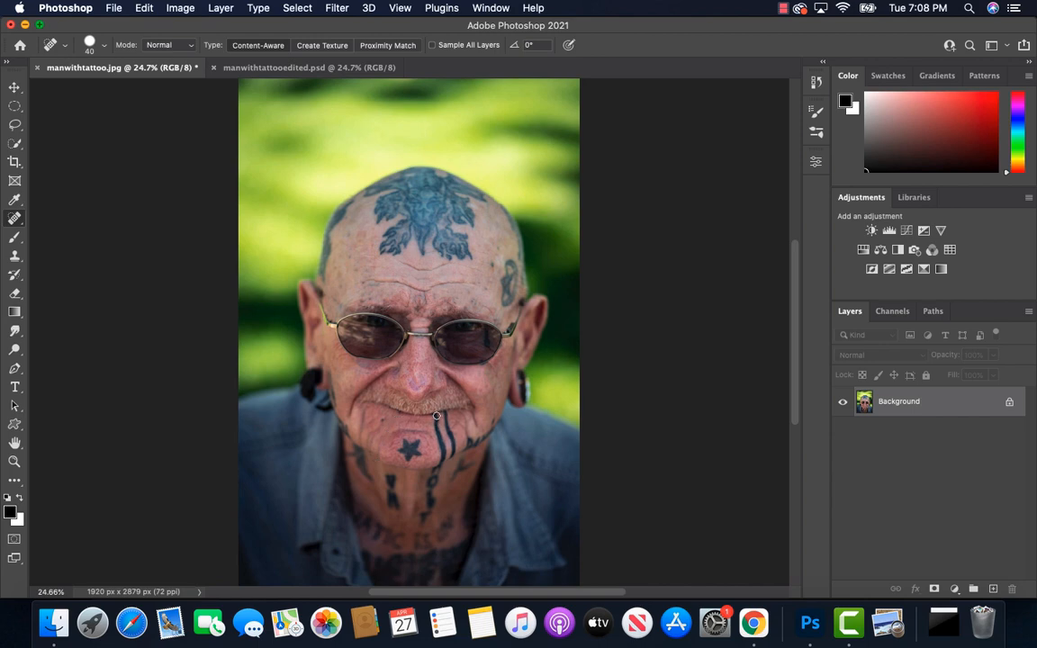
Step: Heal away the pair of vertical stripes on the chin's right side
{"action": "left_click_drag", "start_coordinate": [436, 416], "coordinate": [441, 466]}
{"action": "left_click_drag", "start_coordinate": [448, 425], "coordinate": [450, 455]}
{"action": "left_click_drag", "start_coordinate": [435, 420], "coordinate": [434, 455]}
Step: Heal away the chin's star with an enlarged brush and the right jawline tattoo with a smaller one, undoing a trial stroke near the left earlobe
{"action": "key", "text": "bracketright"}
{"action": "key", "text": "bracketright"}
{"action": "key", "text": "bracketright"}
{"action": "key", "text": "bracketright"}
{"action": "key", "text": "bracketright"}
{"action": "key", "text": "bracketright"}
{"action": "key", "text": "bracketright"}
{"action": "left_click", "coordinate": [410, 450]}
{"action": "key", "text": "bracketleft"}
{"action": "key", "text": "bracketleft"}
{"action": "key", "text": "bracketleft"}
{"action": "key", "text": "bracketleft"}
{"action": "key", "text": "bracketleft"}
{"action": "key", "text": "bracketleft"}
{"action": "key", "text": "bracketleft"}
{"action": "key", "text": "bracketleft"}
{"action": "left_click_drag", "start_coordinate": [466, 441], "coordinate": [485, 434]}
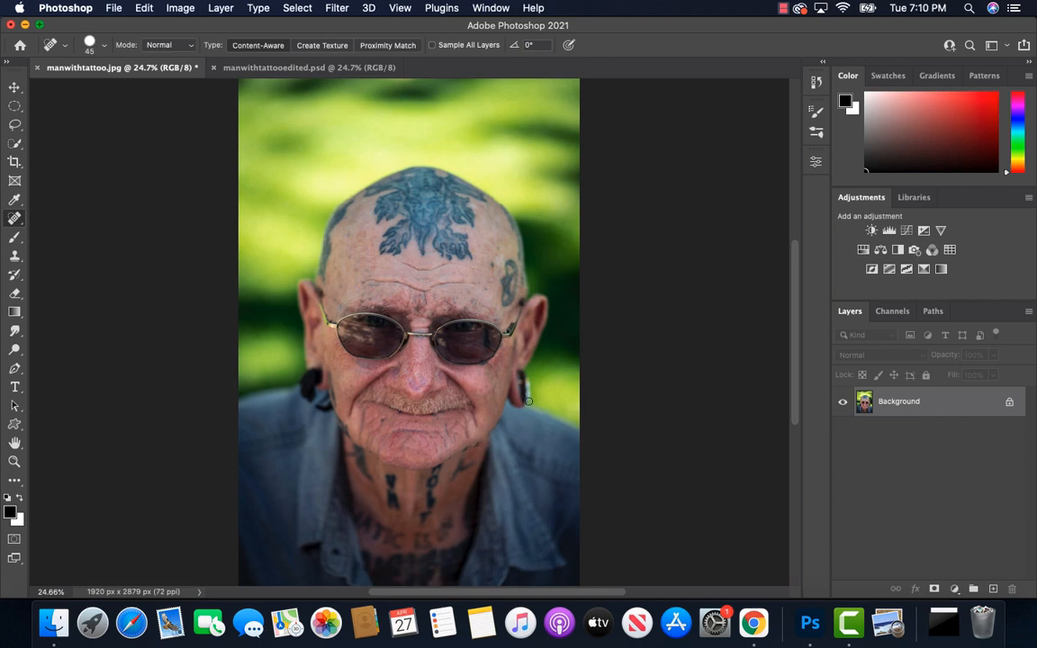
{"action": "left_click_drag", "start_coordinate": [332, 403], "coordinate": [332, 370]}
{"action": "key", "text": "super+z"}
Step: Compare the healed manwithtattoo.jpg with the reference manwithtattooedited.psd, switching back and forth and ending on the JPG
{"action": "left_click", "coordinate": [333, 72]}
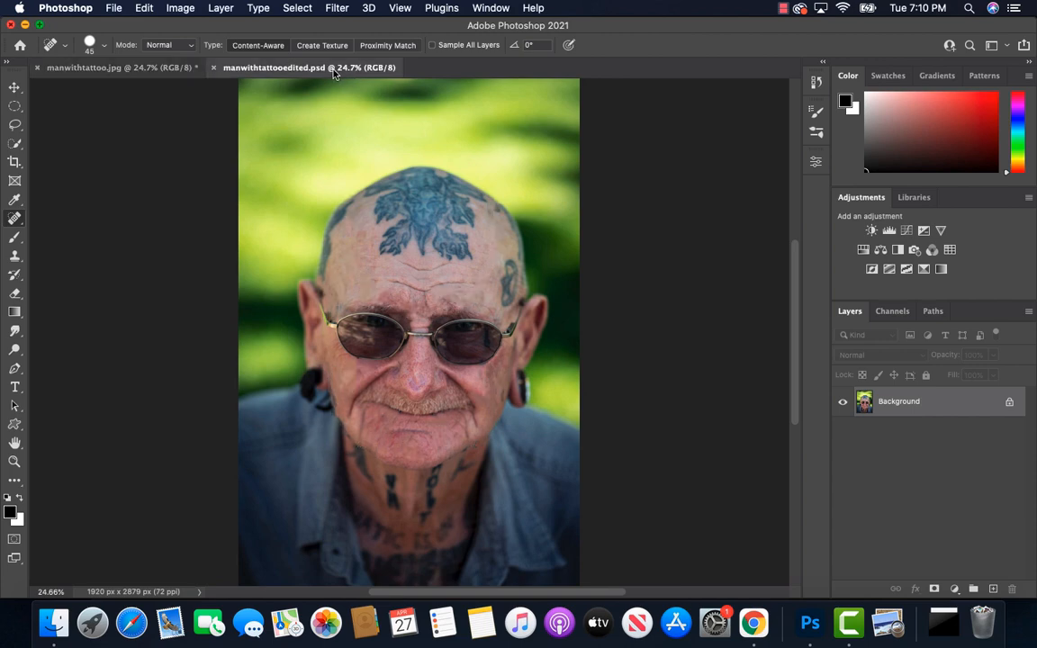
{"action": "left_click", "coordinate": [155, 70]}
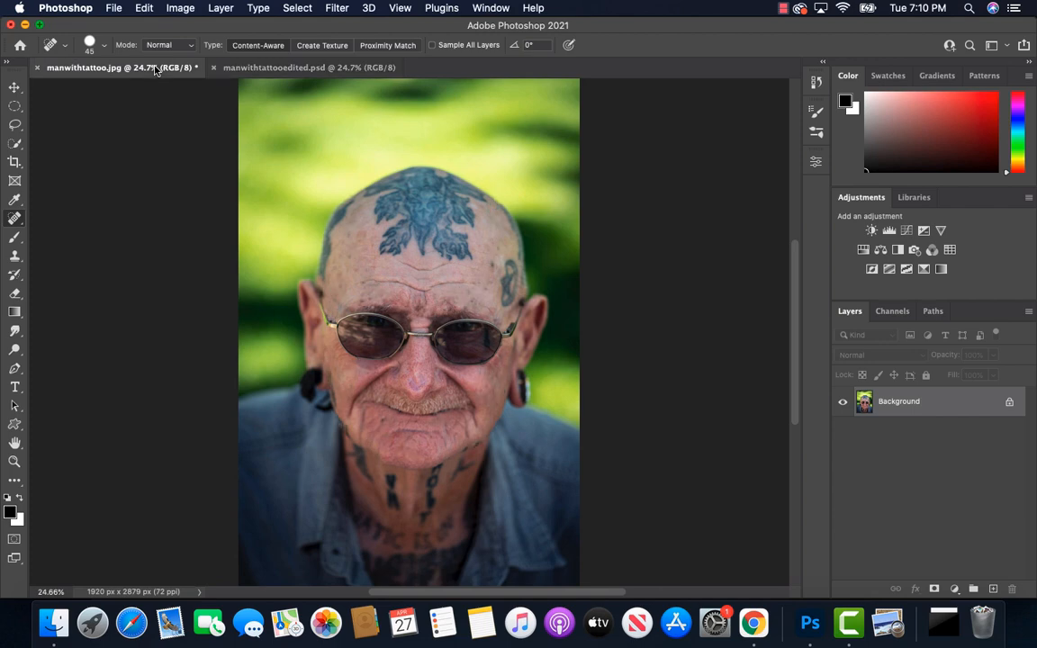
{"action": "left_click", "coordinate": [265, 71]}
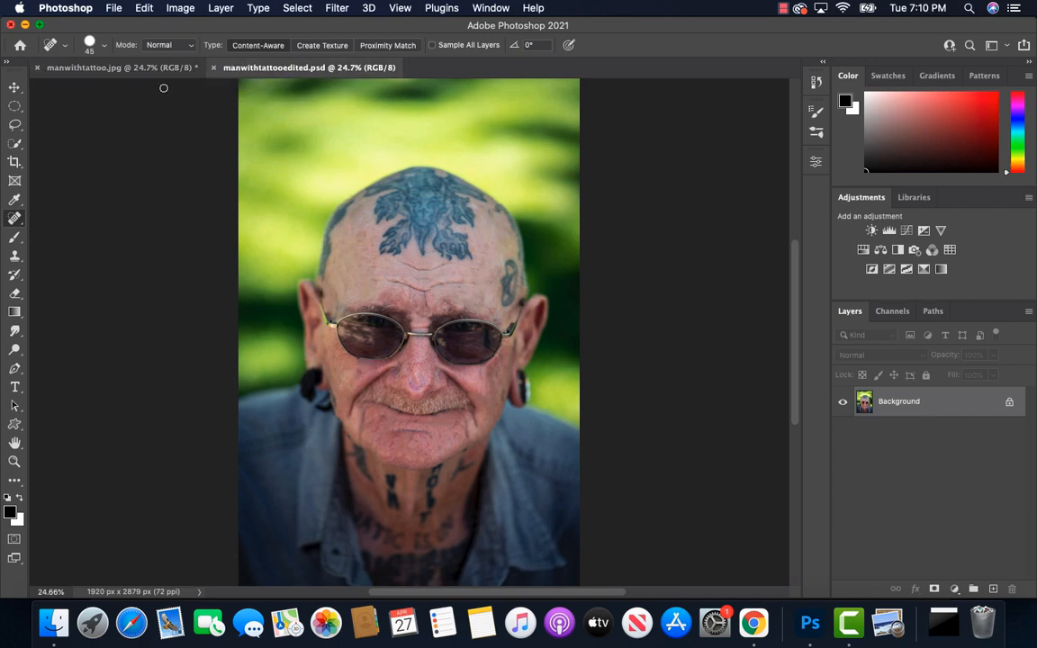
{"action": "left_click", "coordinate": [112, 74]}
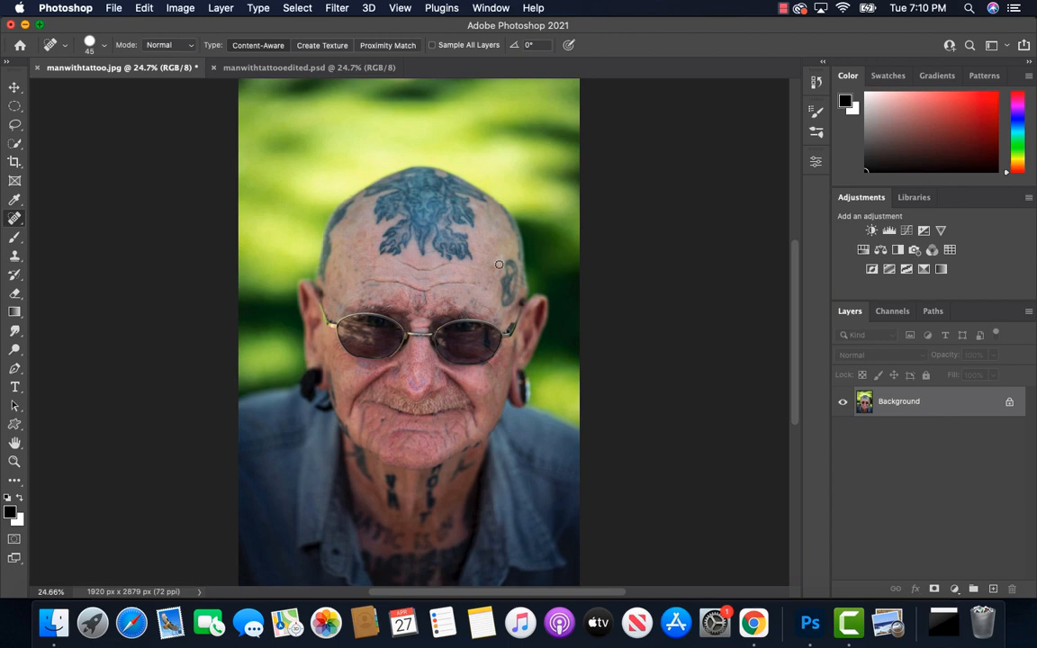
{"action": "left_click", "coordinate": [347, 65]}
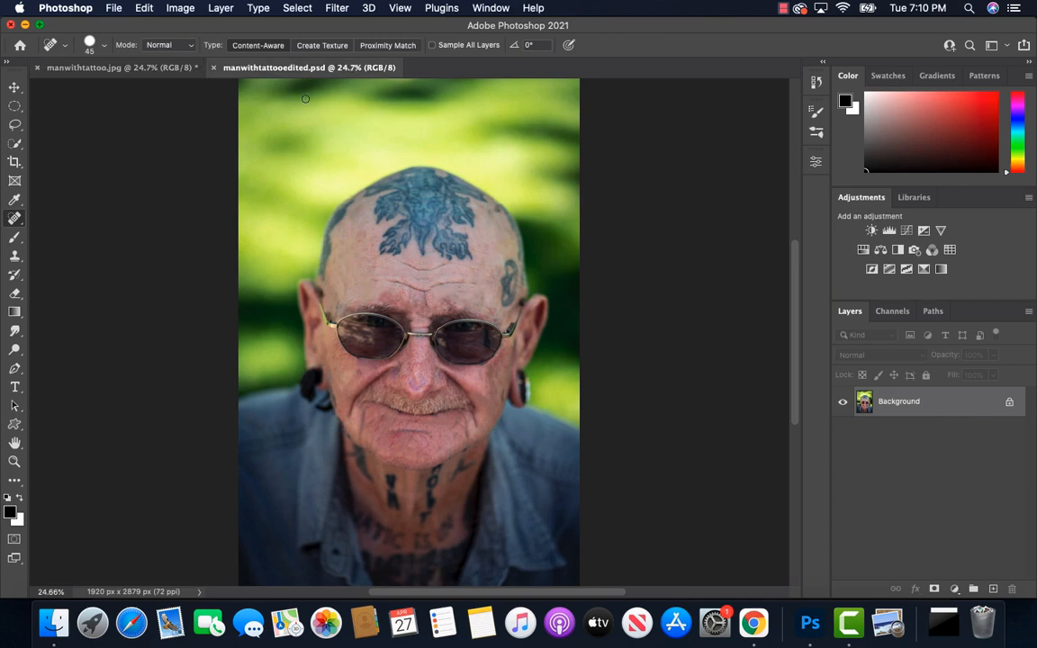
{"action": "left_click", "coordinate": [136, 72]}
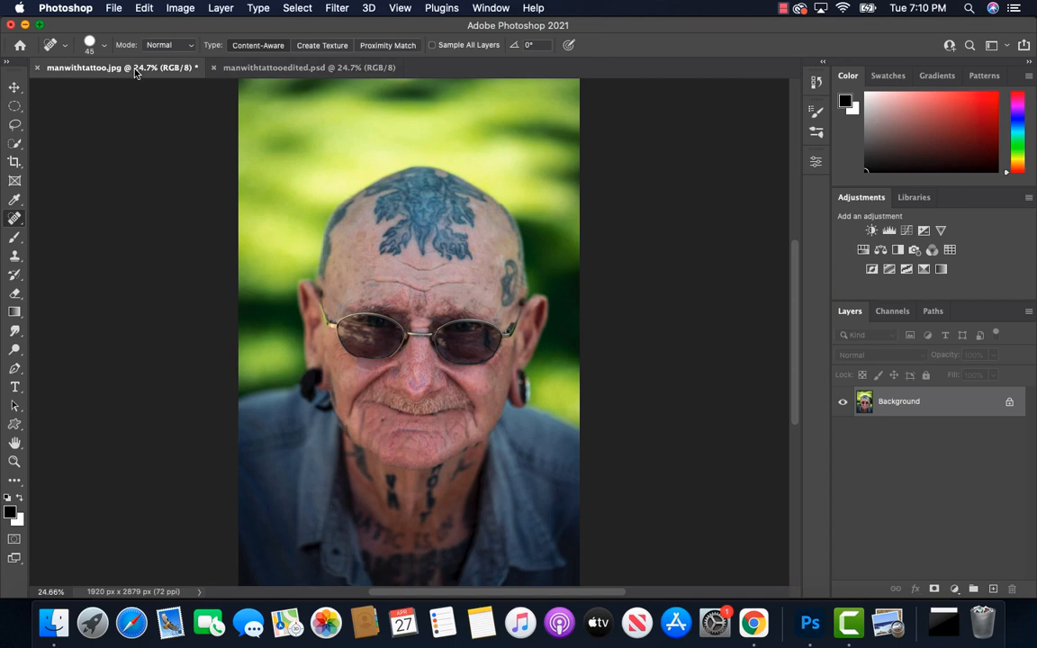
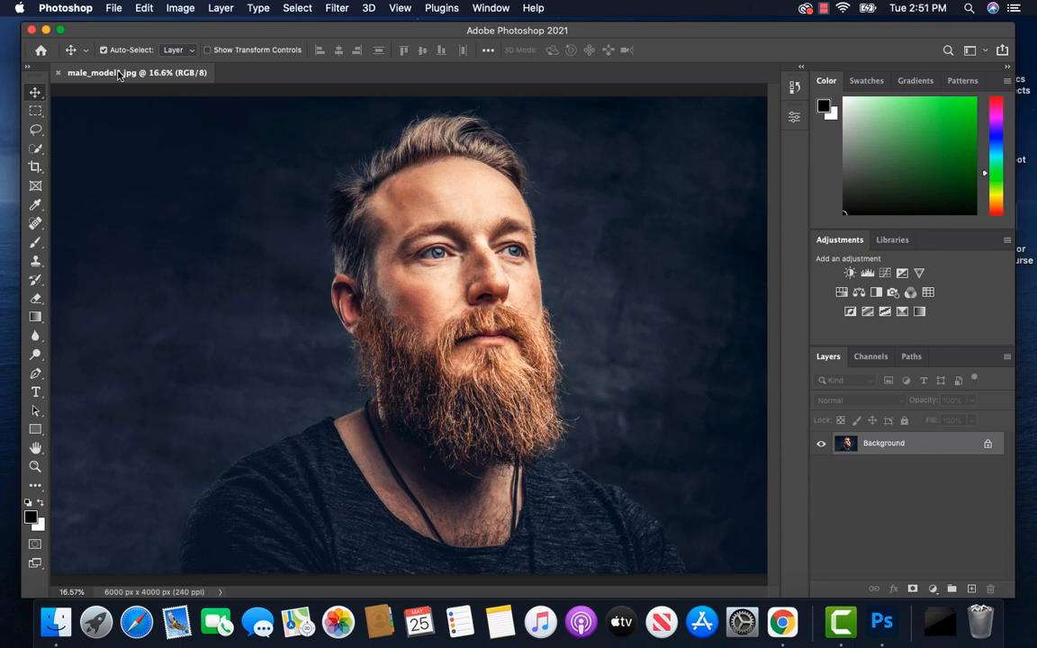
Step: Resize male_model1.jpg to a width of 3000 pixels, keeping its proportions
{"action": "left_click", "coordinate": [181, 12]}
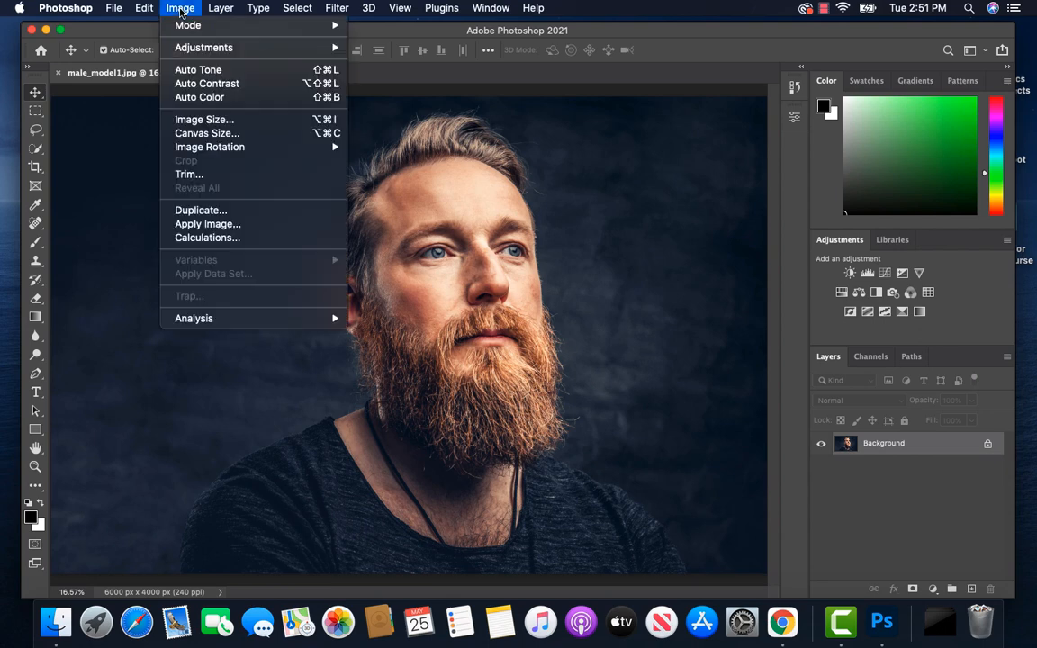
{"action": "left_click", "coordinate": [203, 119]}
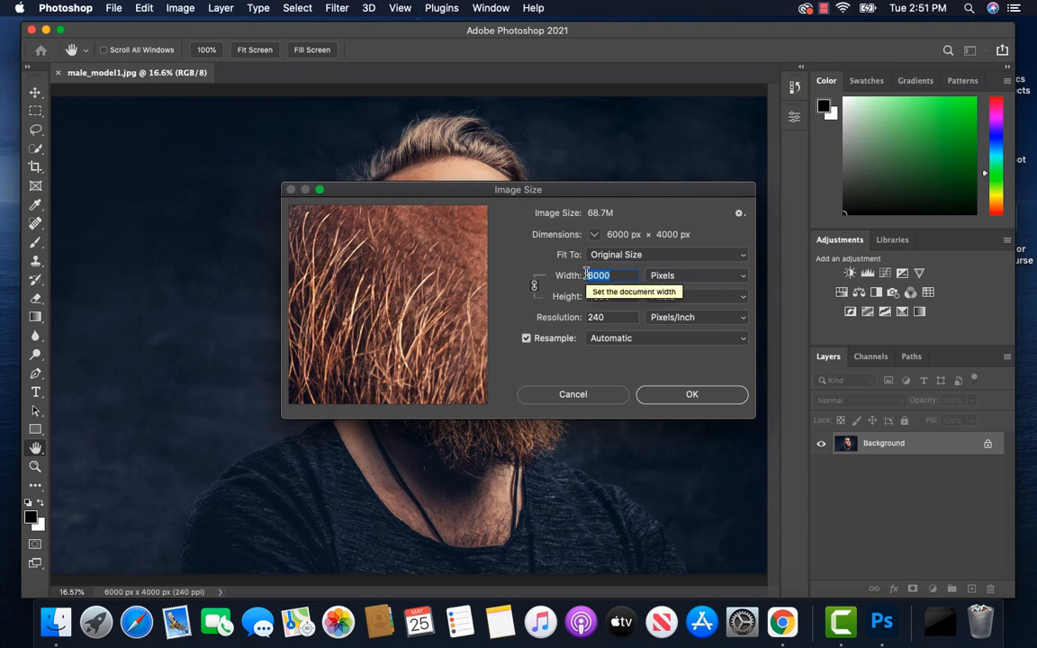
{"action": "type", "text": "3000"}
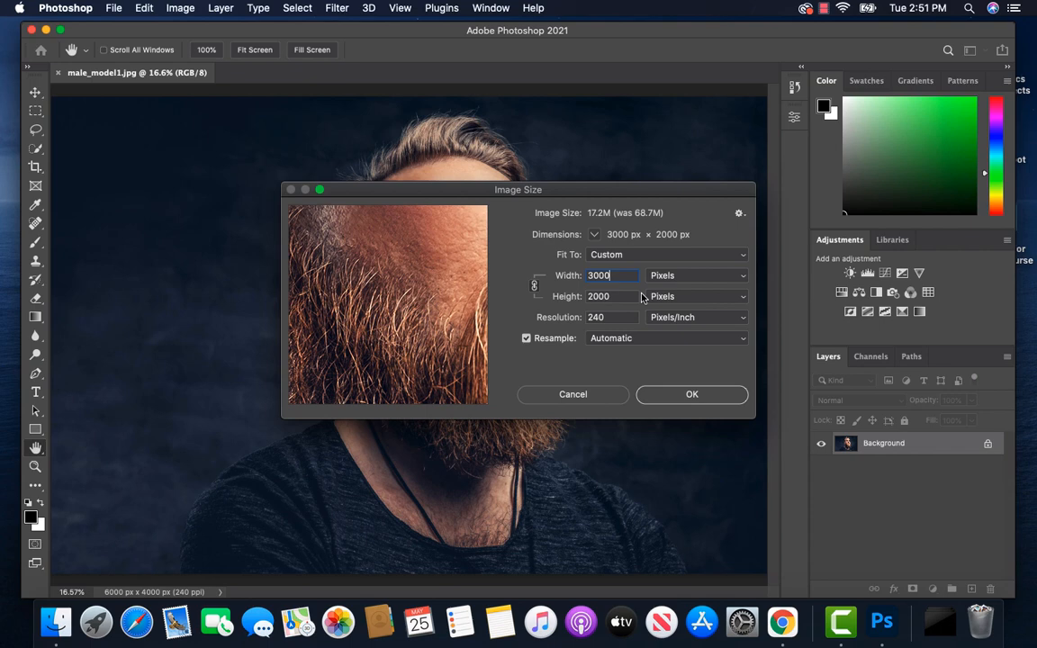
{"action": "left_click", "coordinate": [693, 395]}
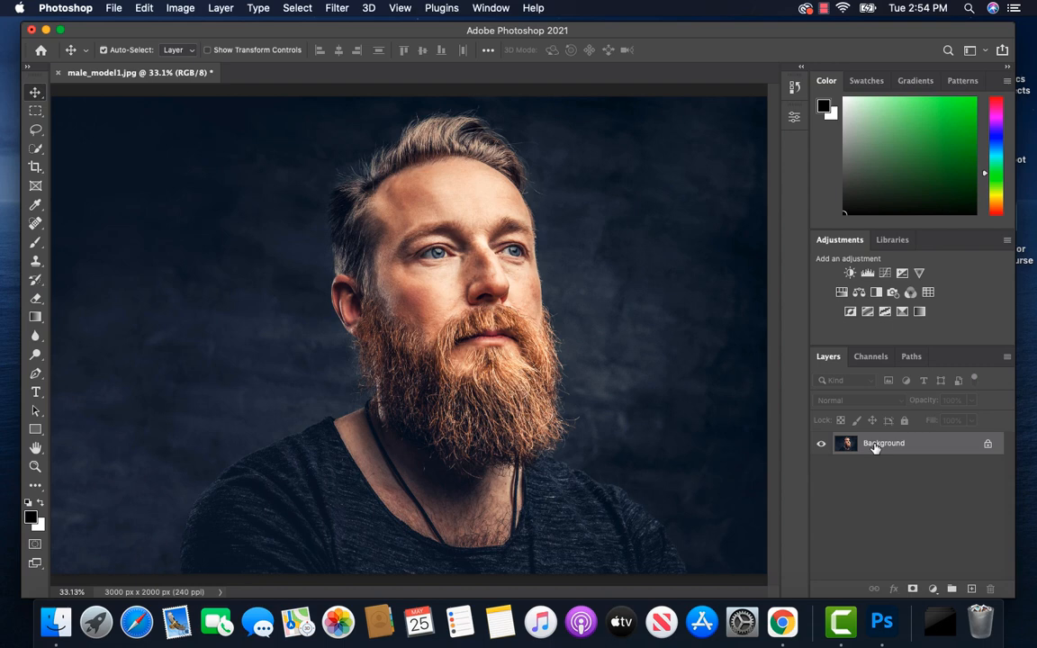
Step: Duplicate the Background layer and apply Shadows/Highlights to the copy with Shadows at 30% and Highlights at 0%
{"action": "key", "text": "ctrl+j"}
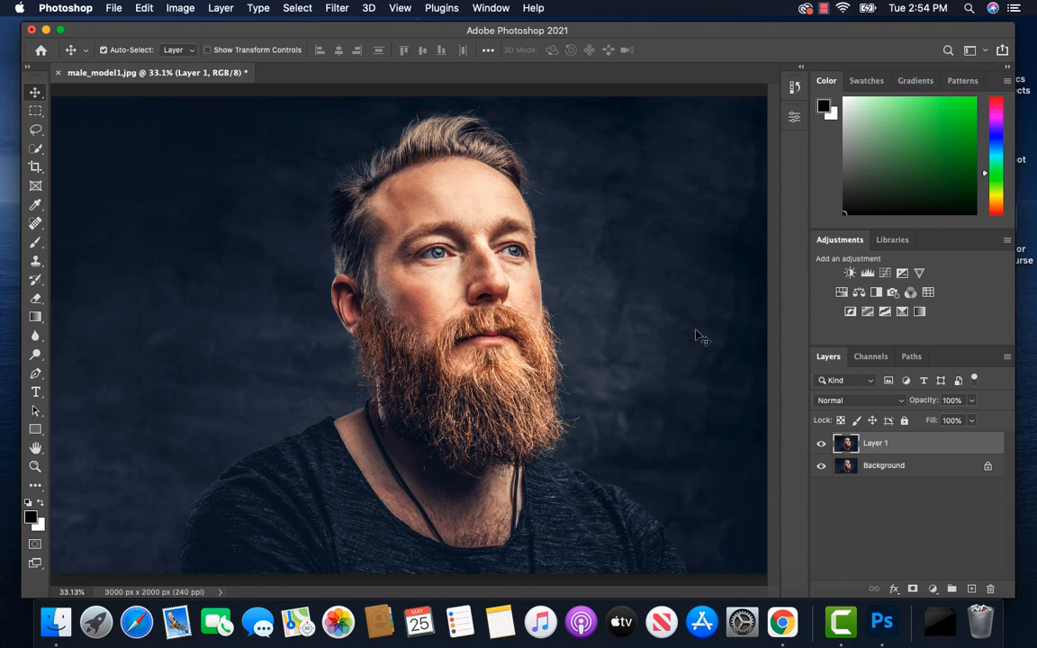
{"action": "left_click", "coordinate": [183, 9]}
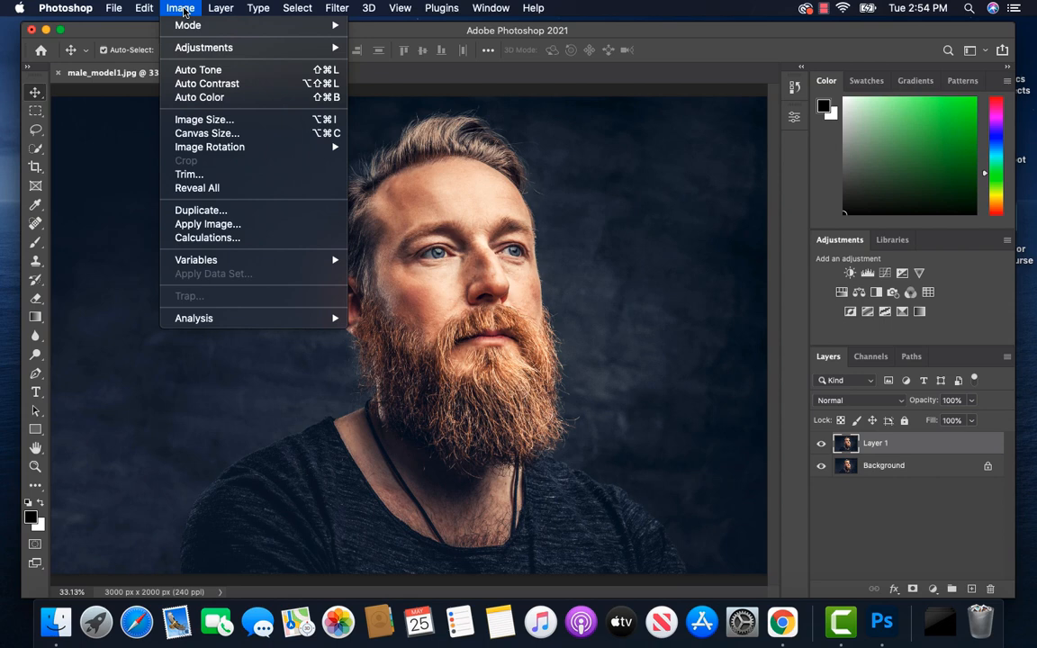
{"action": "mouse_move", "coordinate": [215, 47]}
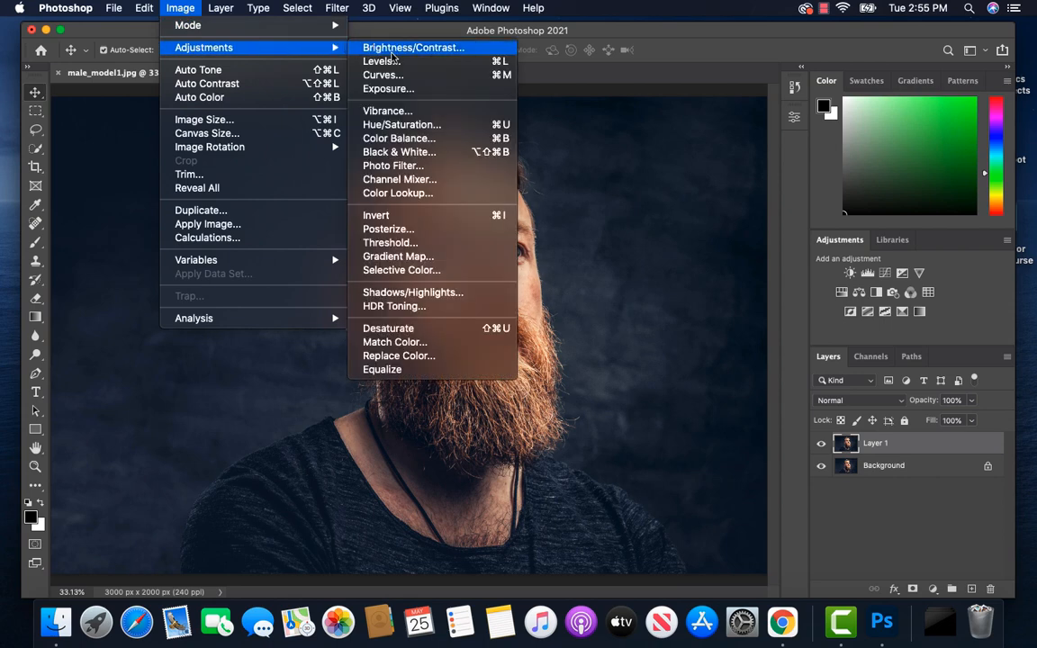
{"action": "left_click", "coordinate": [411, 295]}
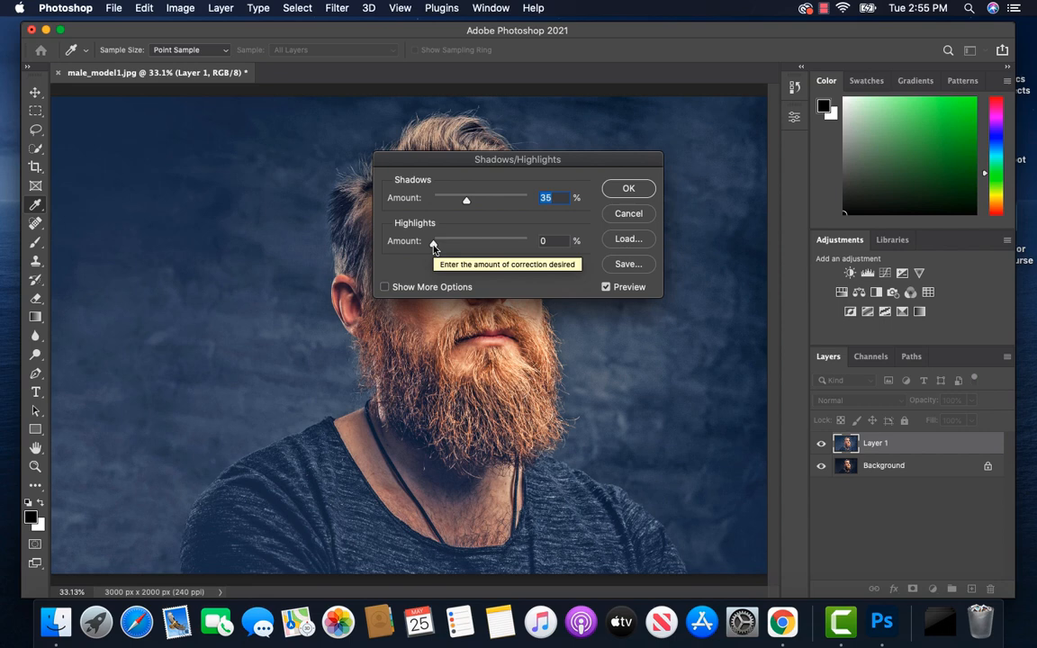
{"action": "mouse_move", "coordinate": [433, 245]}
{"action": "left_mouse_down"}
{"action": "mouse_move", "coordinate": [507, 247]}
{"action": "mouse_move", "coordinate": [432, 245]}
{"action": "left_mouse_up"}
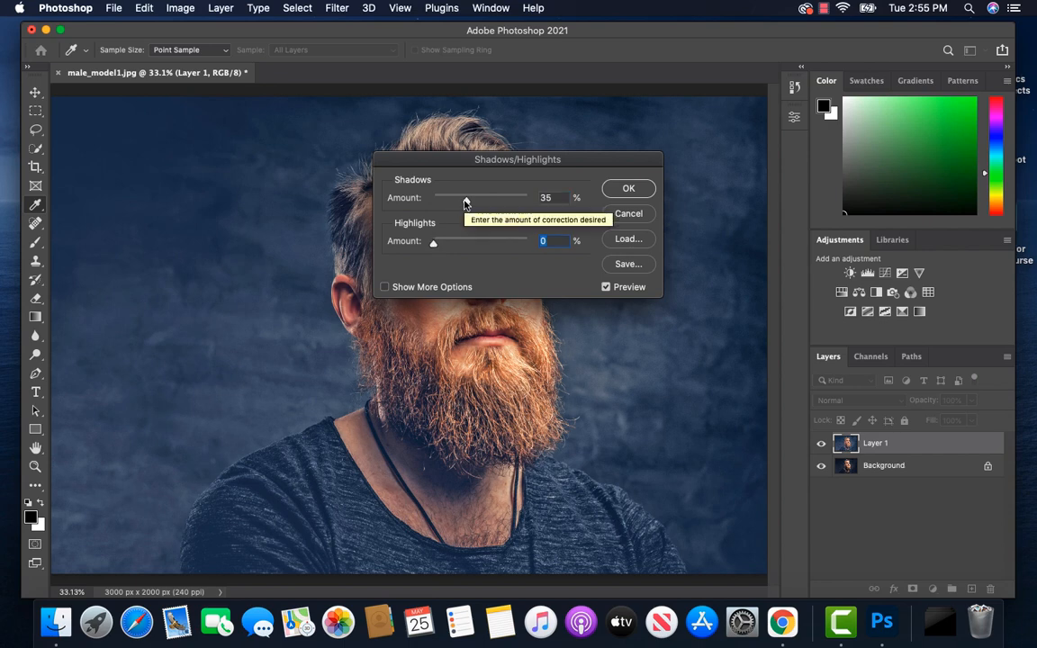
{"action": "left_click_drag", "start_coordinate": [465, 202], "coordinate": [514, 206]}
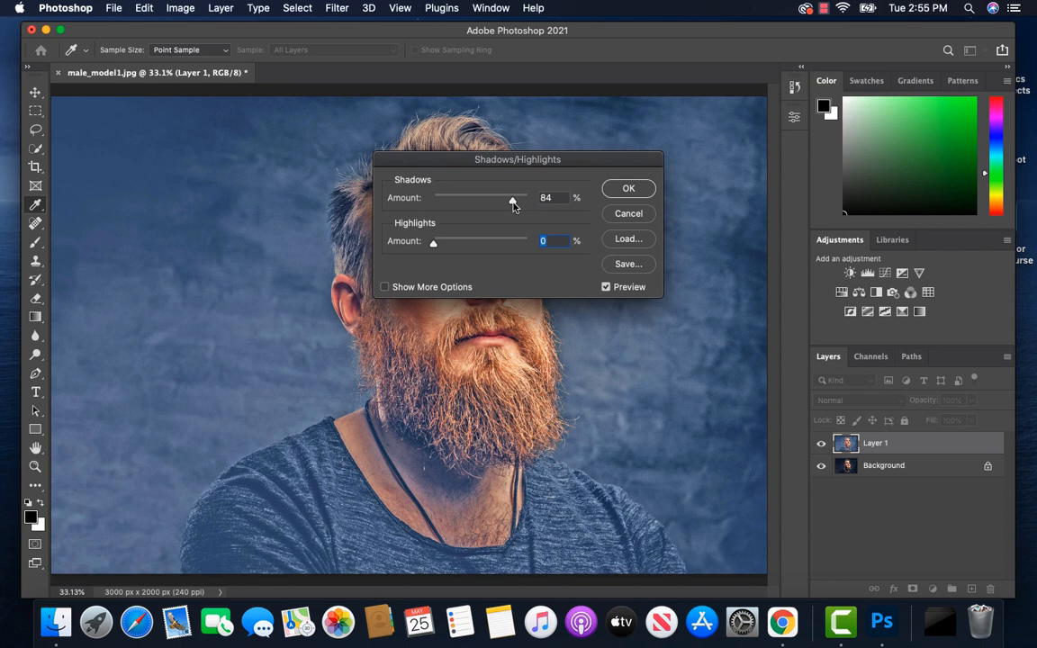
{"action": "left_click_drag", "start_coordinate": [513, 204], "coordinate": [441, 202]}
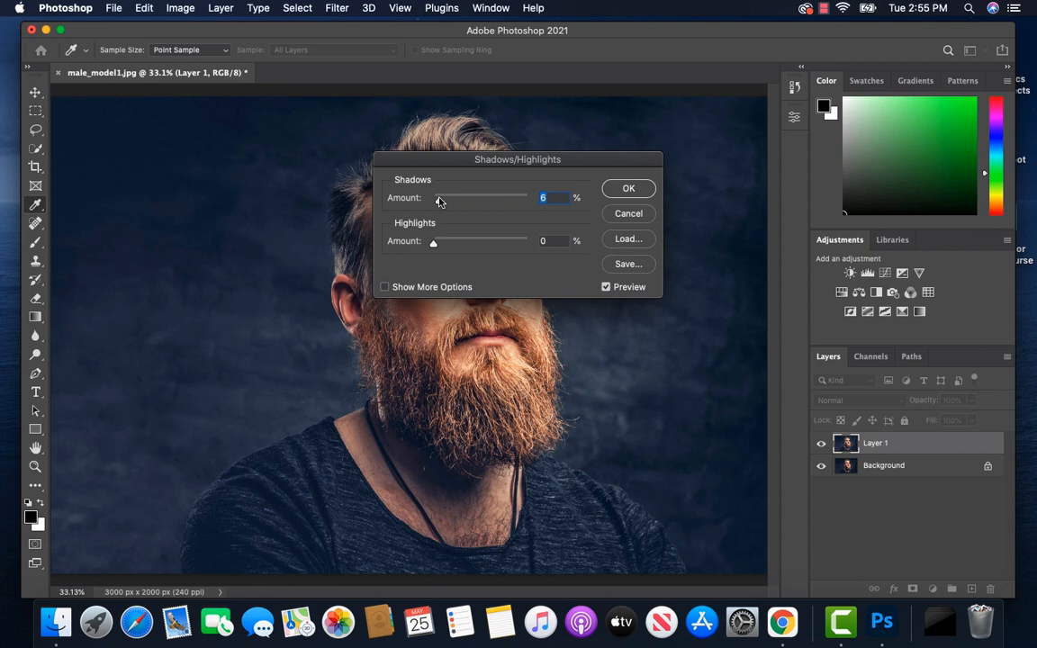
{"action": "left_click_drag", "start_coordinate": [439, 201], "coordinate": [462, 204]}
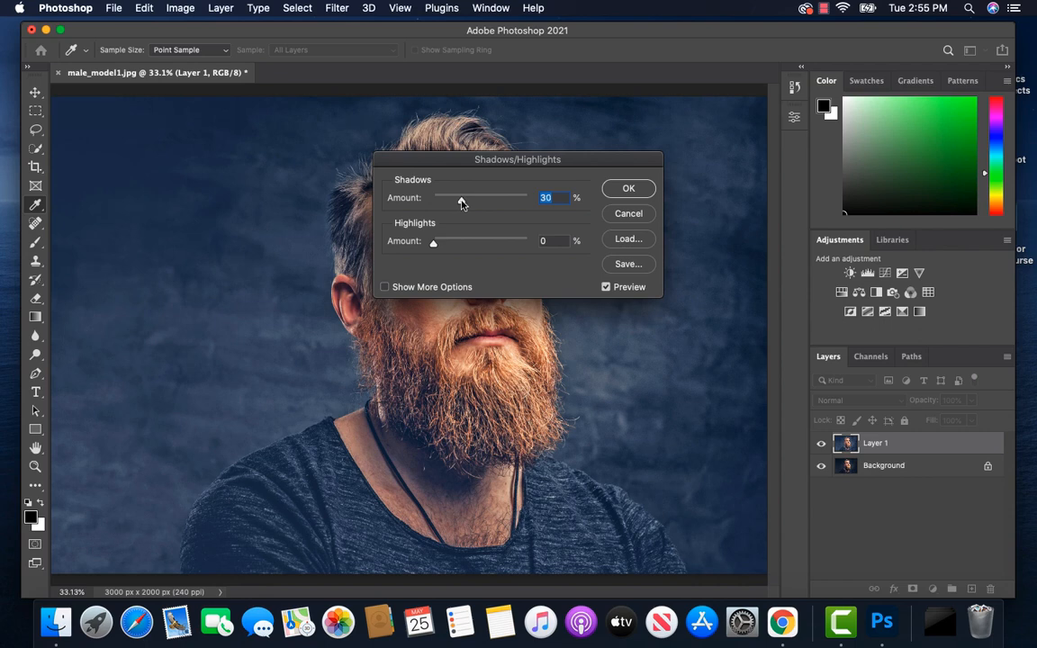
{"action": "left_click", "coordinate": [620, 190]}
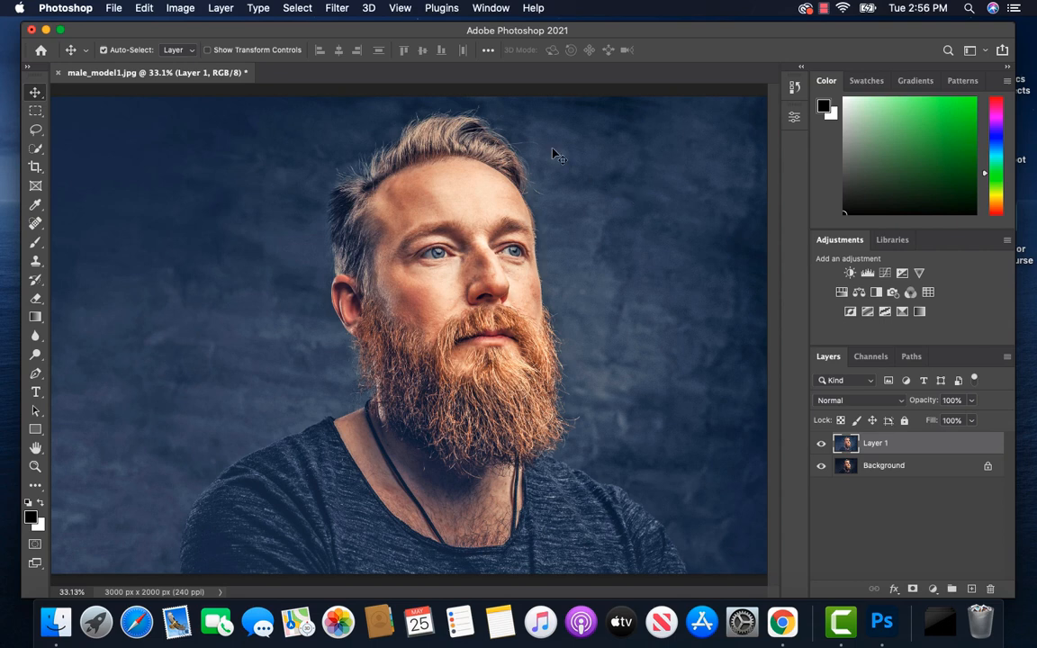
Step: Apply Levels to Layer 1 with the black input level at 30 and the white input level at 238
{"action": "left_click", "coordinate": [183, 9]}
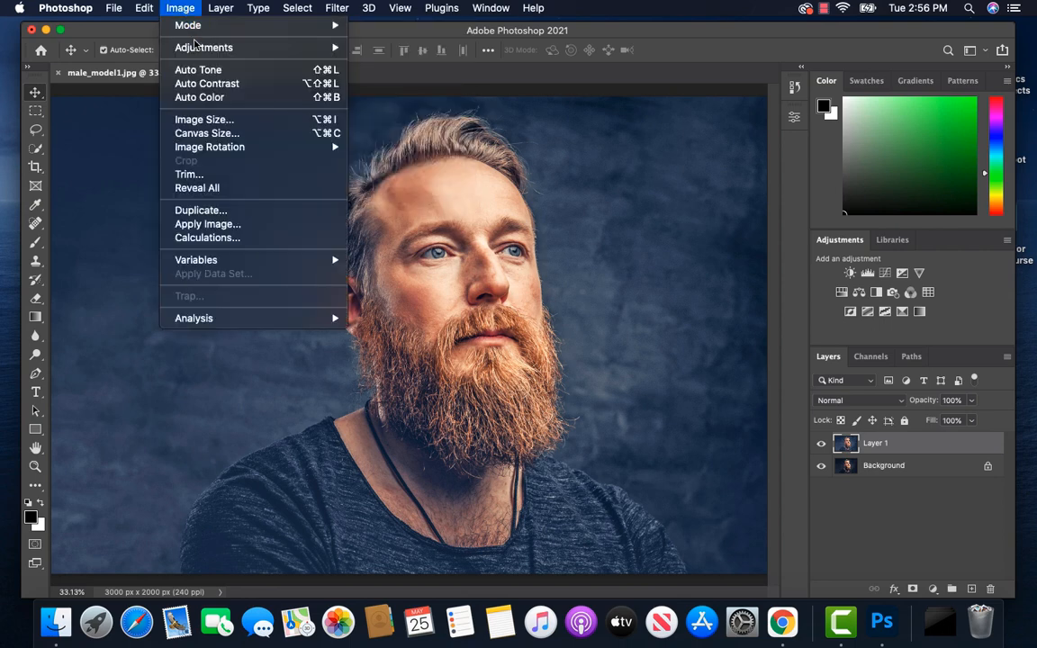
{"action": "mouse_move", "coordinate": [207, 48]}
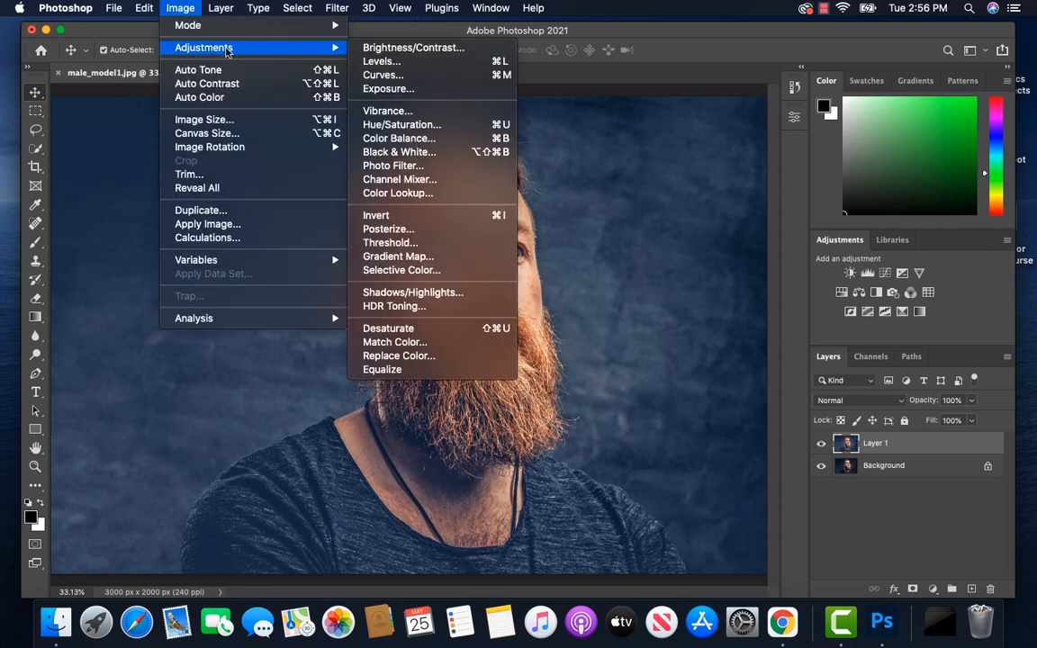
{"action": "left_click", "coordinate": [378, 62]}
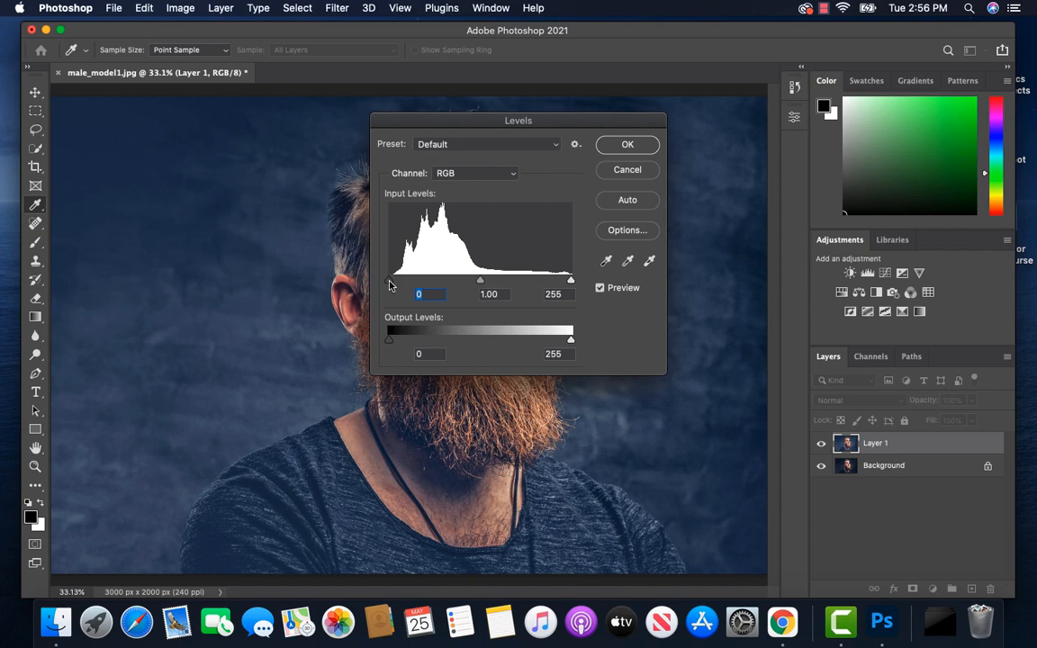
{"action": "left_click_drag", "start_coordinate": [390, 286], "coordinate": [411, 285]}
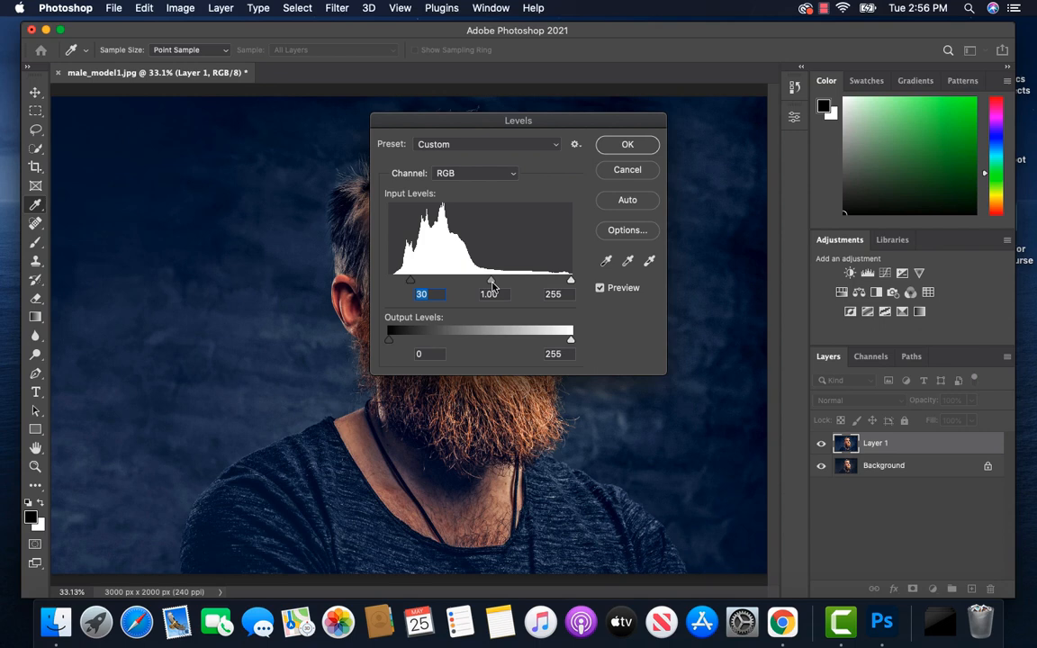
{"action": "left_click_drag", "start_coordinate": [570, 283], "coordinate": [559, 284]}
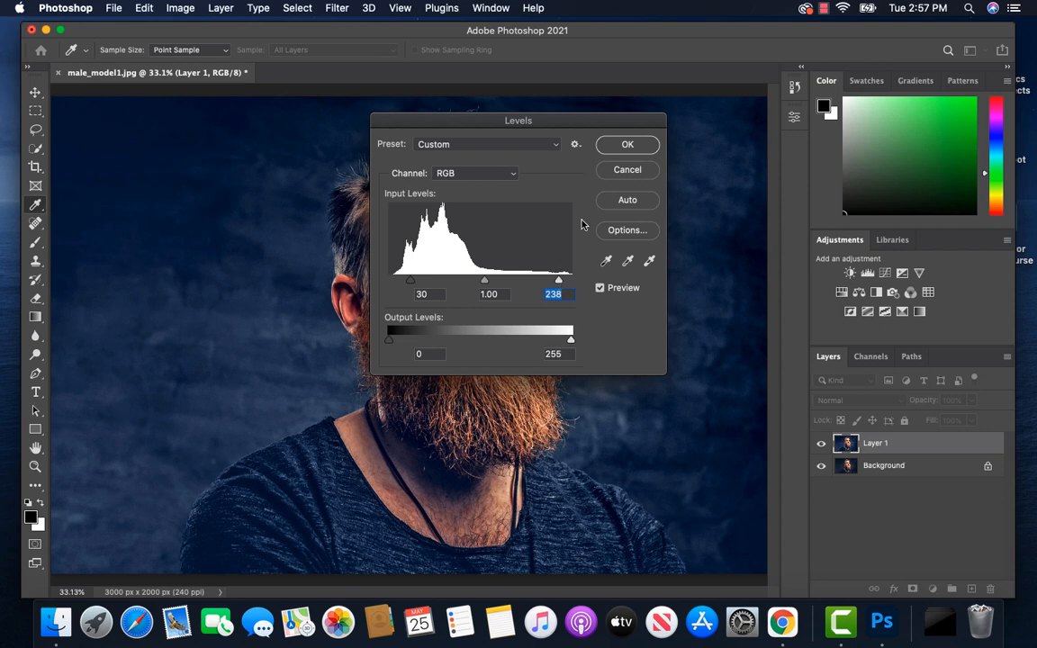
{"action": "left_click", "coordinate": [628, 146]}
{"action": "key", "text": "v"}
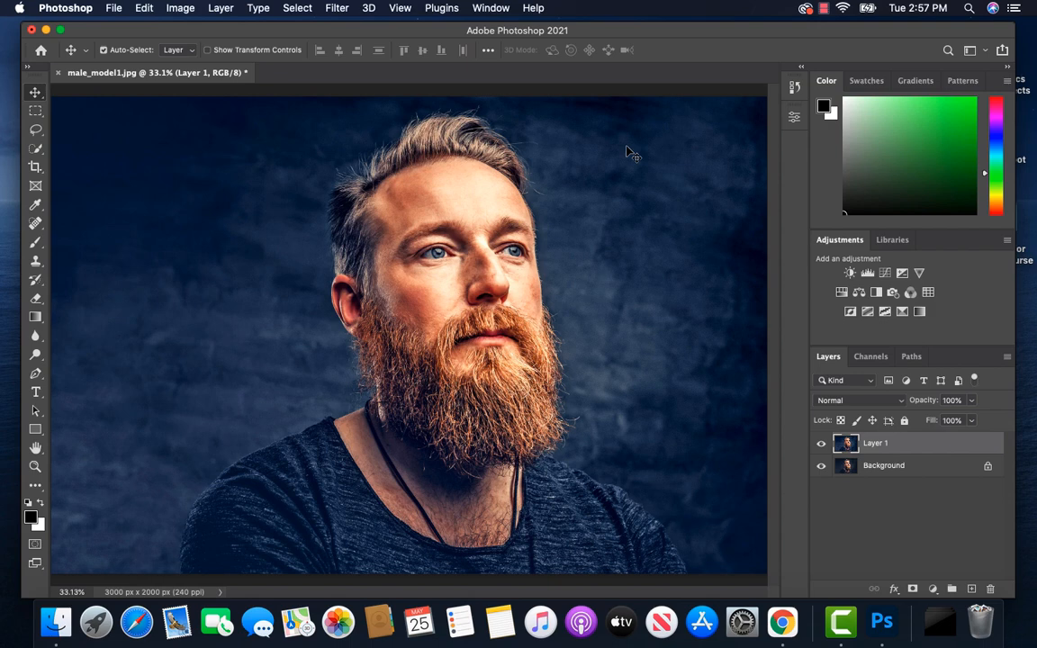
Step: Duplicate Layer 1 and apply a High Pass filter with a 2.0-pixel radius to the copy
{"action": "key", "text": "super+j"}
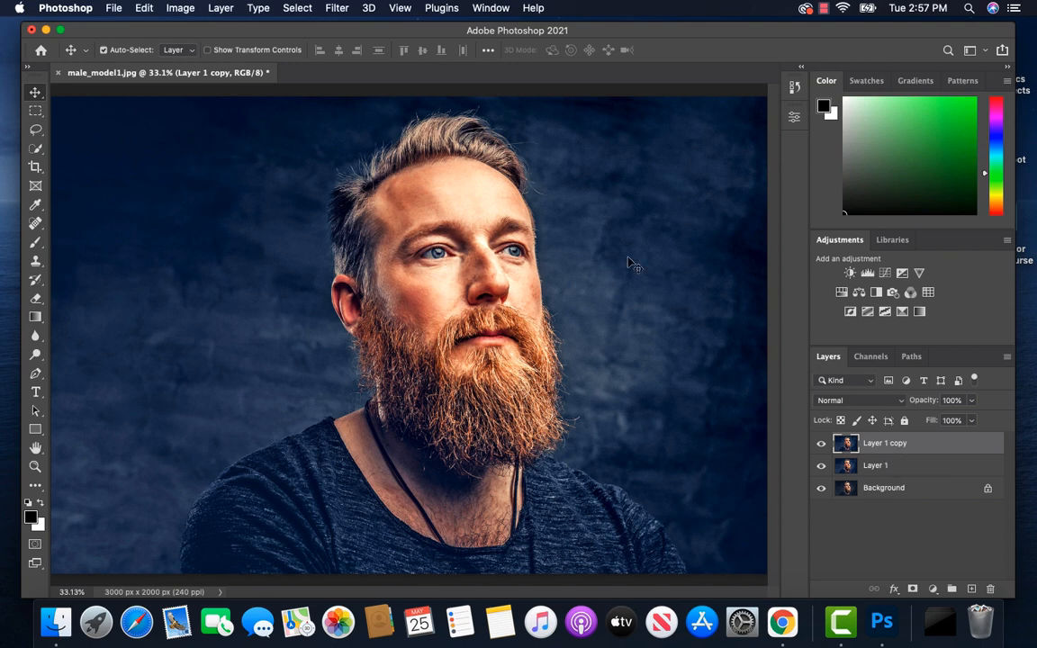
{"action": "left_click", "coordinate": [341, 9]}
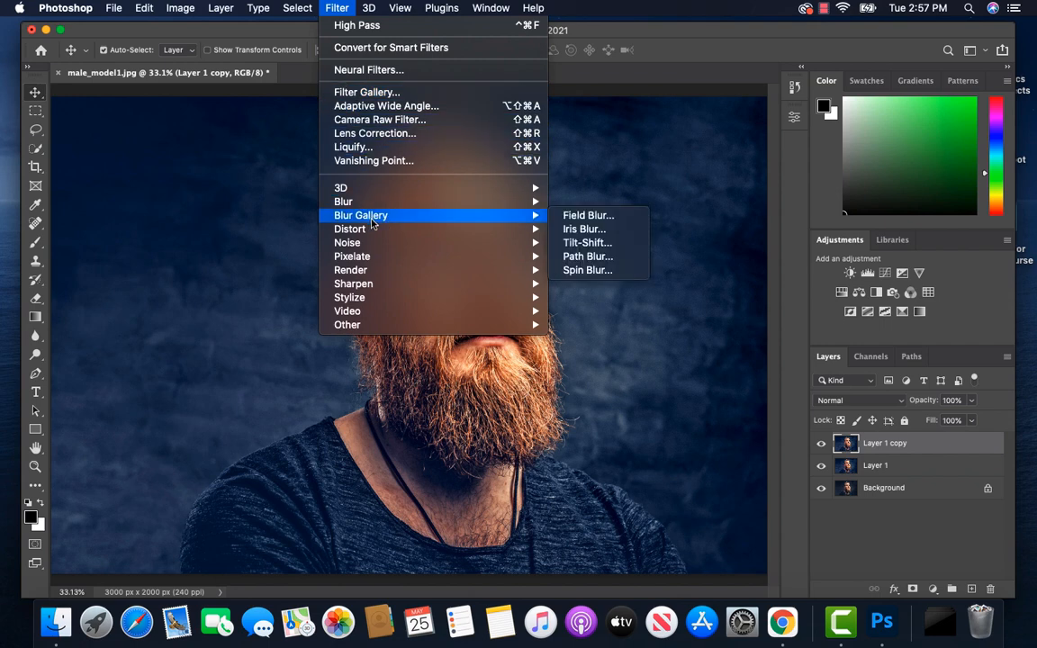
{"action": "mouse_move", "coordinate": [412, 329]}
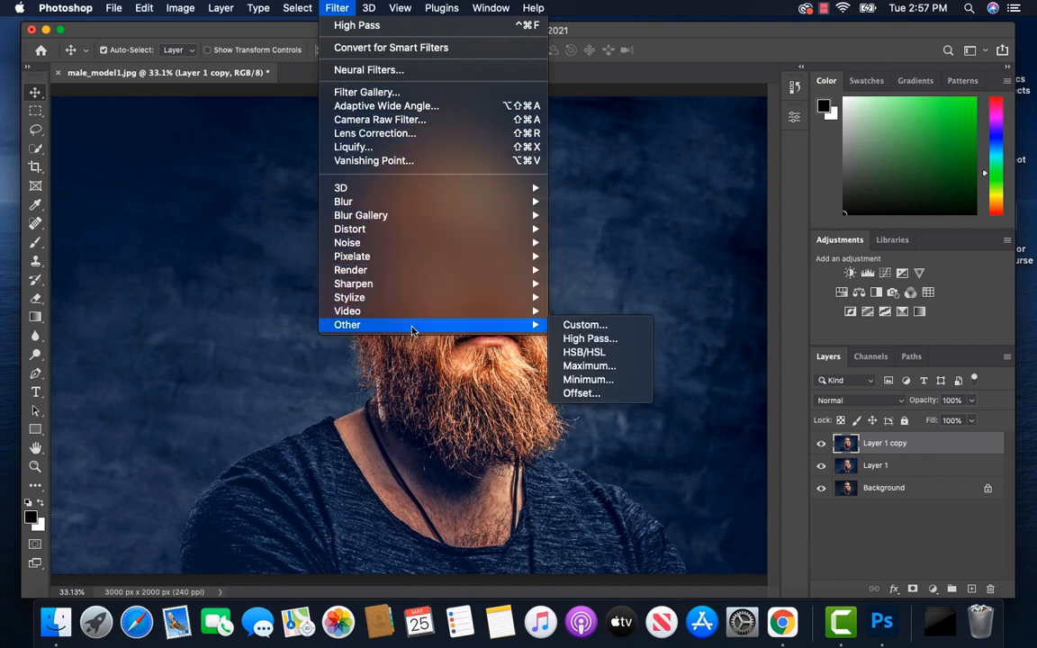
{"action": "left_click", "coordinate": [581, 339]}
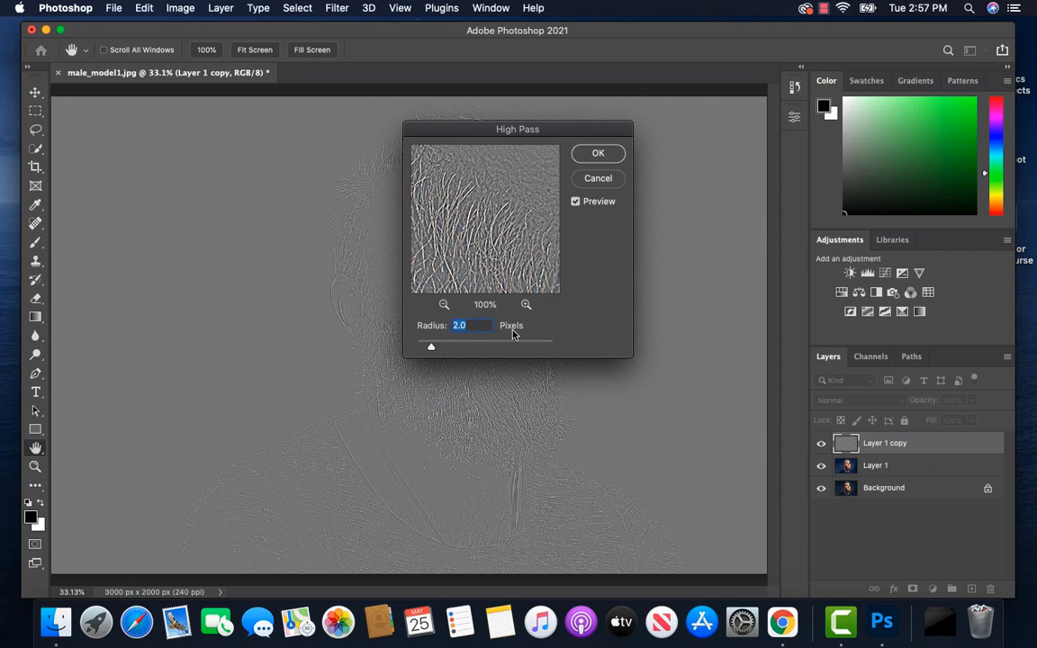
{"action": "left_click", "coordinate": [599, 155]}
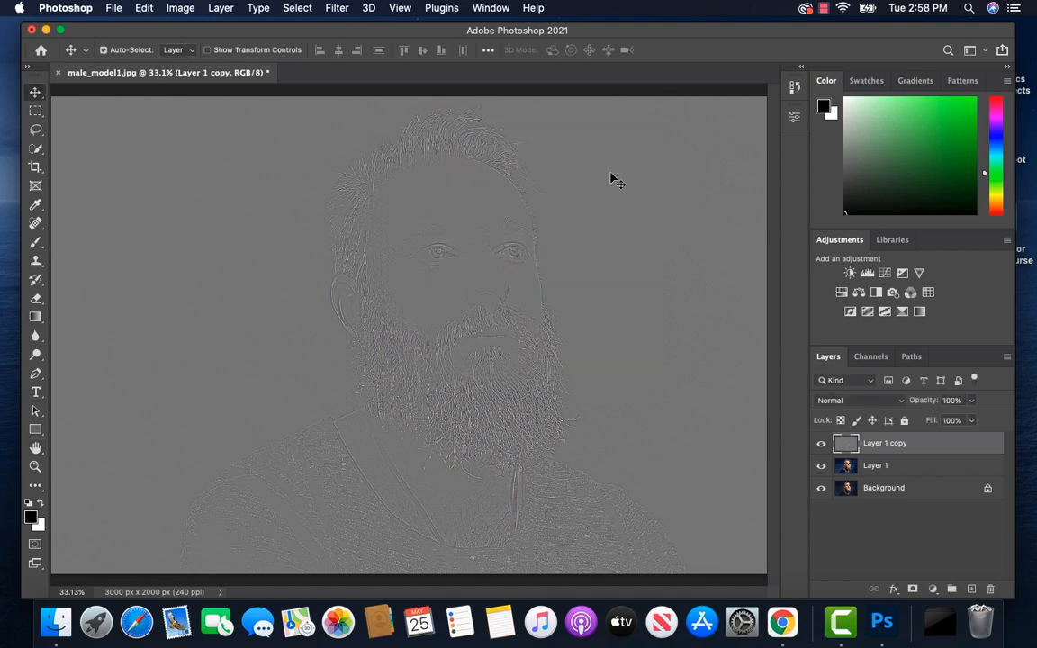
Step: Set the High Pass layer's blend mode to Overlay and inspect the sharpened face and beard up close
{"action": "left_click", "coordinate": [902, 402]}
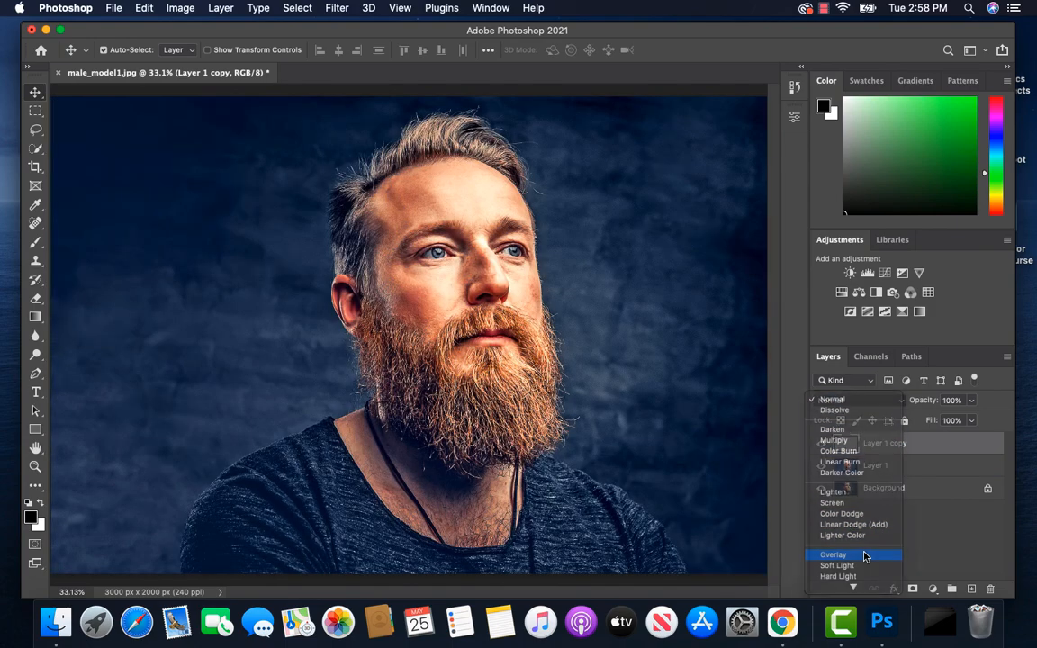
{"action": "left_click", "coordinate": [864, 556]}
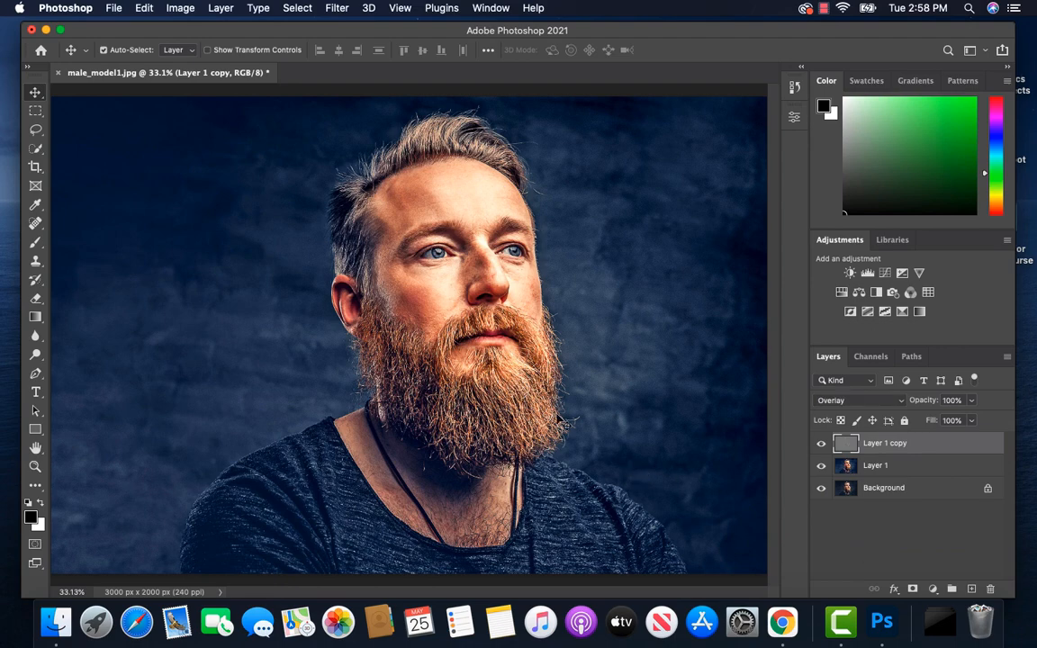
{"action": "key", "text": "super+equal"}
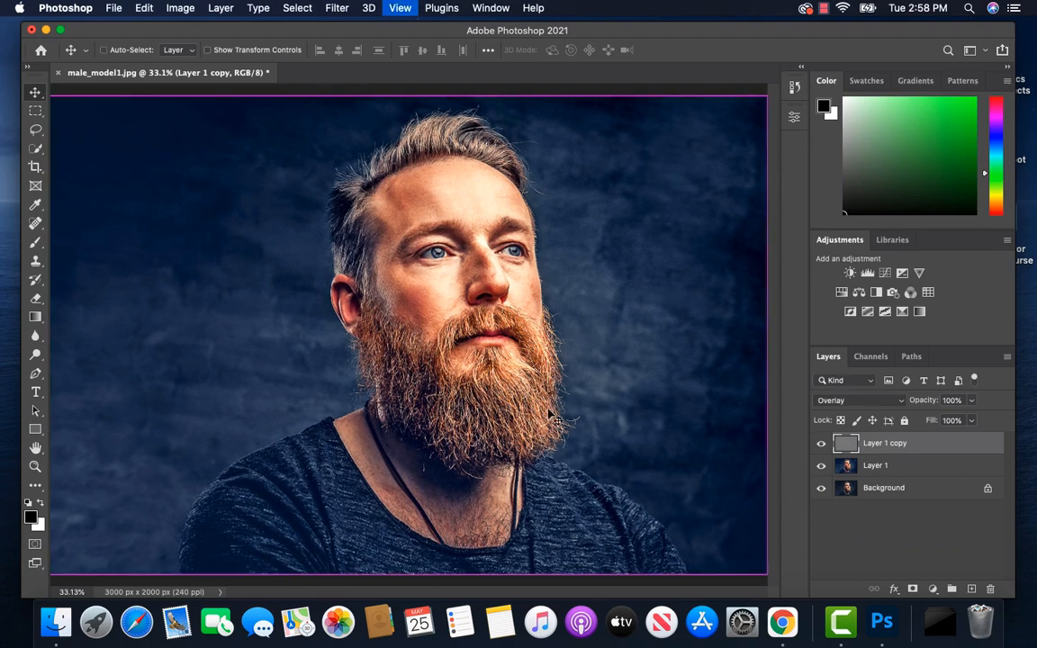
{"action": "key", "text": "super+equal"}
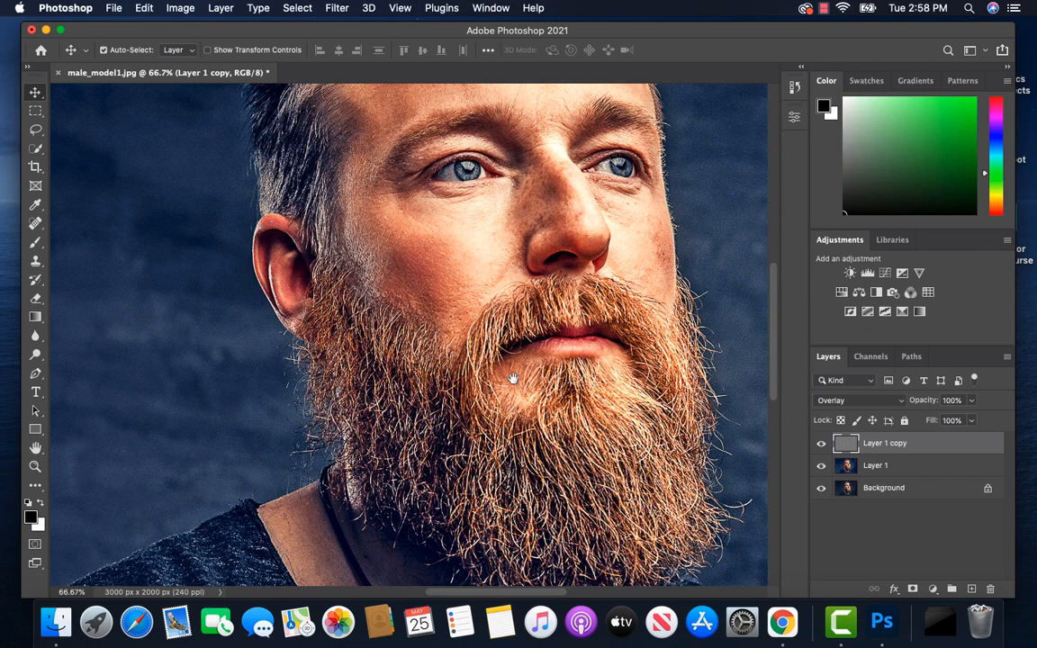
{"action": "left_click_drag", "start_coordinate": [512, 378], "coordinate": [511, 578]}
{"action": "key", "text": "super+0"}
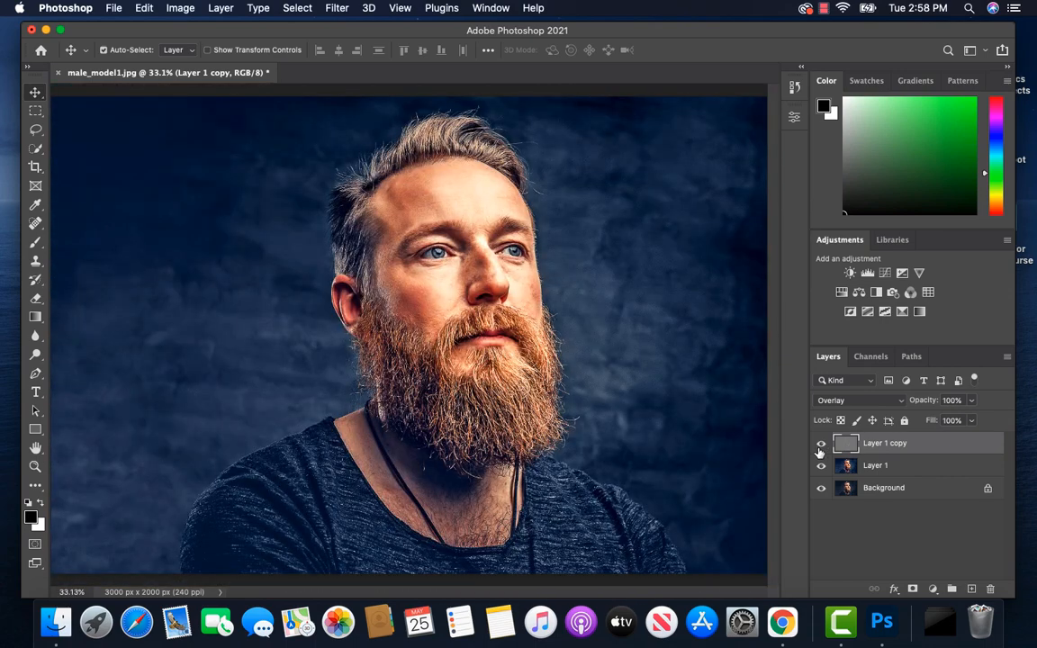
Step: Merge Layer 1 and its High Pass copy into one layer above the Background
{"action": "left_click", "coordinate": [916, 467], "text": "shift"}
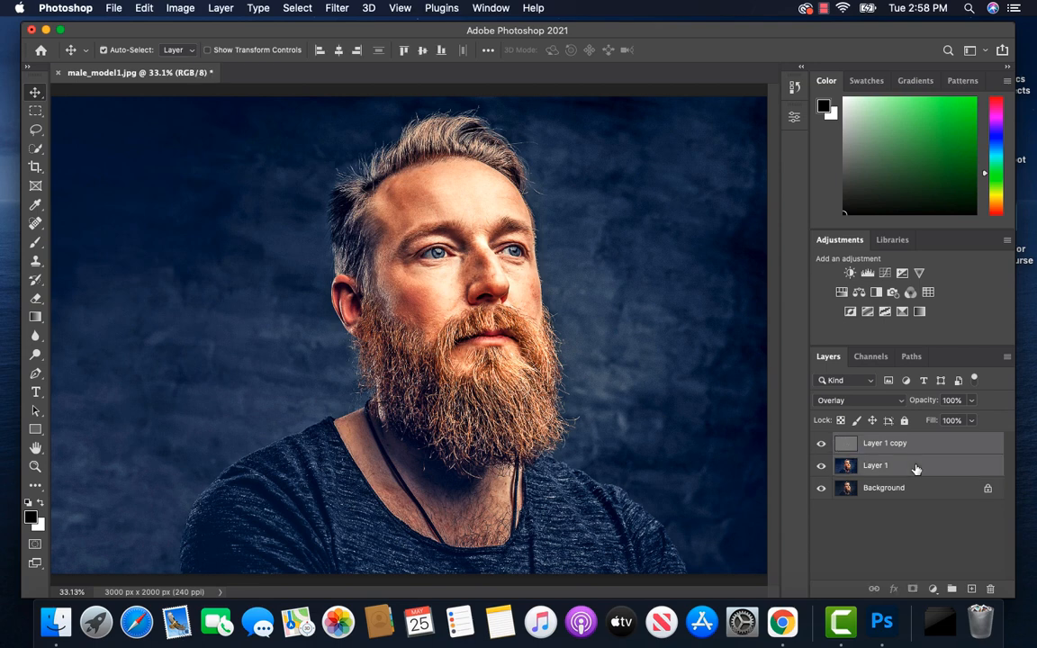
{"action": "right_click", "coordinate": [928, 445]}
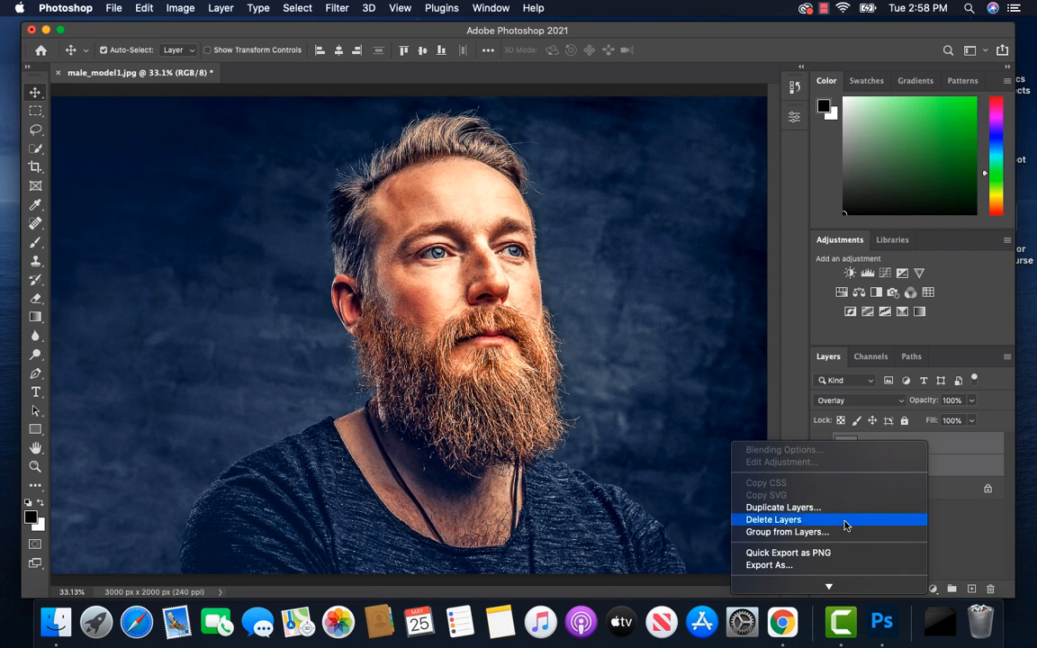
{"action": "scroll", "coordinate": [840, 532], "scroll_direction": "down", "scroll_amount": 3}
{"action": "scroll", "coordinate": [841, 533], "scroll_direction": "down", "scroll_amount": 10}
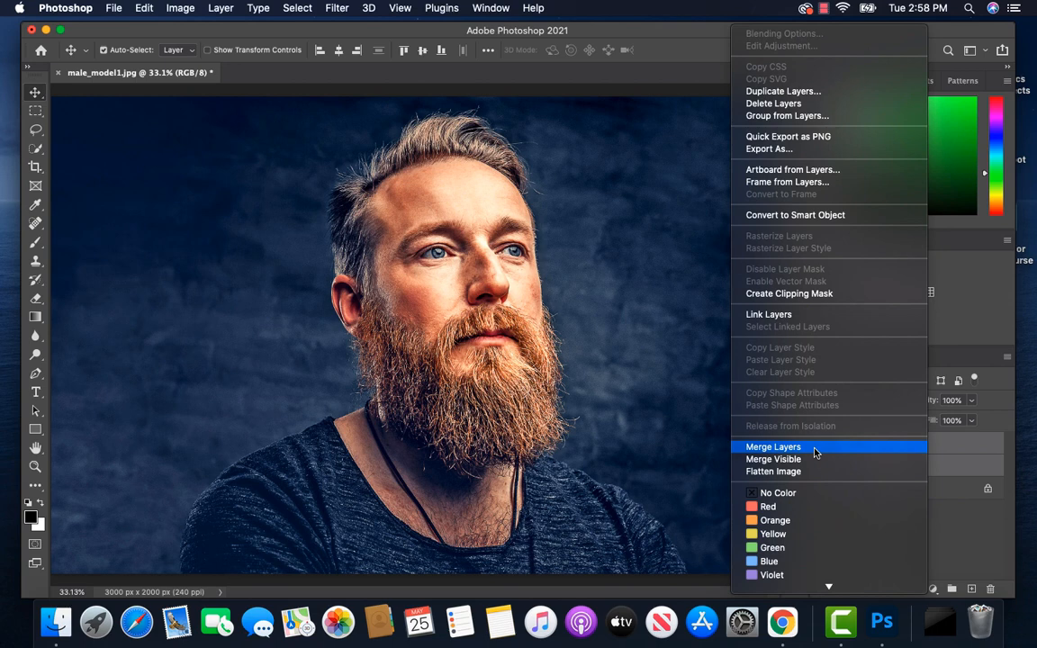
{"action": "left_click", "coordinate": [815, 447]}
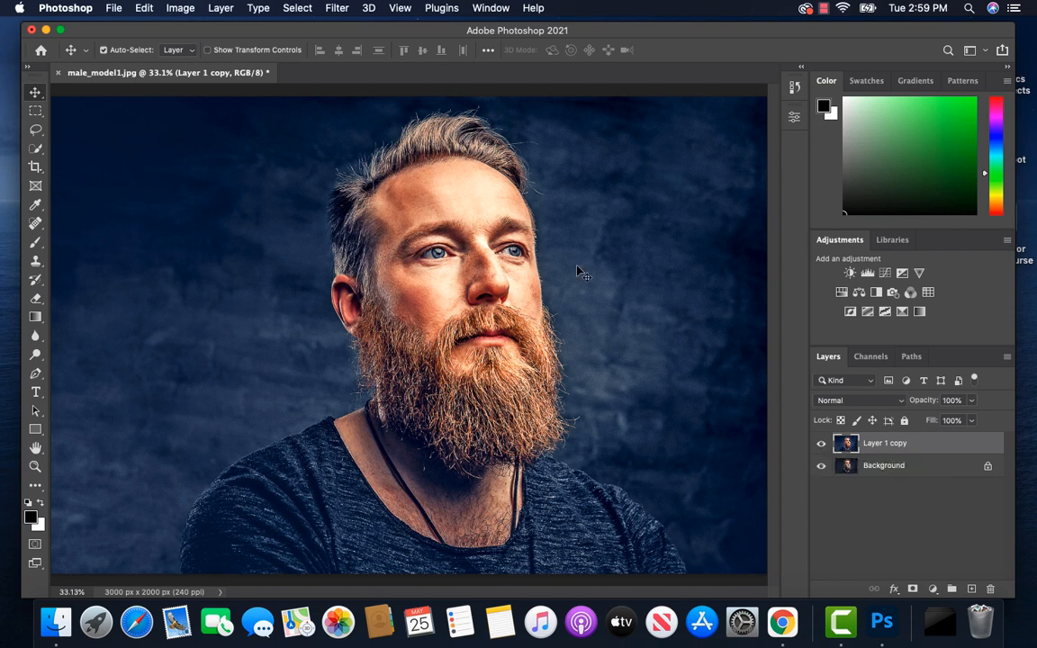
Step: Apply Unsharp Mask to Layer 1 copy with an amount of 135%, a radius of 2.0 pixels and a threshold of 0 levels
{"action": "left_click", "coordinate": [338, 8]}
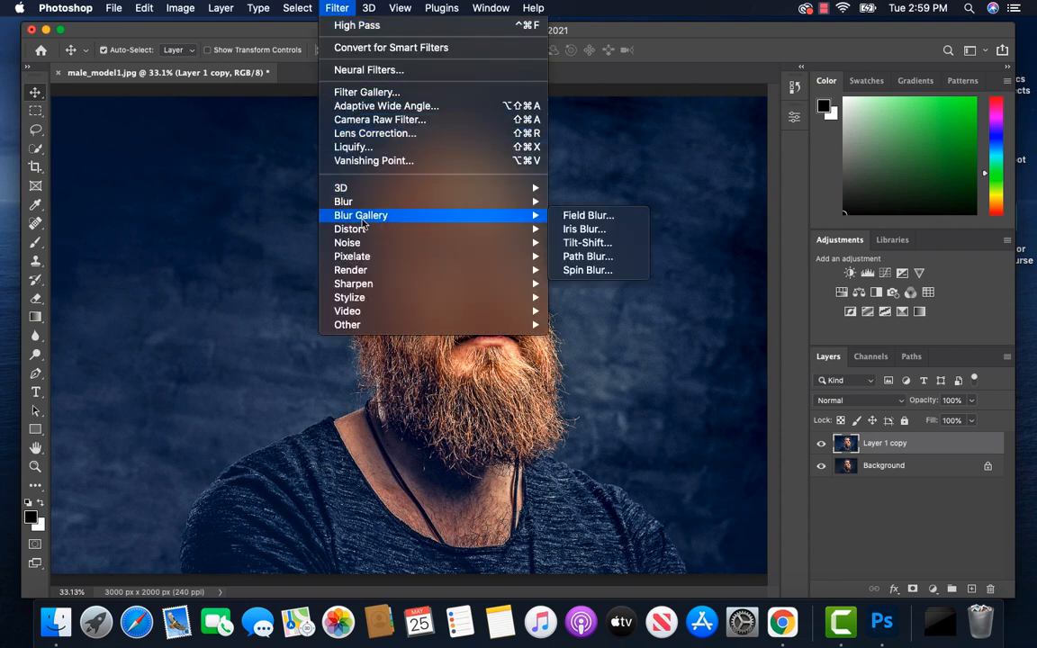
{"action": "mouse_move", "coordinate": [521, 286]}
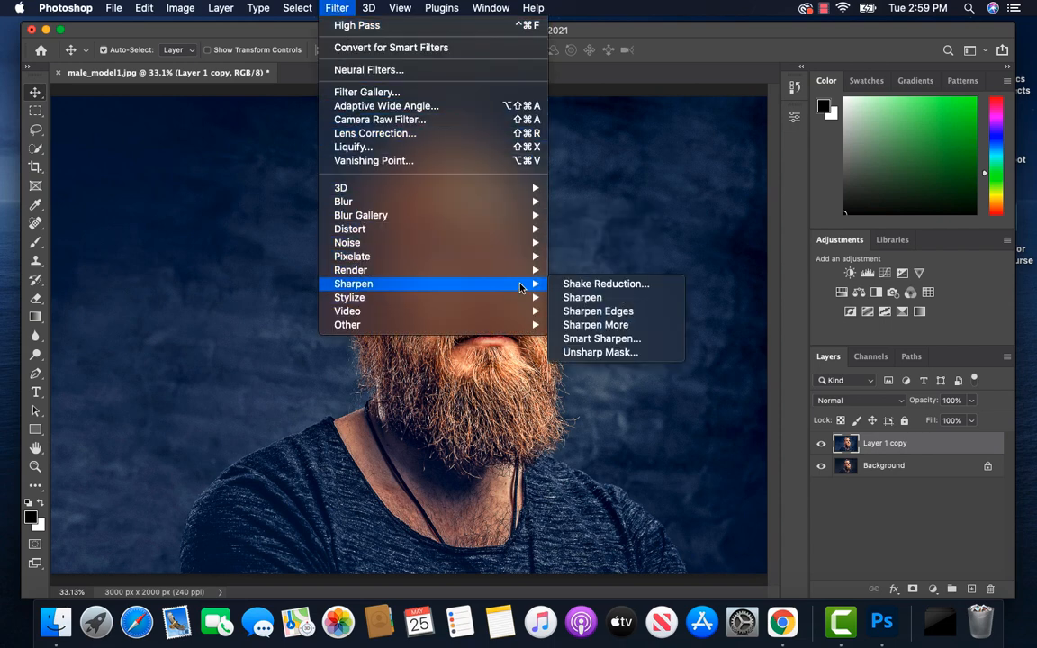
{"action": "left_click", "coordinate": [601, 353]}
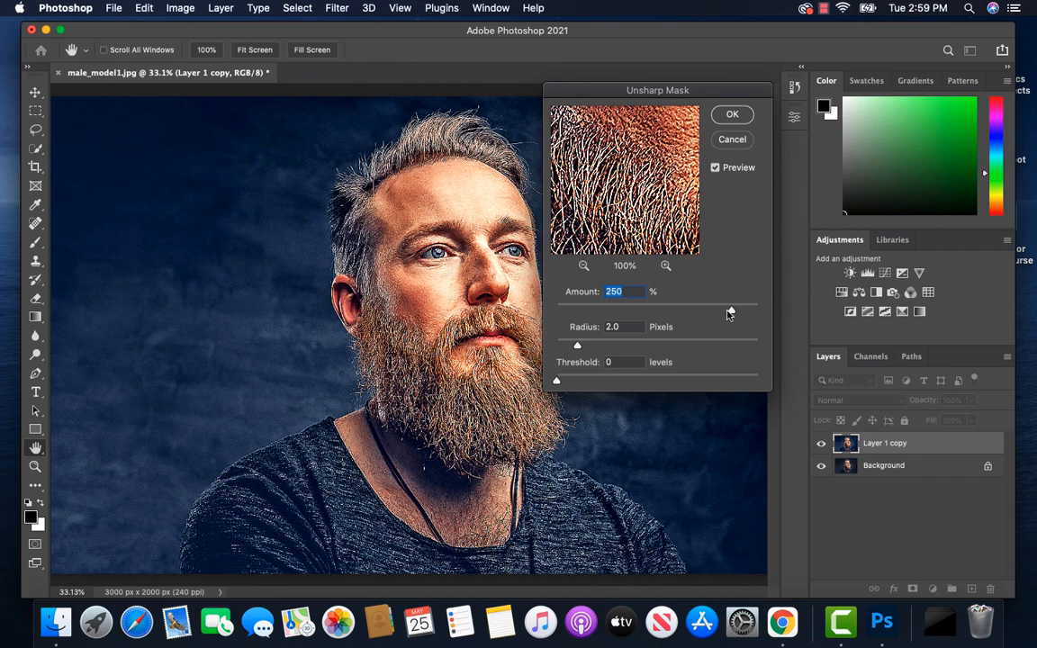
{"action": "left_click_drag", "start_coordinate": [731, 313], "coordinate": [684, 312]}
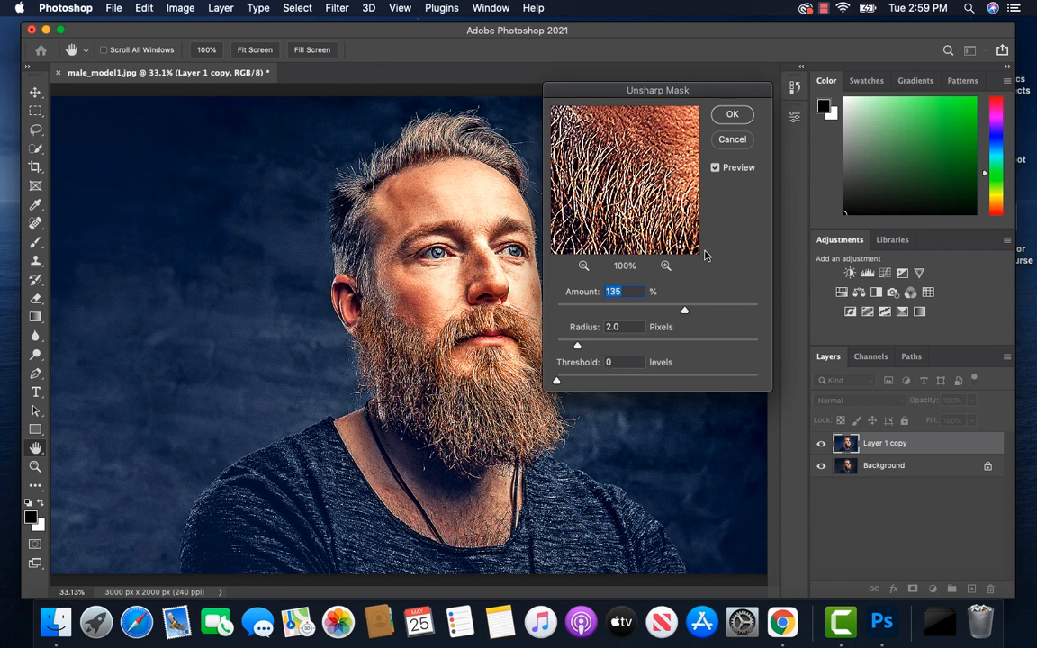
{"action": "left_click", "coordinate": [732, 116]}
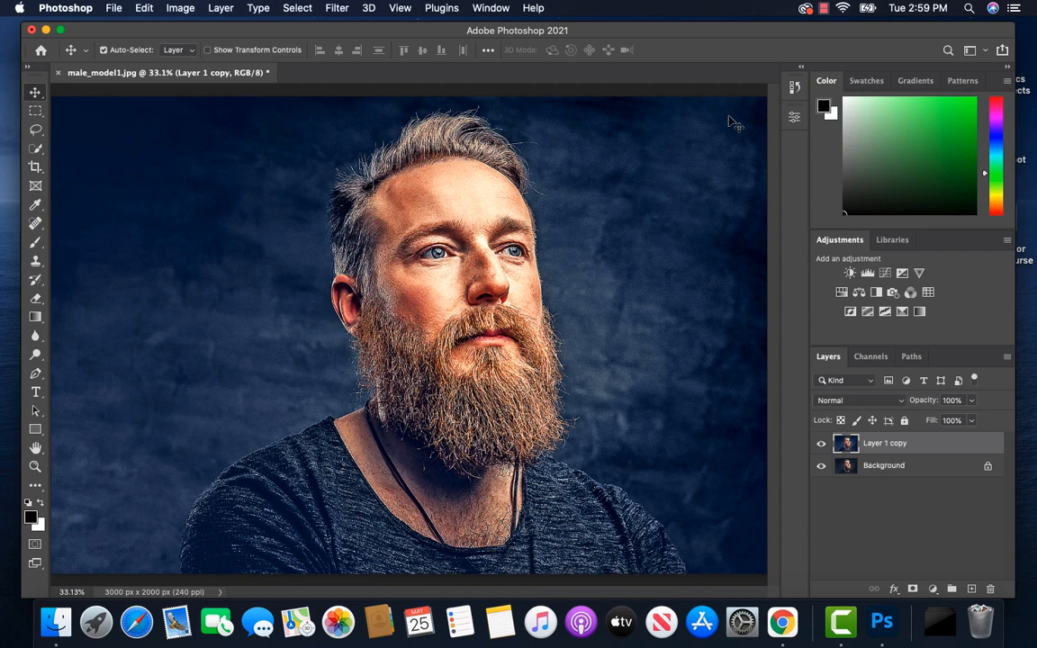
Step: Compare the sharpened Layer 1 copy with the original image and hide the Background layer
{"action": "left_click", "coordinate": [821, 444]}
{"action": "left_click", "coordinate": [821, 444]}
{"action": "left_click", "coordinate": [824, 466]}
Step: Apply the Diffuse filter in Anisotropic mode to Layer 1 copy and inspect the face, hair and beard up close
{"action": "left_click", "coordinate": [340, 9]}
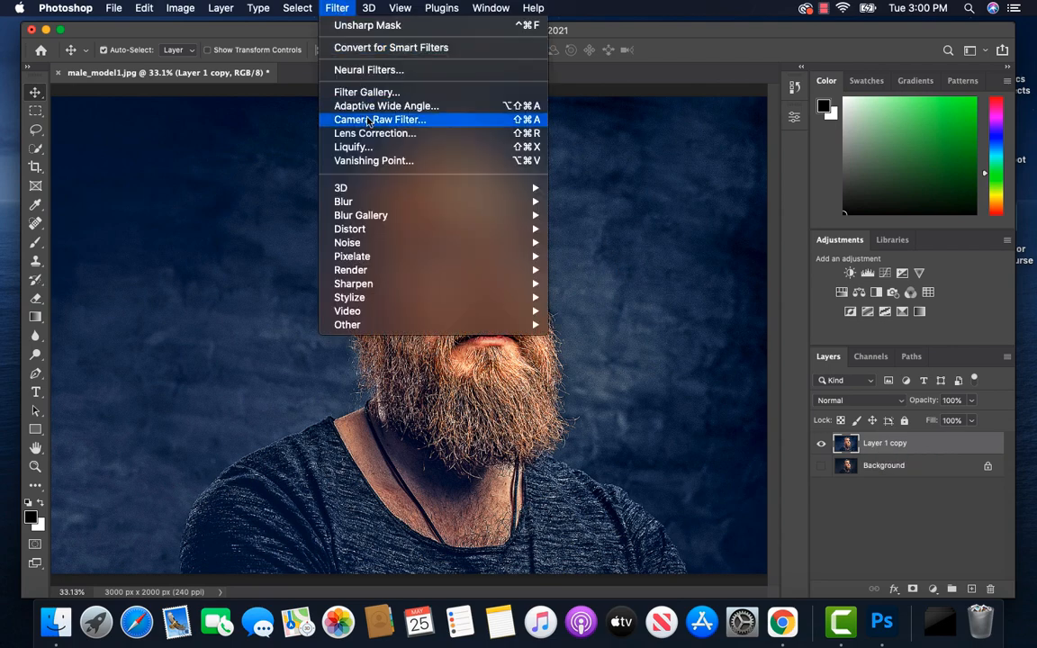
{"action": "mouse_move", "coordinate": [376, 191]}
{"action": "mouse_move", "coordinate": [466, 303]}
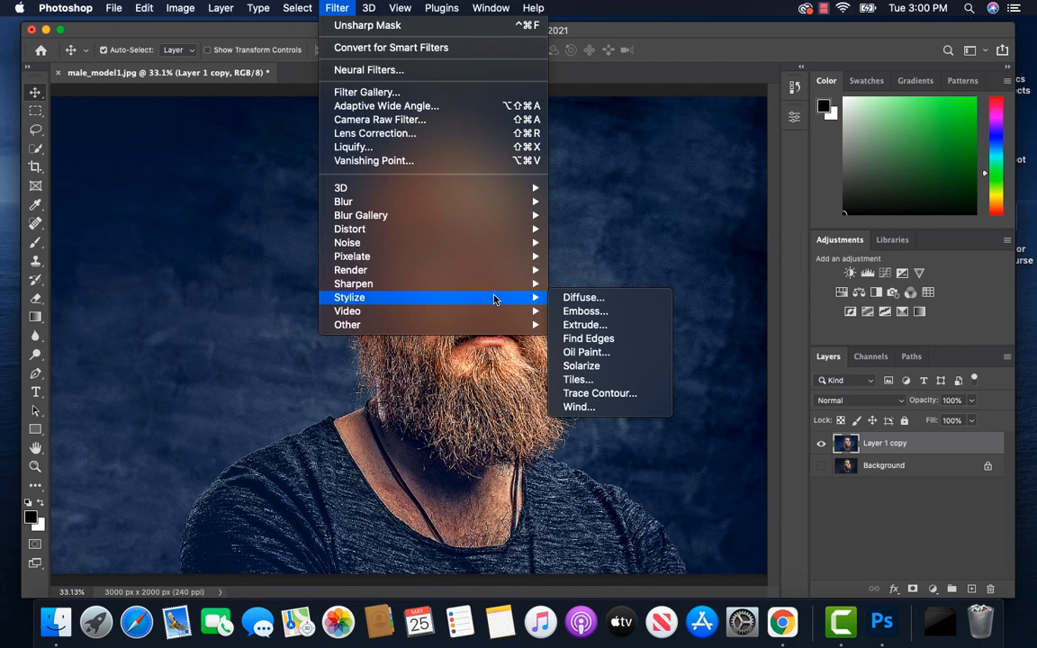
{"action": "left_click", "coordinate": [583, 300]}
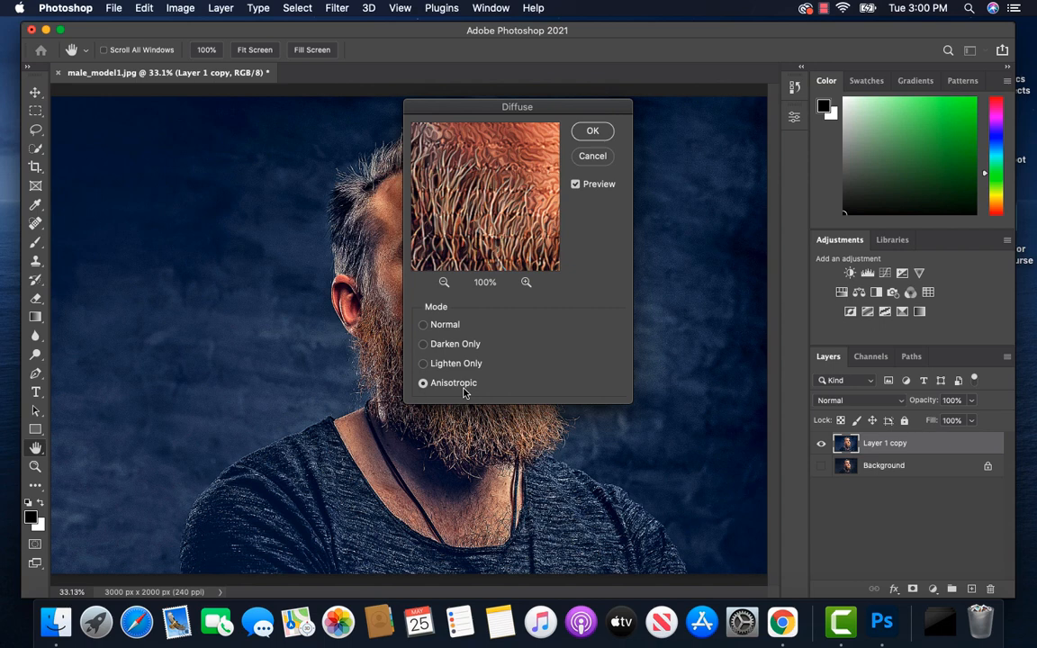
{"action": "left_click", "coordinate": [593, 132]}
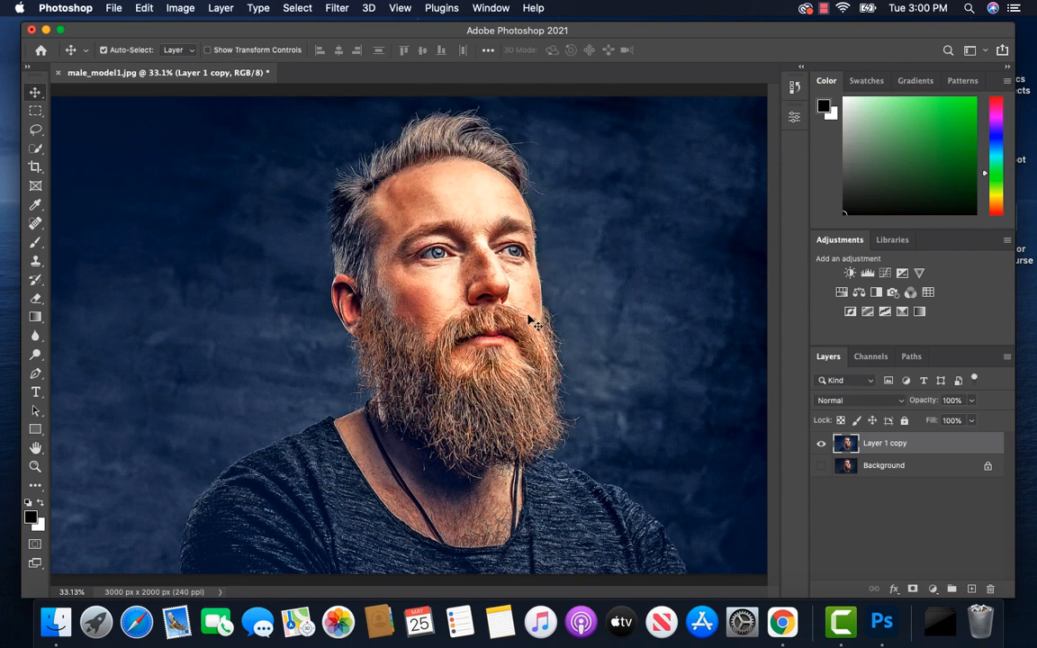
{"action": "key", "text": "super+equal"}
{"action": "key", "text": "super+equal"}
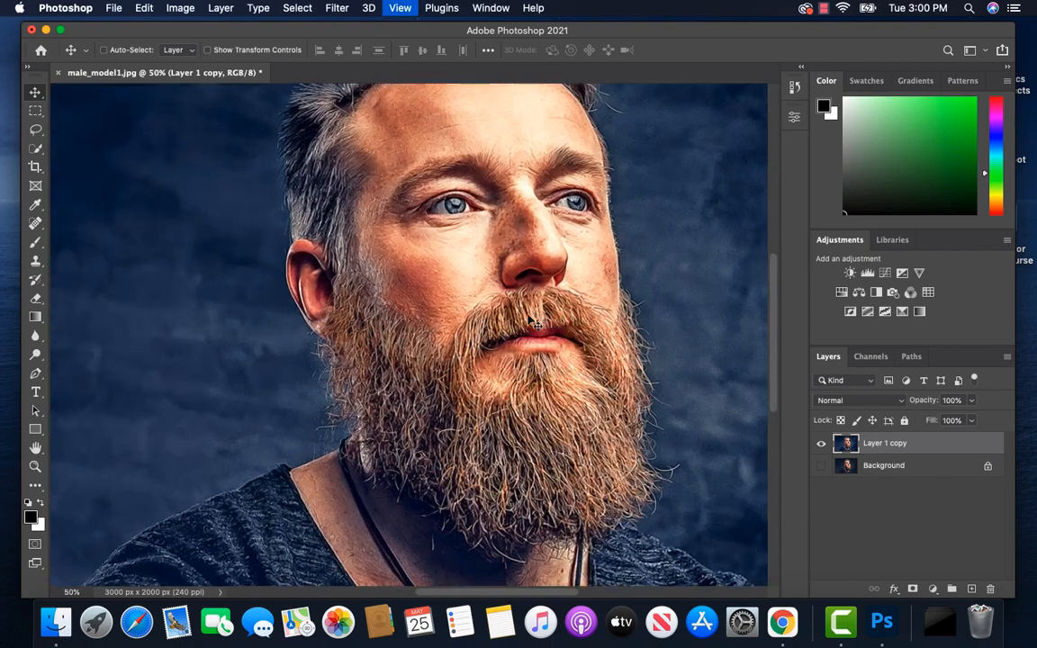
{"action": "key", "text": "super+equal"}
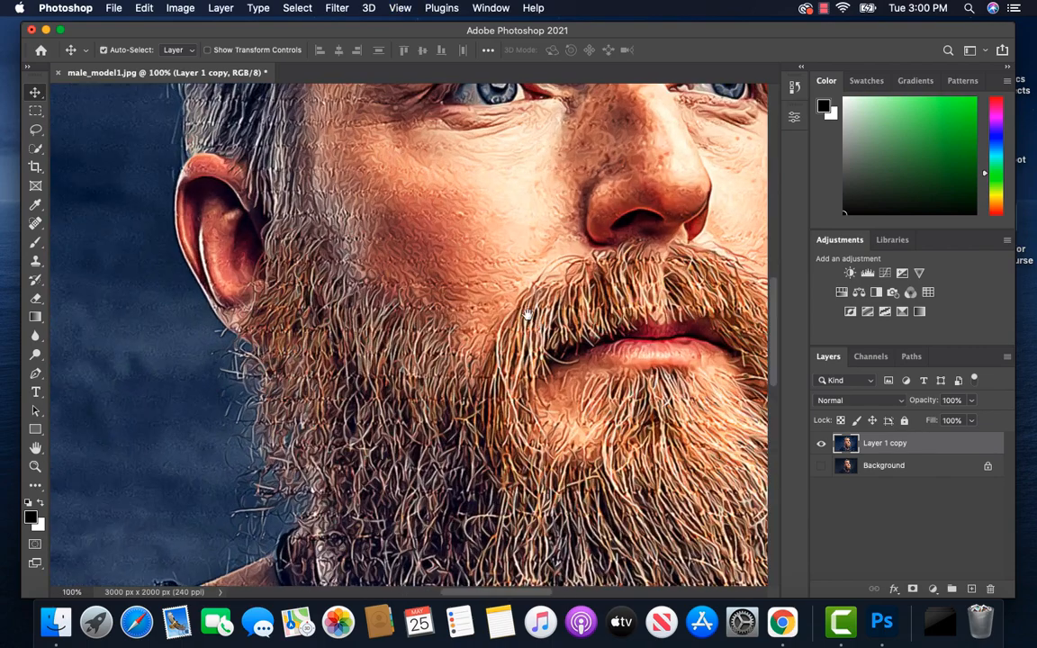
{"action": "left_click_drag", "start_coordinate": [528, 315], "coordinate": [477, 610]}
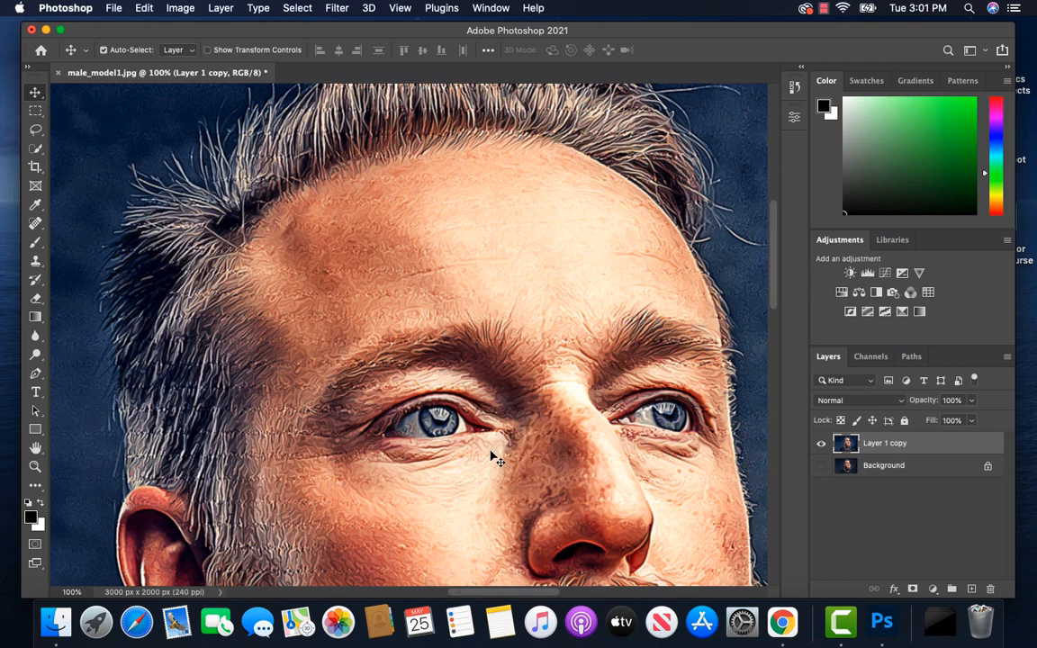
{"action": "left_click_drag", "start_coordinate": [499, 364], "coordinate": [531, 9]}
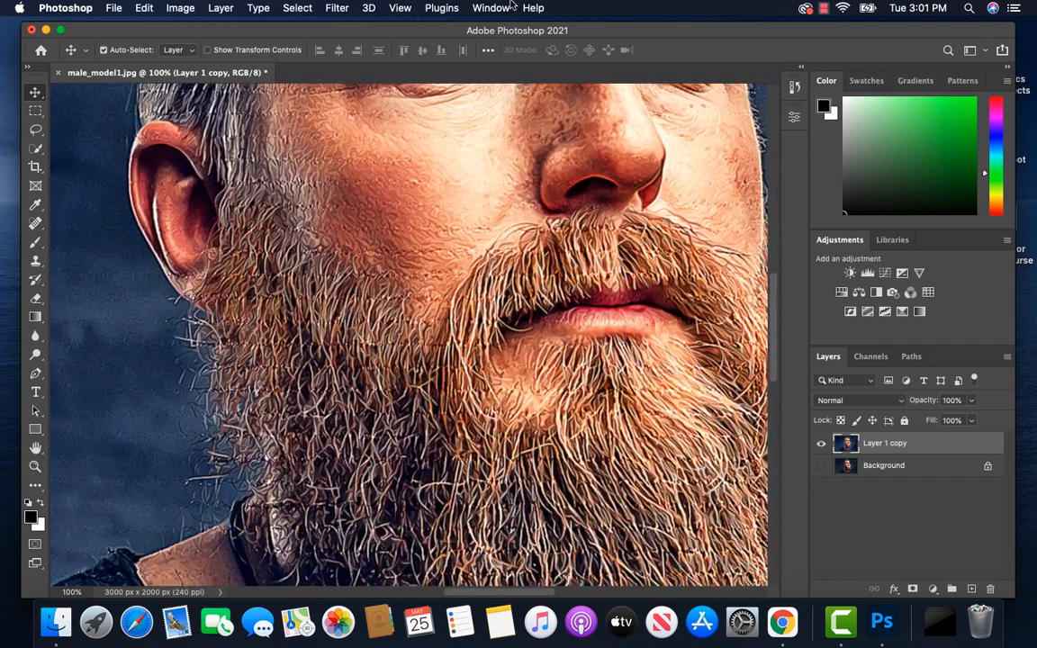
{"action": "key", "text": "super+0"}
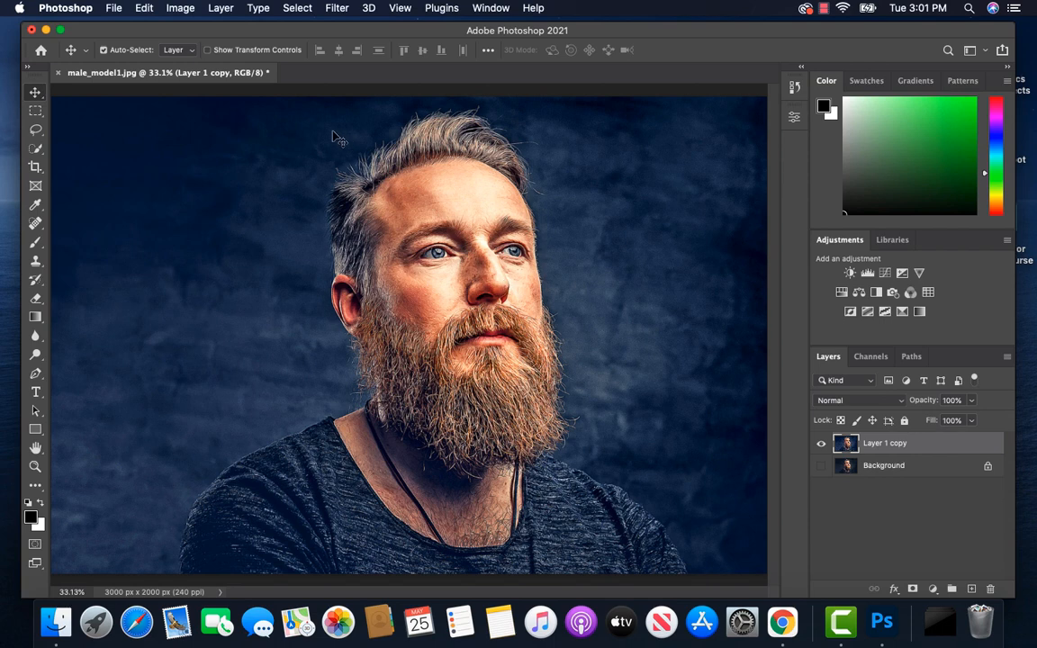
Step: Rotate the canvas 90° clockwise so the portrait lies sideways and reapply the Diffuse filter to Layer 1 copy
{"action": "left_click", "coordinate": [182, 10]}
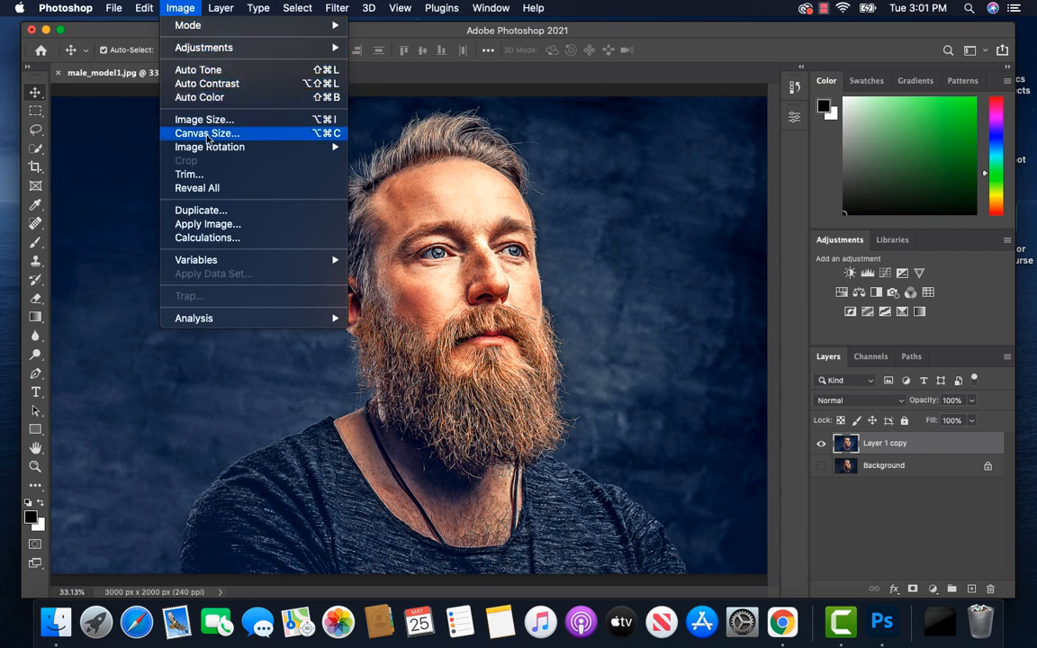
{"action": "mouse_move", "coordinate": [262, 154]}
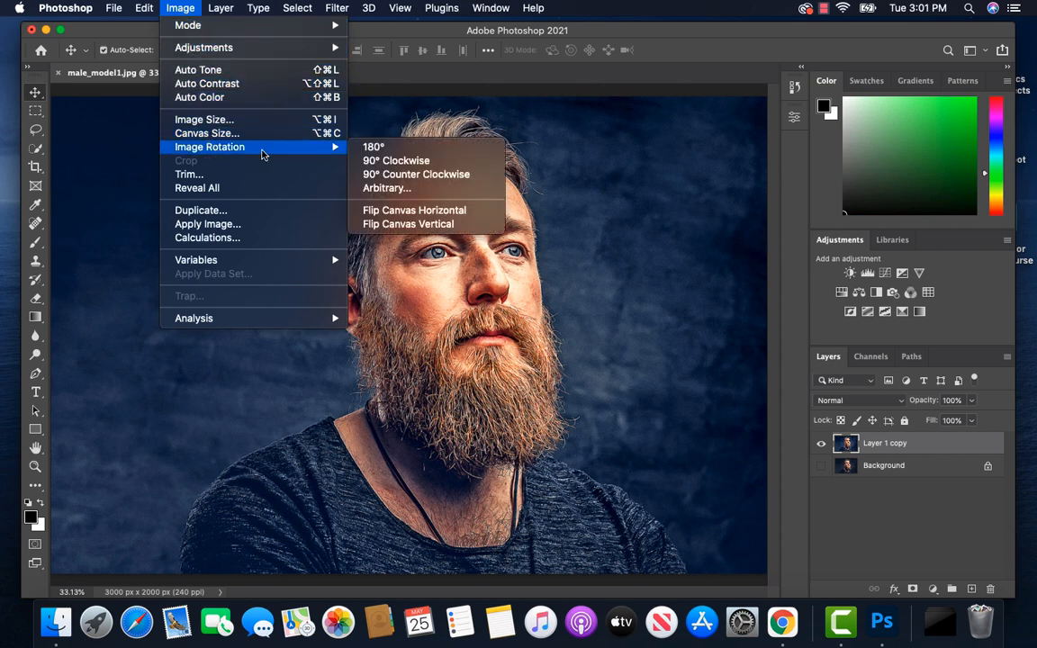
{"action": "left_click", "coordinate": [402, 161]}
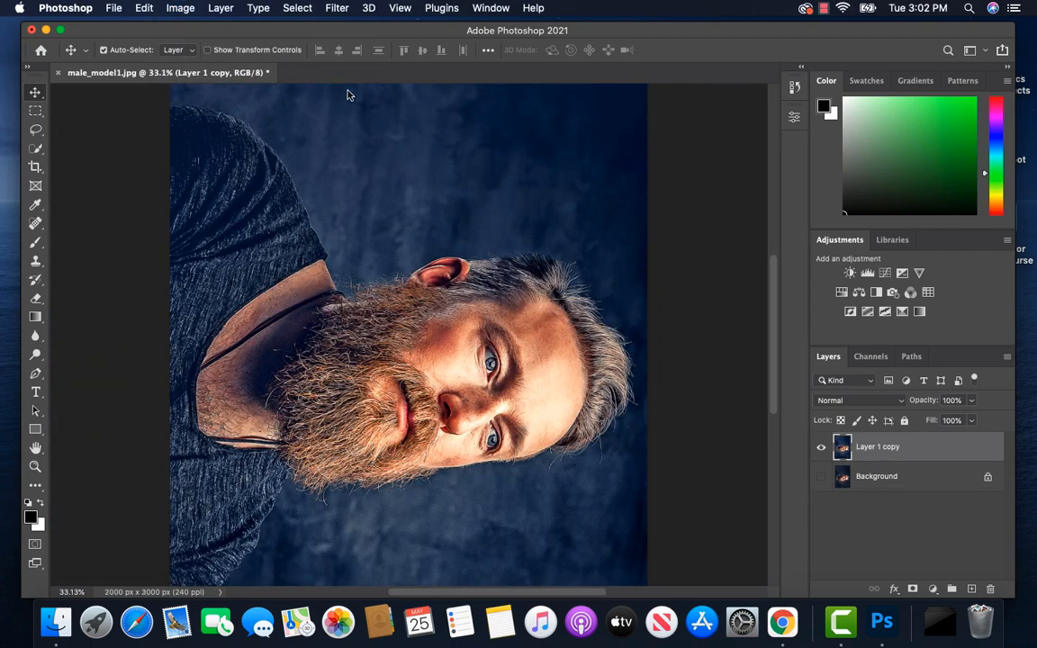
{"action": "left_click", "coordinate": [335, 9]}
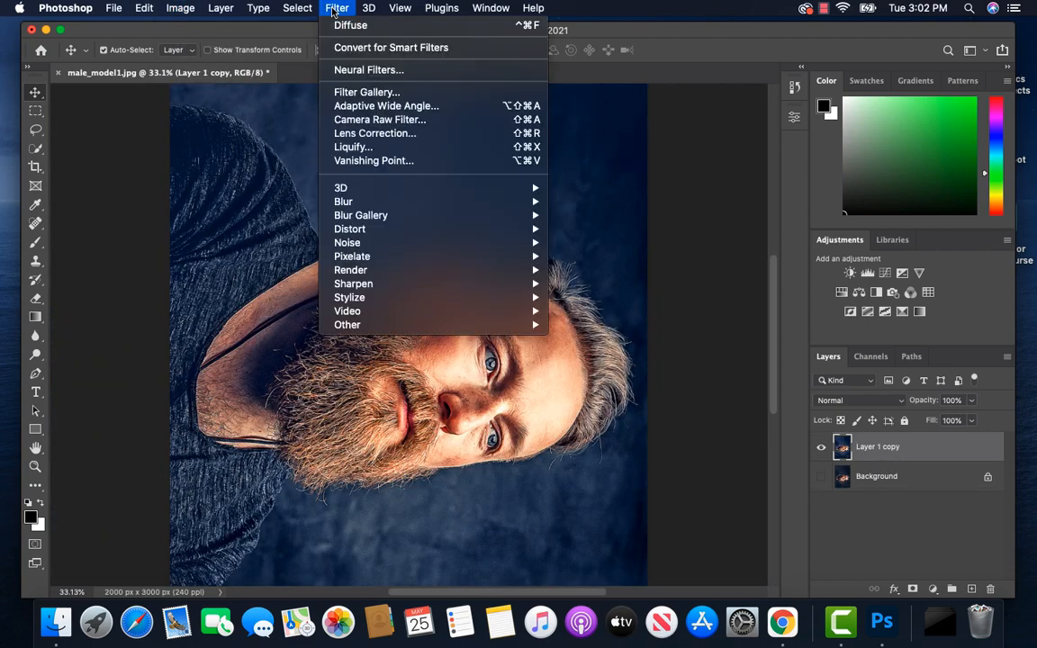
{"action": "left_click", "coordinate": [344, 25]}
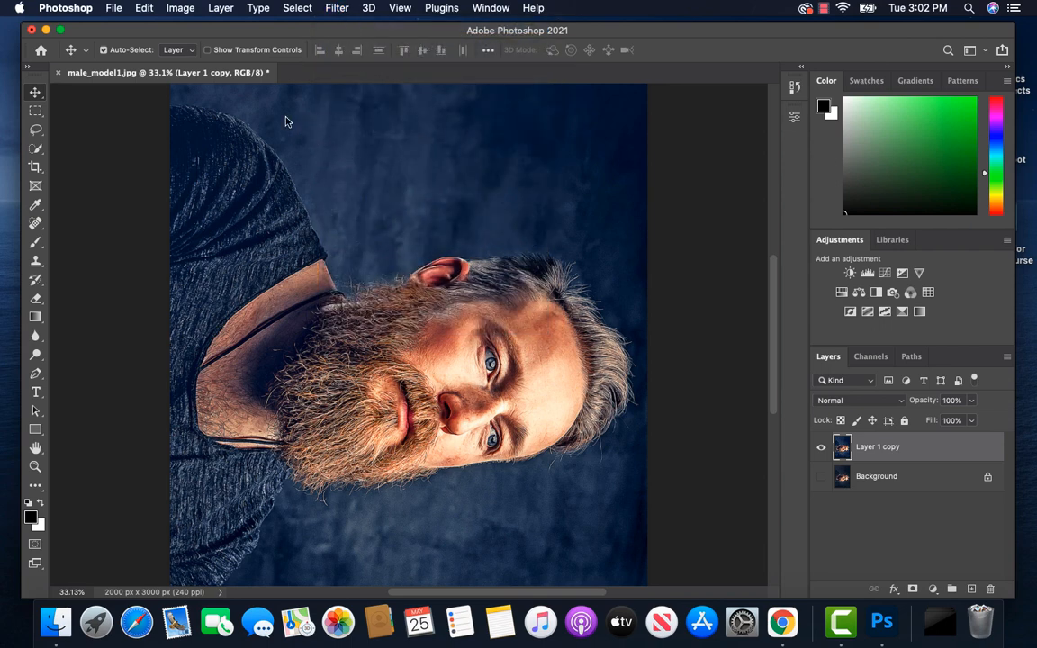
Step: Rotate the canvas another 90° clockwise so the portrait is upside down and reapply the Diffuse filter
{"action": "left_click", "coordinate": [178, 9]}
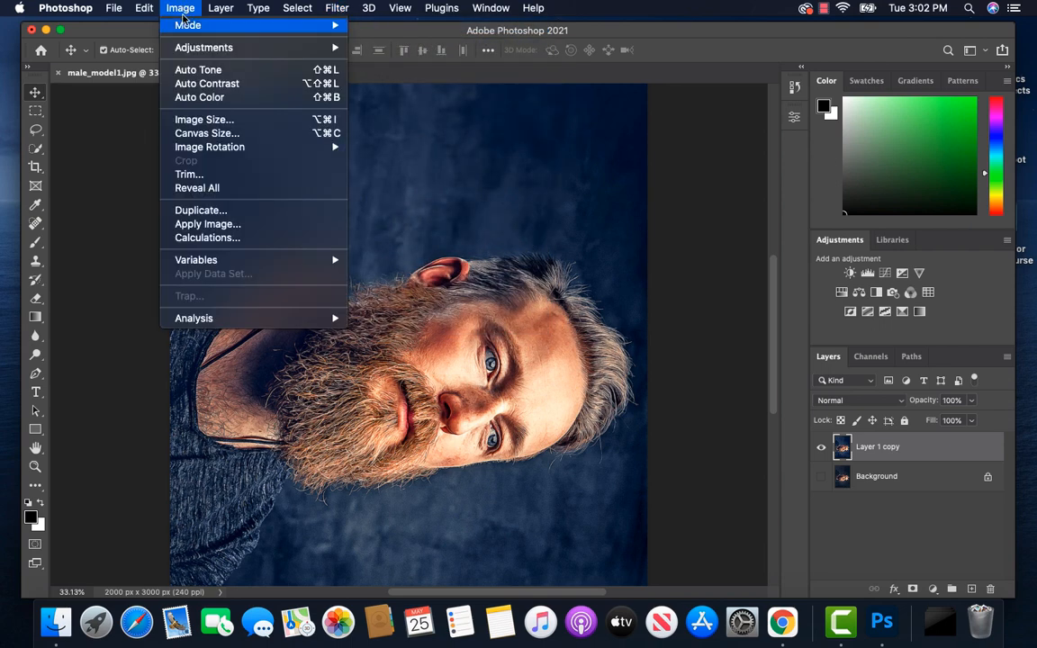
{"action": "mouse_move", "coordinate": [267, 148]}
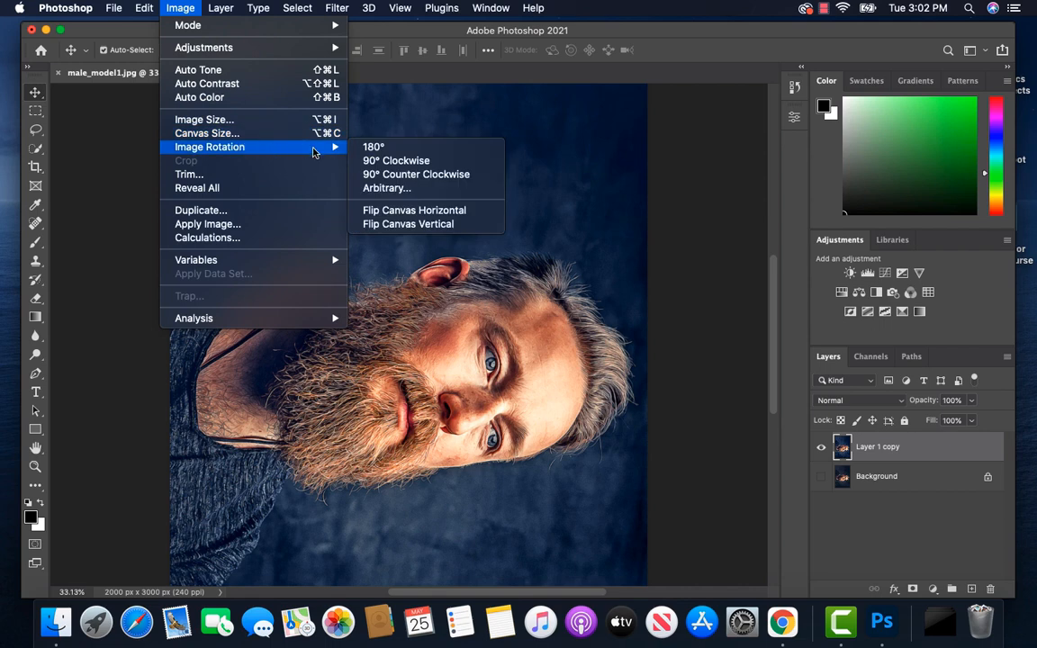
{"action": "left_click", "coordinate": [387, 162]}
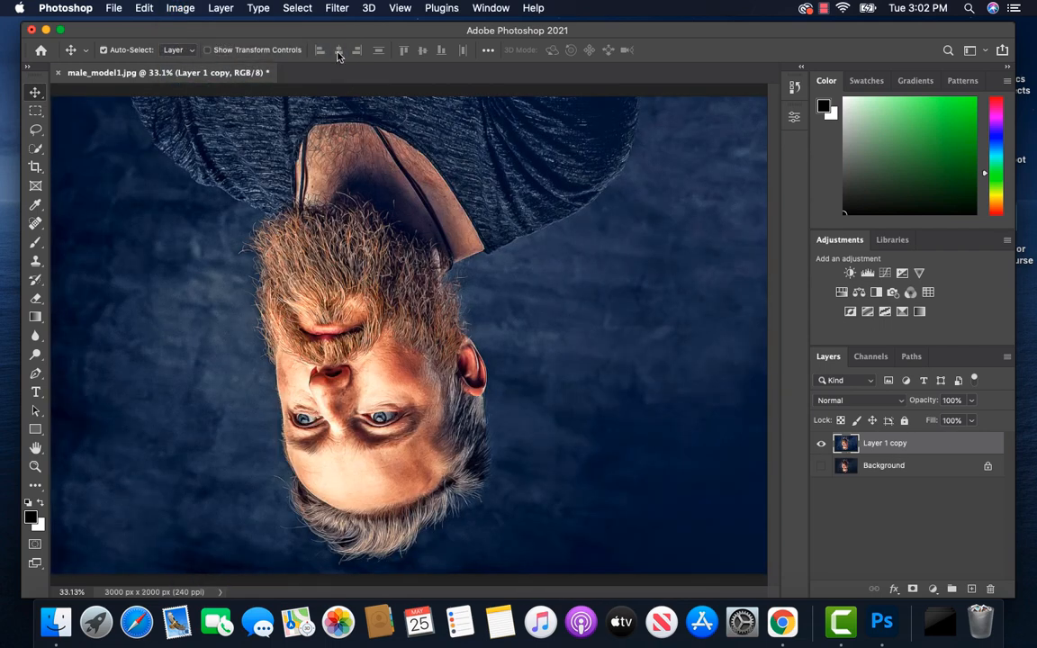
{"action": "left_click", "coordinate": [337, 9]}
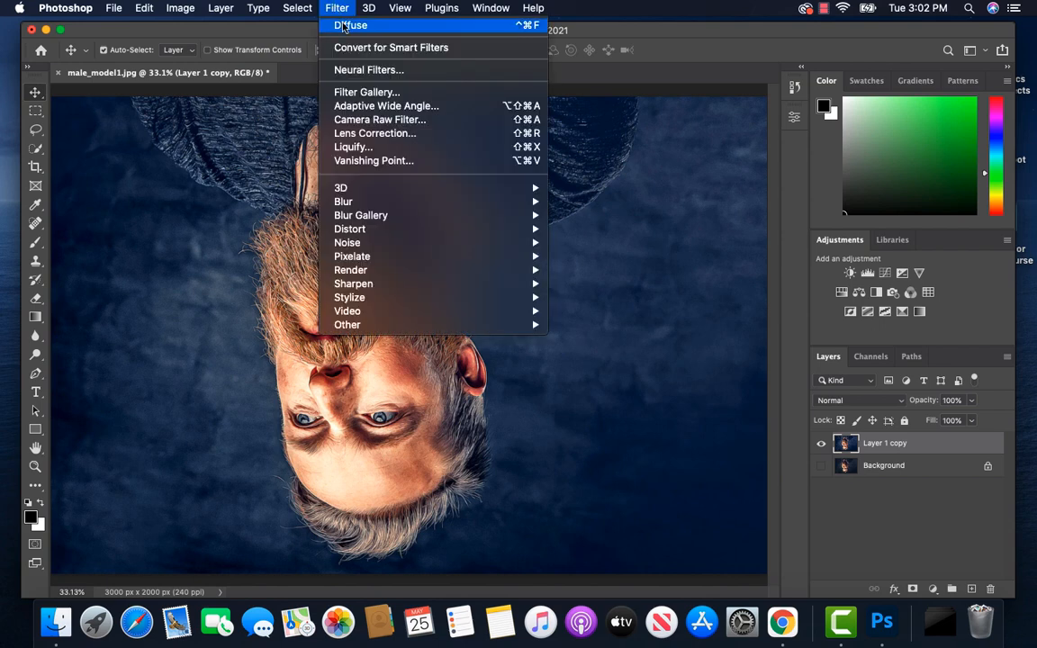
{"action": "left_click", "coordinate": [347, 24]}
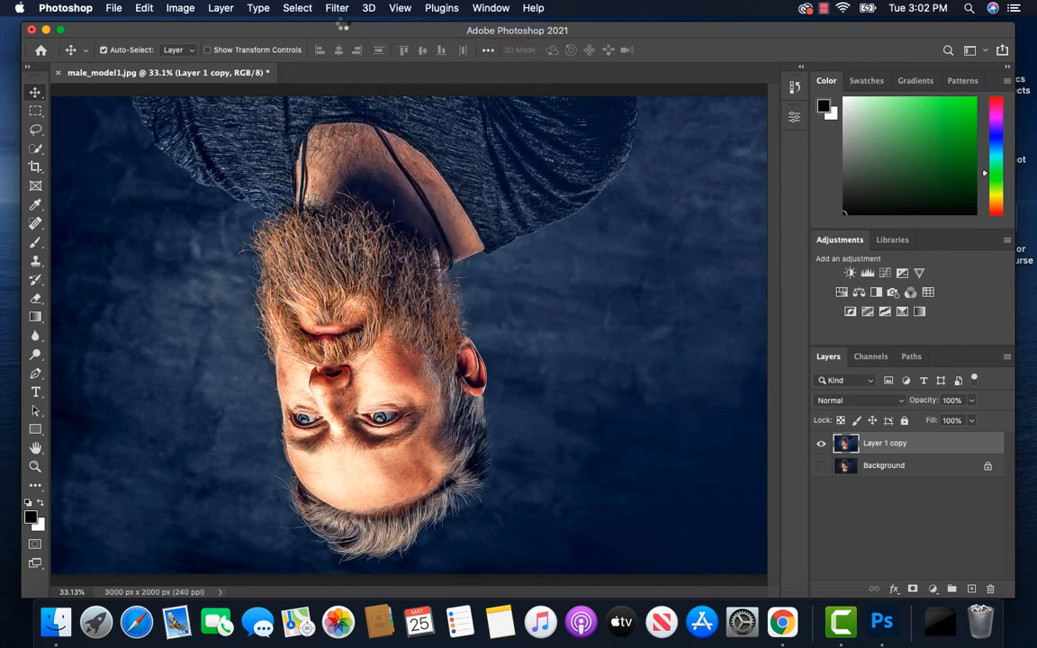
Step: Rotate the canvas 90° clockwise a third time and reapply the Diffuse filter to the sideways portrait
{"action": "left_click", "coordinate": [185, 9]}
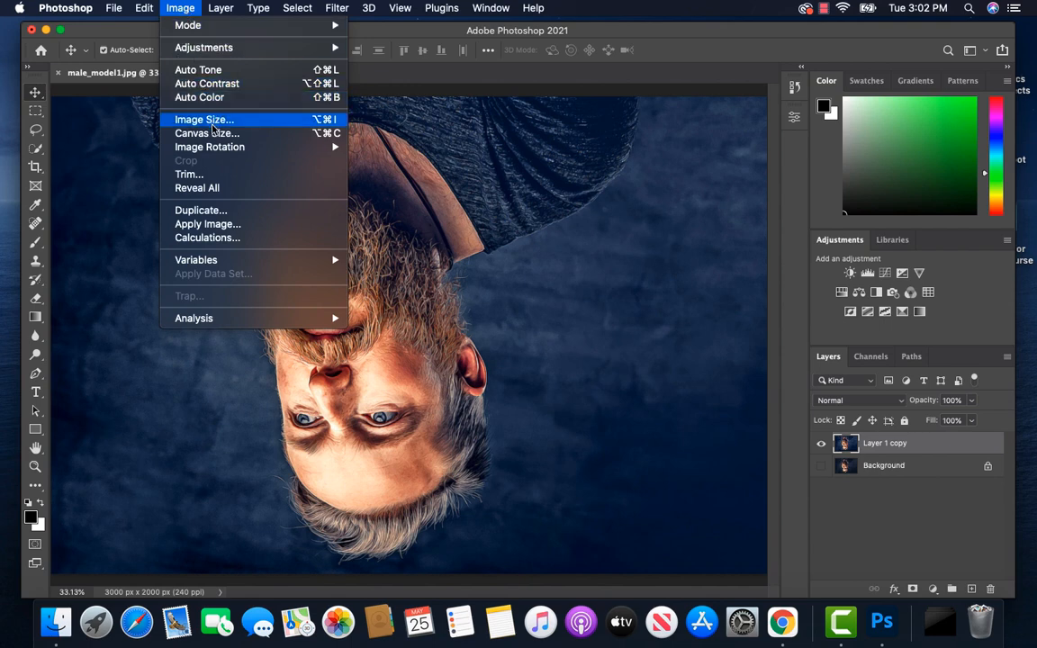
{"action": "mouse_move", "coordinate": [255, 147]}
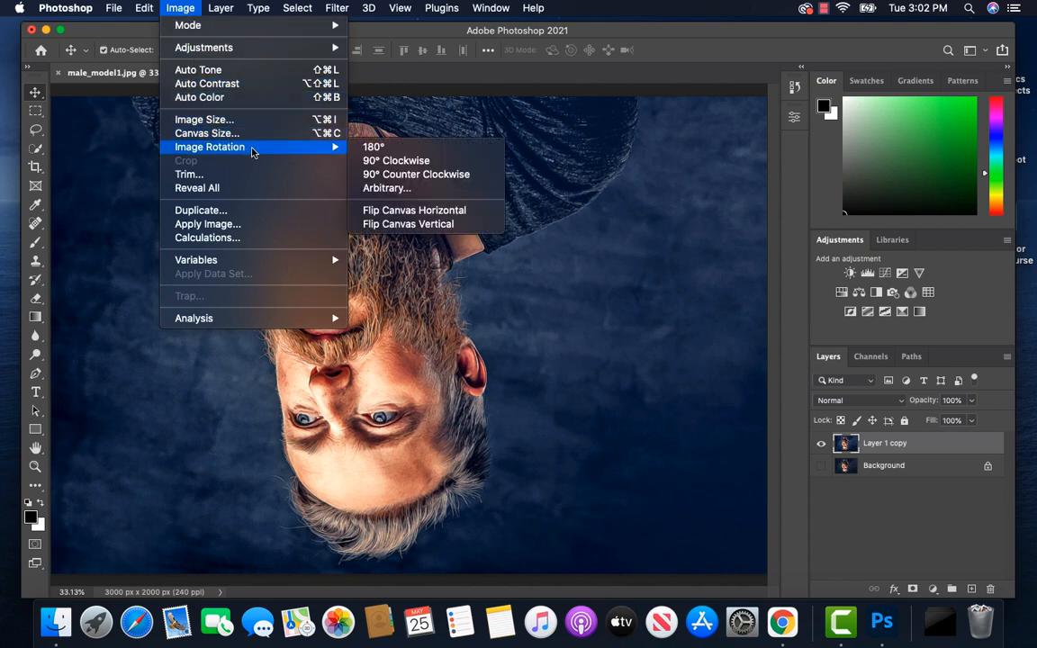
{"action": "left_click", "coordinate": [389, 162]}
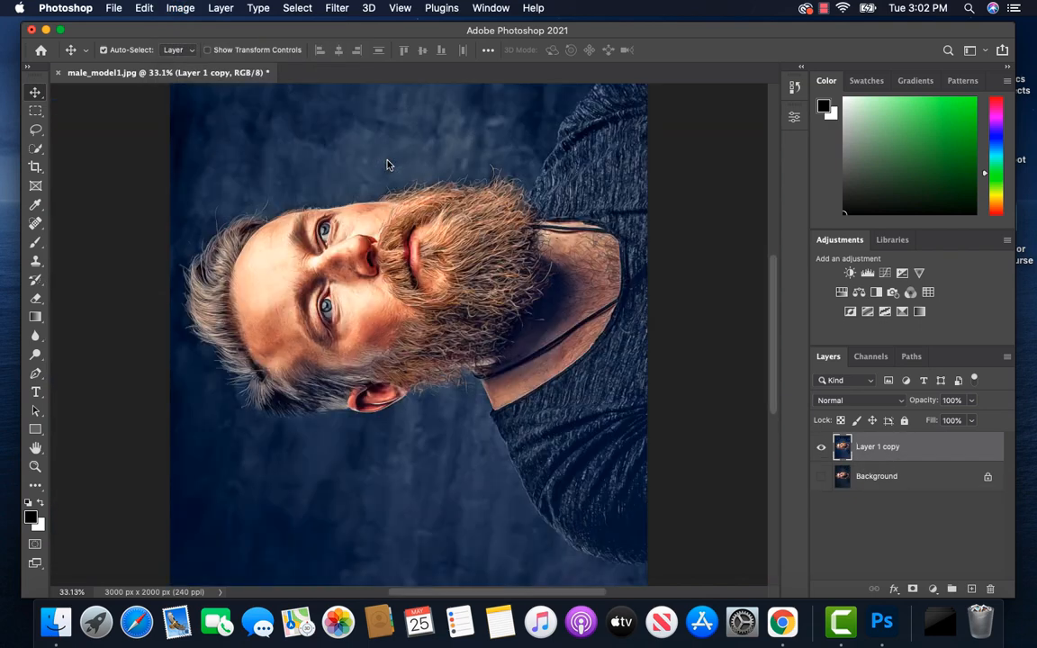
{"action": "left_click", "coordinate": [337, 8]}
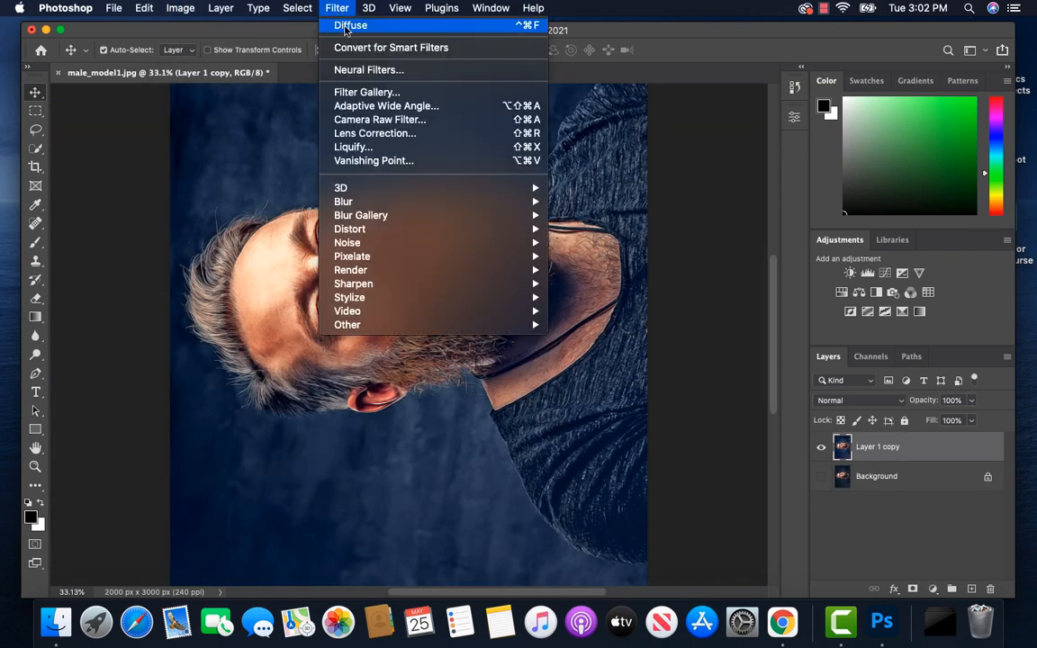
{"action": "left_click", "coordinate": [346, 27]}
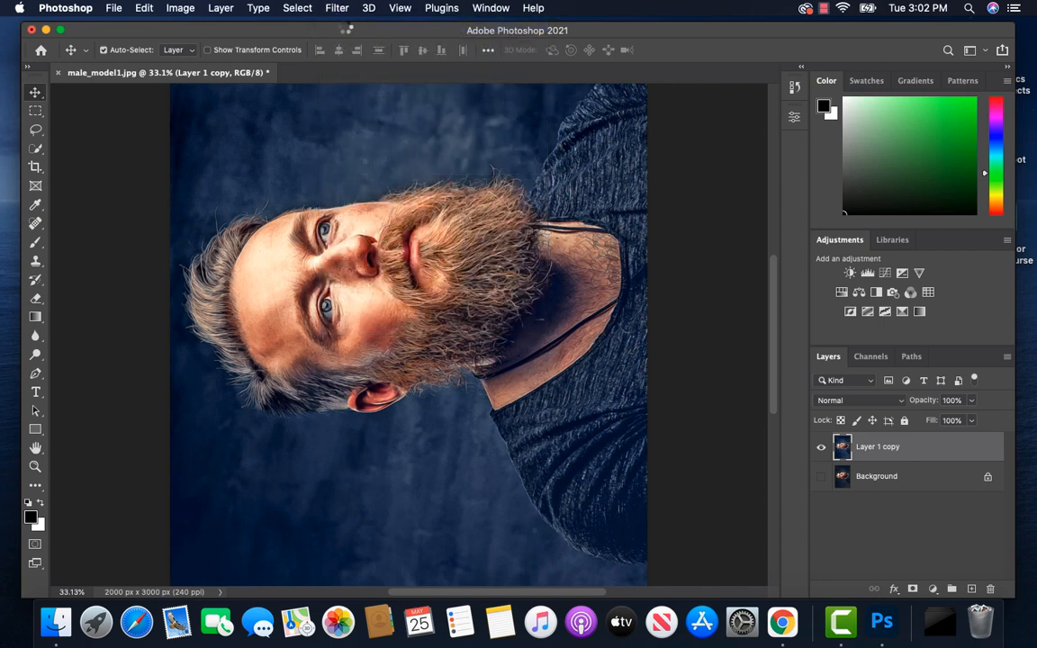
Step: Rotate the canvas a final 90° clockwise back to upright and reapply the Diffuse filter to Layer 1 copy
{"action": "left_click", "coordinate": [189, 10]}
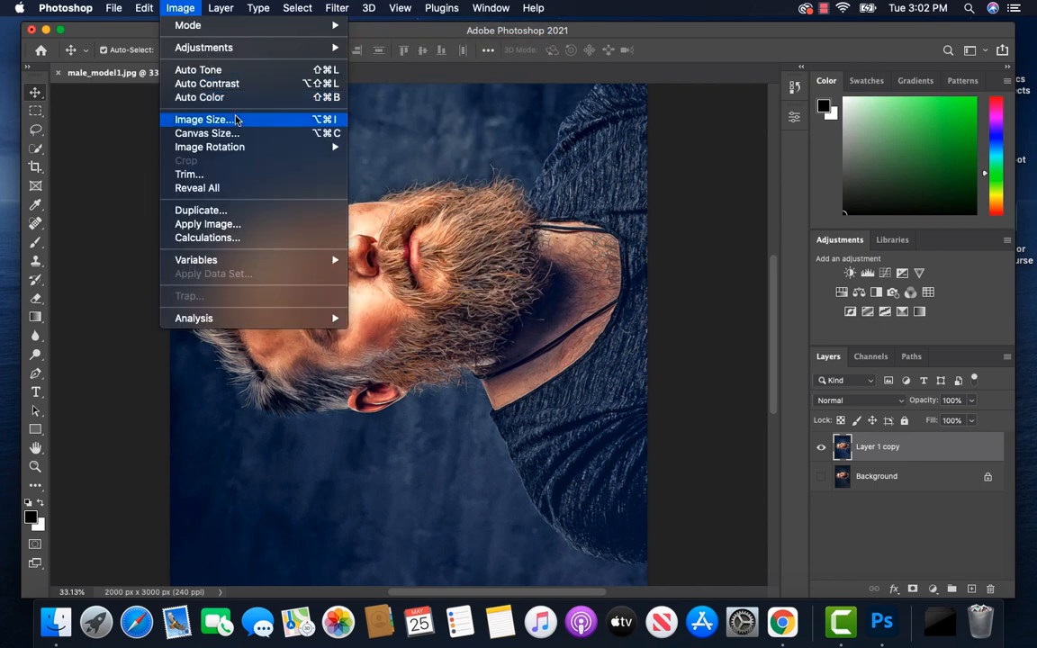
{"action": "mouse_move", "coordinate": [294, 155]}
{"action": "left_click", "coordinate": [379, 161]}
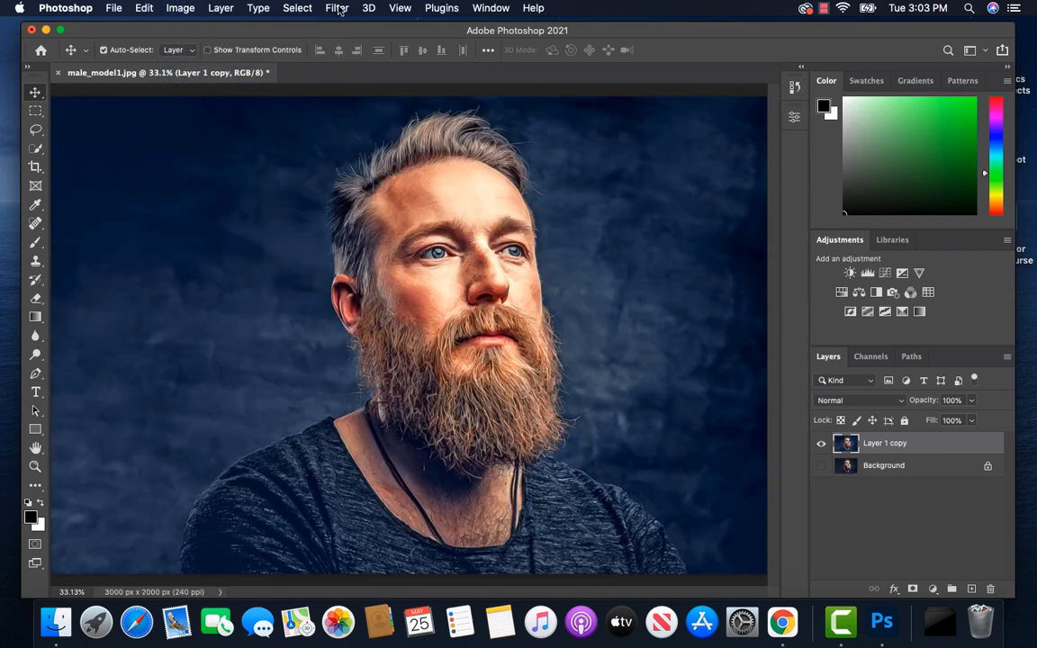
{"action": "left_click", "coordinate": [338, 9]}
{"action": "left_click", "coordinate": [350, 26]}
Step: Show the Background and toggle Layer 1 copy's visibility to compare the portrait before and after filtering
{"action": "left_click", "coordinate": [821, 466]}
{"action": "left_click", "coordinate": [821, 445]}
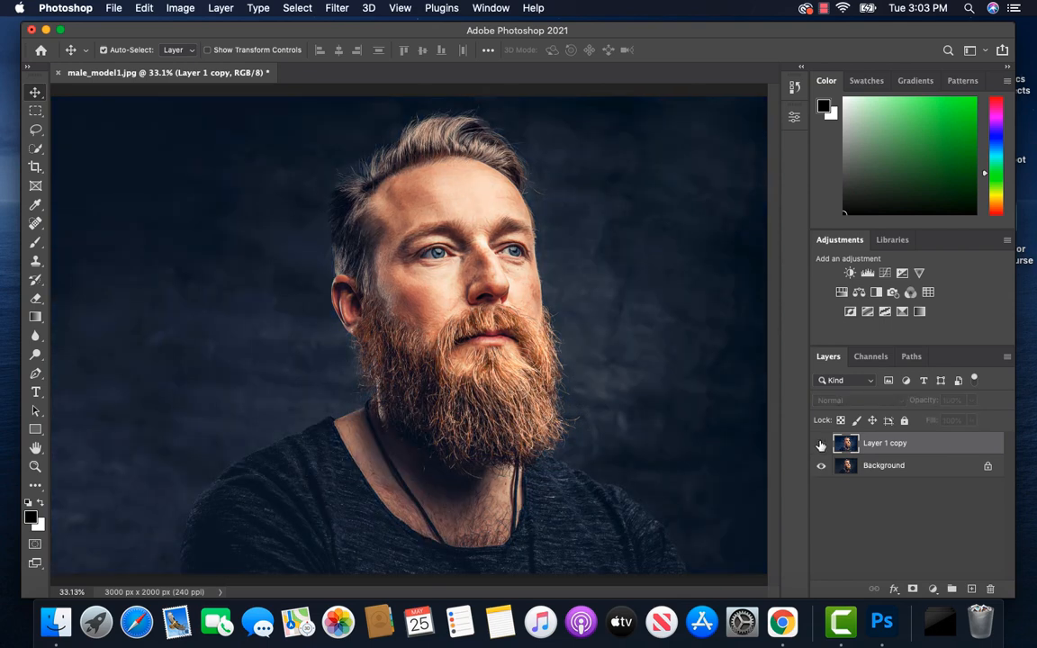
{"action": "left_click", "coordinate": [822, 445]}
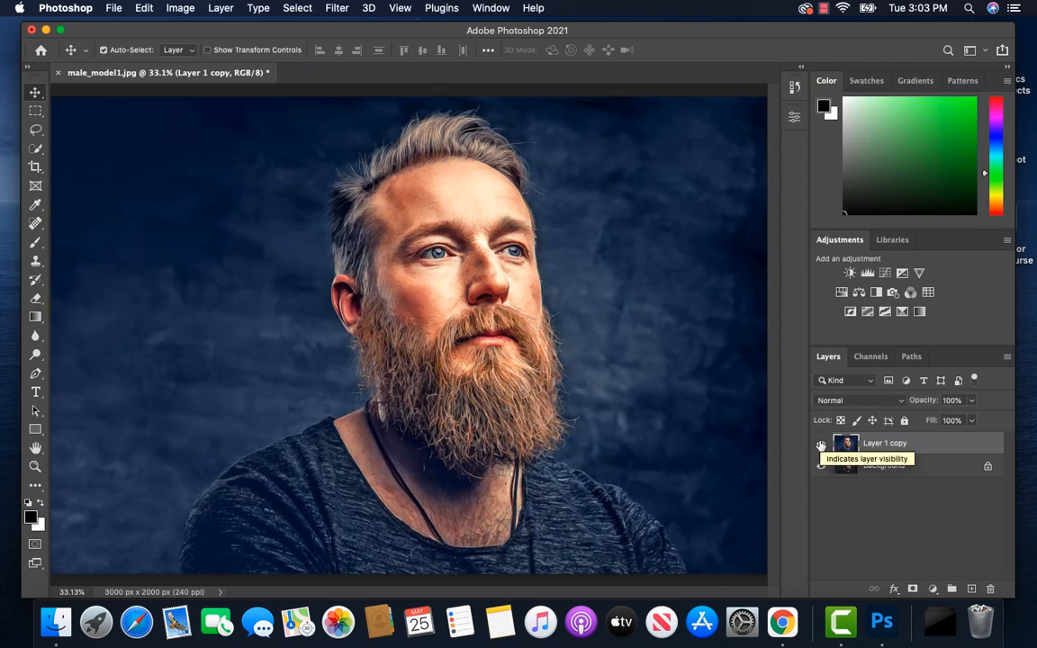
{"action": "left_click", "coordinate": [822, 445]}
{"action": "left_click", "coordinate": [822, 445]}
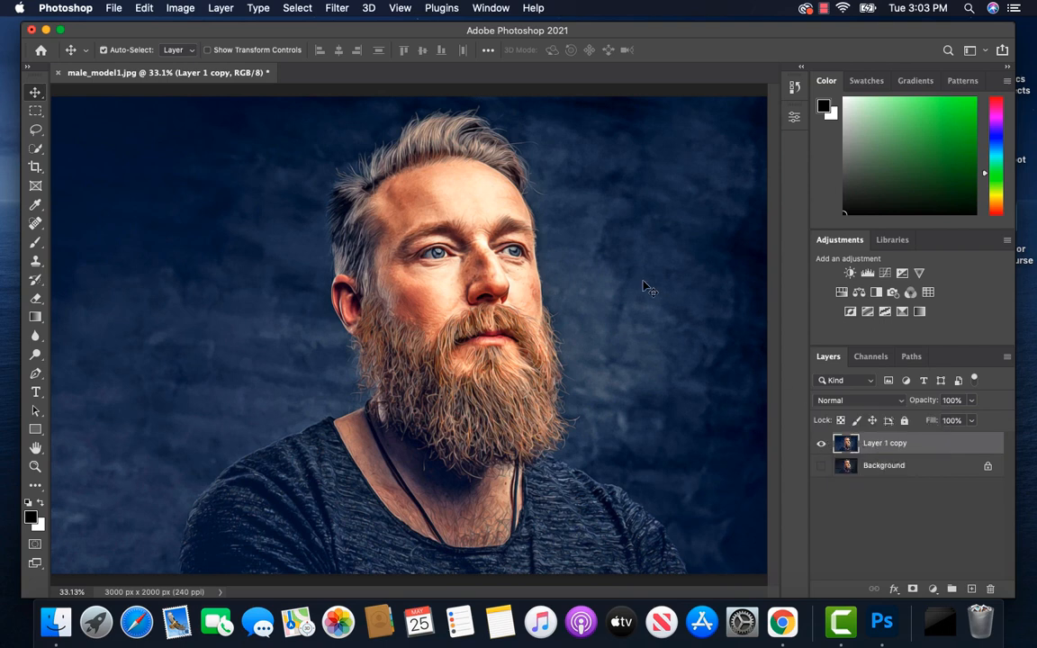
Step: Apply Reduce Noise to Layer 1 copy with strength 10, preserve details 0%, and colour noise and sharpening at 0%
{"action": "left_click", "coordinate": [337, 8]}
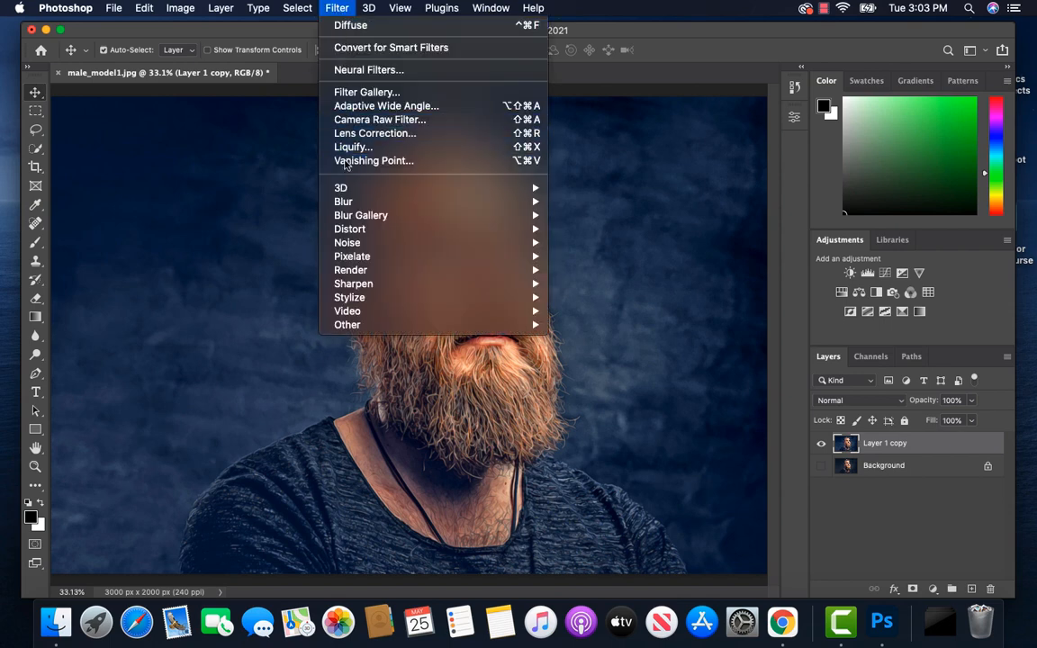
{"action": "mouse_move", "coordinate": [348, 202]}
{"action": "mouse_move", "coordinate": [429, 243]}
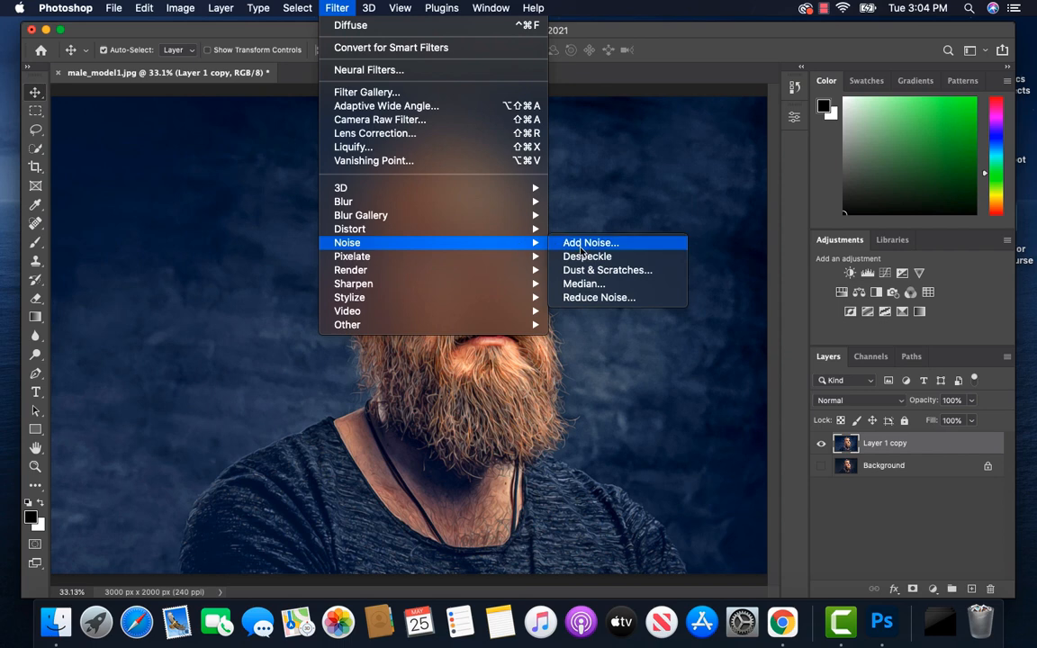
{"action": "left_click", "coordinate": [594, 299]}
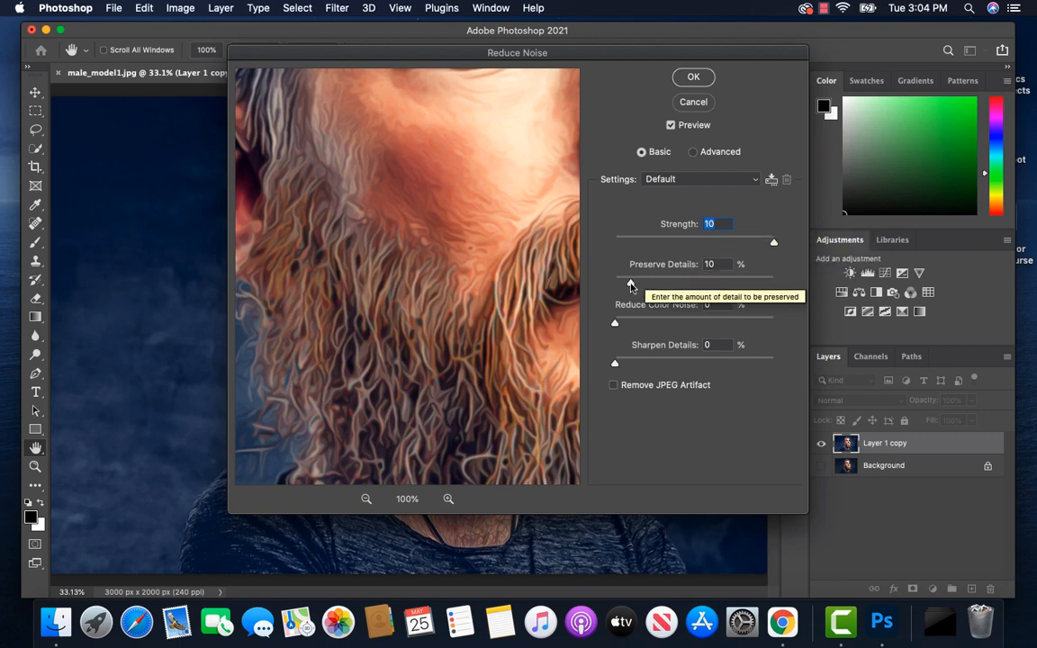
{"action": "left_click_drag", "start_coordinate": [632, 286], "coordinate": [611, 288]}
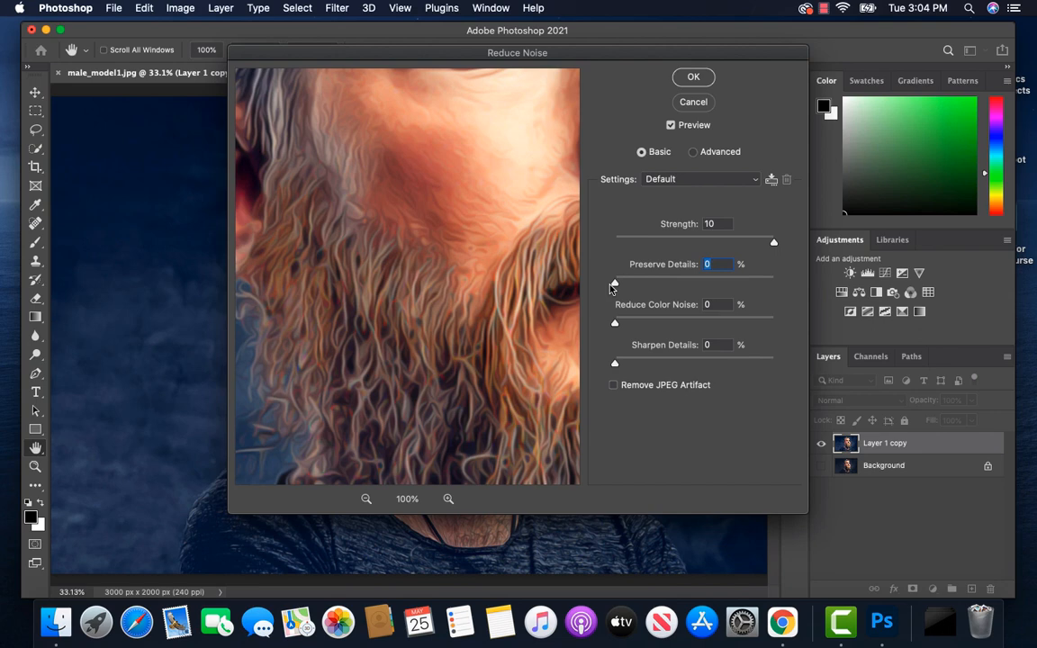
{"action": "left_click", "coordinate": [694, 79]}
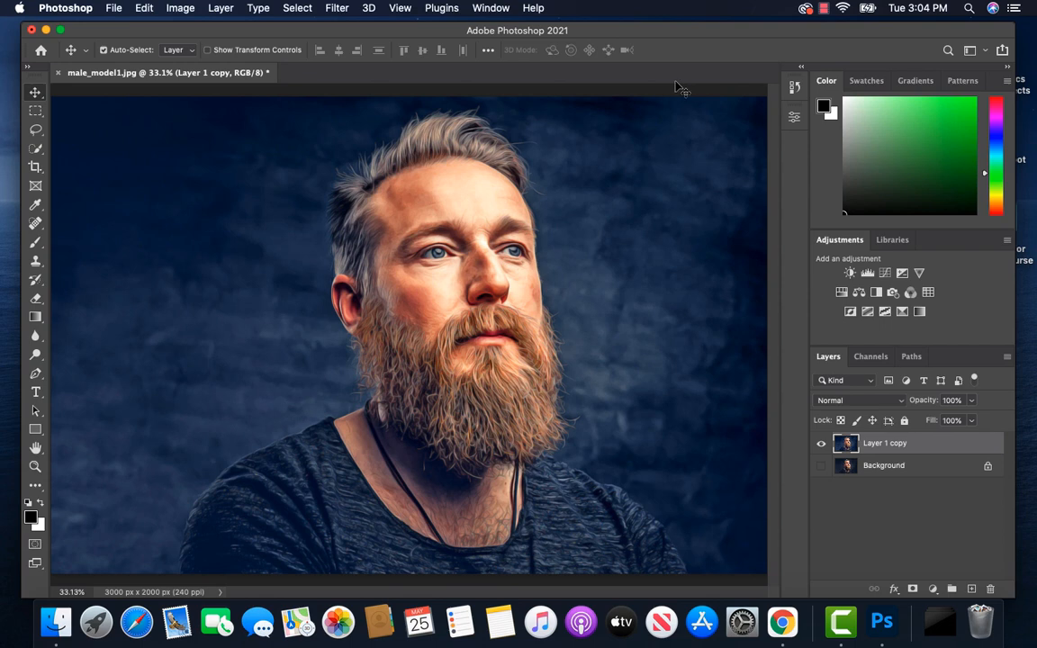
Step: Sharpen Layer 1 copy with Unsharp Mask, lowering the amount below 135% and using a 2.0-pixel radius and threshold 0
{"action": "left_click", "coordinate": [334, 8]}
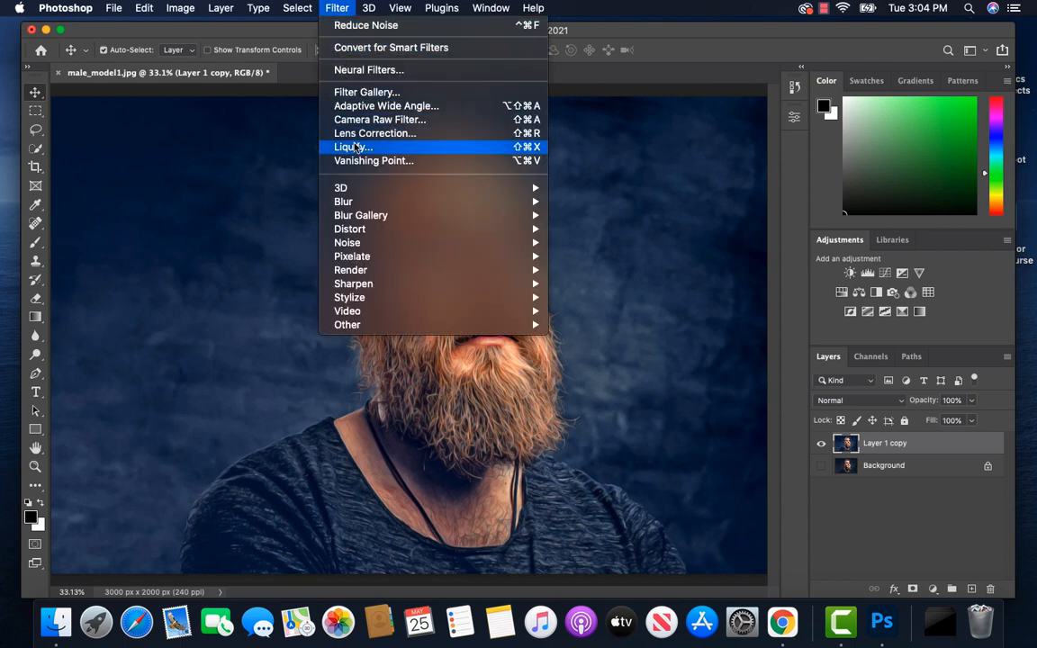
{"action": "mouse_move", "coordinate": [494, 285]}
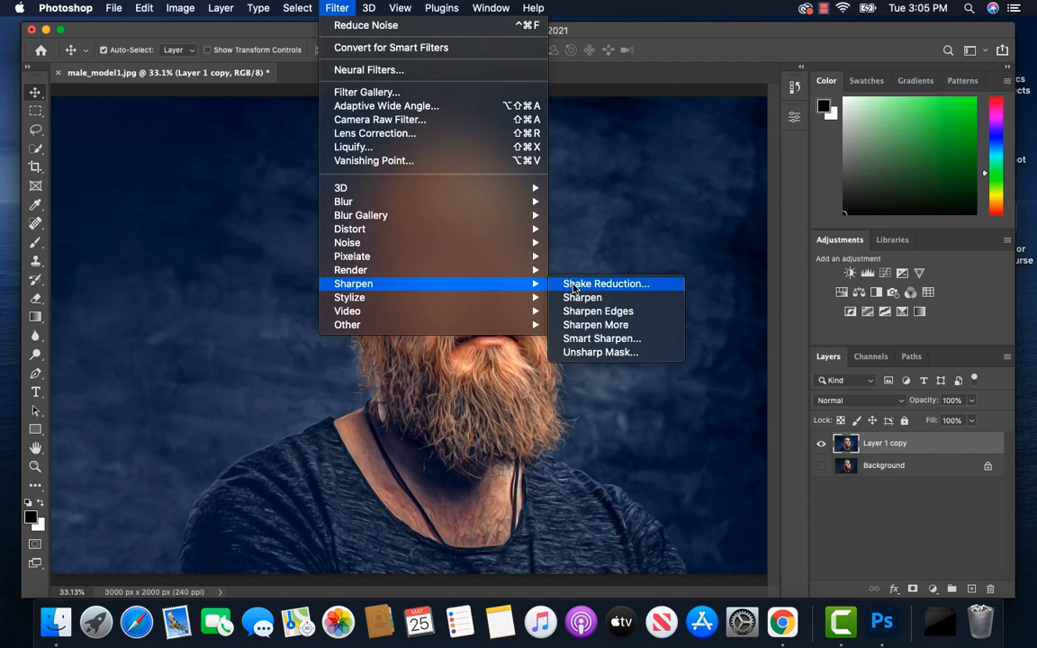
{"action": "left_click", "coordinate": [593, 352]}
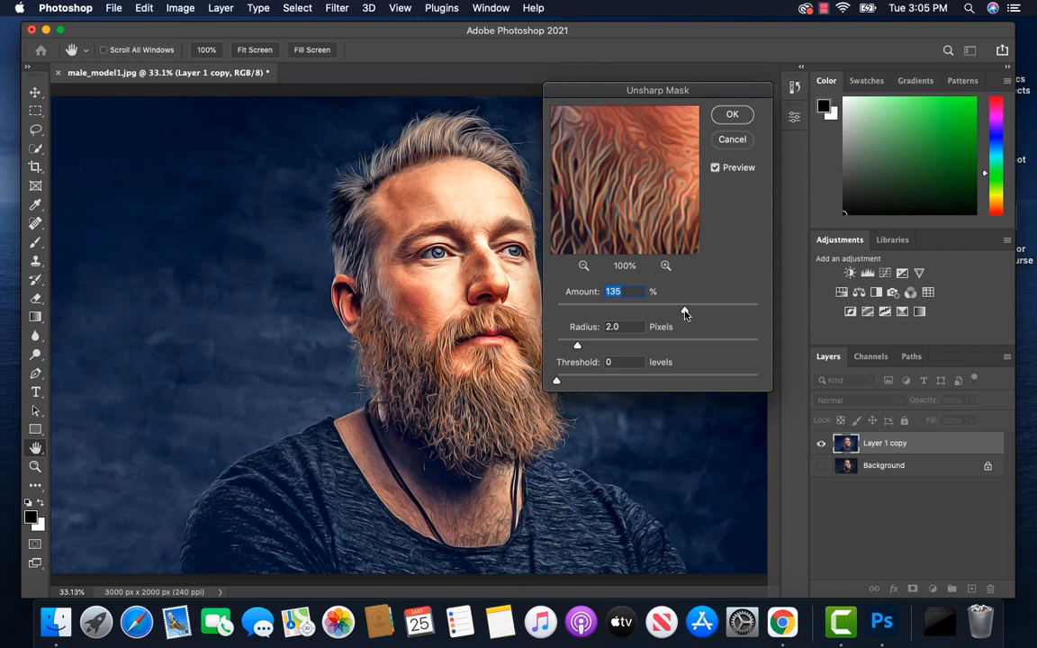
{"action": "left_click_drag", "start_coordinate": [684, 312], "coordinate": [663, 313]}
{"action": "left_click", "coordinate": [734, 116]}
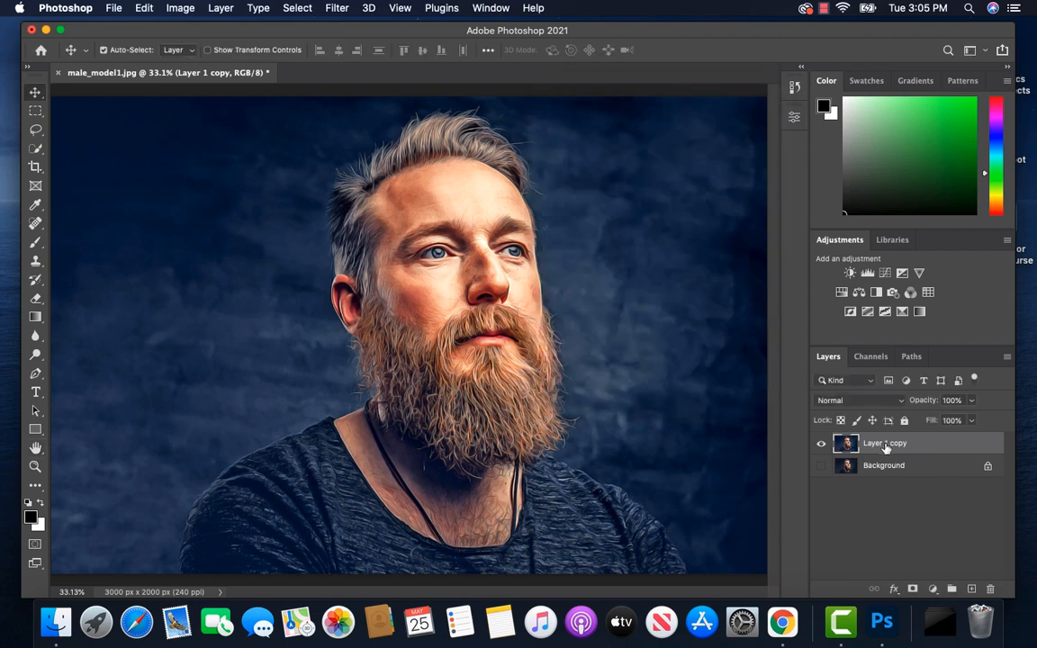
Step: Rename Layer 1 copy as Oil Painting
{"action": "double_click", "coordinate": [886, 444]}
{"action": "type", "text": "Oil Painting"}
{"action": "key", "text": "Return"}
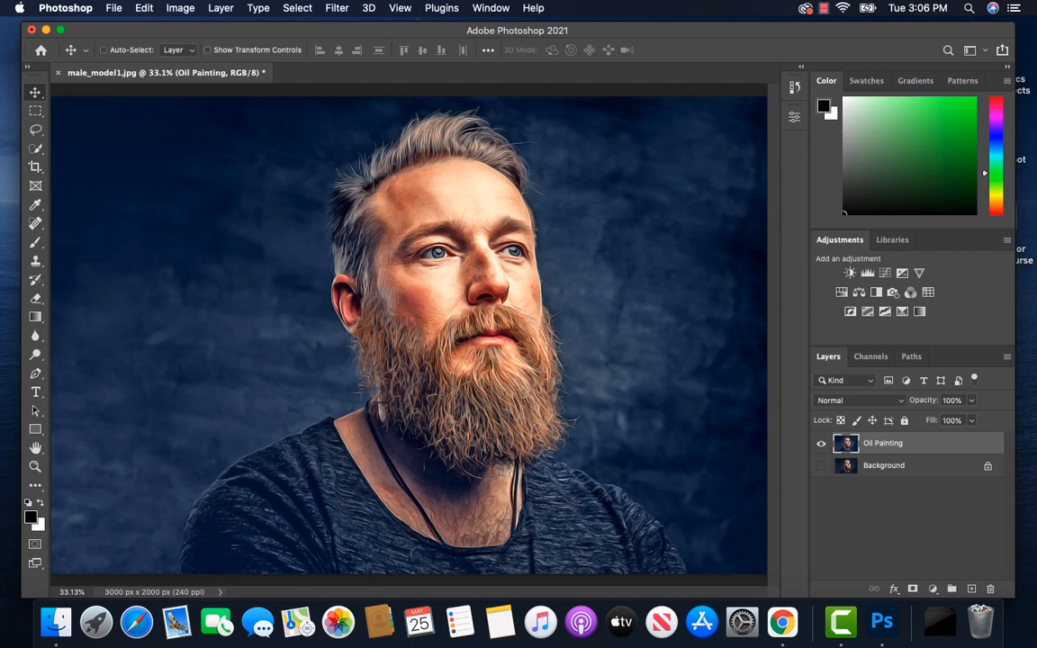
Step: Duplicate the Oil Painting layer and apply a High Pass filter with a 2.0-pixel radius to the copy
{"action": "key", "text": "super+j"}
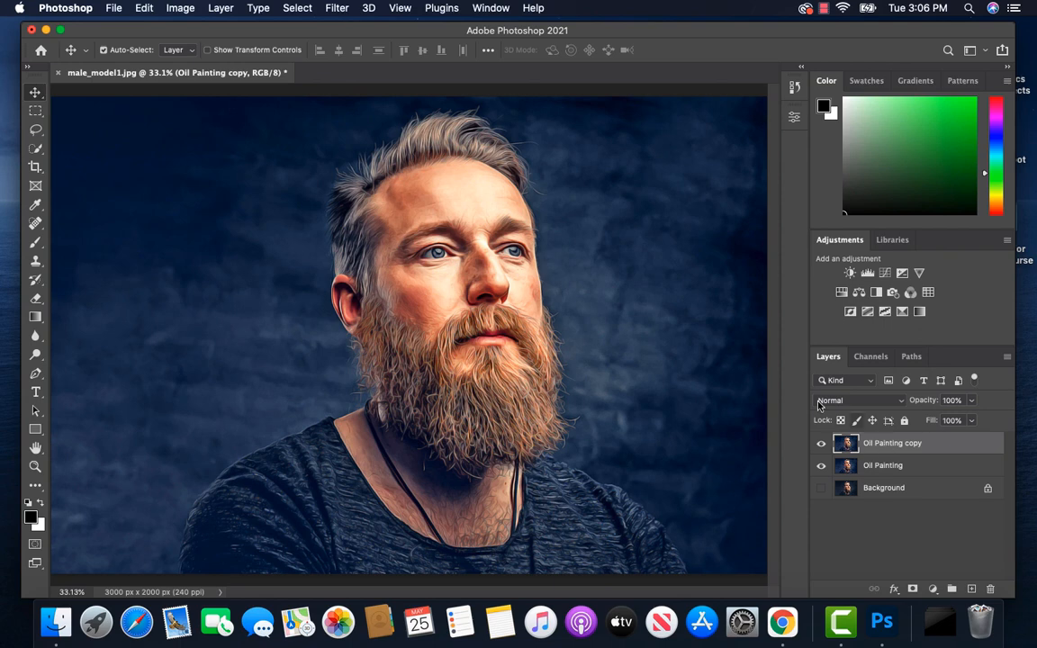
{"action": "left_click", "coordinate": [339, 11]}
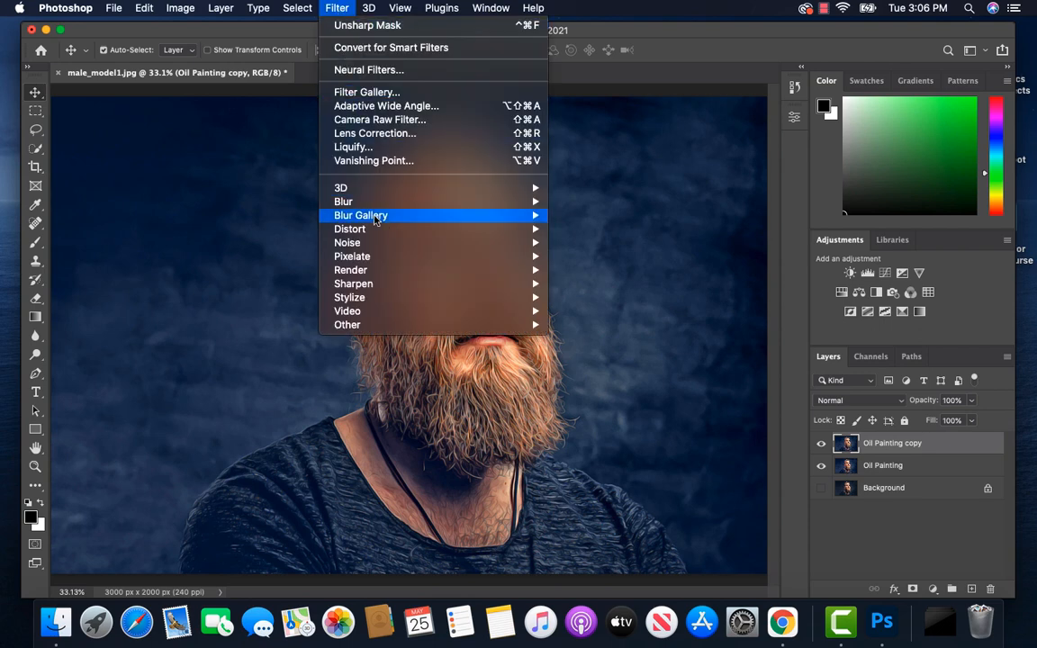
{"action": "mouse_move", "coordinate": [389, 324]}
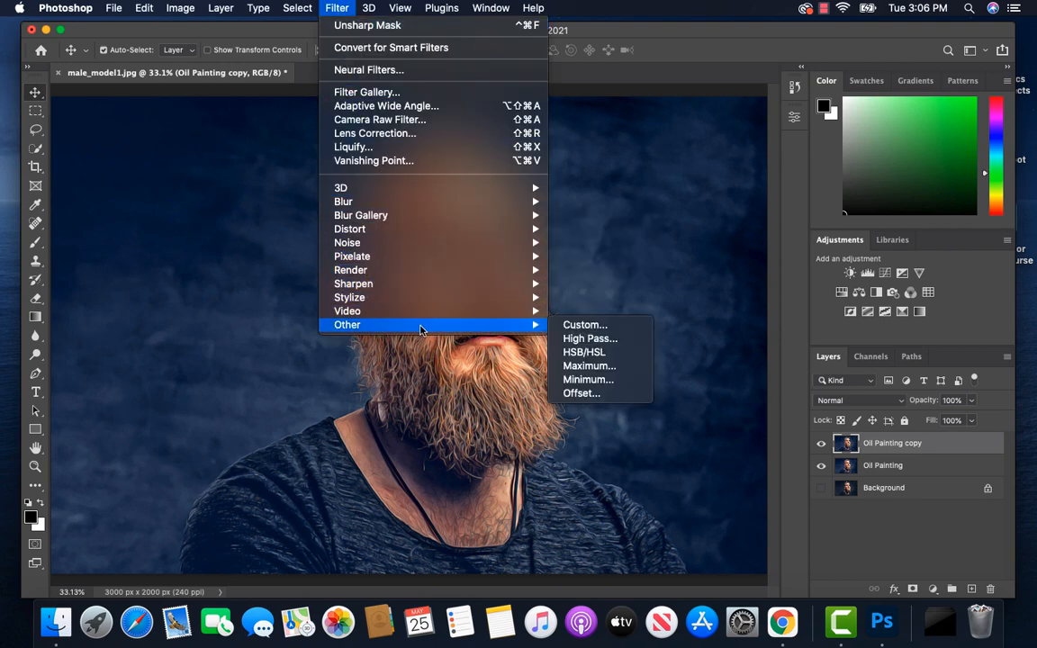
{"action": "left_click", "coordinate": [578, 341]}
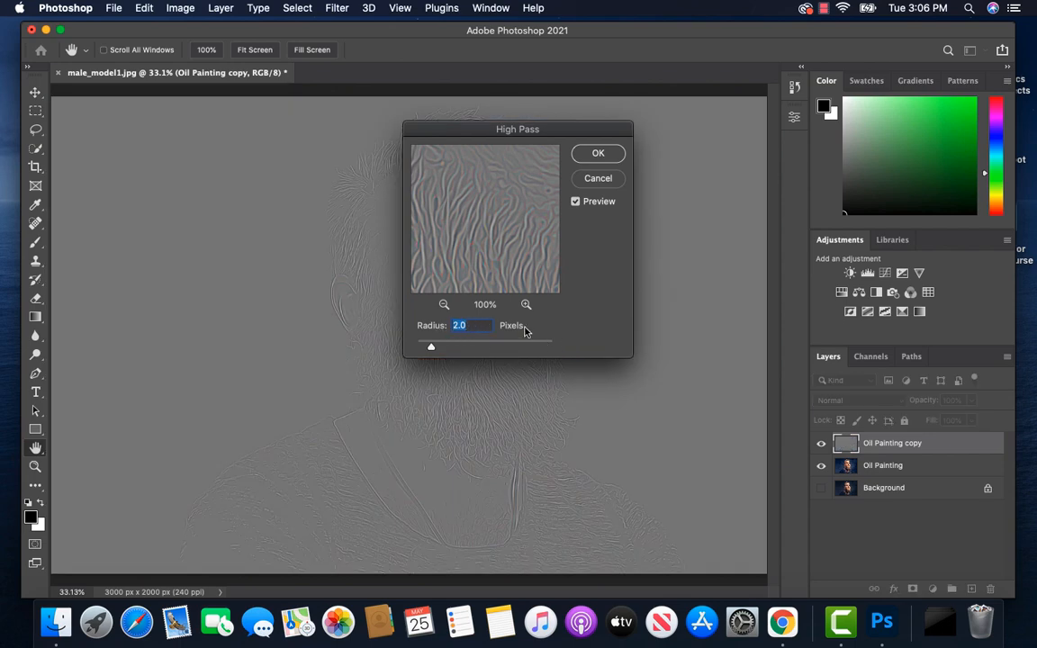
{"action": "left_click", "coordinate": [598, 155]}
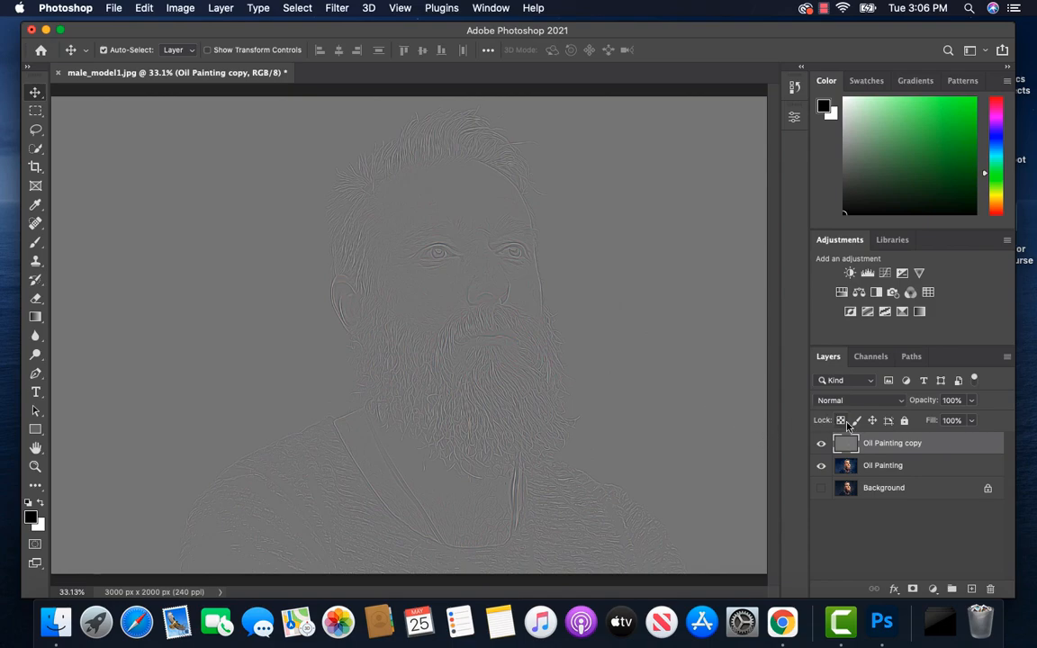
Step: Set the High Pass layer's blend mode to Overlay and rename the layer Details
{"action": "left_click", "coordinate": [901, 402]}
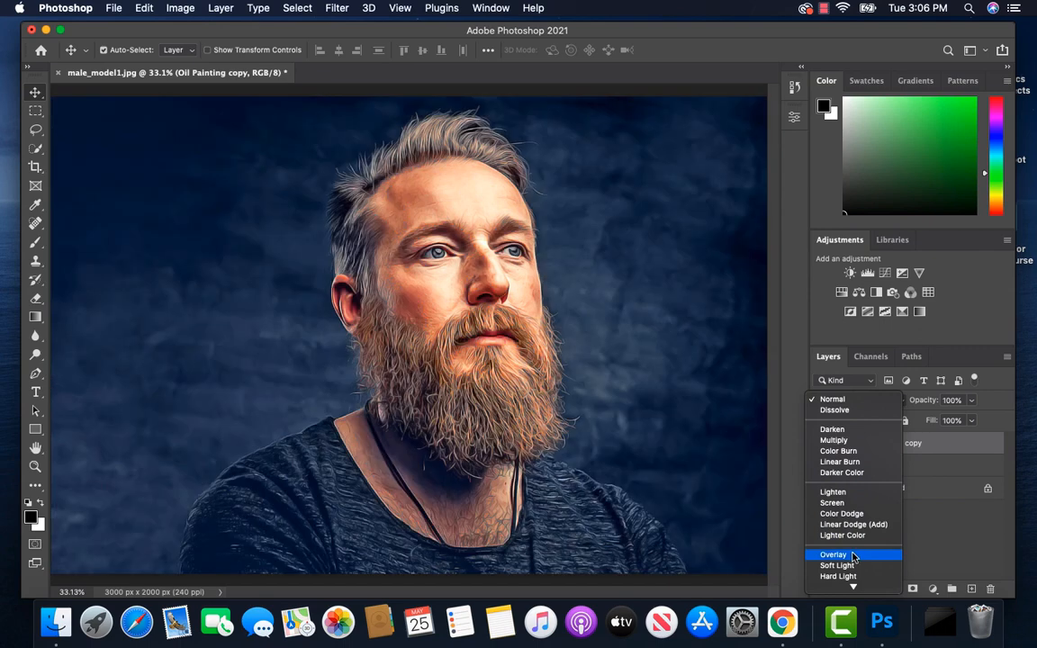
{"action": "left_click", "coordinate": [854, 556]}
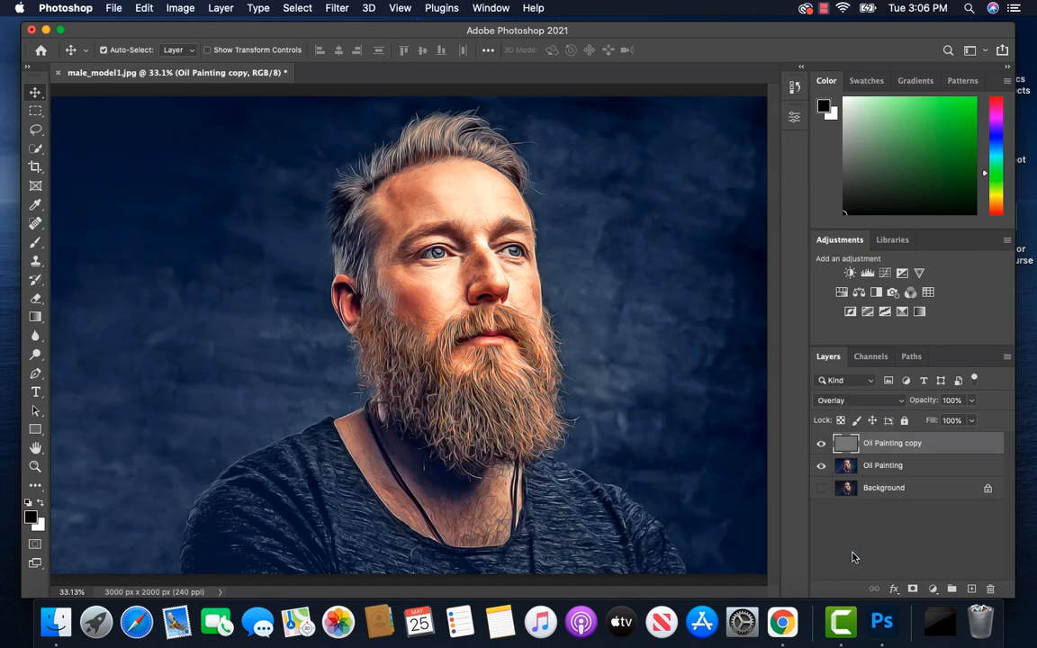
{"action": "double_click", "coordinate": [896, 443]}
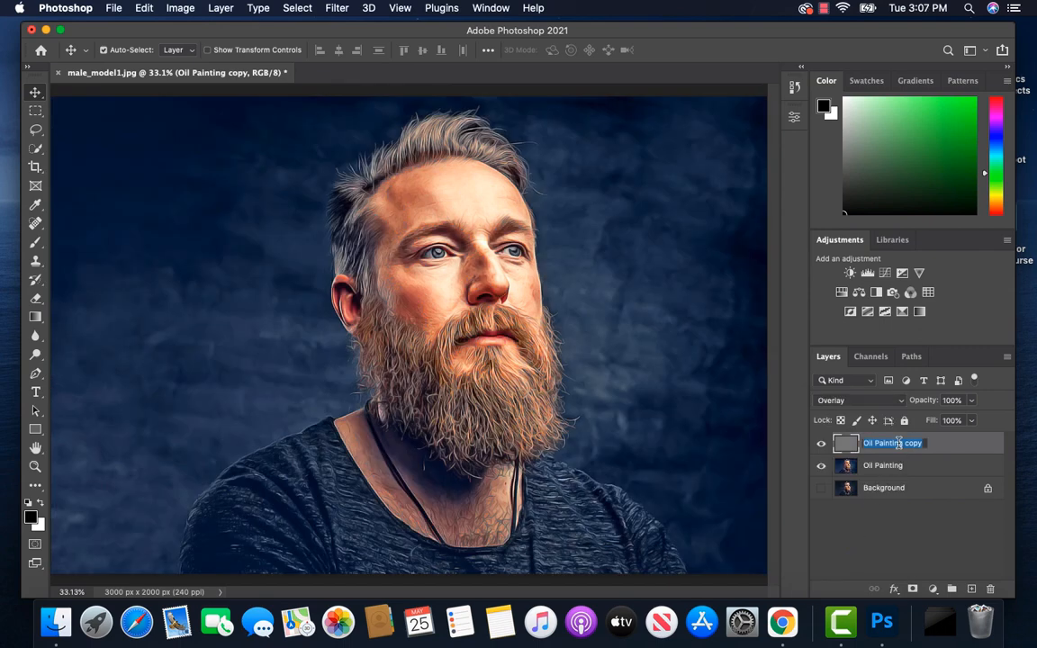
{"action": "type", "text": "Details"}
{"action": "key", "text": "Return"}
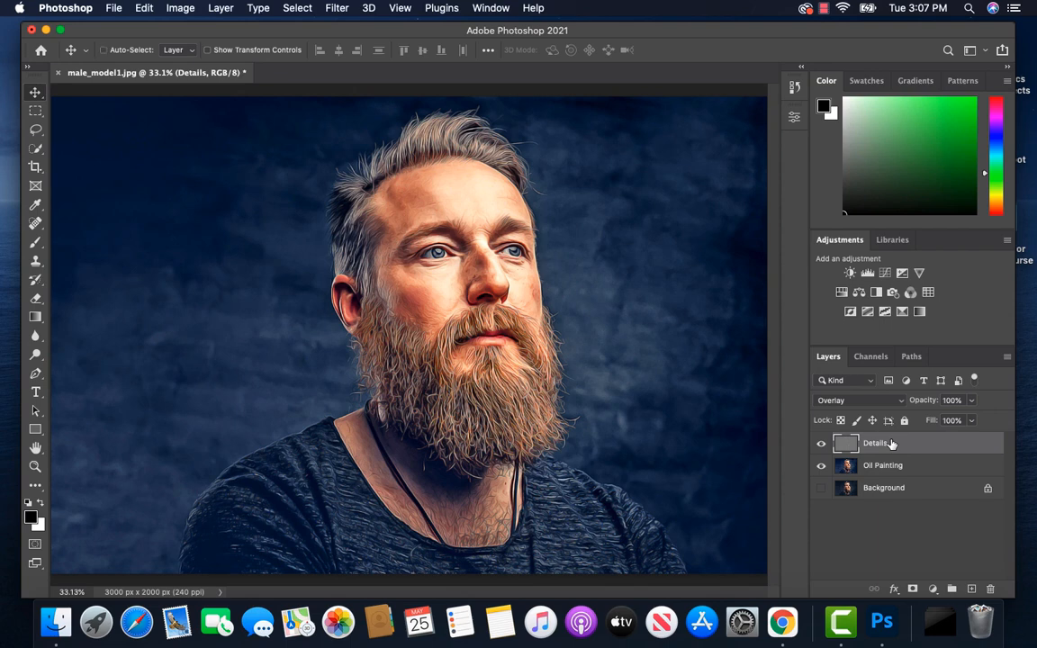
Step: Stamp all visible layers into a new layer above Details and name it Tone
{"action": "key", "text": "super+alt+shift+e"}
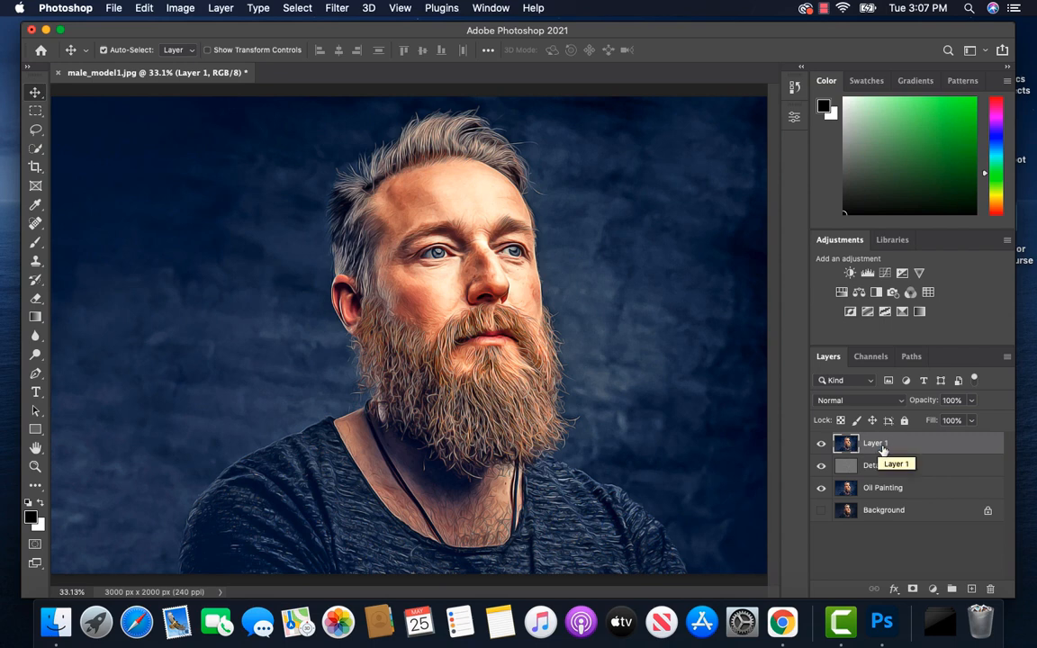
{"action": "double_click", "coordinate": [875, 443]}
{"action": "type", "text": "Tone"}
{"action": "key", "text": "Return"}
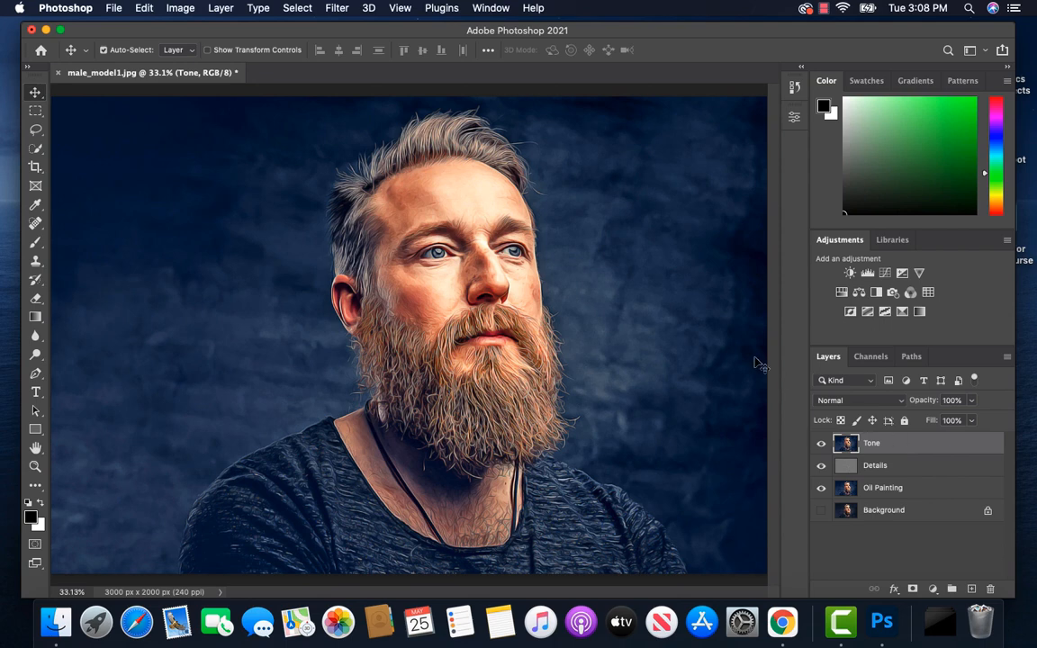
Step: Apply Auto Tone to the Tone layer and reduce the layer's opacity to 45%
{"action": "left_click", "coordinate": [182, 9]}
{"action": "mouse_move", "coordinate": [194, 51]}
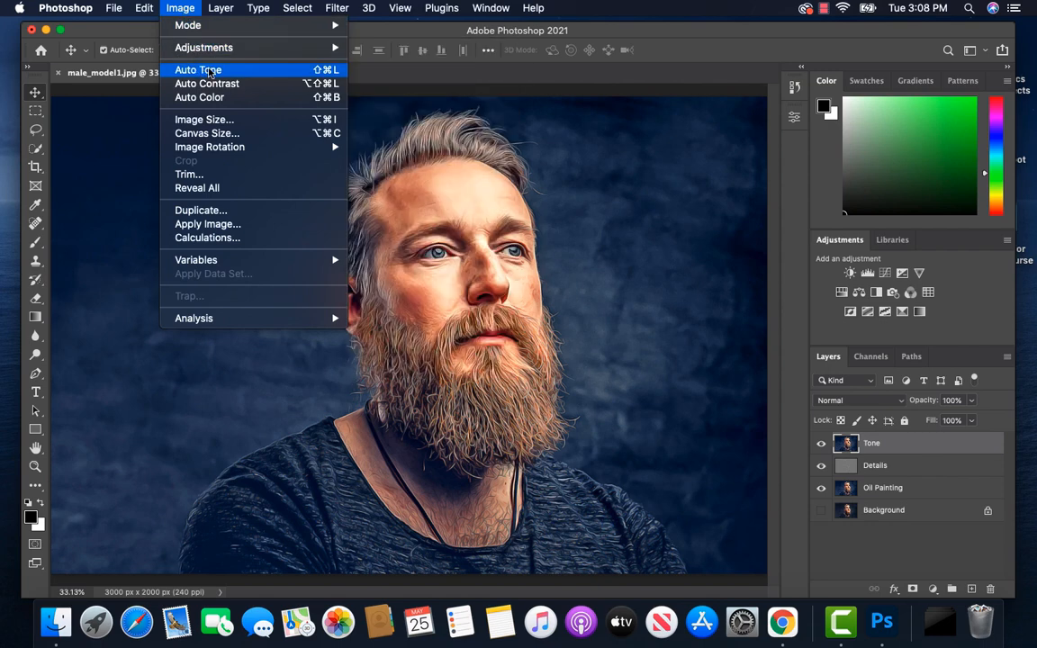
{"action": "left_click", "coordinate": [209, 71]}
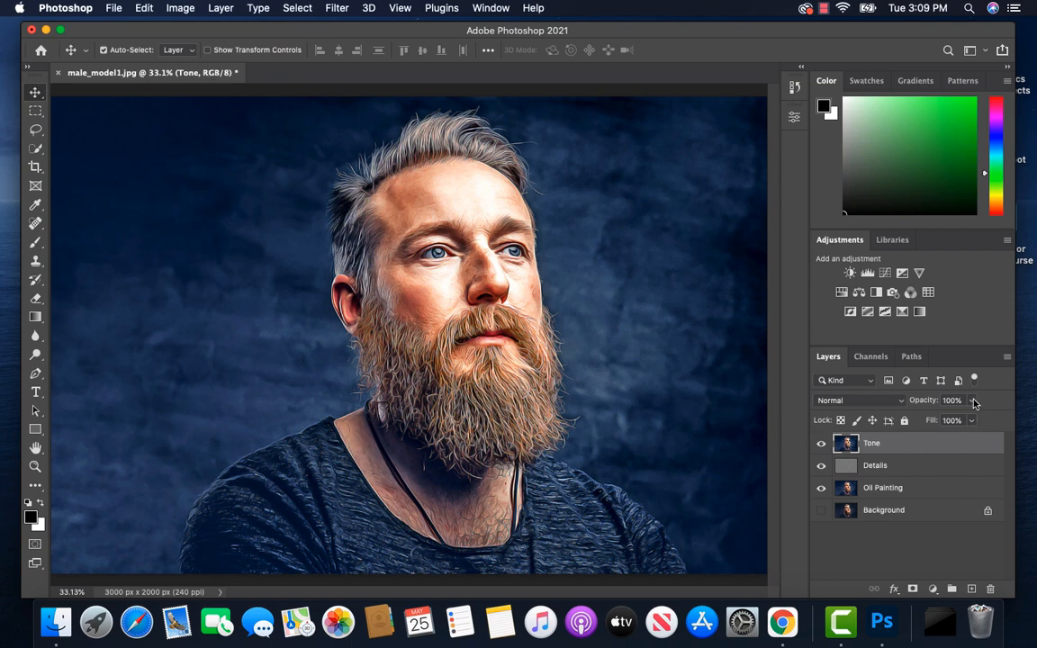
{"action": "left_click", "coordinate": [974, 401]}
{"action": "left_click_drag", "start_coordinate": [973, 412], "coordinate": [935, 424]}
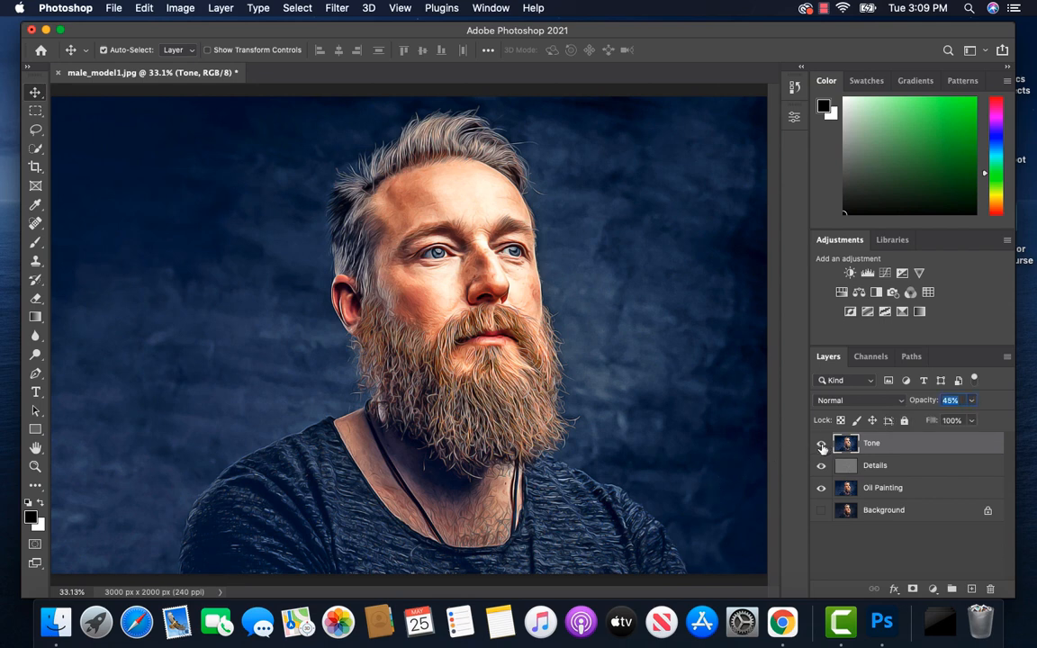
Step: Inspect the toned face and beard up close, and add a new empty layer named Lights above Tone
{"action": "key", "text": "super+equal"}
{"action": "key", "text": "super+equal"}
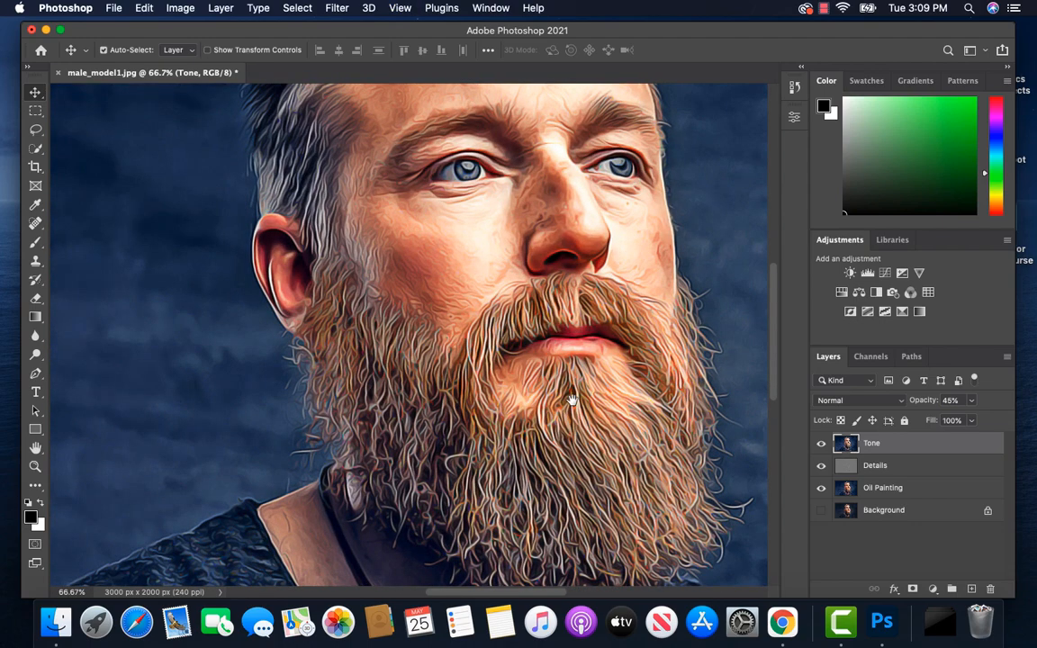
{"action": "left_click_drag", "start_coordinate": [572, 400], "coordinate": [566, 419]}
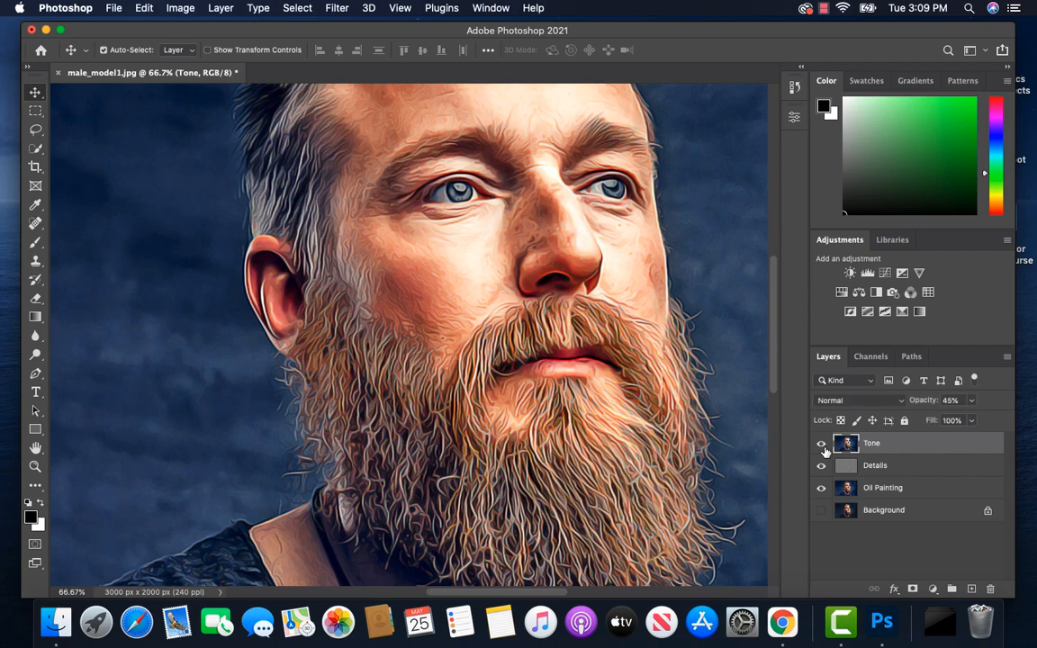
{"action": "key", "text": "super+0"}
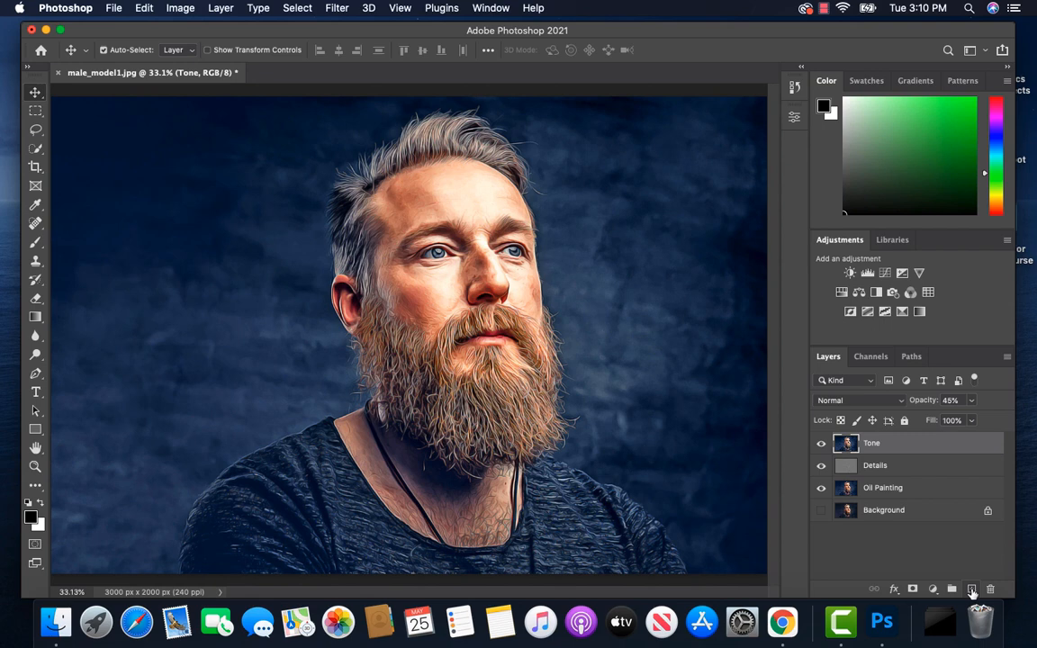
{"action": "left_click", "coordinate": [972, 590]}
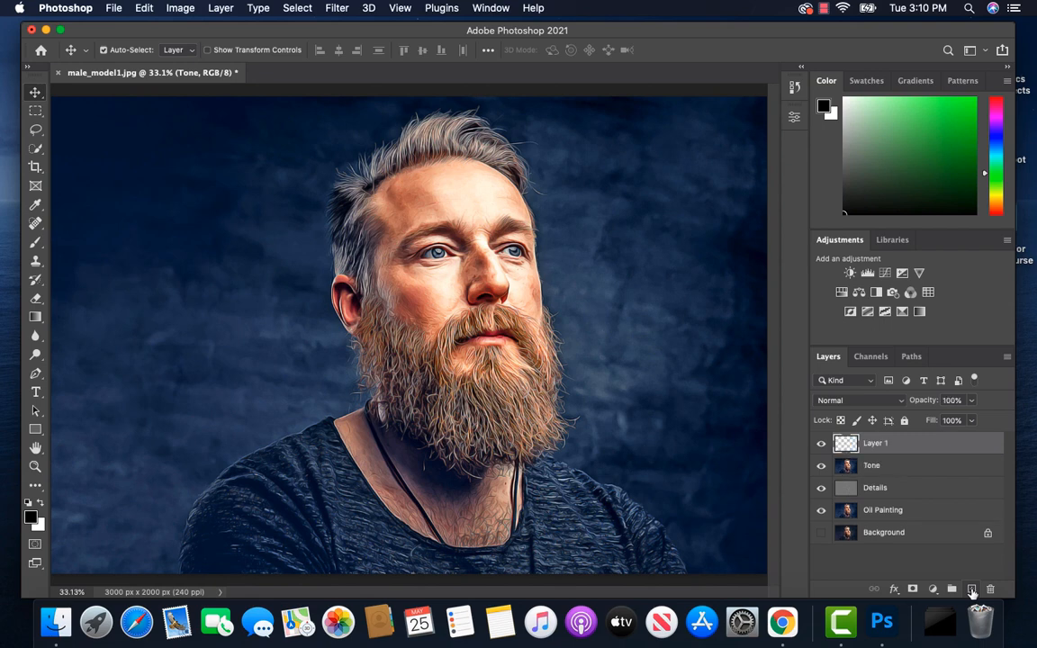
{"action": "double_click", "coordinate": [878, 444]}
{"action": "type", "text": "Lights"}
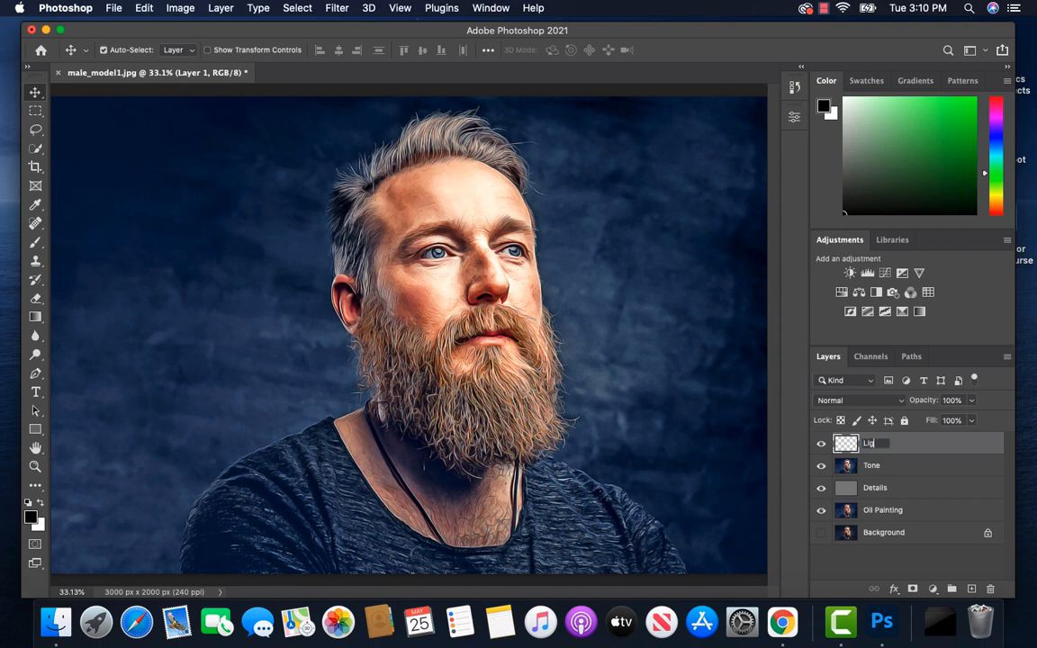
{"action": "key", "text": "Return"}
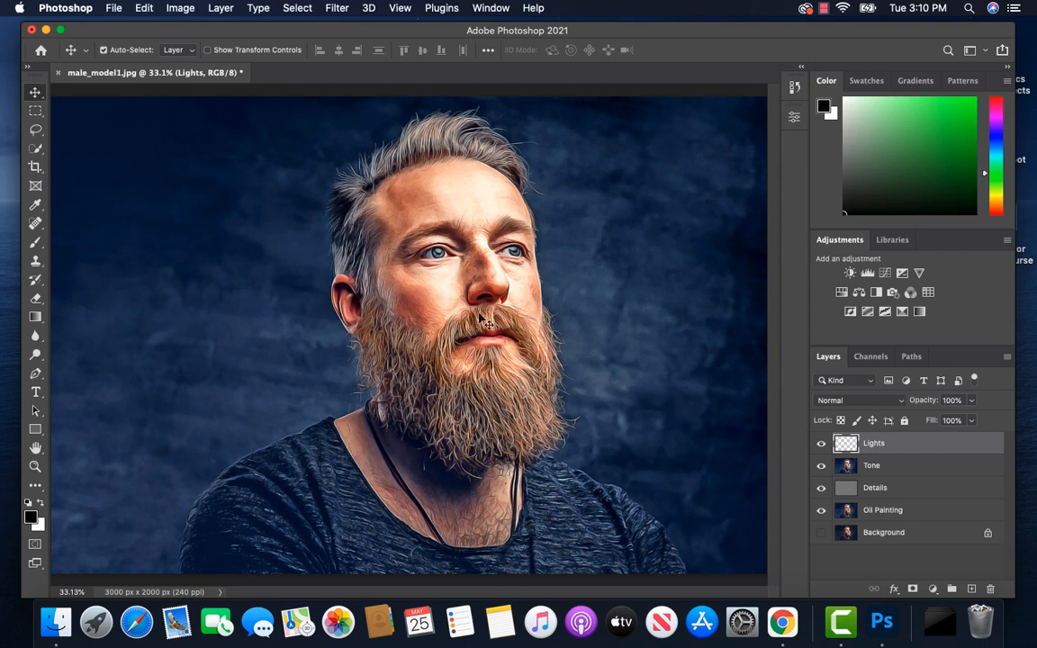
Step: Activate the Brush tool and set the foreground colour to a bright purple
{"action": "left_click", "coordinate": [34, 243]}
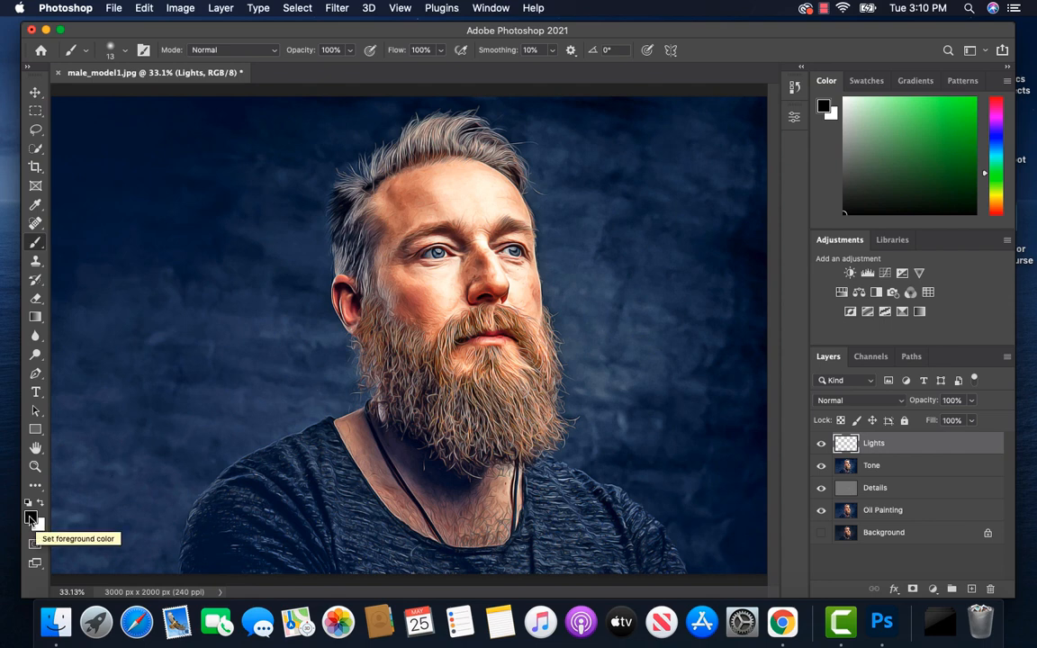
{"action": "left_click", "coordinate": [30, 520]}
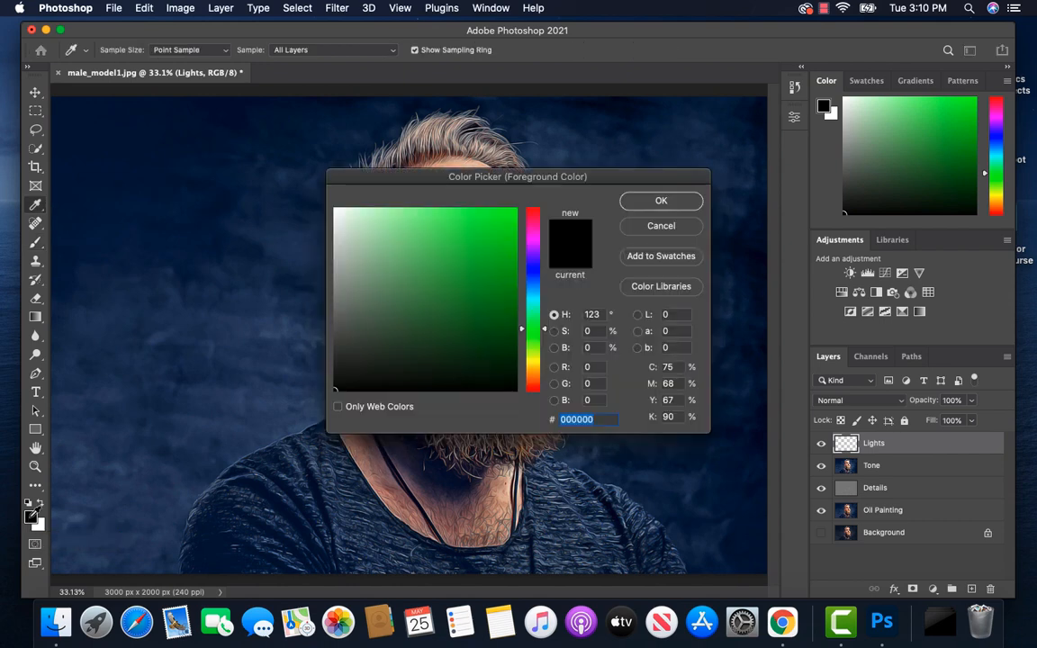
{"action": "left_click_drag", "start_coordinate": [523, 334], "coordinate": [472, 238]}
{"action": "left_click", "coordinate": [679, 206]}
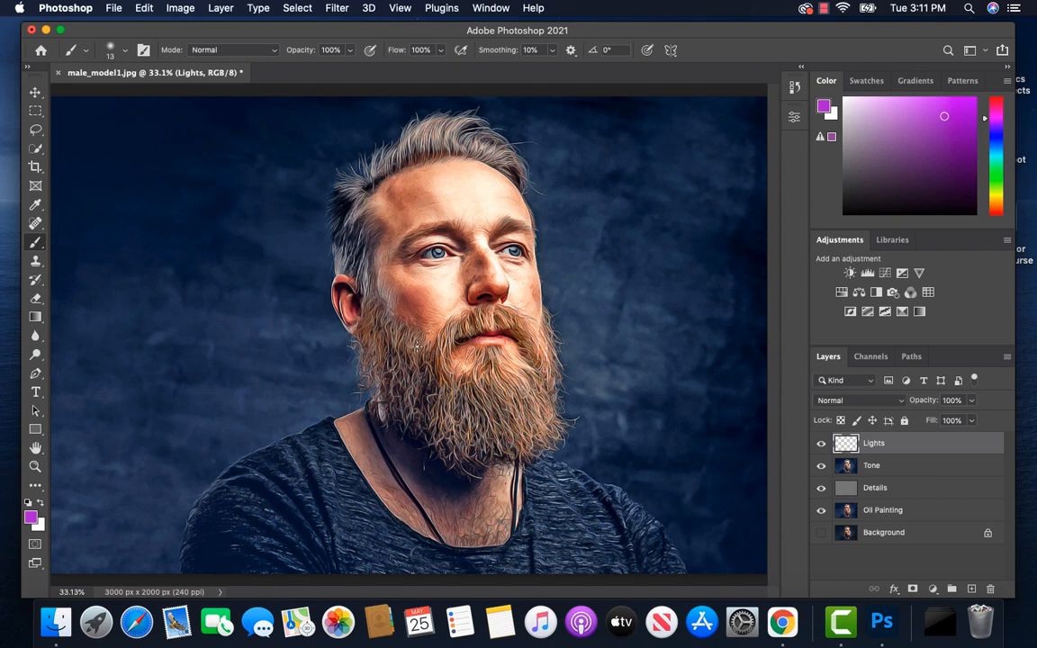
Step: Enlarge the brush to 2600 px and check its size and hardness settings
{"action": "key", "text": "bracketright"}
{"action": "key", "text": "bracketright"}
{"action": "key", "text": "bracketright"}
{"action": "key", "text": "bracketright"}
{"action": "key", "text": "bracketright"}
{"action": "key", "text": "bracketright"}
{"action": "key", "text": "bracketright"}
{"action": "key", "text": "bracketright"}
{"action": "key", "text": "bracketright"}
{"action": "key", "text": "bracketright"}
{"action": "key", "text": "bracketright"}
{"action": "key", "text": "bracketright"}
{"action": "key", "text": "bracketright"}
{"action": "key", "text": "bracketright"}
{"action": "key", "text": "bracketright"}
{"action": "key", "text": "bracketright"}
{"action": "key", "text": "bracketright"}
{"action": "key", "text": "bracketright"}
{"action": "key", "text": "bracketright"}
{"action": "key", "text": "bracketright"}
{"action": "key", "text": "bracketright"}
{"action": "key", "text": "bracketright"}
{"action": "key", "text": "bracketright"}
{"action": "key", "text": "bracketright"}
{"action": "key", "text": "bracketright"}
{"action": "key", "text": "bracketright"}
{"action": "key", "text": "bracketright"}
{"action": "key", "text": "bracketright"}
{"action": "key", "text": "bracketright"}
{"action": "key", "text": "bracketright"}
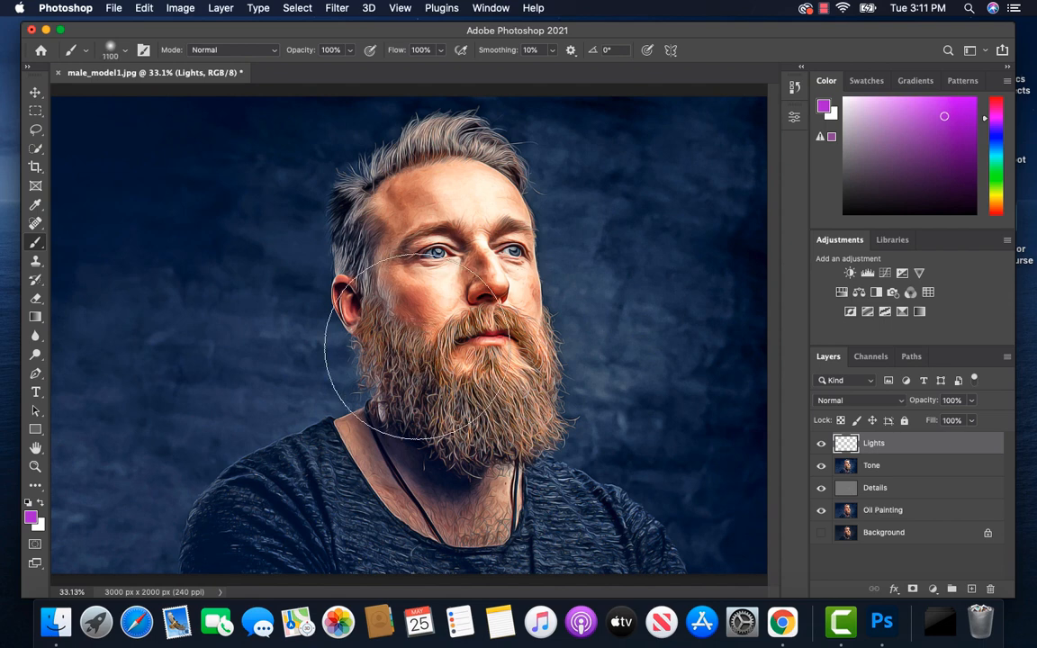
{"action": "key", "text": "bracketright"}
{"action": "key", "text": "bracketright"}
{"action": "key", "text": "bracketright"}
{"action": "key", "text": "bracketright"}
{"action": "key", "text": "bracketright"}
{"action": "key", "text": "bracketright"}
{"action": "key", "text": "bracketright"}
{"action": "key", "text": "bracketright"}
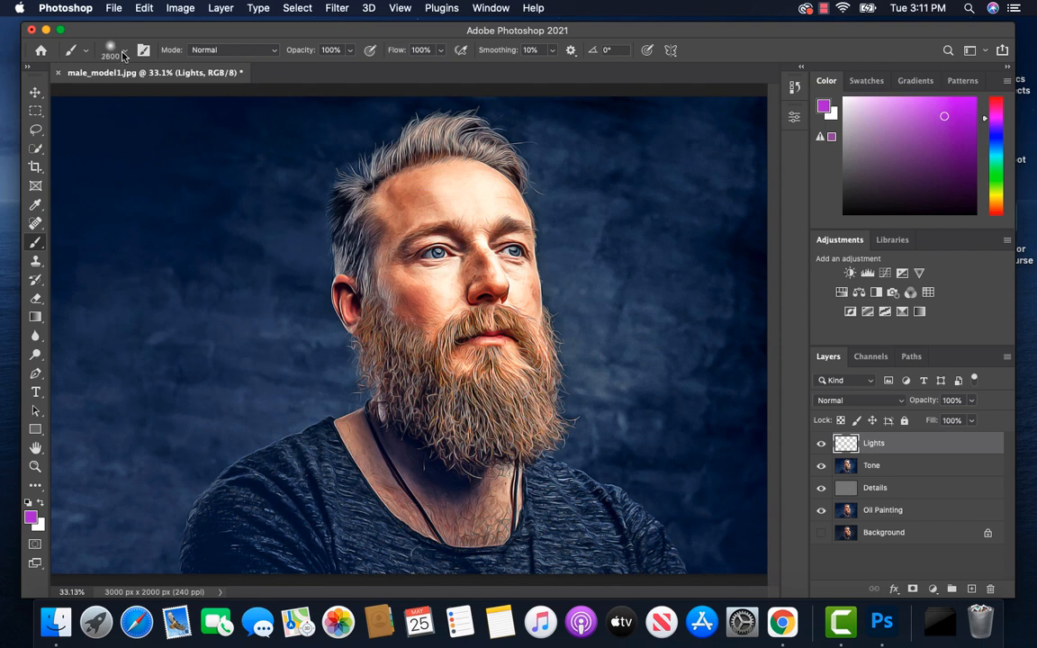
{"action": "left_click", "coordinate": [124, 54]}
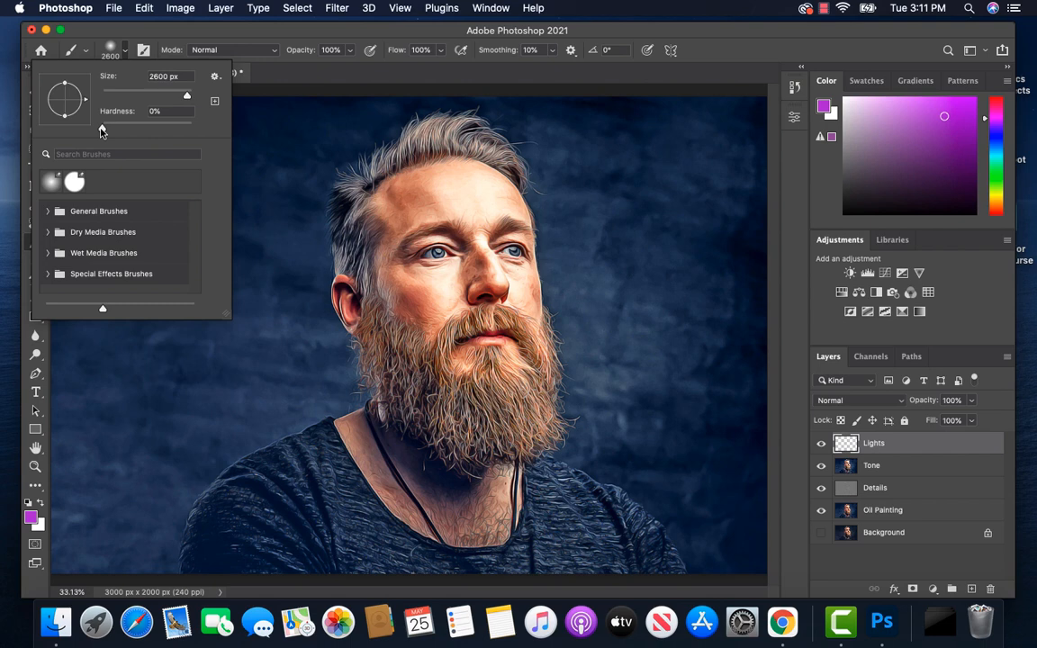
{"action": "left_click", "coordinate": [126, 55]}
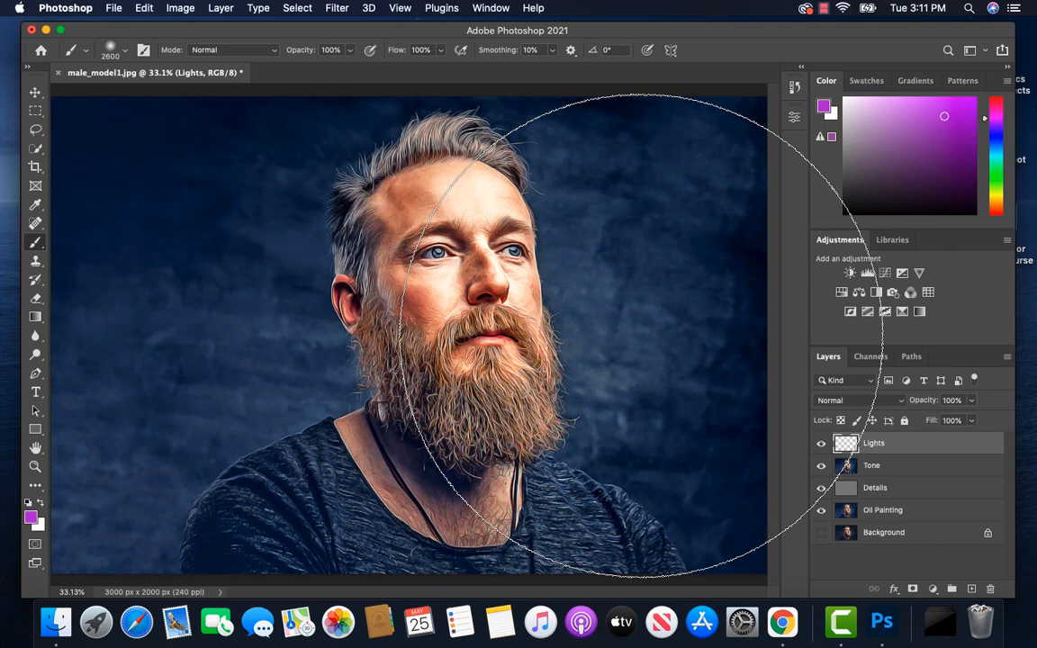
Step: Enlarge the brush to 2700 px and paint a single purple glow at the middle of the image's right edge
{"action": "key", "text": "bracketright"}
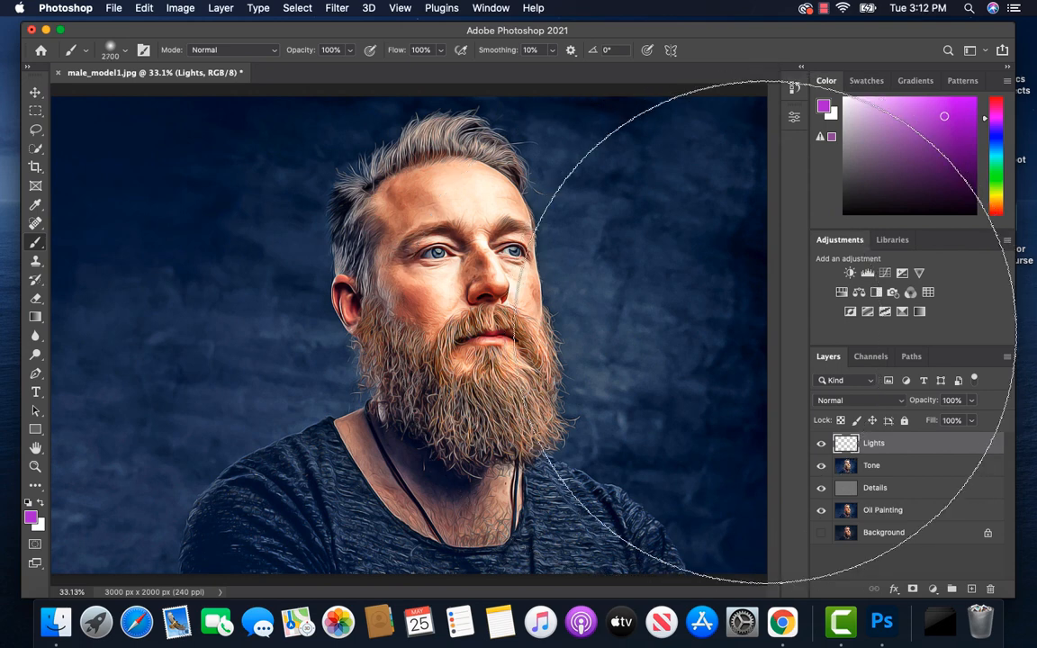
{"action": "left_click", "coordinate": [769, 332]}
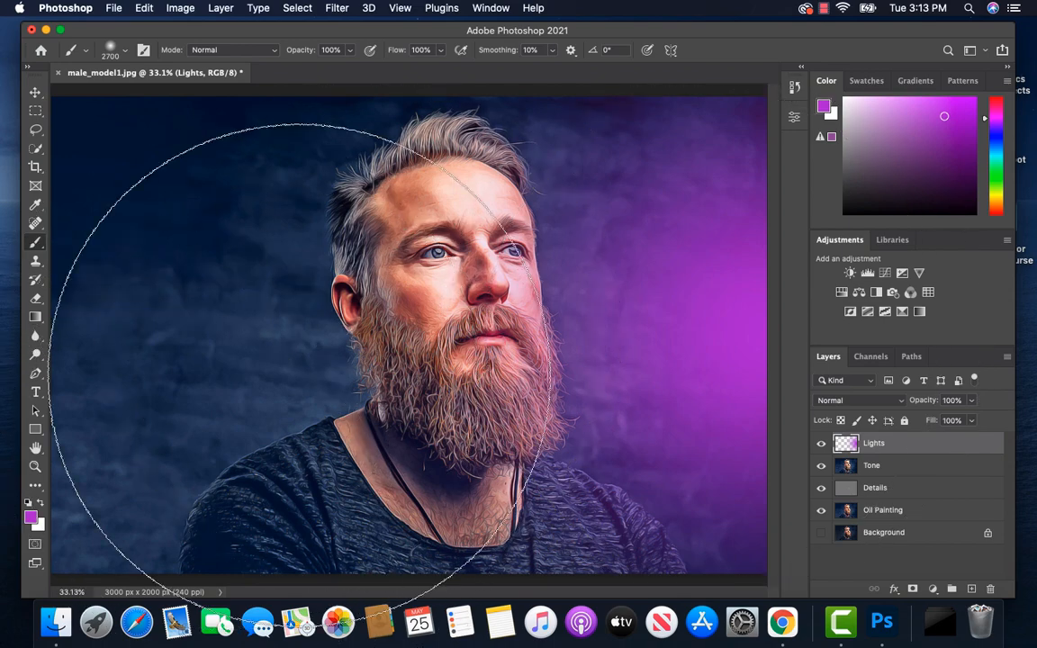
Step: Change the foreground colour to red e12727 and brush a single red glow near the middle of the image's left edge
{"action": "left_click", "coordinate": [31, 517]}
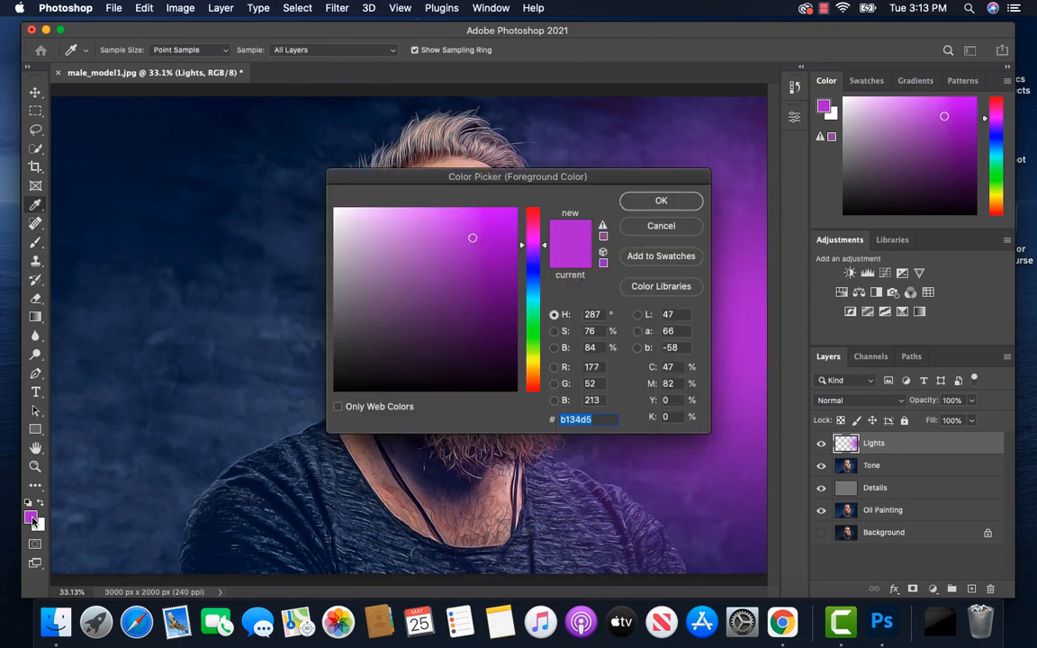
{"action": "left_click_drag", "start_coordinate": [543, 246], "coordinate": [539, 210]}
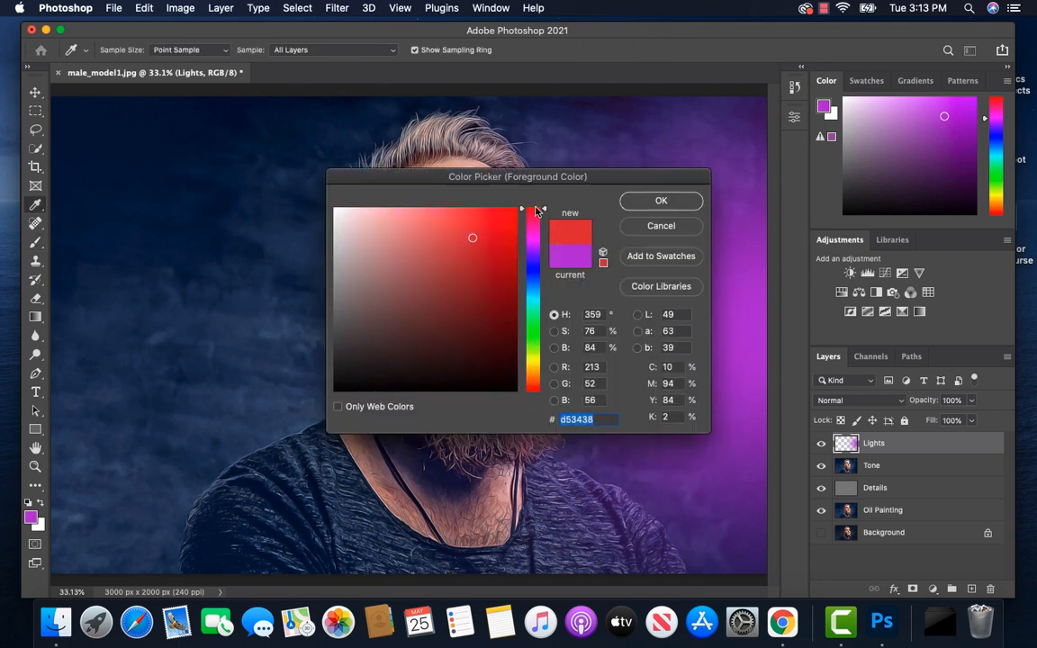
{"action": "left_click", "coordinate": [482, 228]}
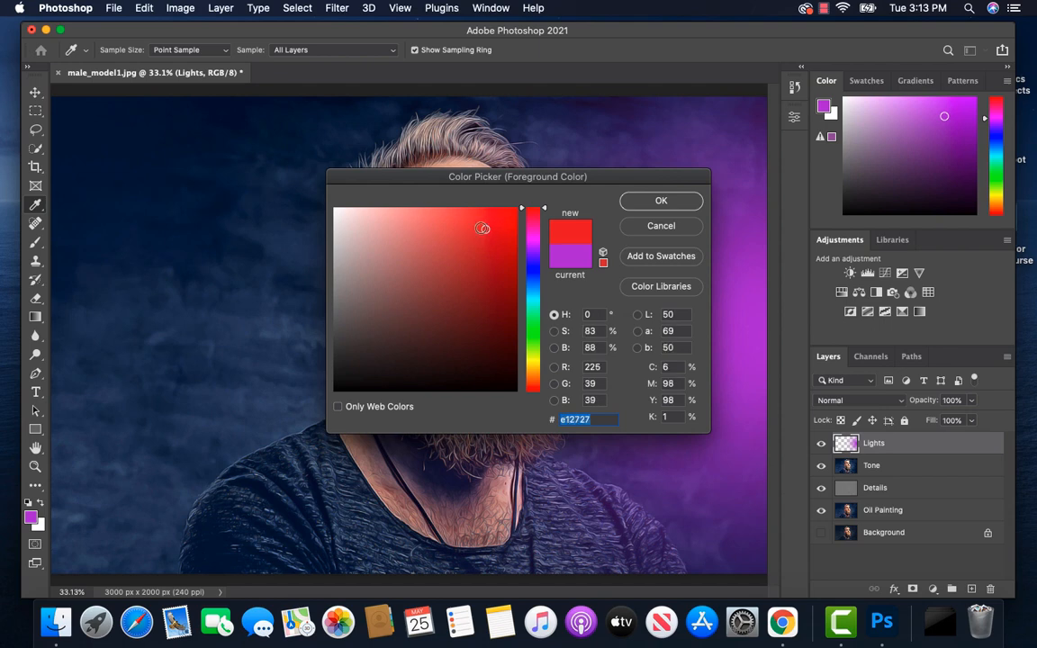
{"action": "left_click", "coordinate": [653, 201]}
{"action": "key", "text": "b"}
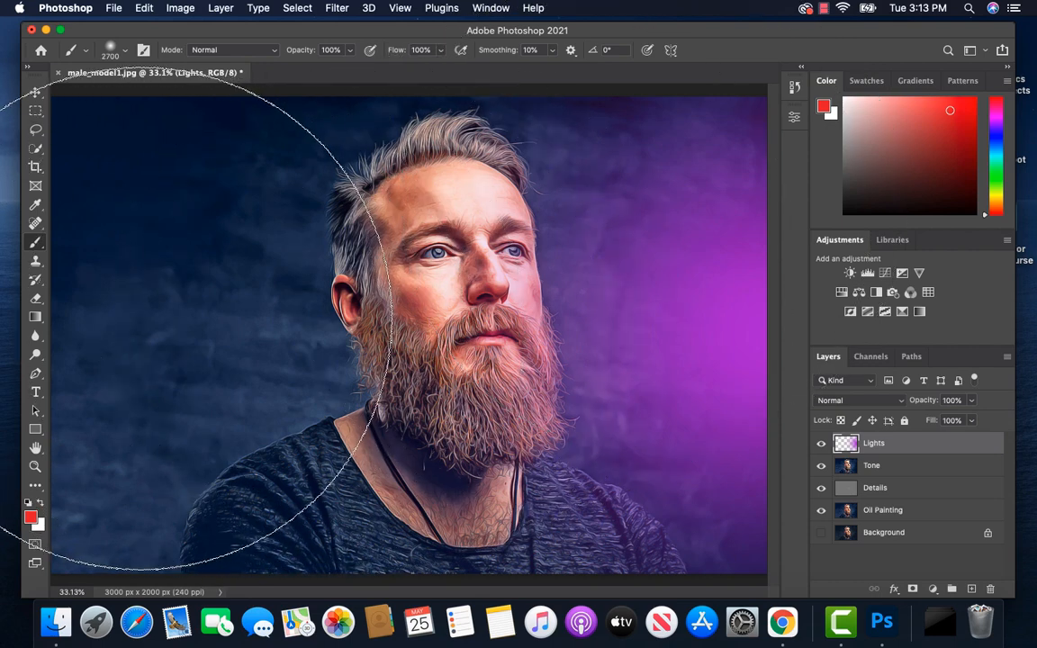
{"action": "left_click", "coordinate": [77, 318]}
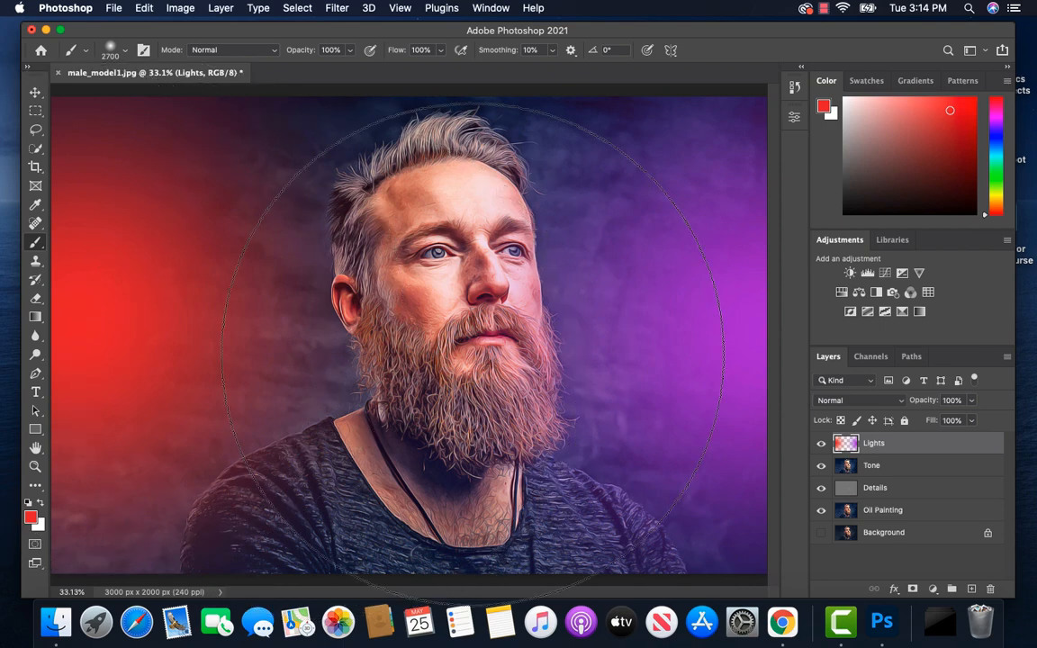
Step: Set the Lights layer's blend mode to Overlay and reduce its opacity to 50%
{"action": "left_click", "coordinate": [901, 401]}
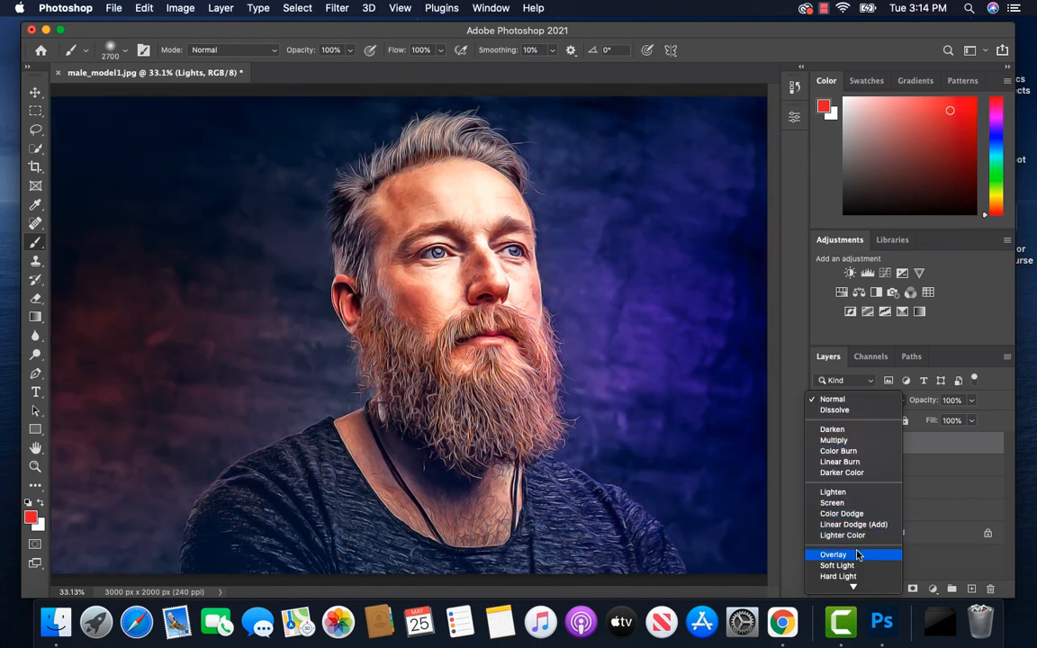
{"action": "left_click", "coordinate": [857, 555]}
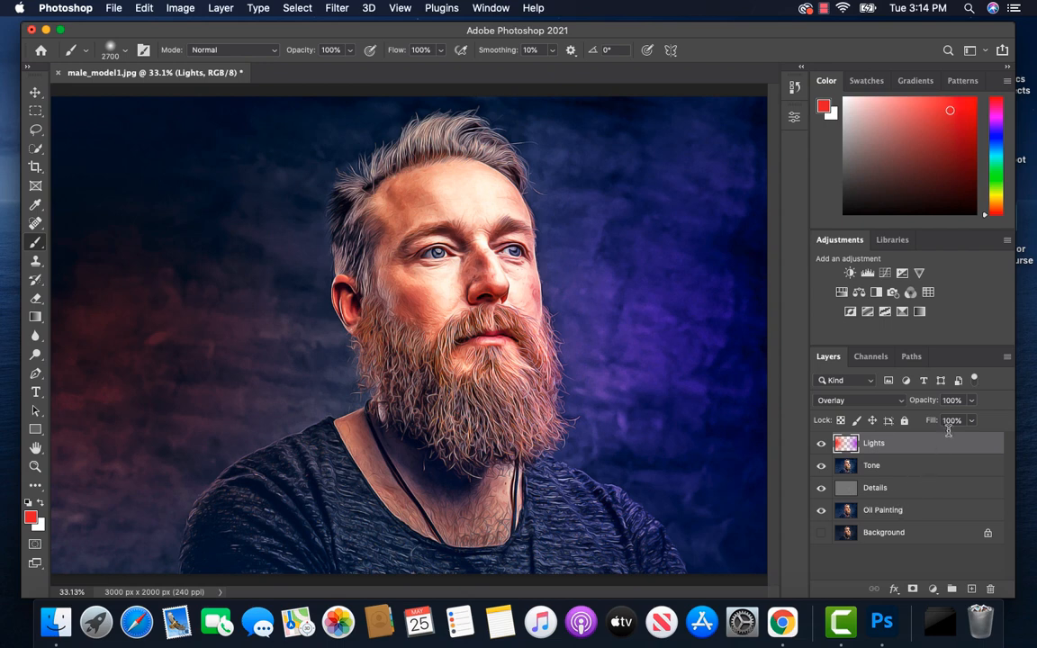
{"action": "left_click", "coordinate": [972, 401]}
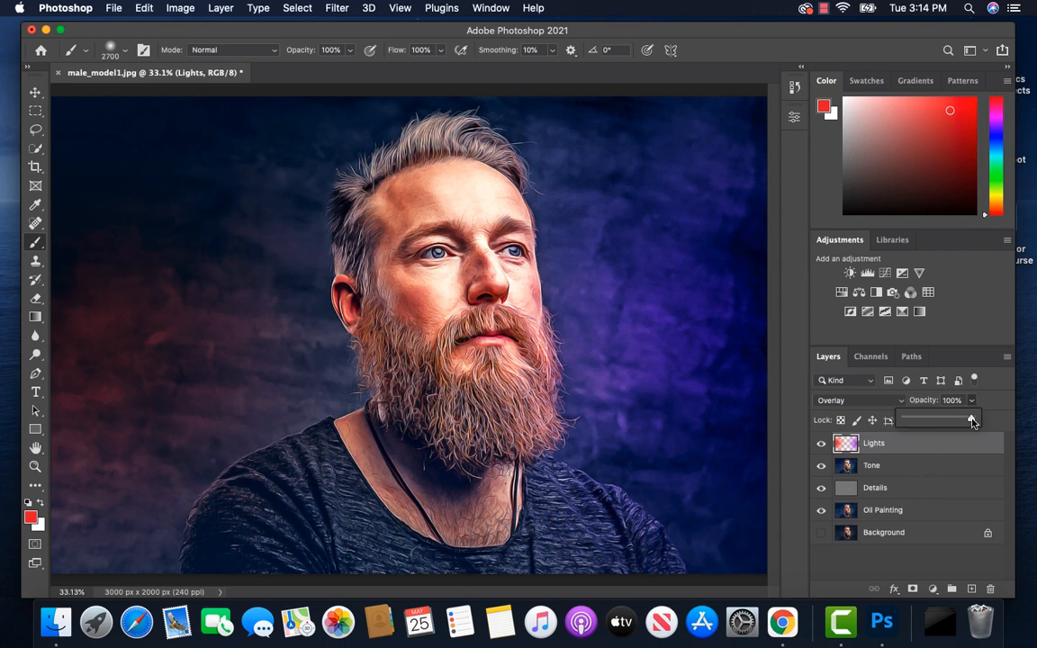
{"action": "left_click_drag", "start_coordinate": [971, 422], "coordinate": [939, 423]}
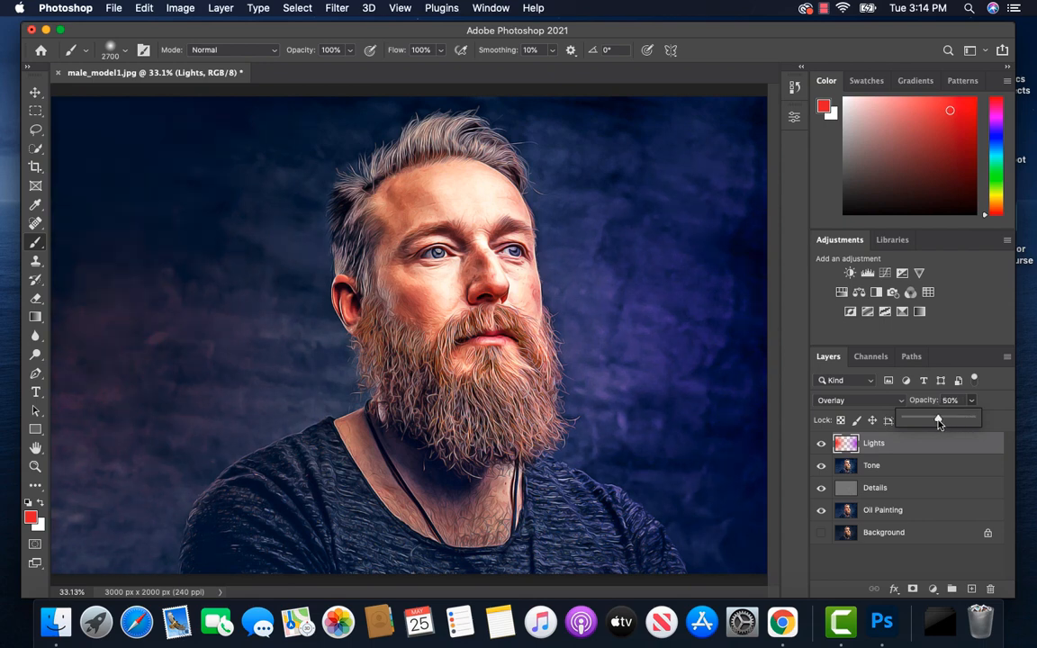
{"action": "left_click", "coordinate": [985, 402]}
Step: Compare the painted effect with the original Background and with Lights hidden, and examine the face and beard up close
{"action": "left_click", "coordinate": [821, 534]}
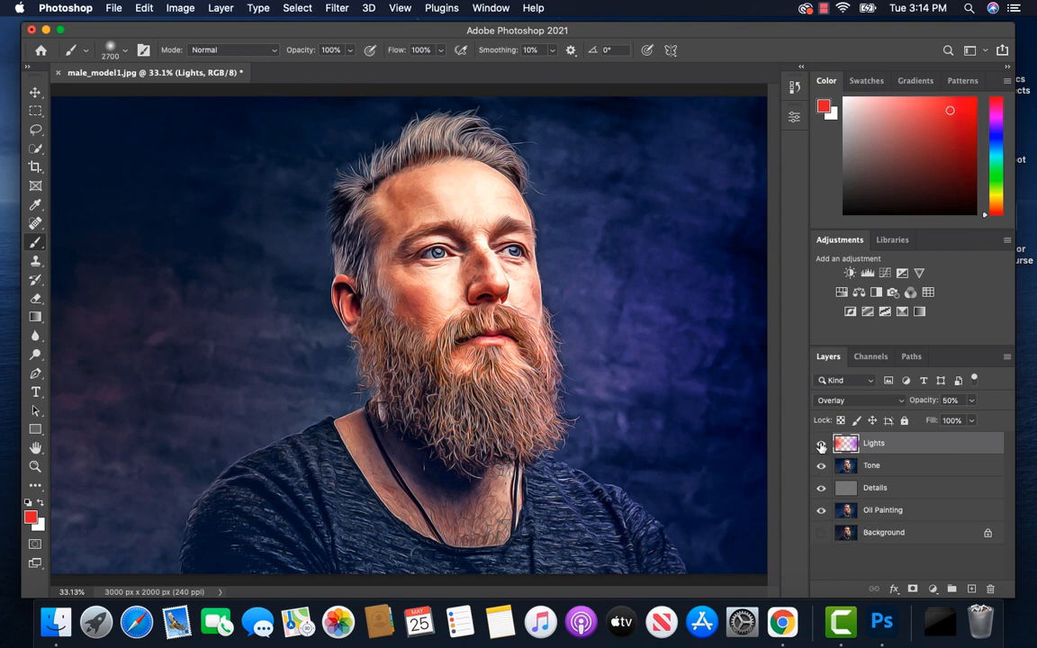
{"action": "key", "text": "super+equal"}
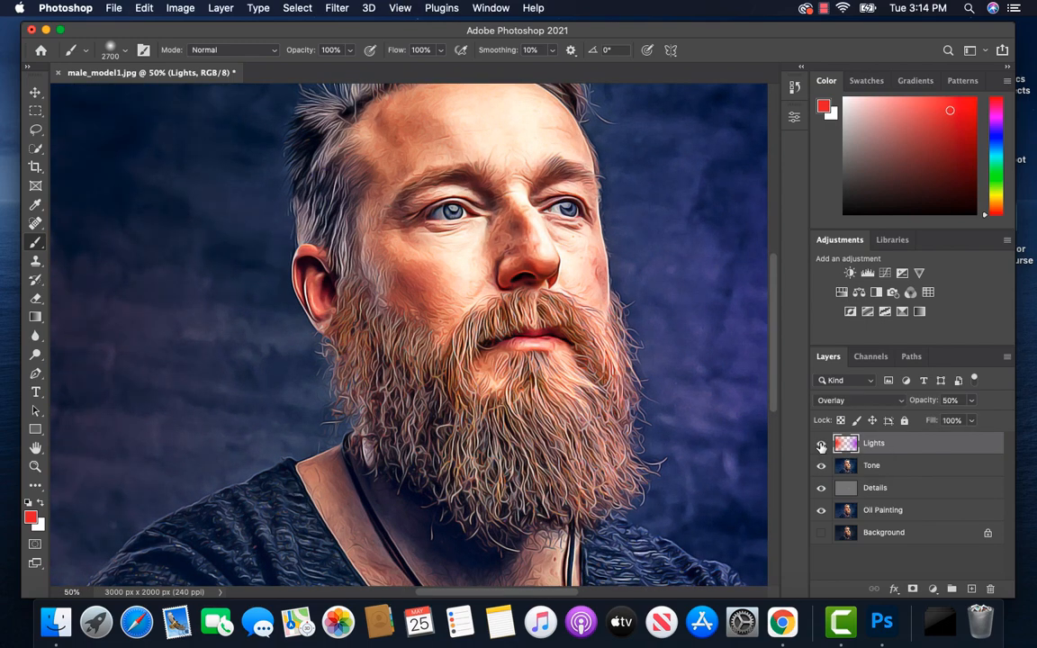
{"action": "left_click", "coordinate": [821, 445]}
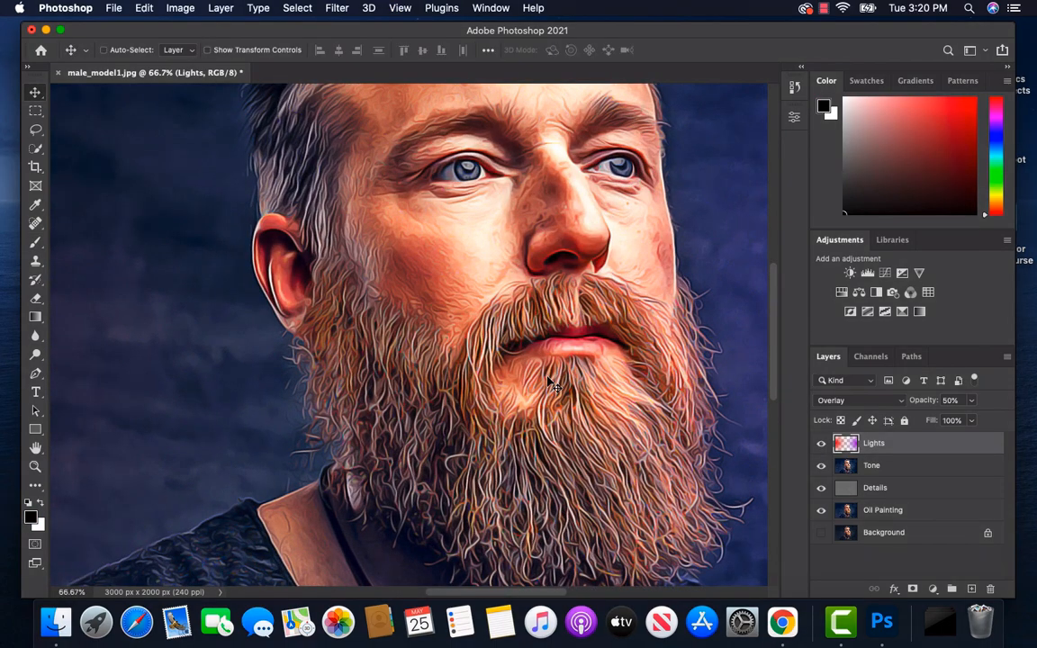
{"action": "key", "text": "super"}
{"action": "key", "text": "space"}
{"action": "mouse_move", "coordinate": [546, 376]}
{"action": "left_mouse_down"}
{"action": "mouse_move", "coordinate": [547, 612]}
{"action": "mouse_move", "coordinate": [525, 612]}
{"action": "mouse_move", "coordinate": [510, 348]}
{"action": "left_mouse_up"}
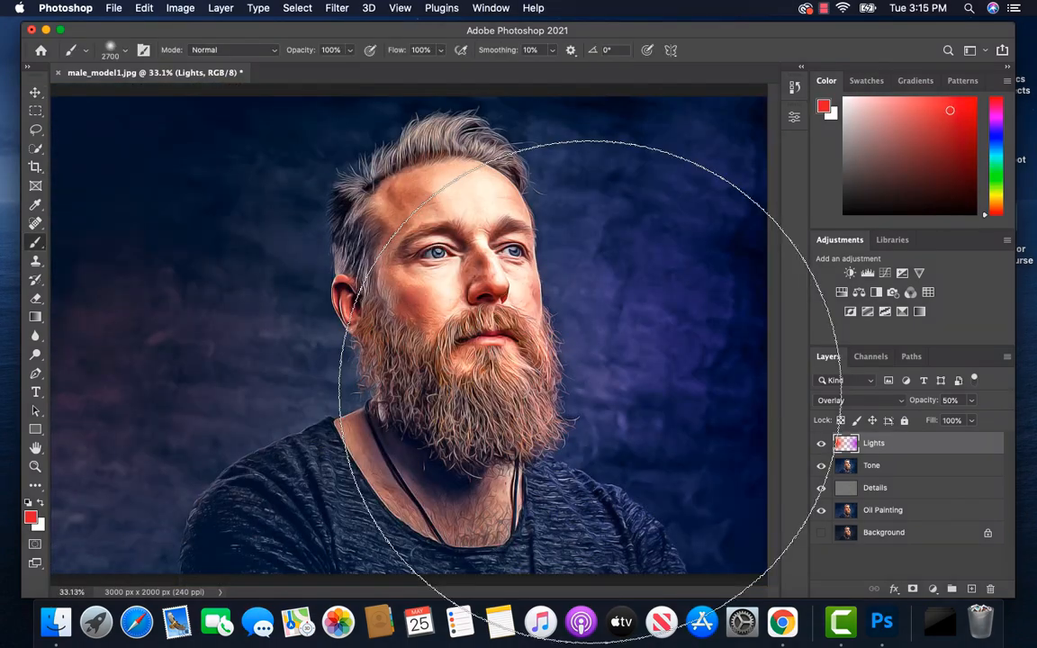